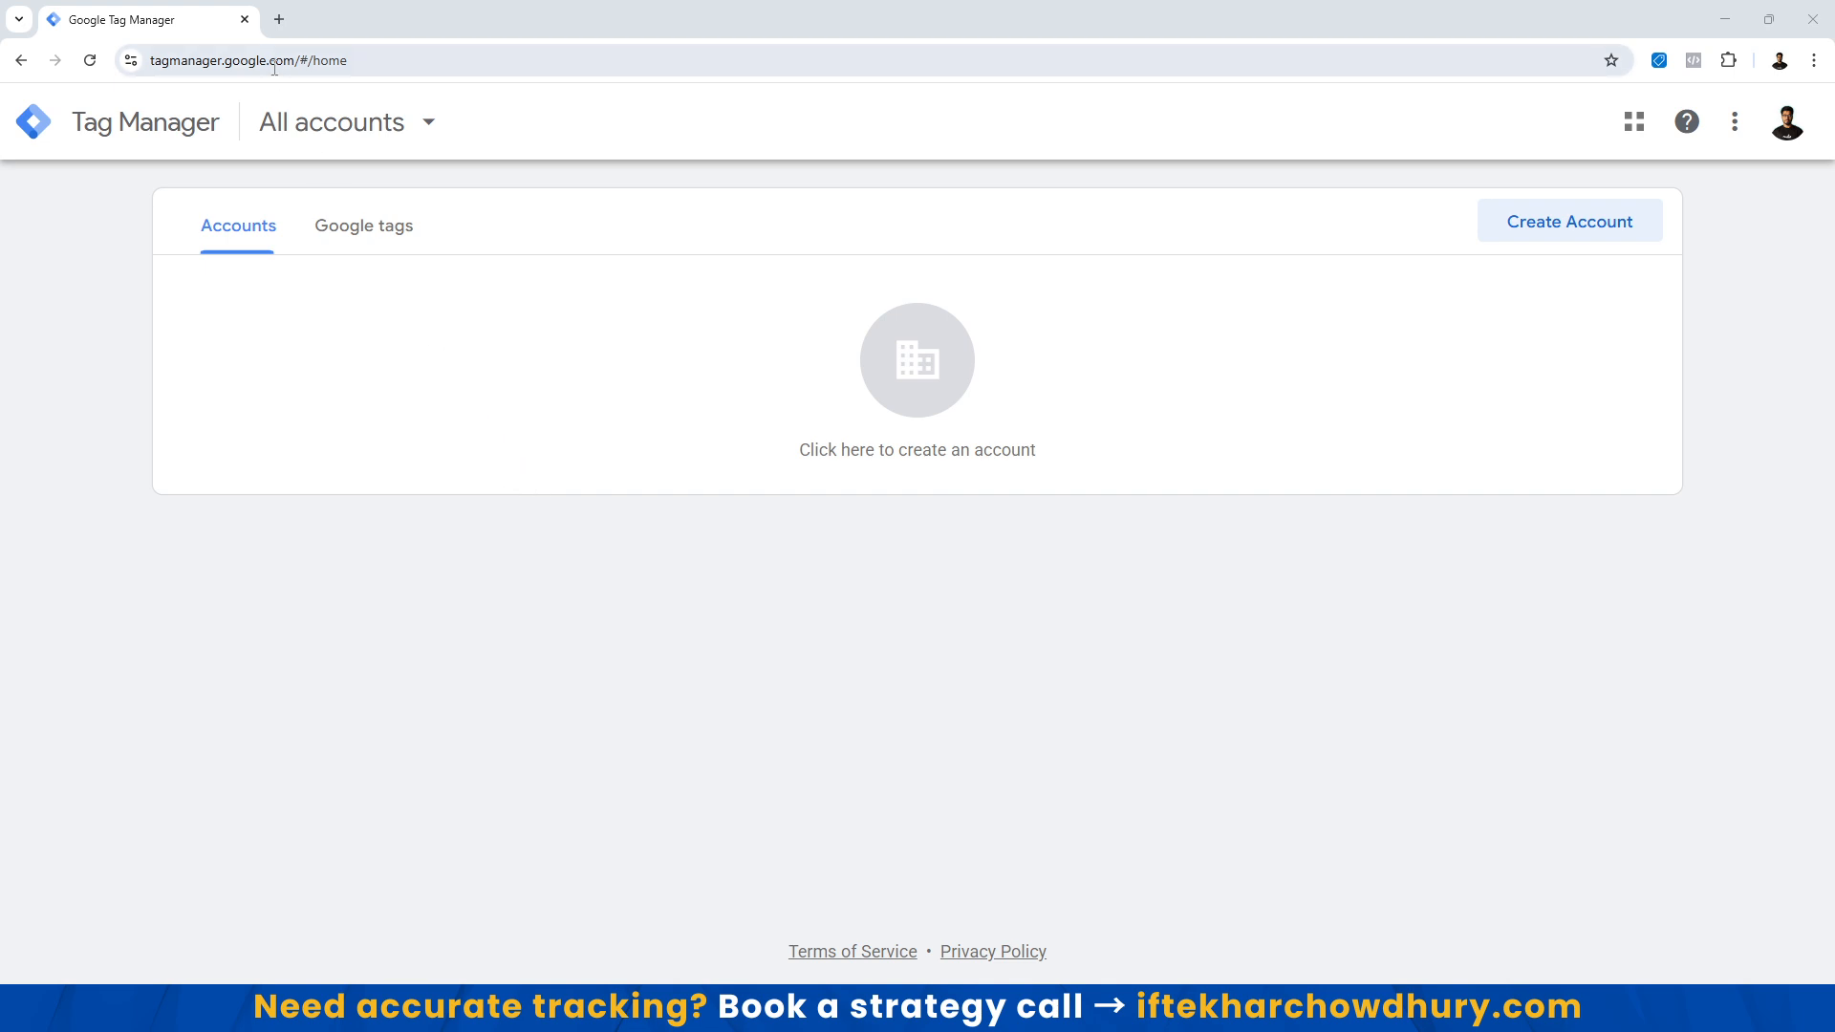
# Go to tagmanager.google.com in the browser.
pyautogui.click(235, 63)
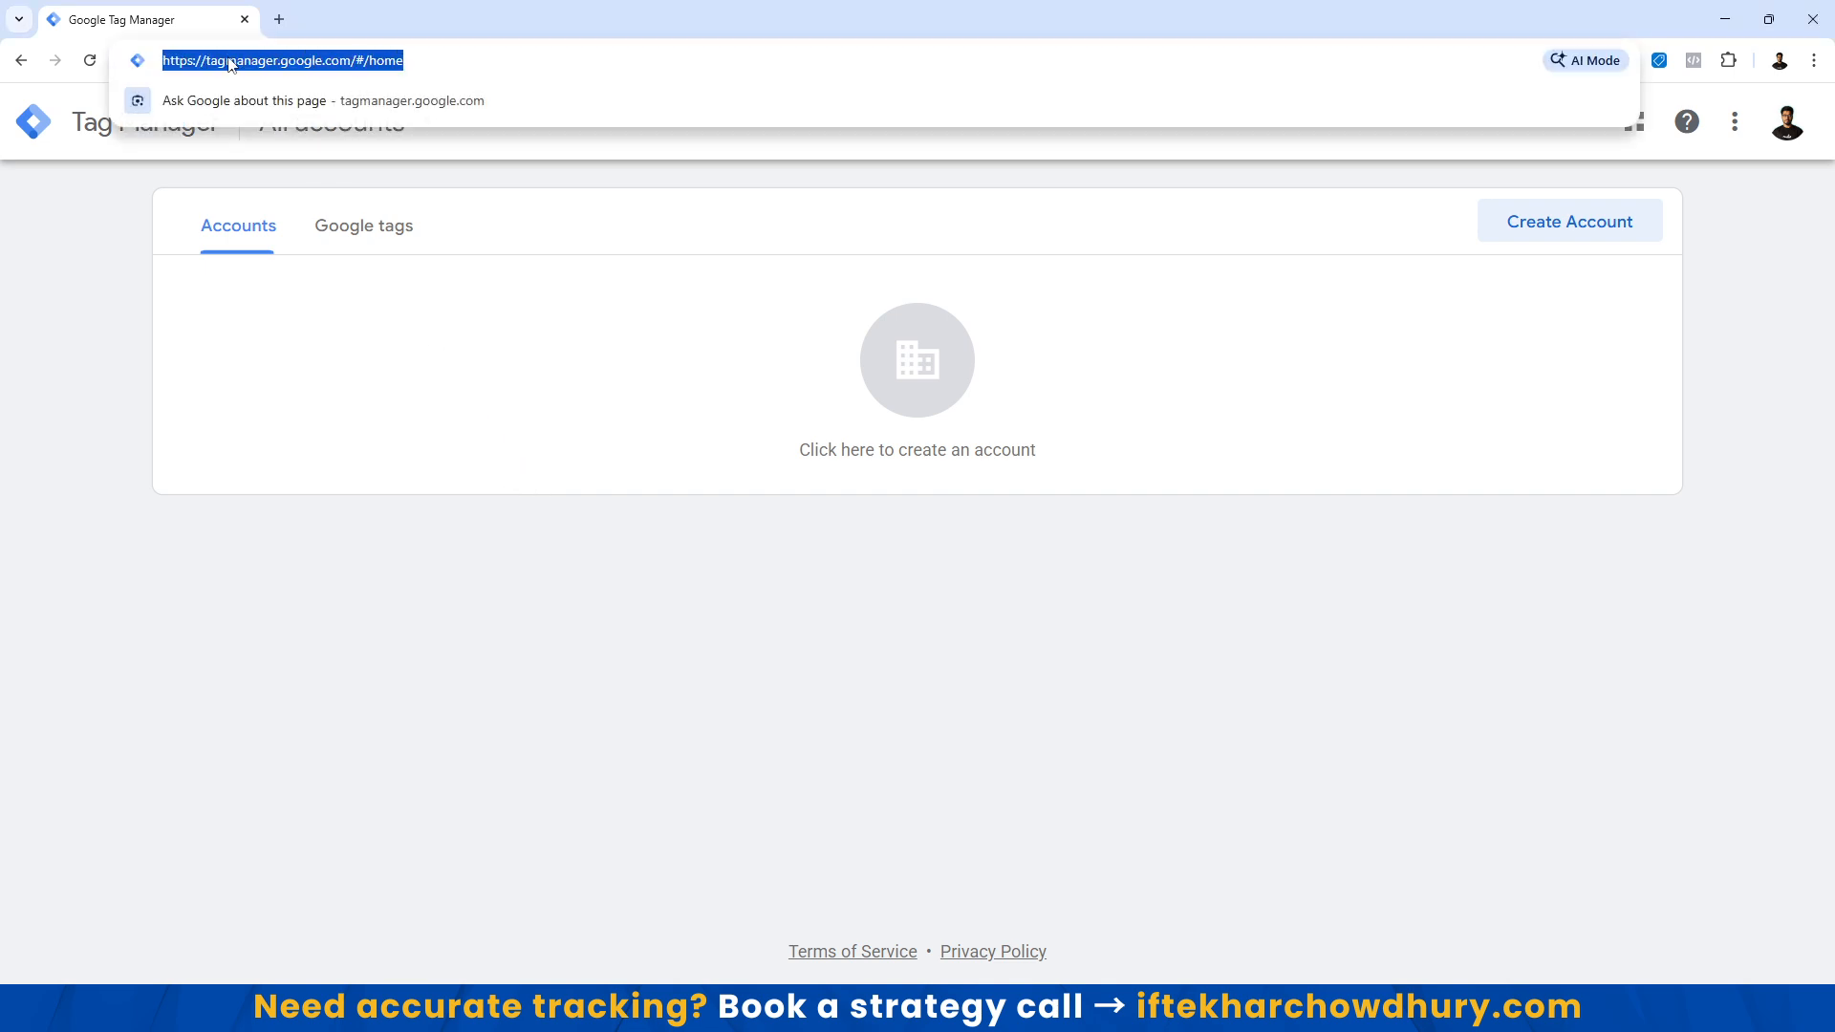
pyautogui.write('tag')
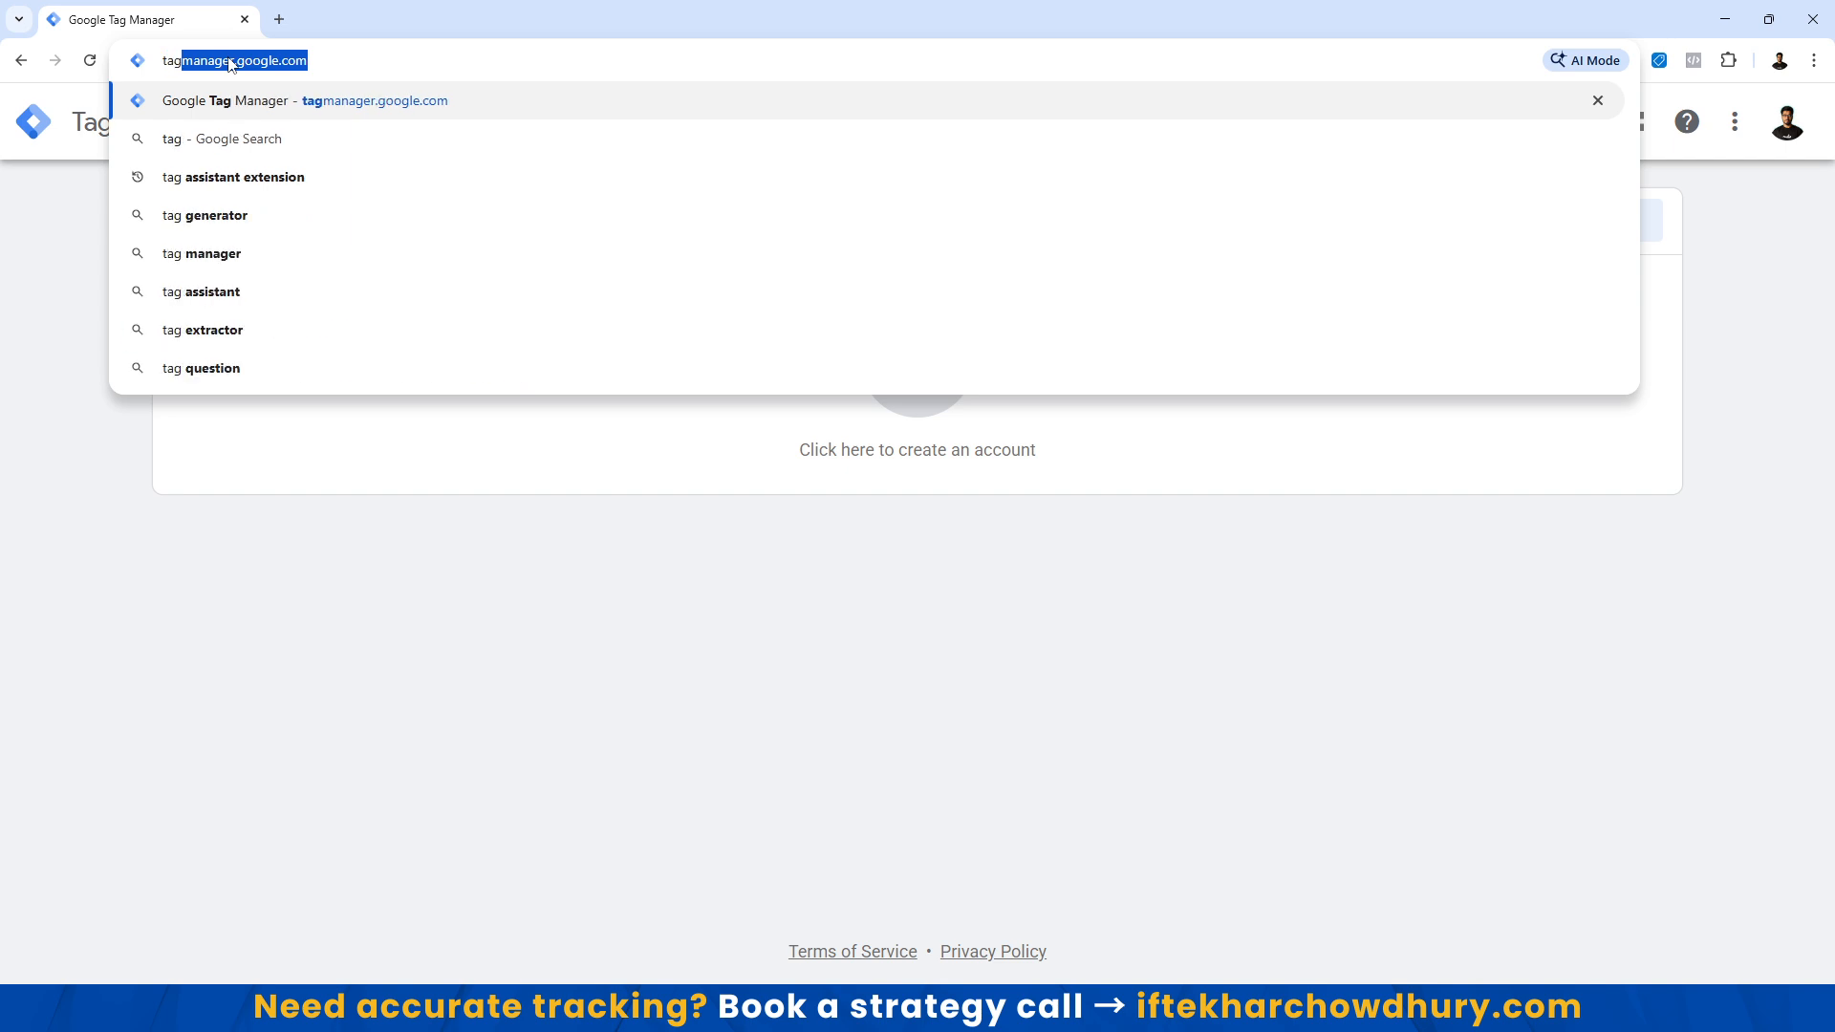
pyautogui.press('Right')
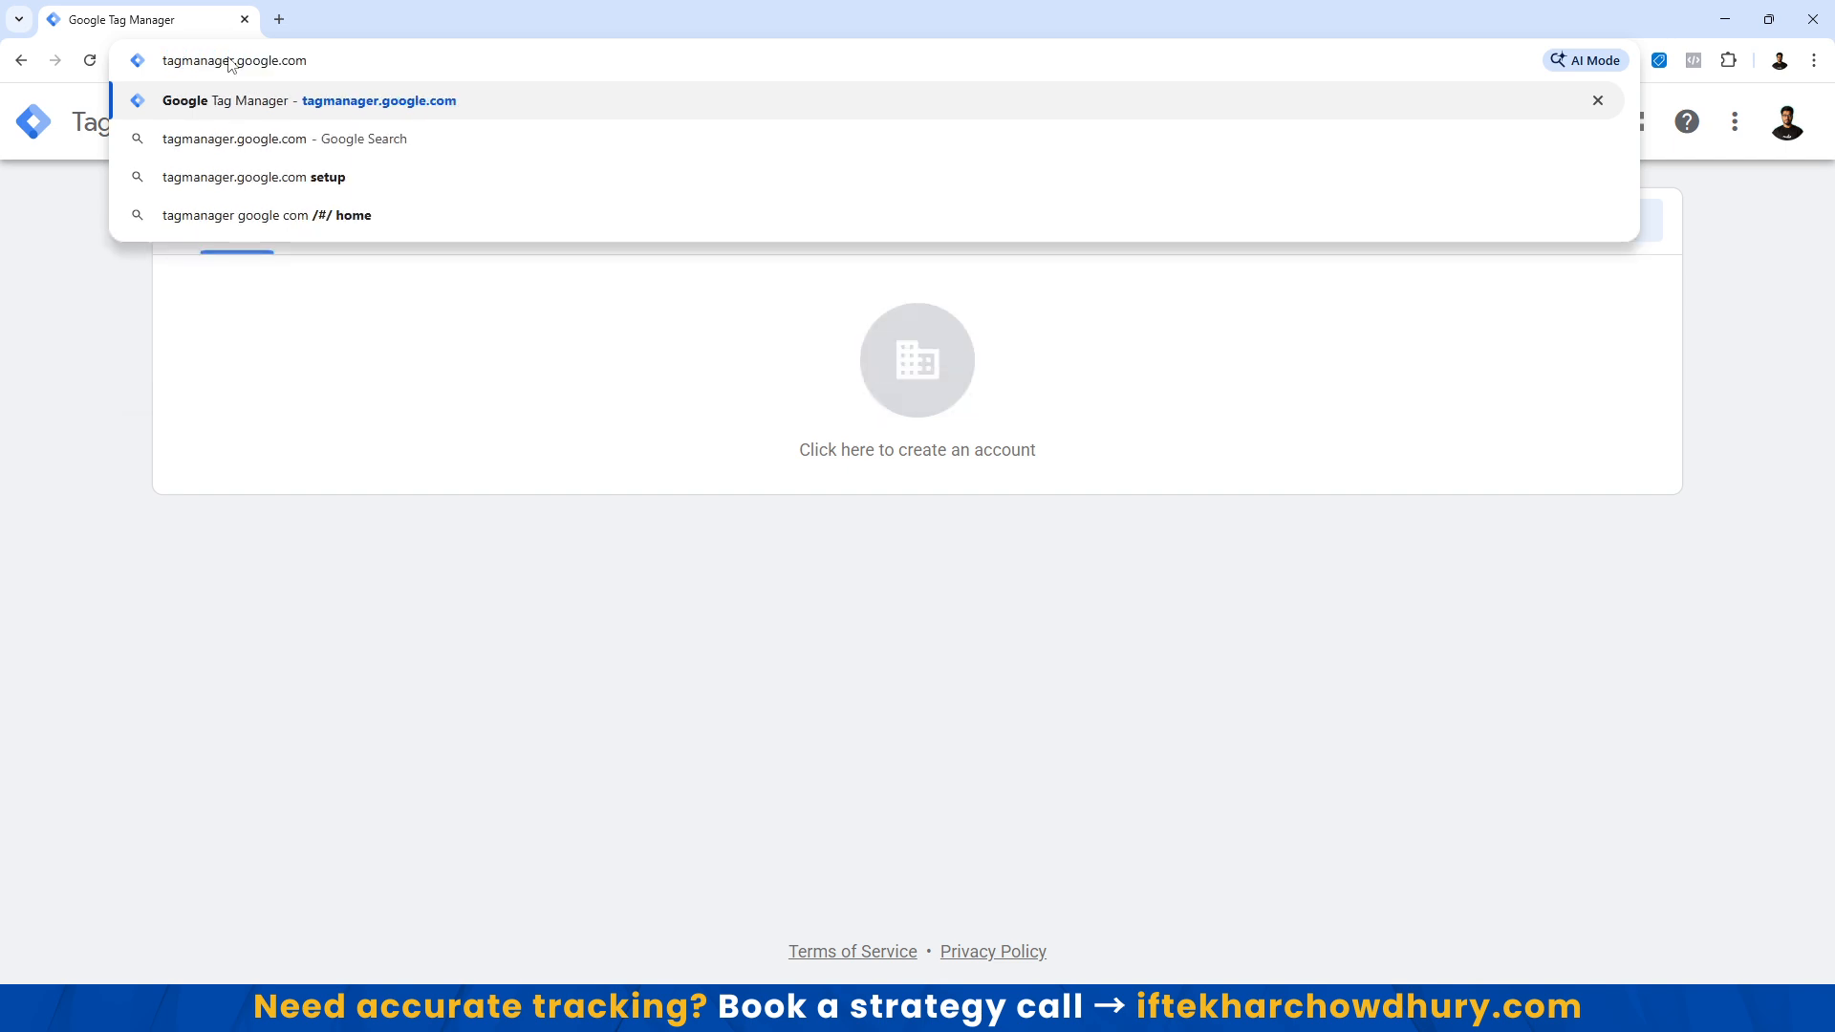
pyautogui.press('Return')
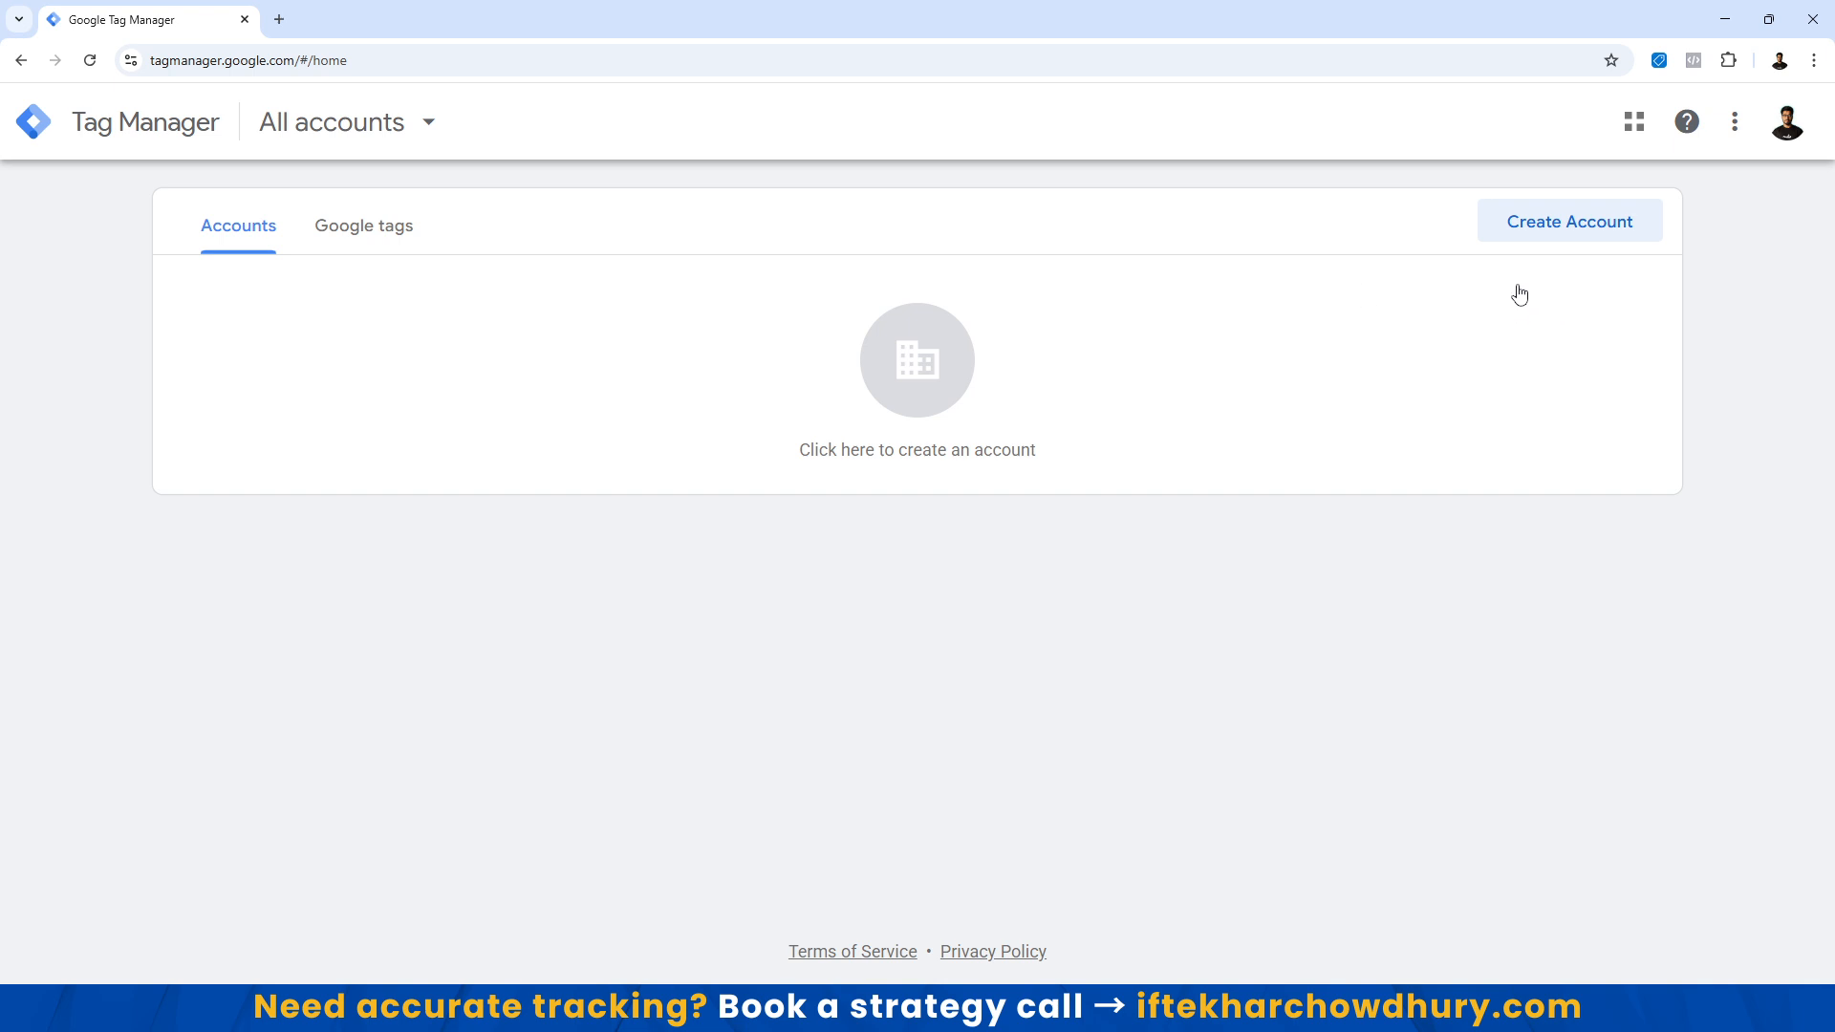
# Start a new Tag Manager account and name it "Tutorial by" followed by the owner's first name.
pyautogui.click(1543, 223)
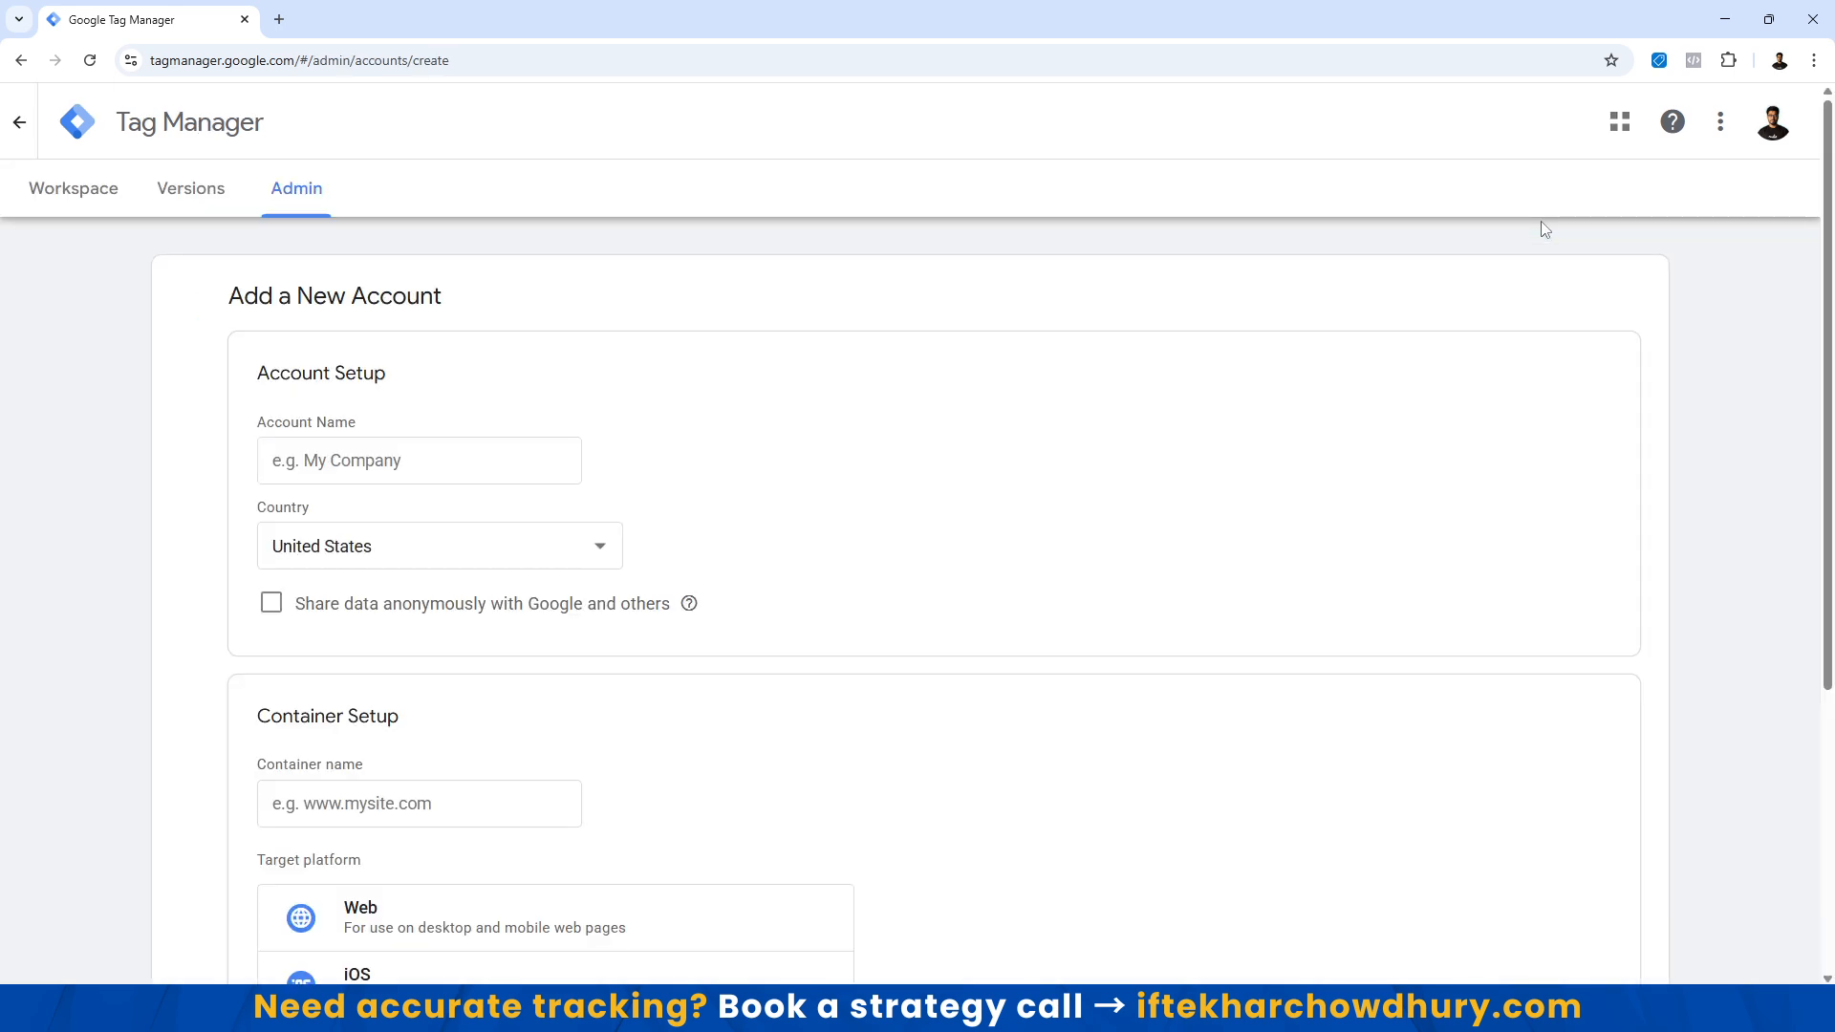
pyautogui.click(302, 465)
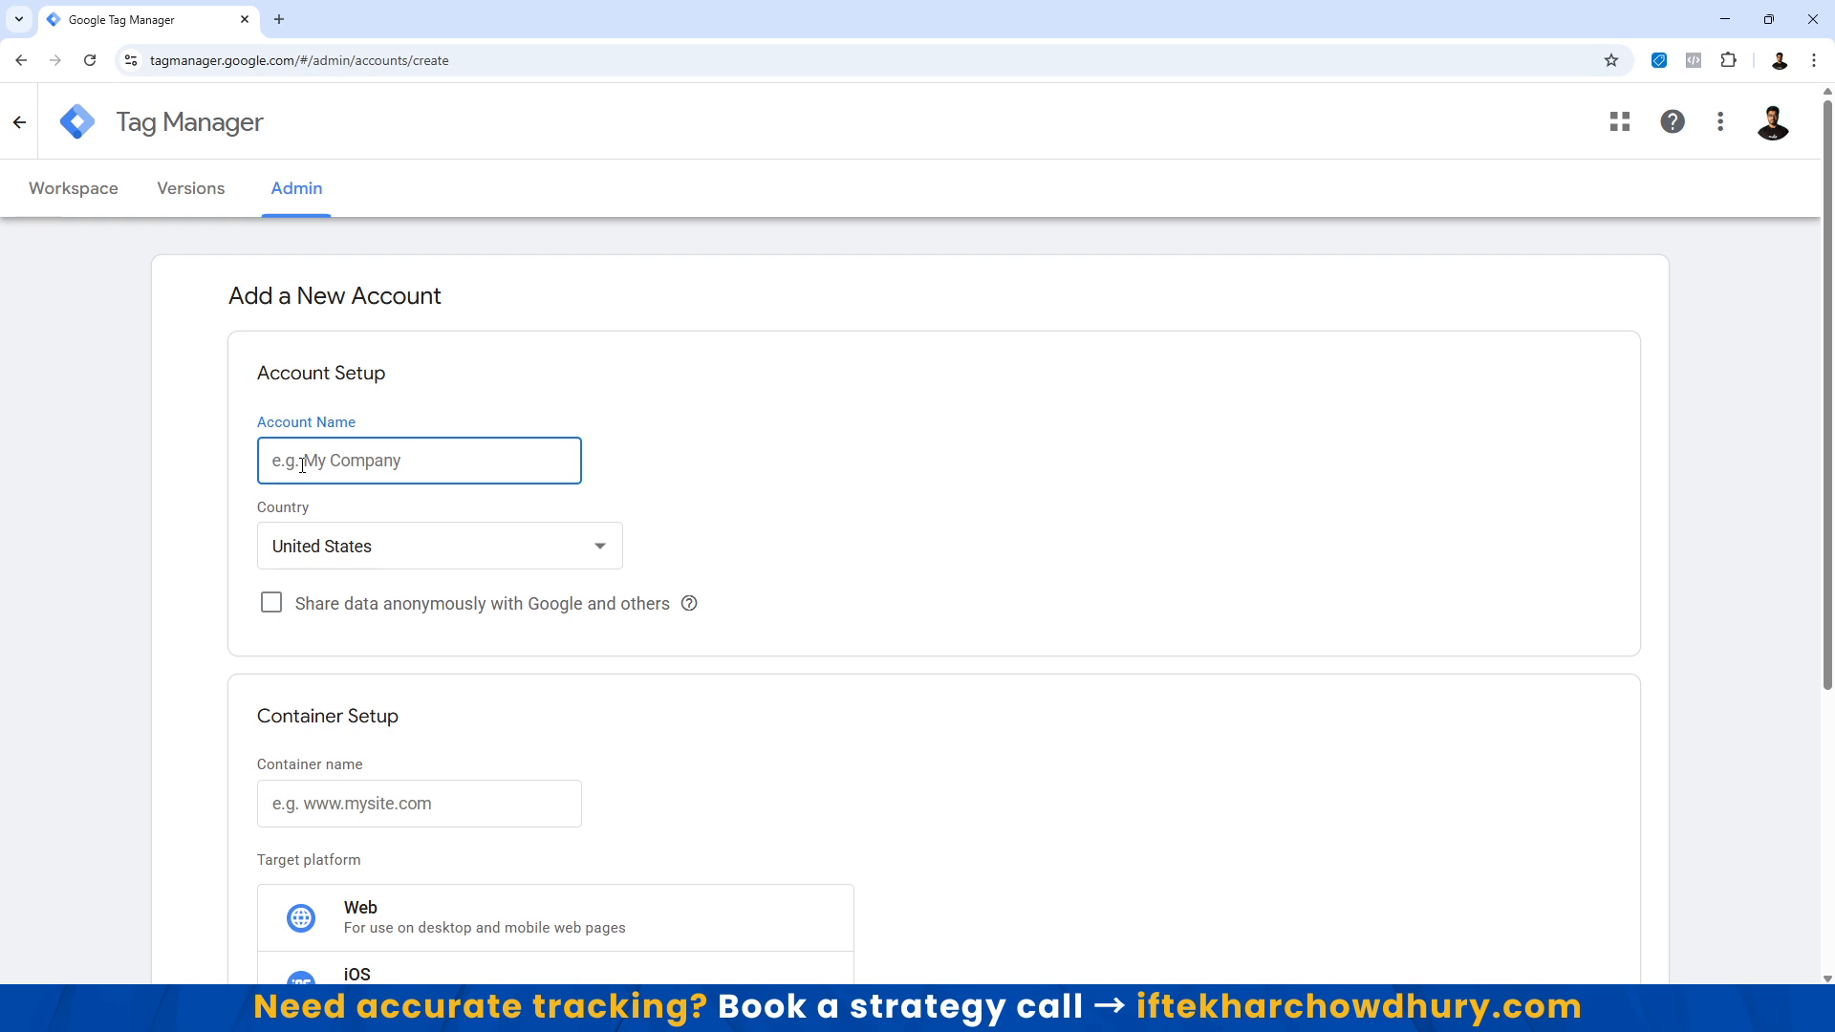
pyautogui.write('Tutorials')
pyautogui.press('BackSpace')
pyautogui.write('by Iftekhar')
# Name the container "Web - " followed by the tutorials site's domain, choose Web as target platform and create the account.
pyautogui.scroll(-1, 399, 690)
pyautogui.click(300, 711)
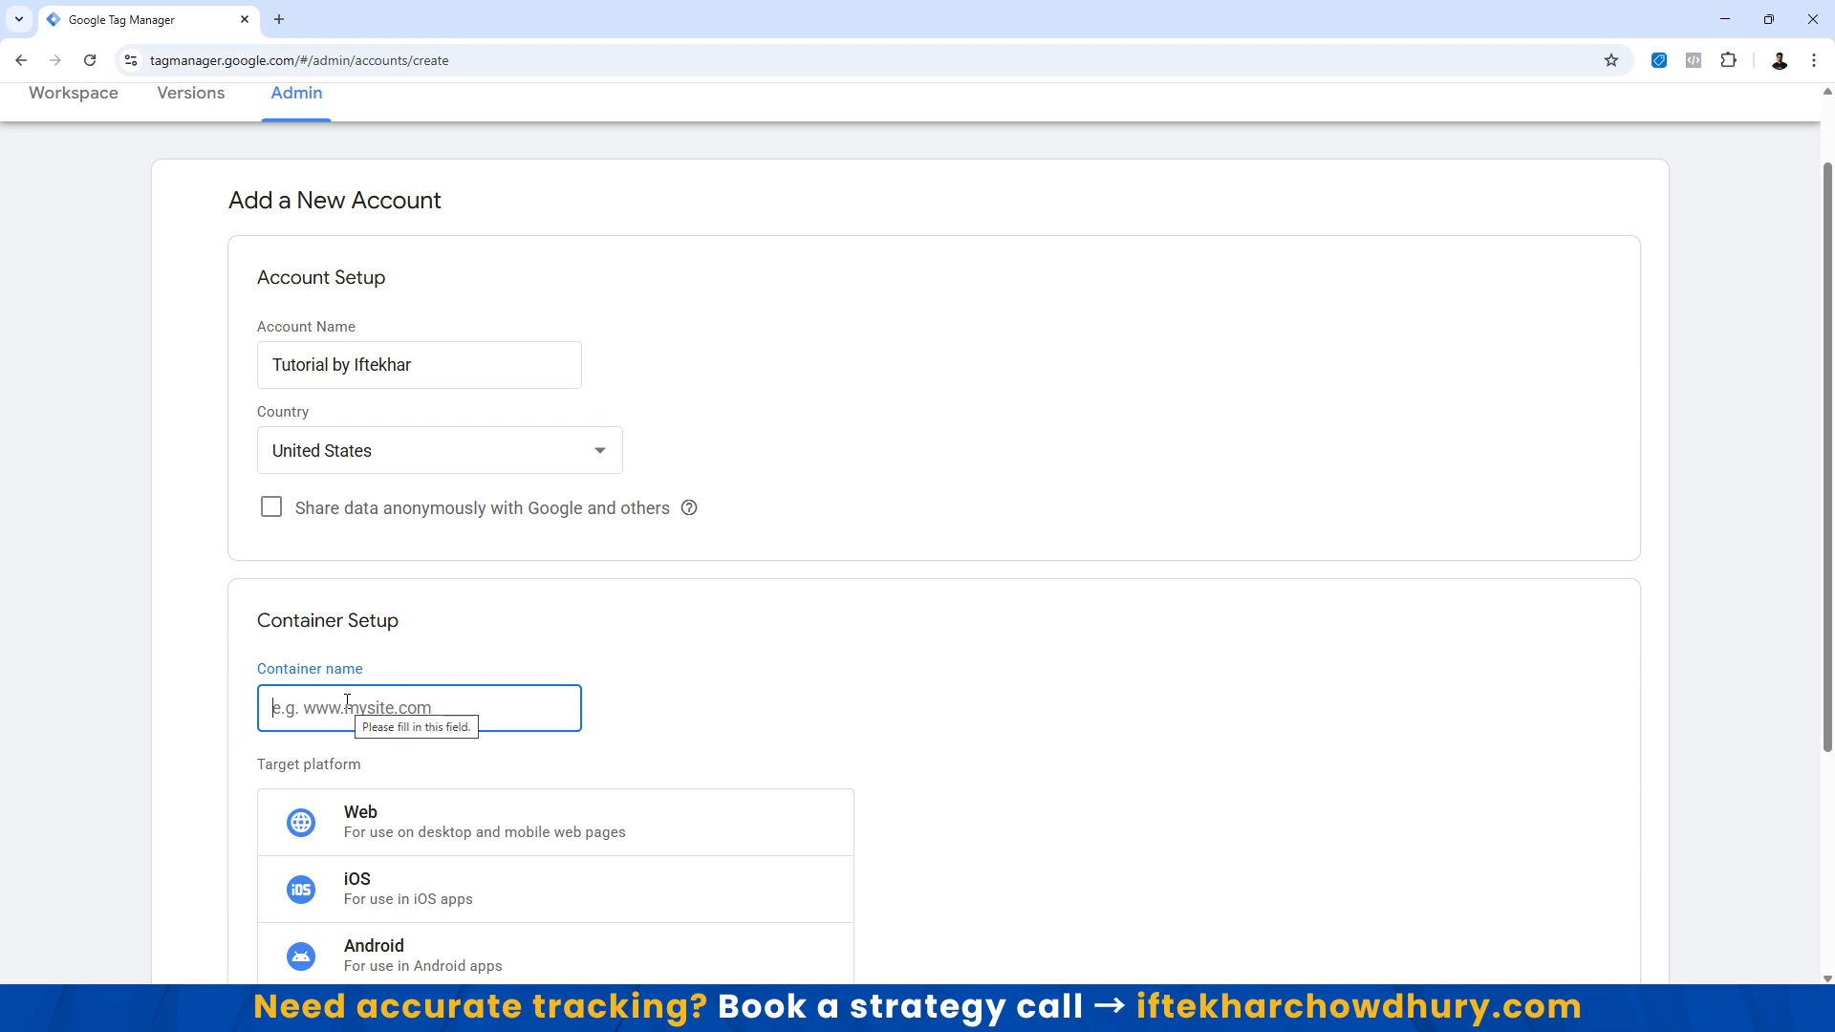
pyautogui.write('Web ')
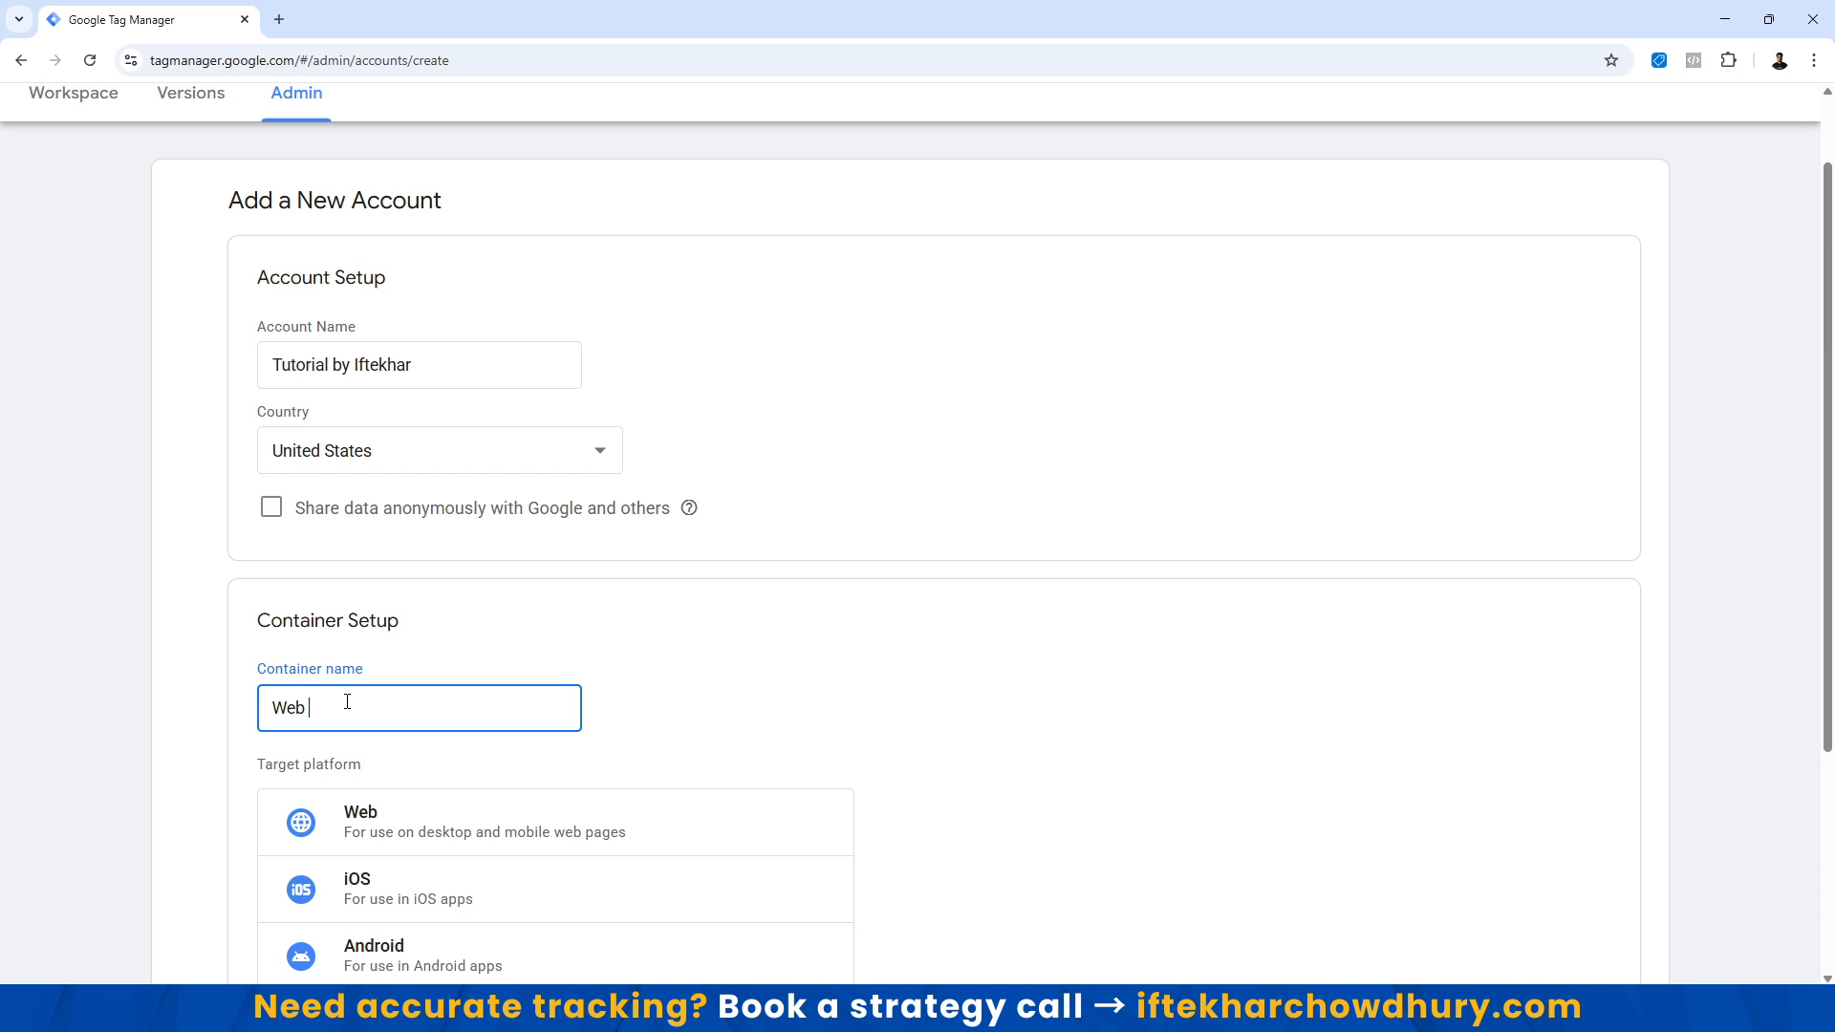
pyautogui.write('-')
pyautogui.write('tutorials.iftekharchowdhury.com')
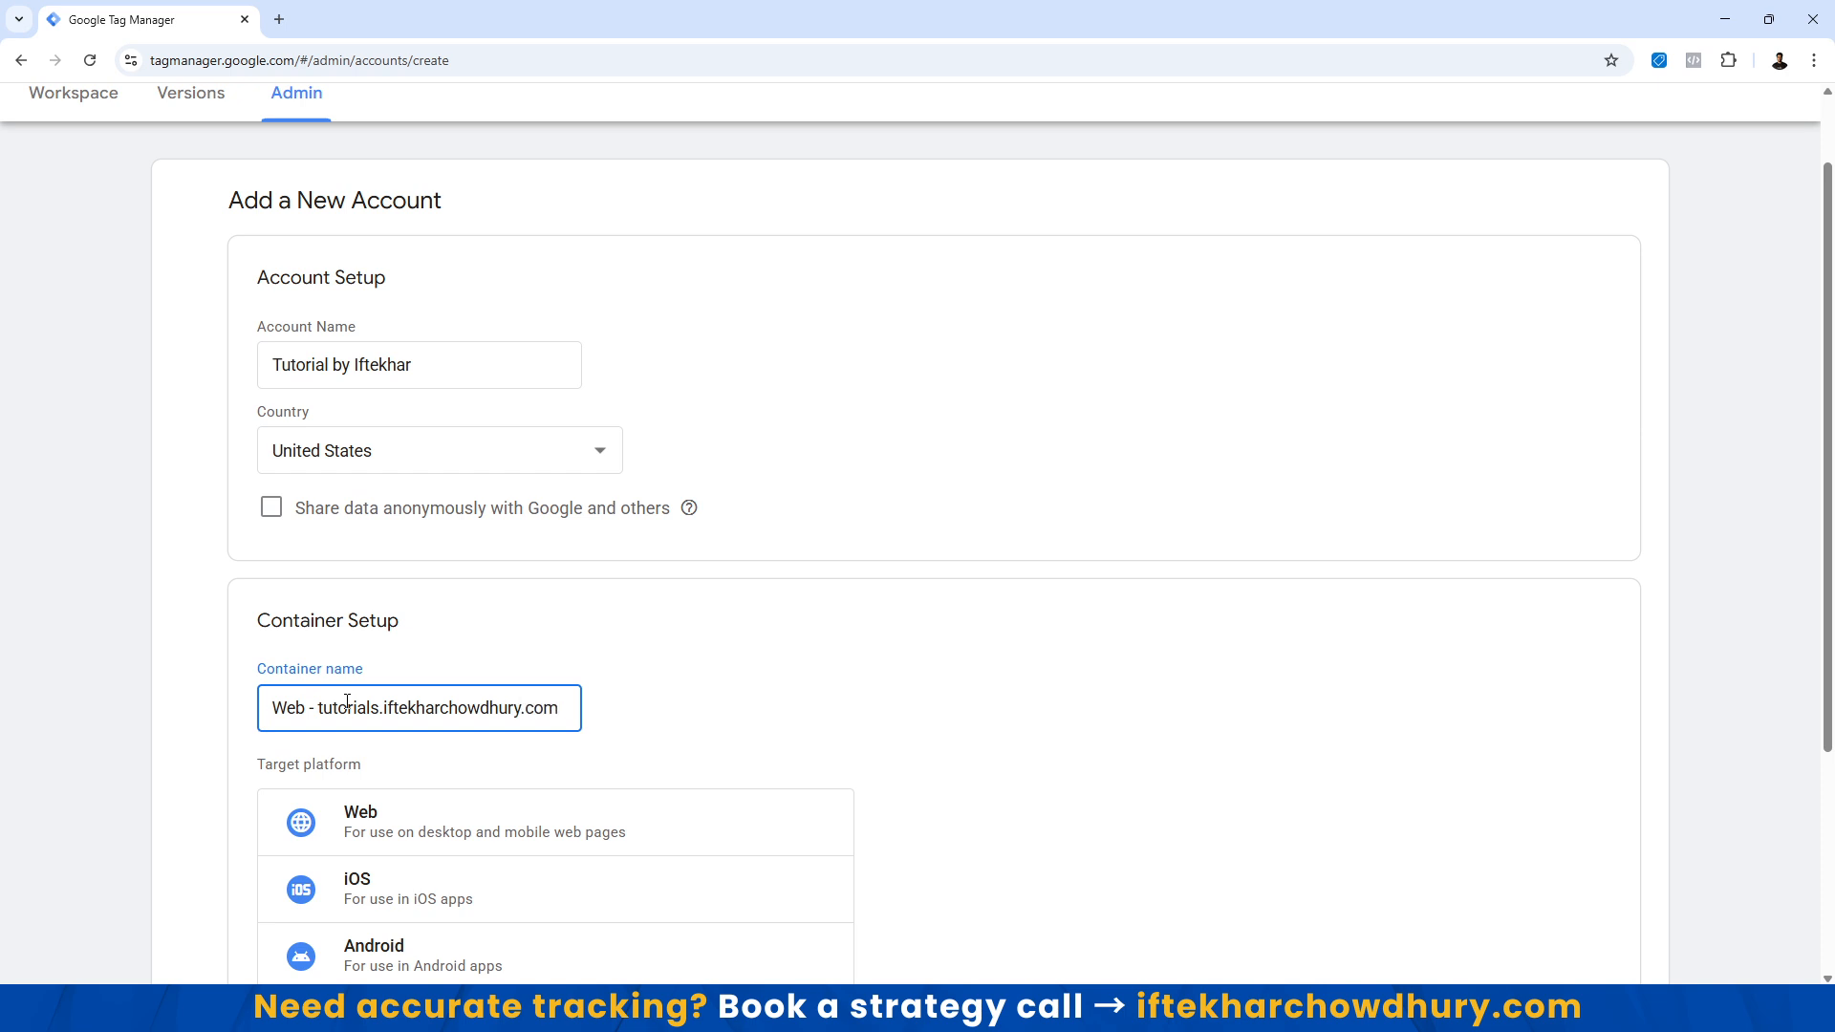
pyautogui.scroll(-3, 697, 634)
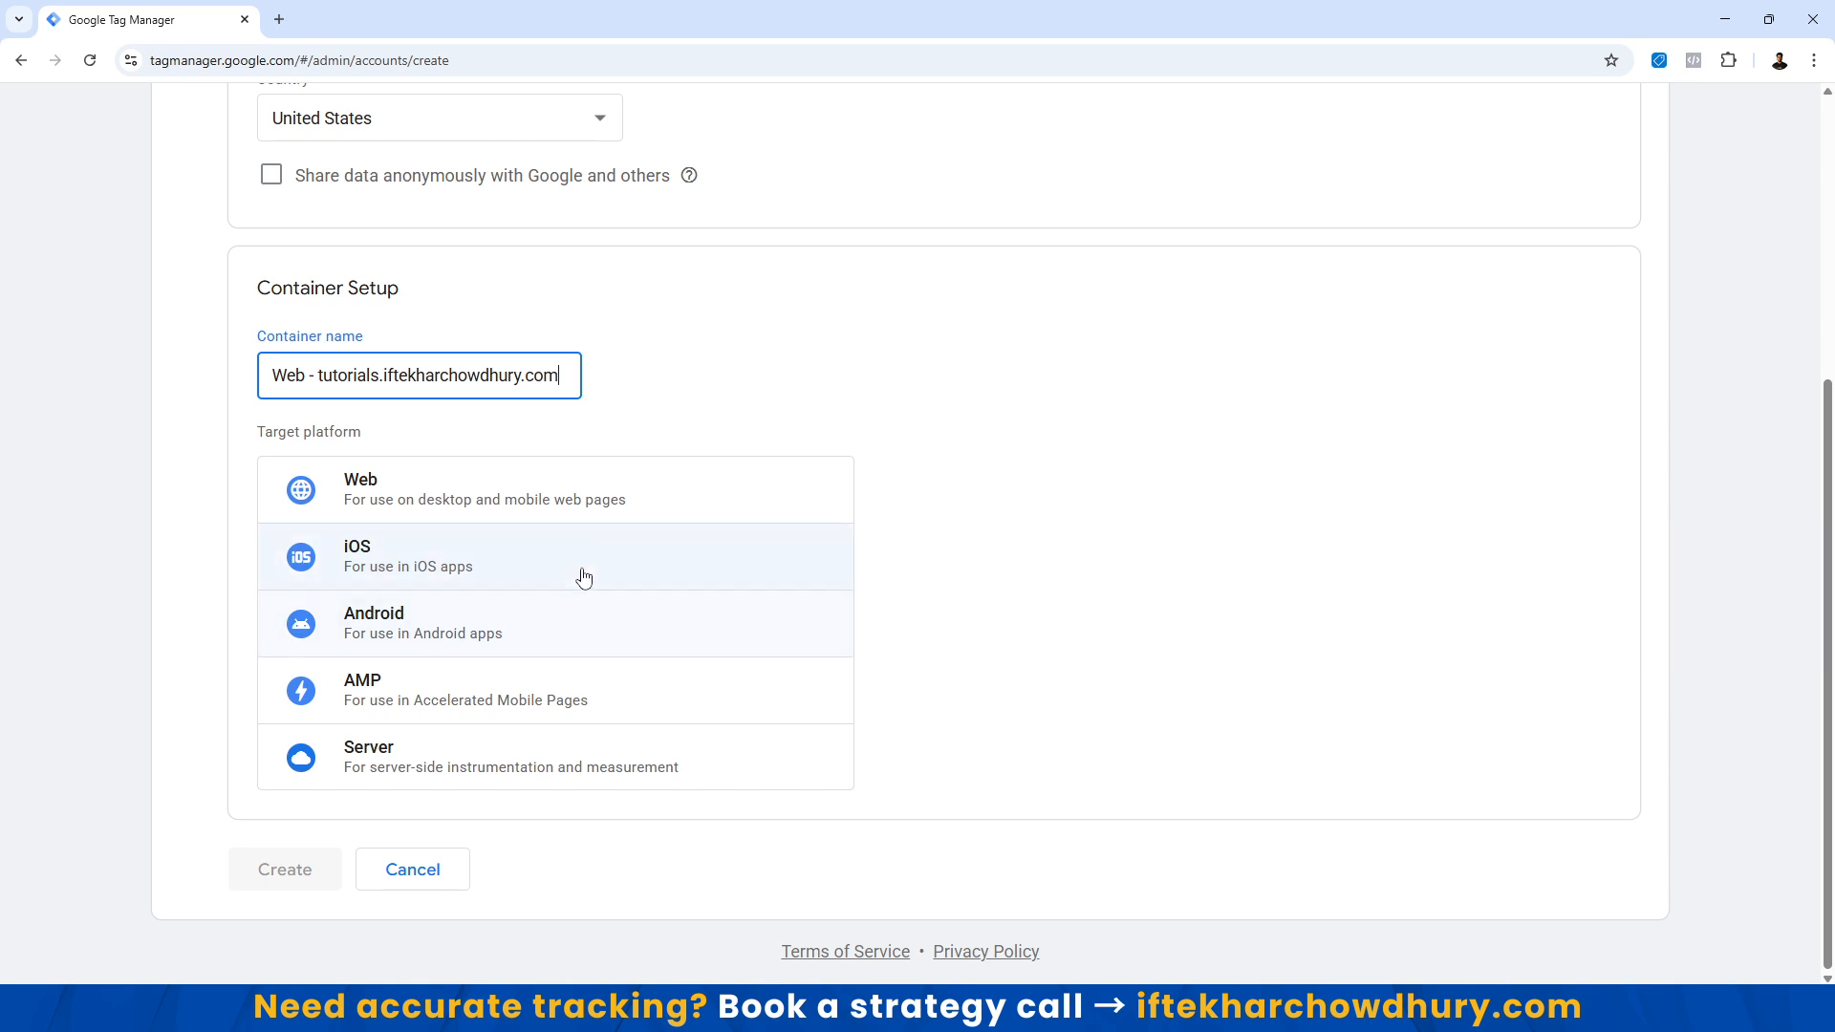
pyautogui.click(365, 501)
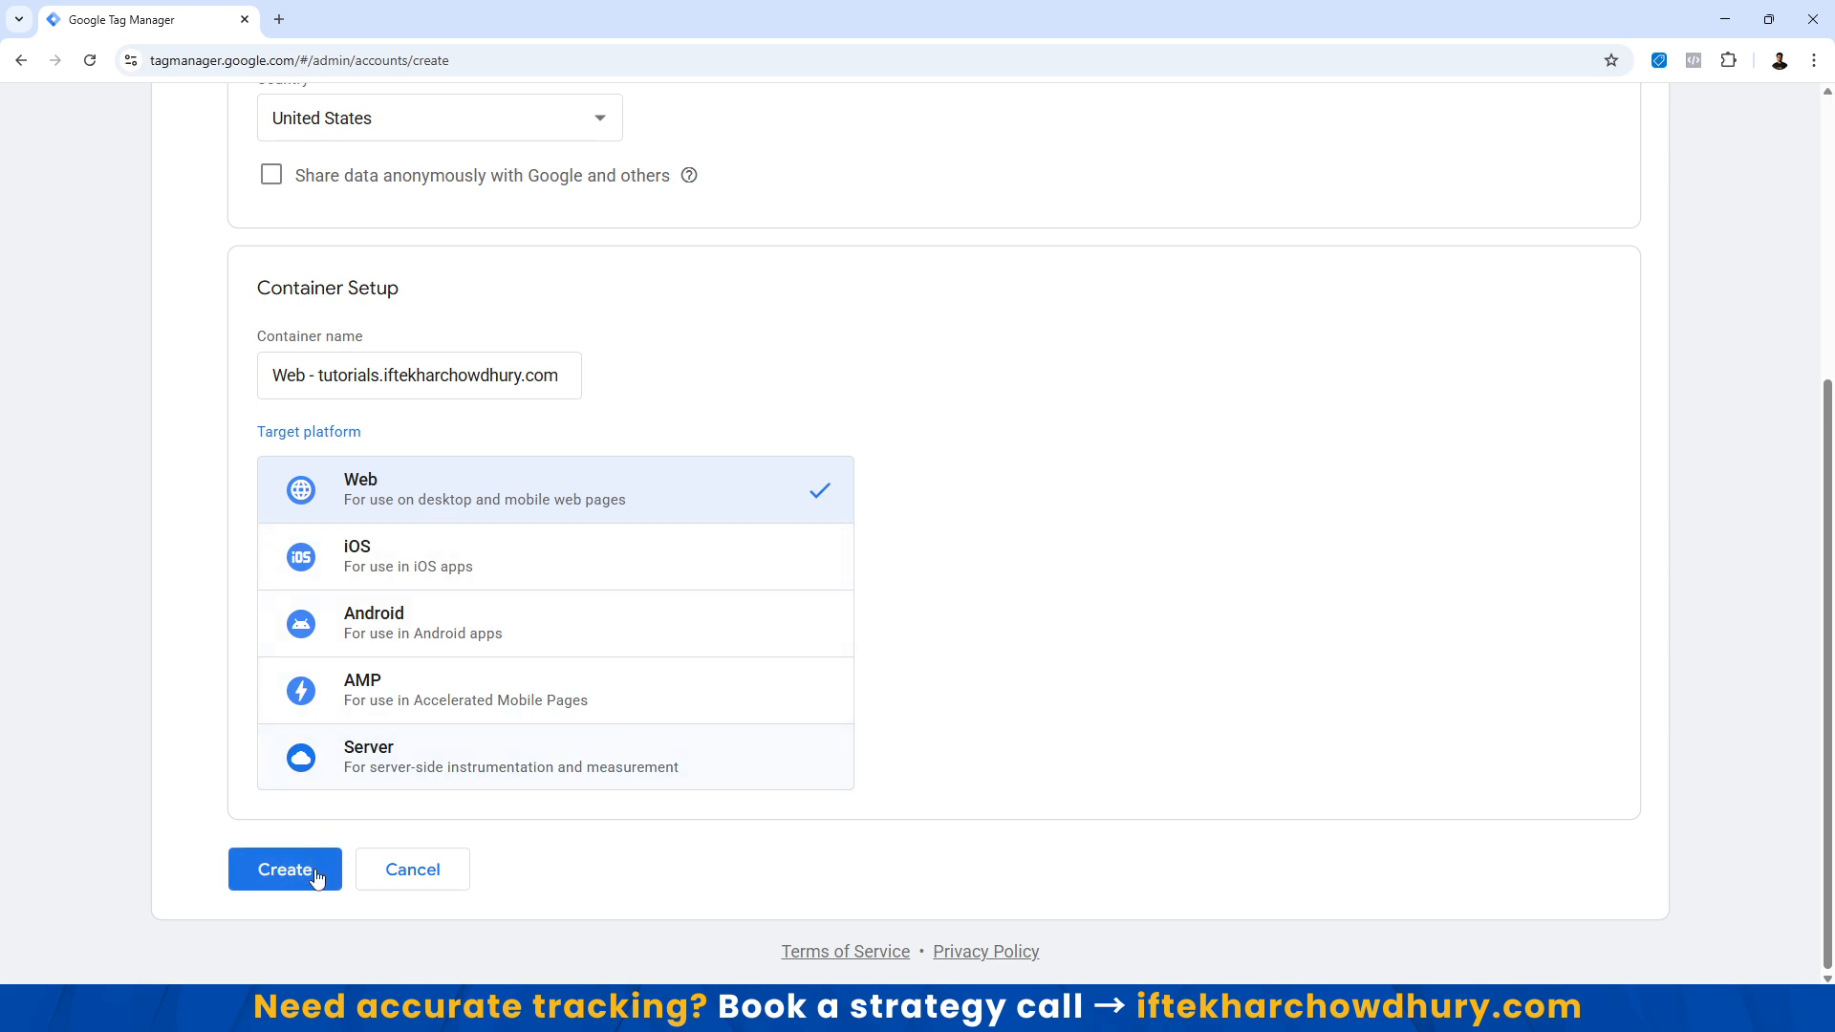
pyautogui.click(316, 875)
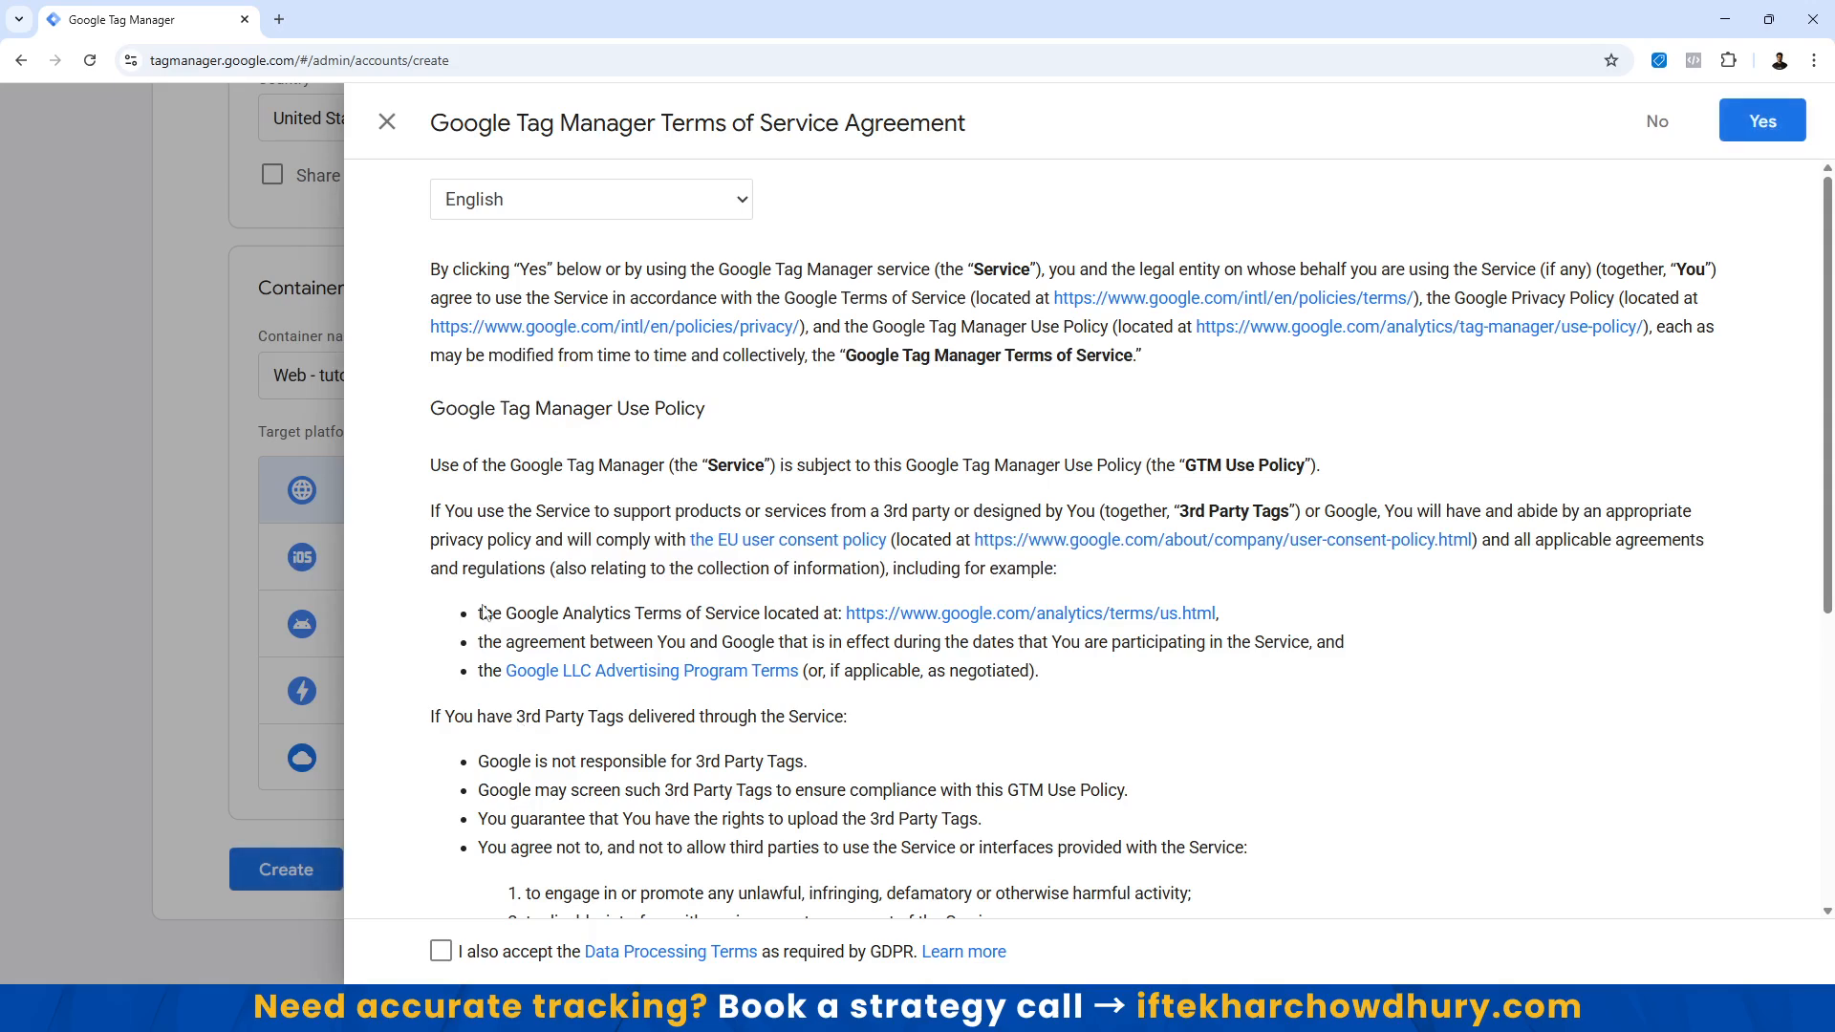
# Accept the Google Tag Manager Terms of Service, including the GDPR Data Processing Terms.
pyautogui.scroll(-4, 485, 612)
pyautogui.scroll(-1, 705, 583)
pyautogui.click(440, 951)
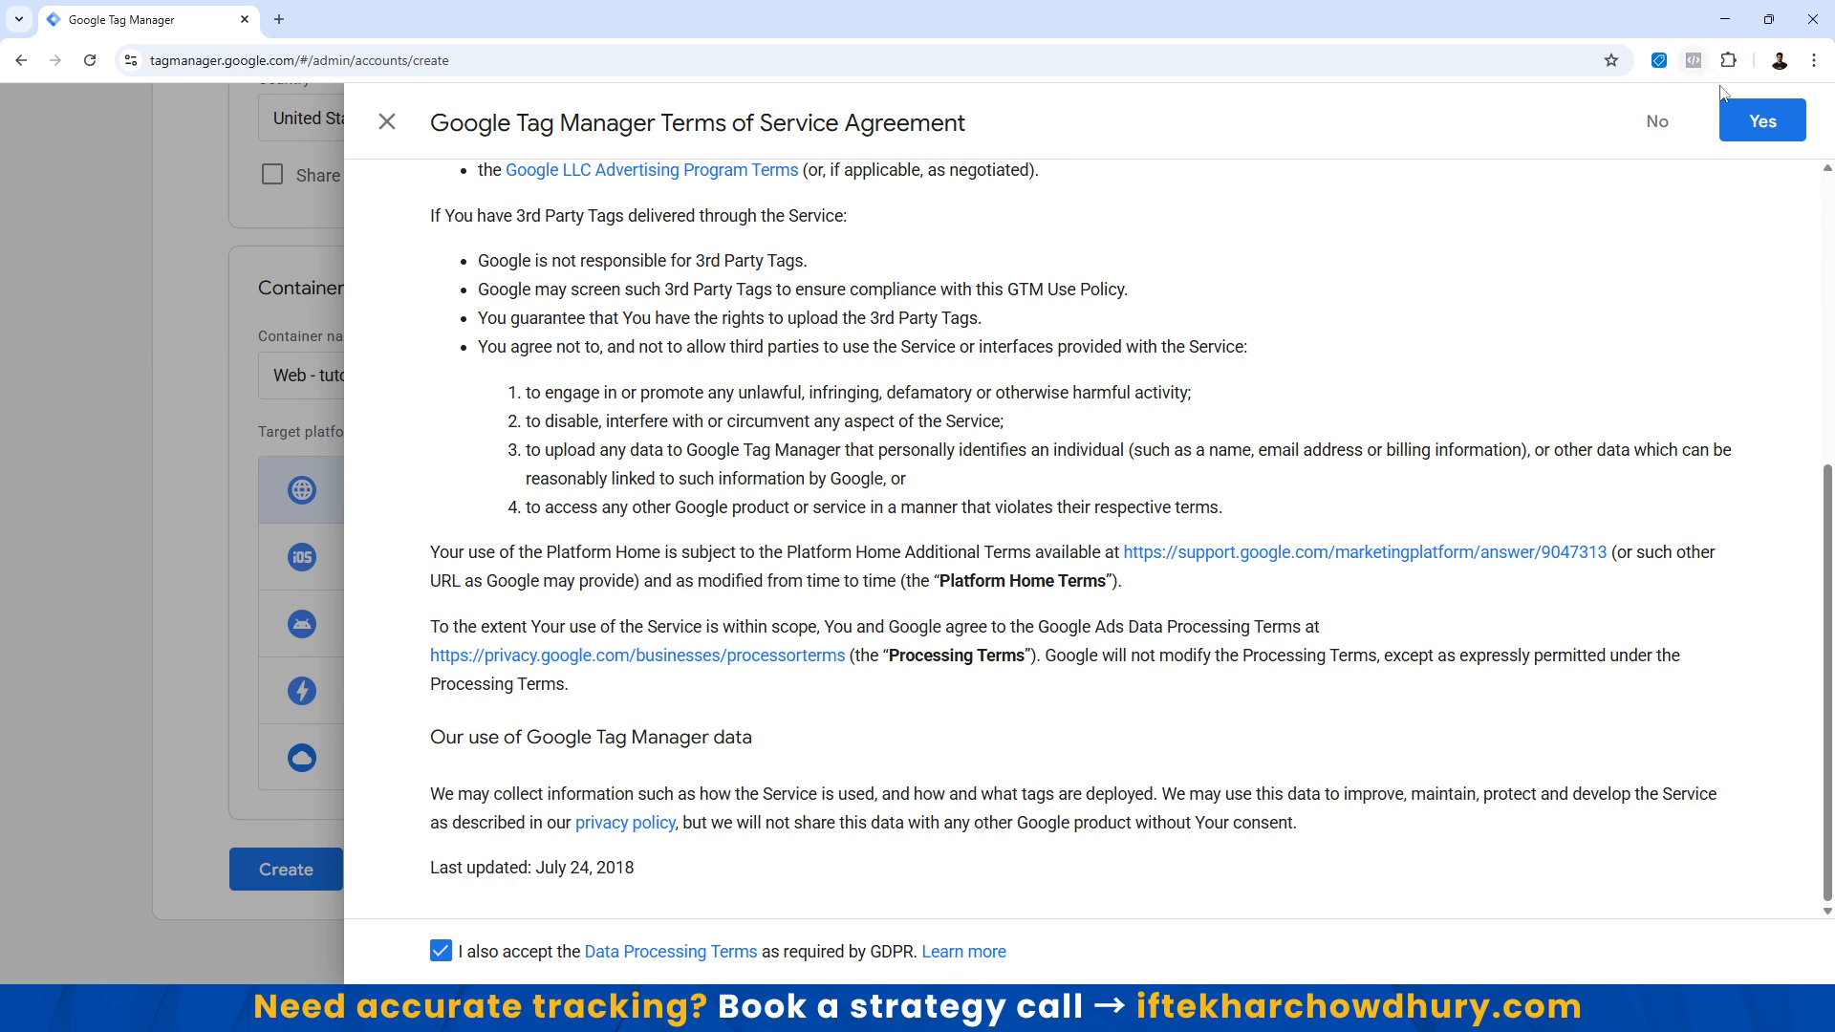
pyautogui.click(1762, 121)
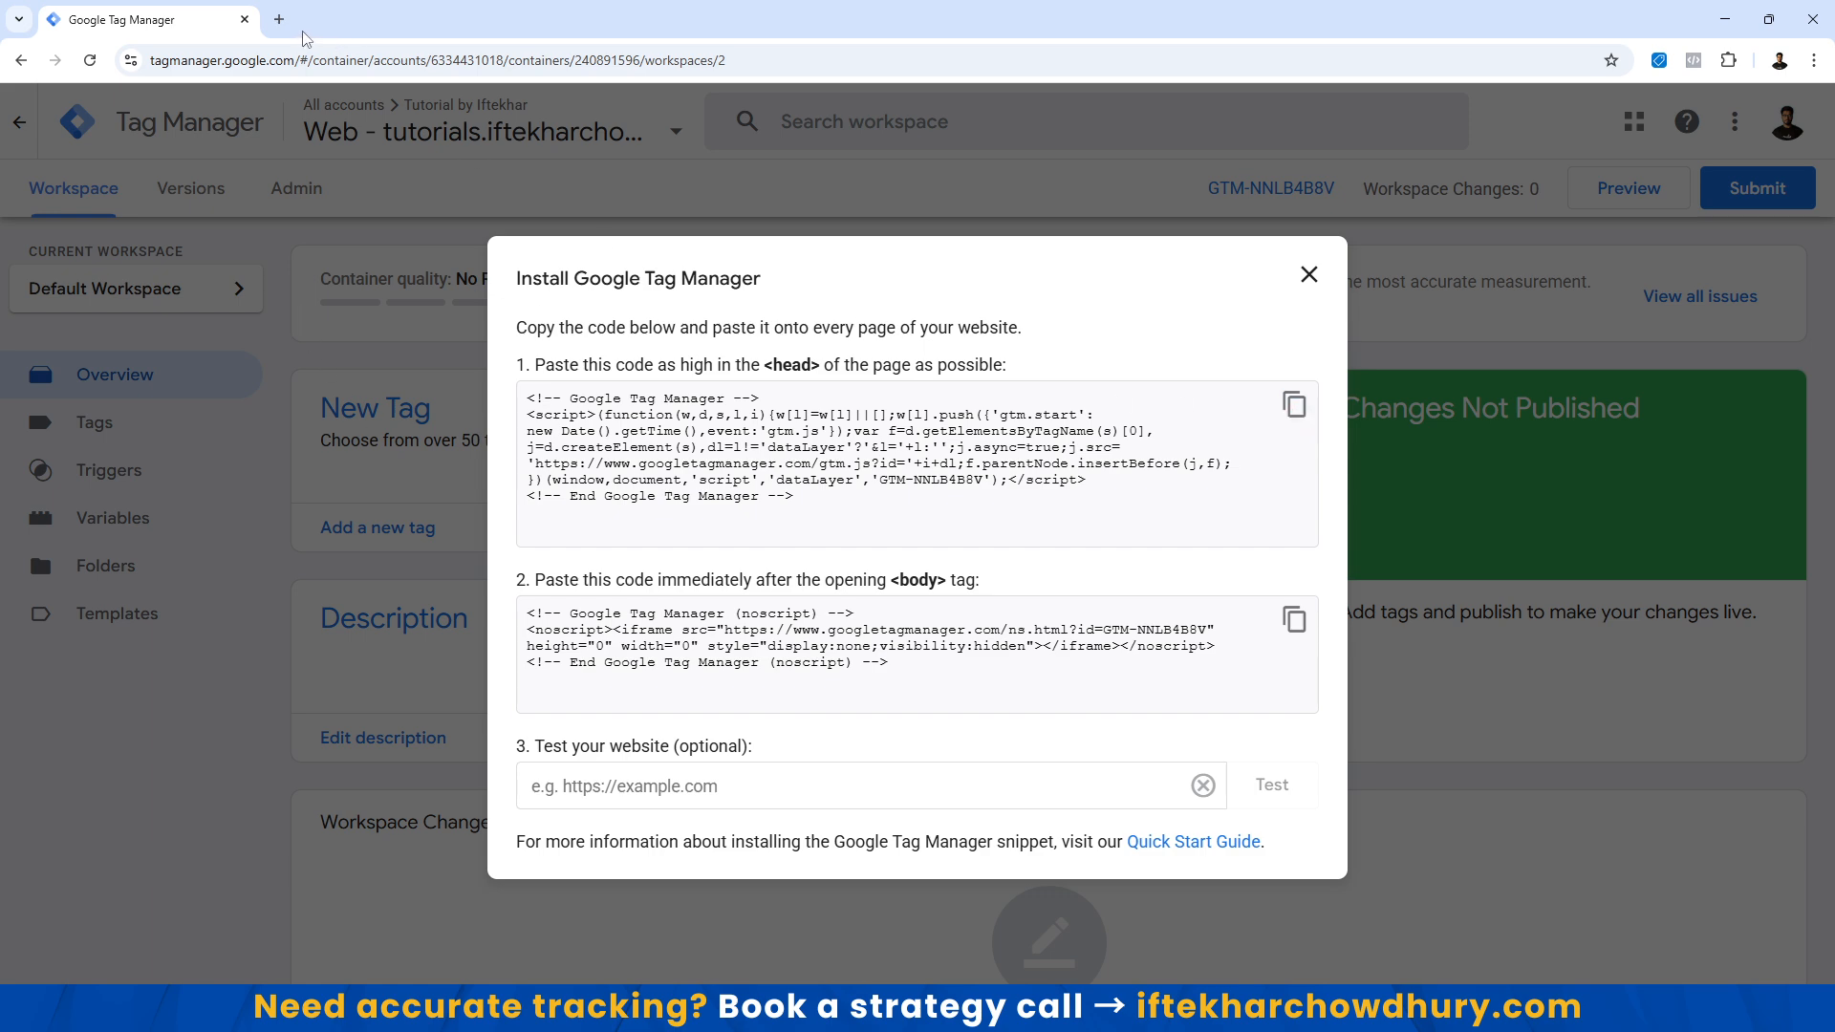
# Open the tutorials site's WordPress dashboard in a new browser tab from the saved Website bookmarks.
pyautogui.click(279, 19)
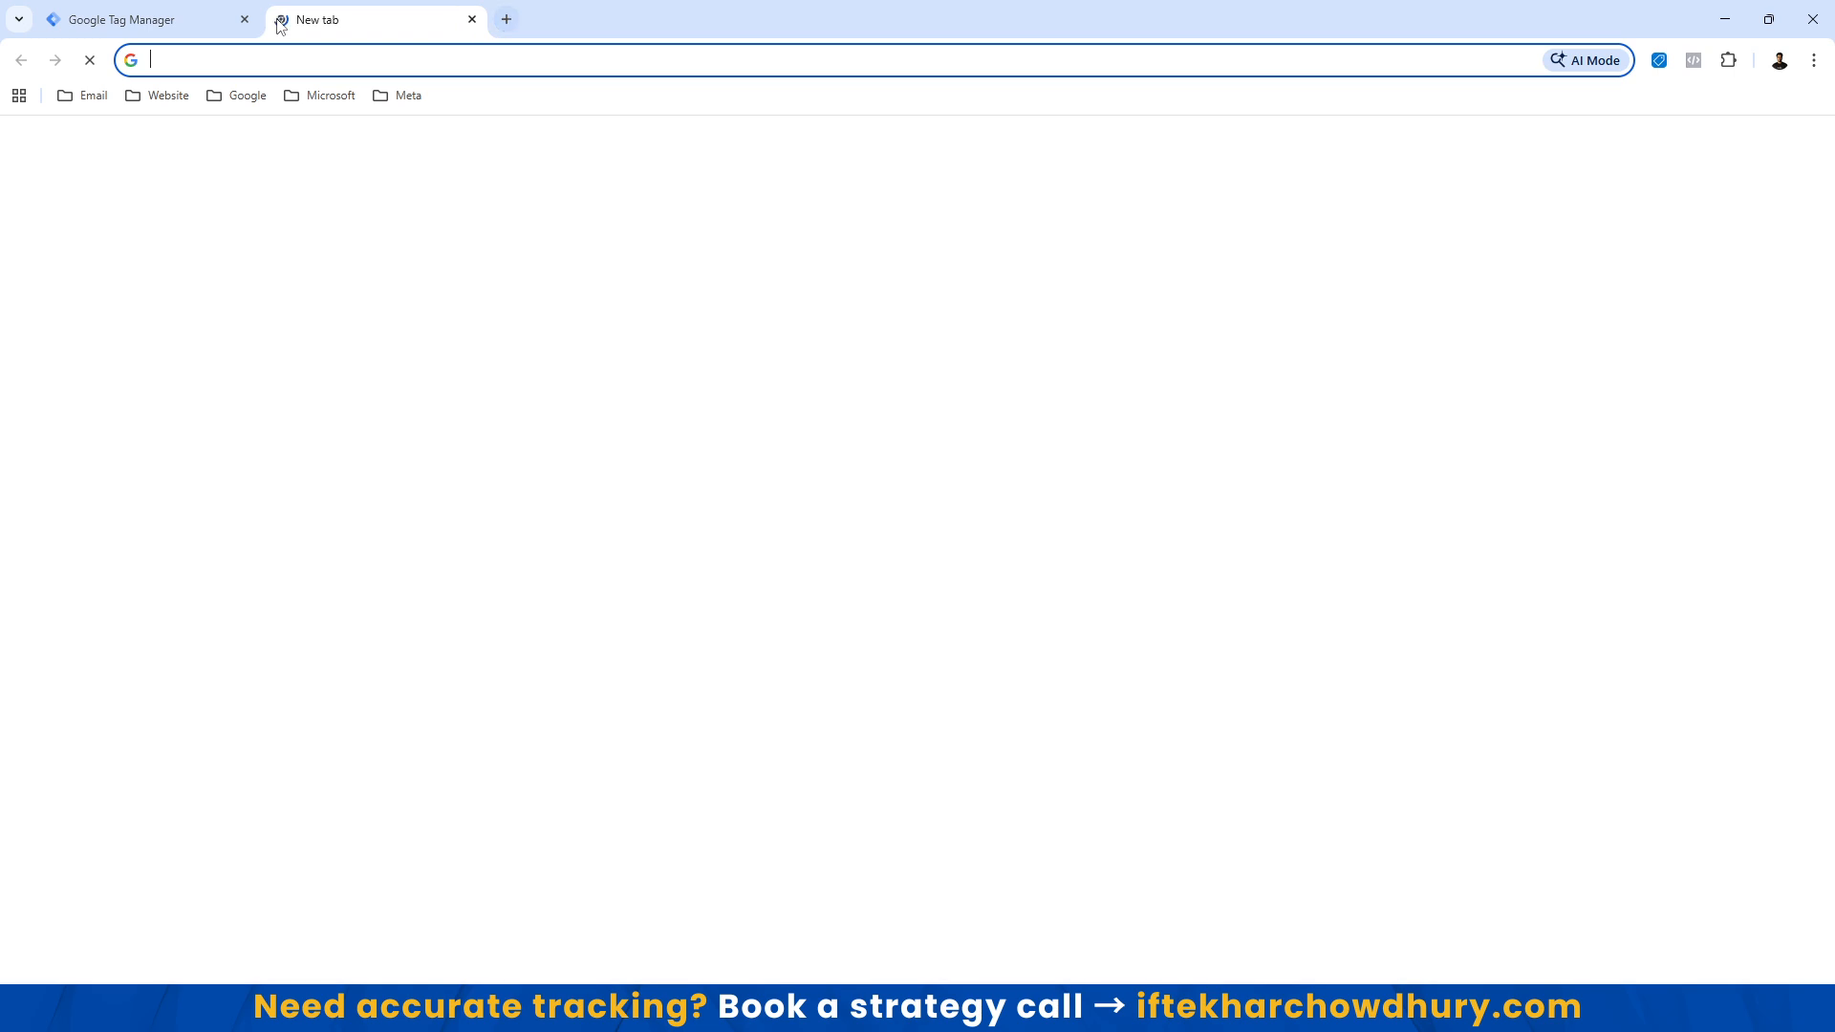
pyautogui.click(156, 95)
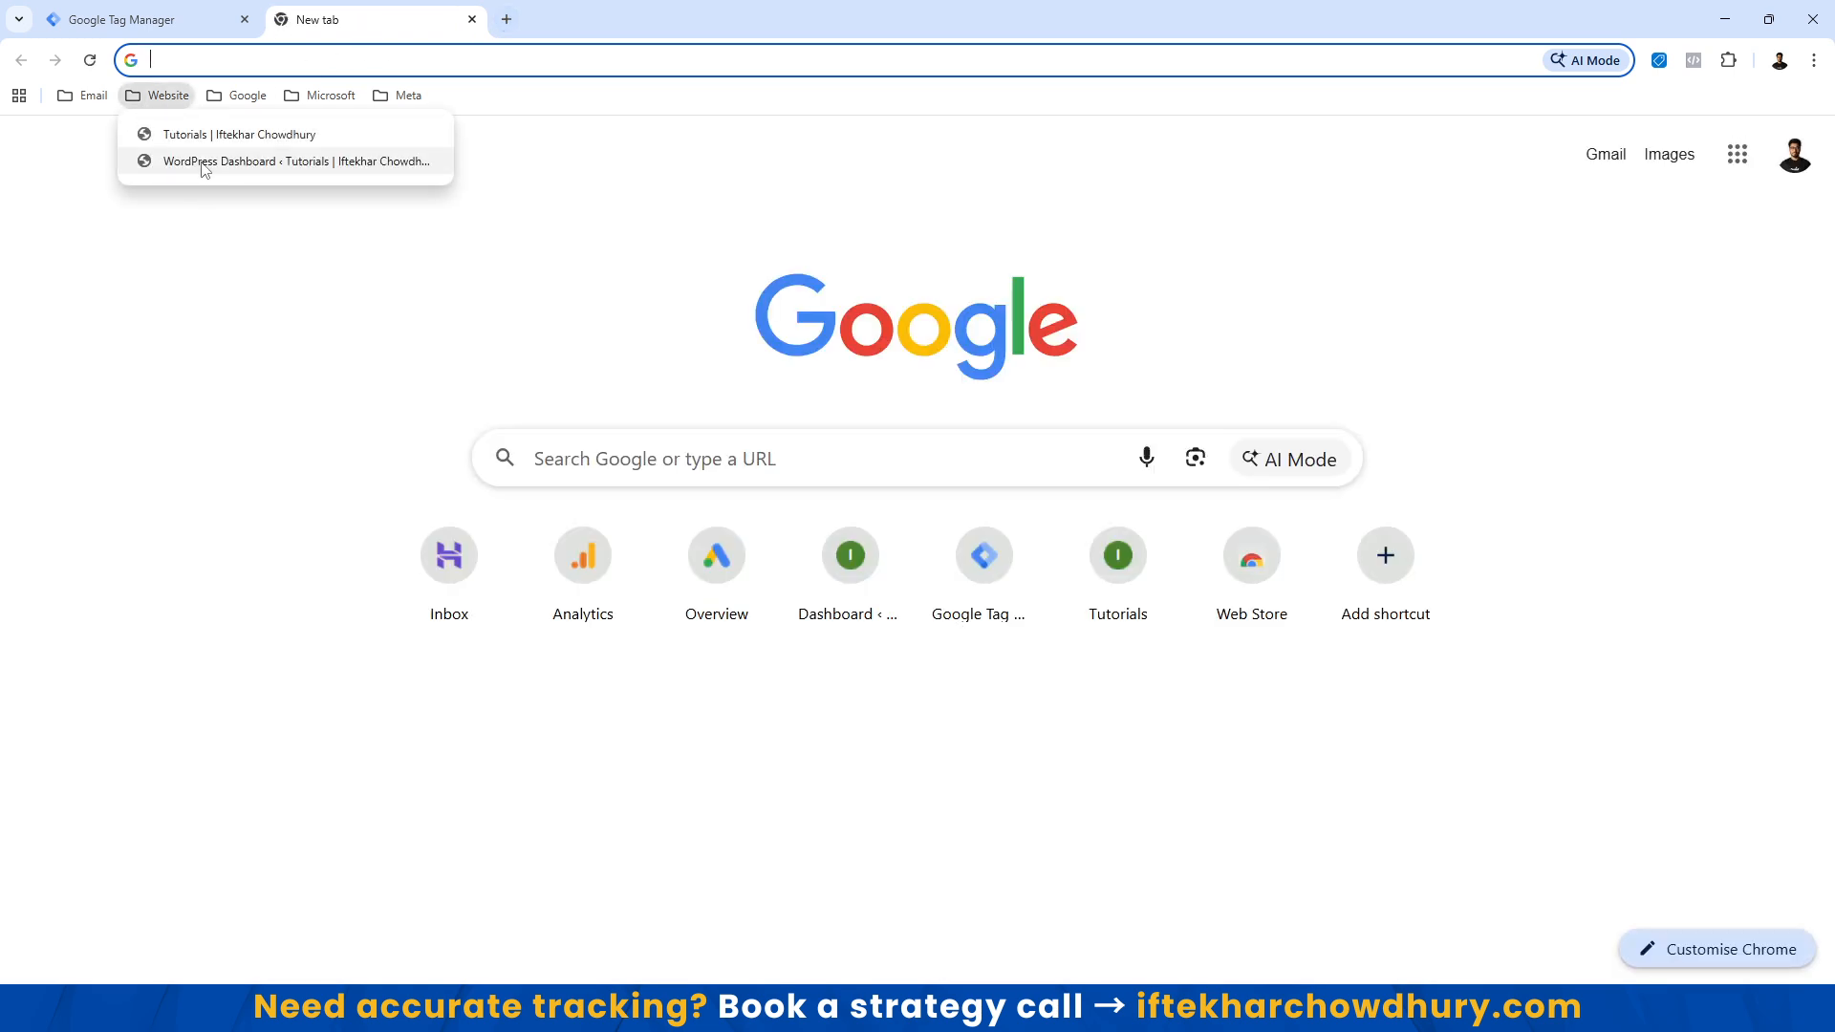
pyautogui.click(204, 162)
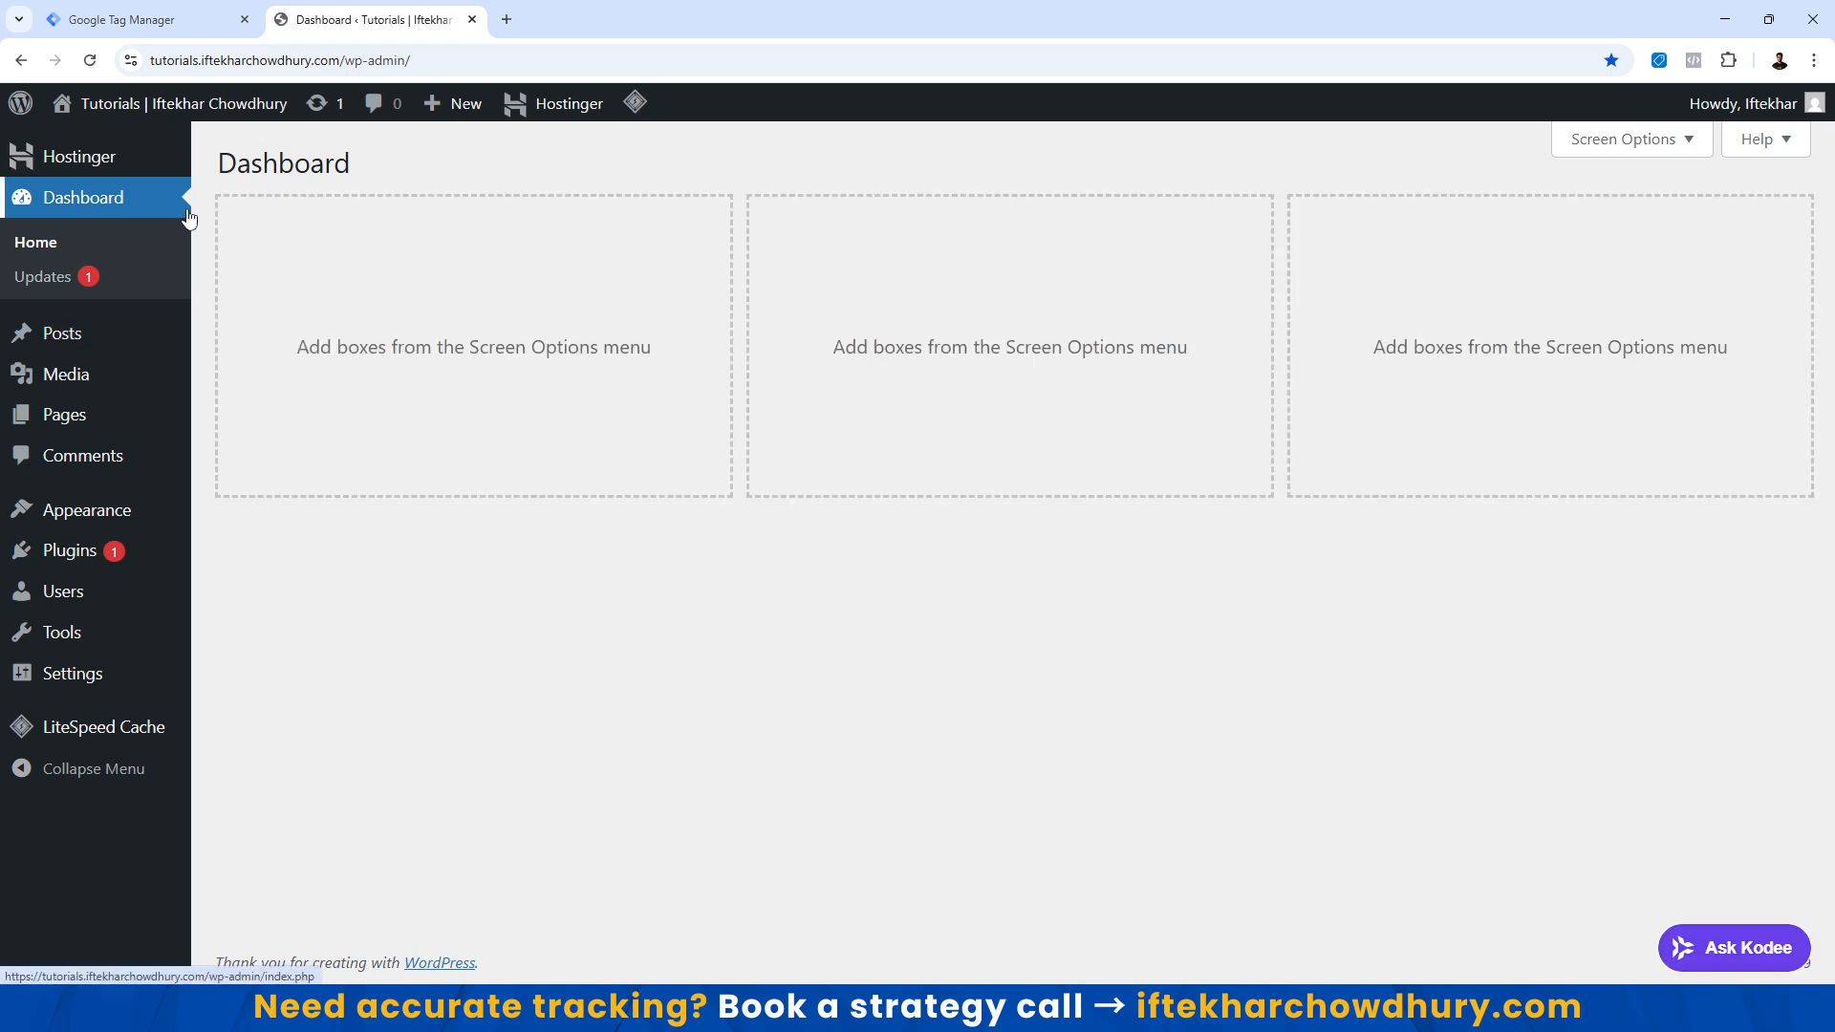
# Search the plugin directory for "gtm", then install and activate the GTM4WP plugin.
pyautogui.moveTo(69, 547)
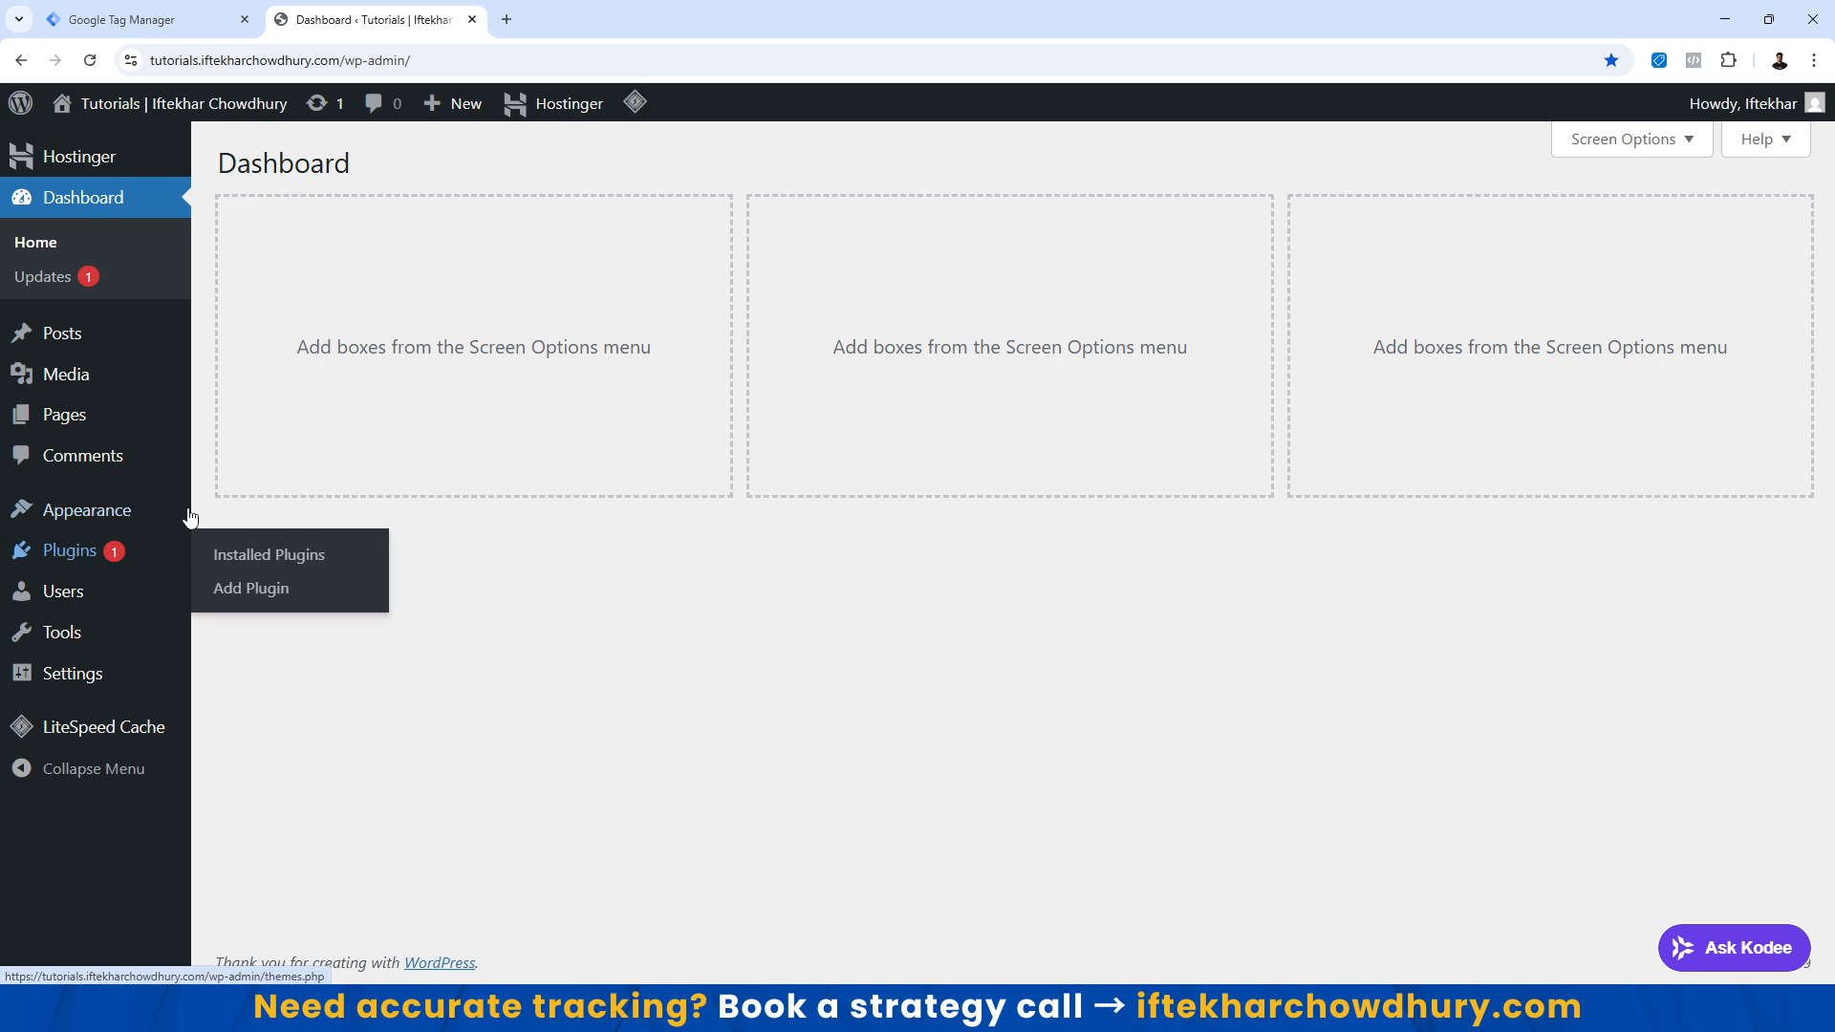
pyautogui.click(65, 560)
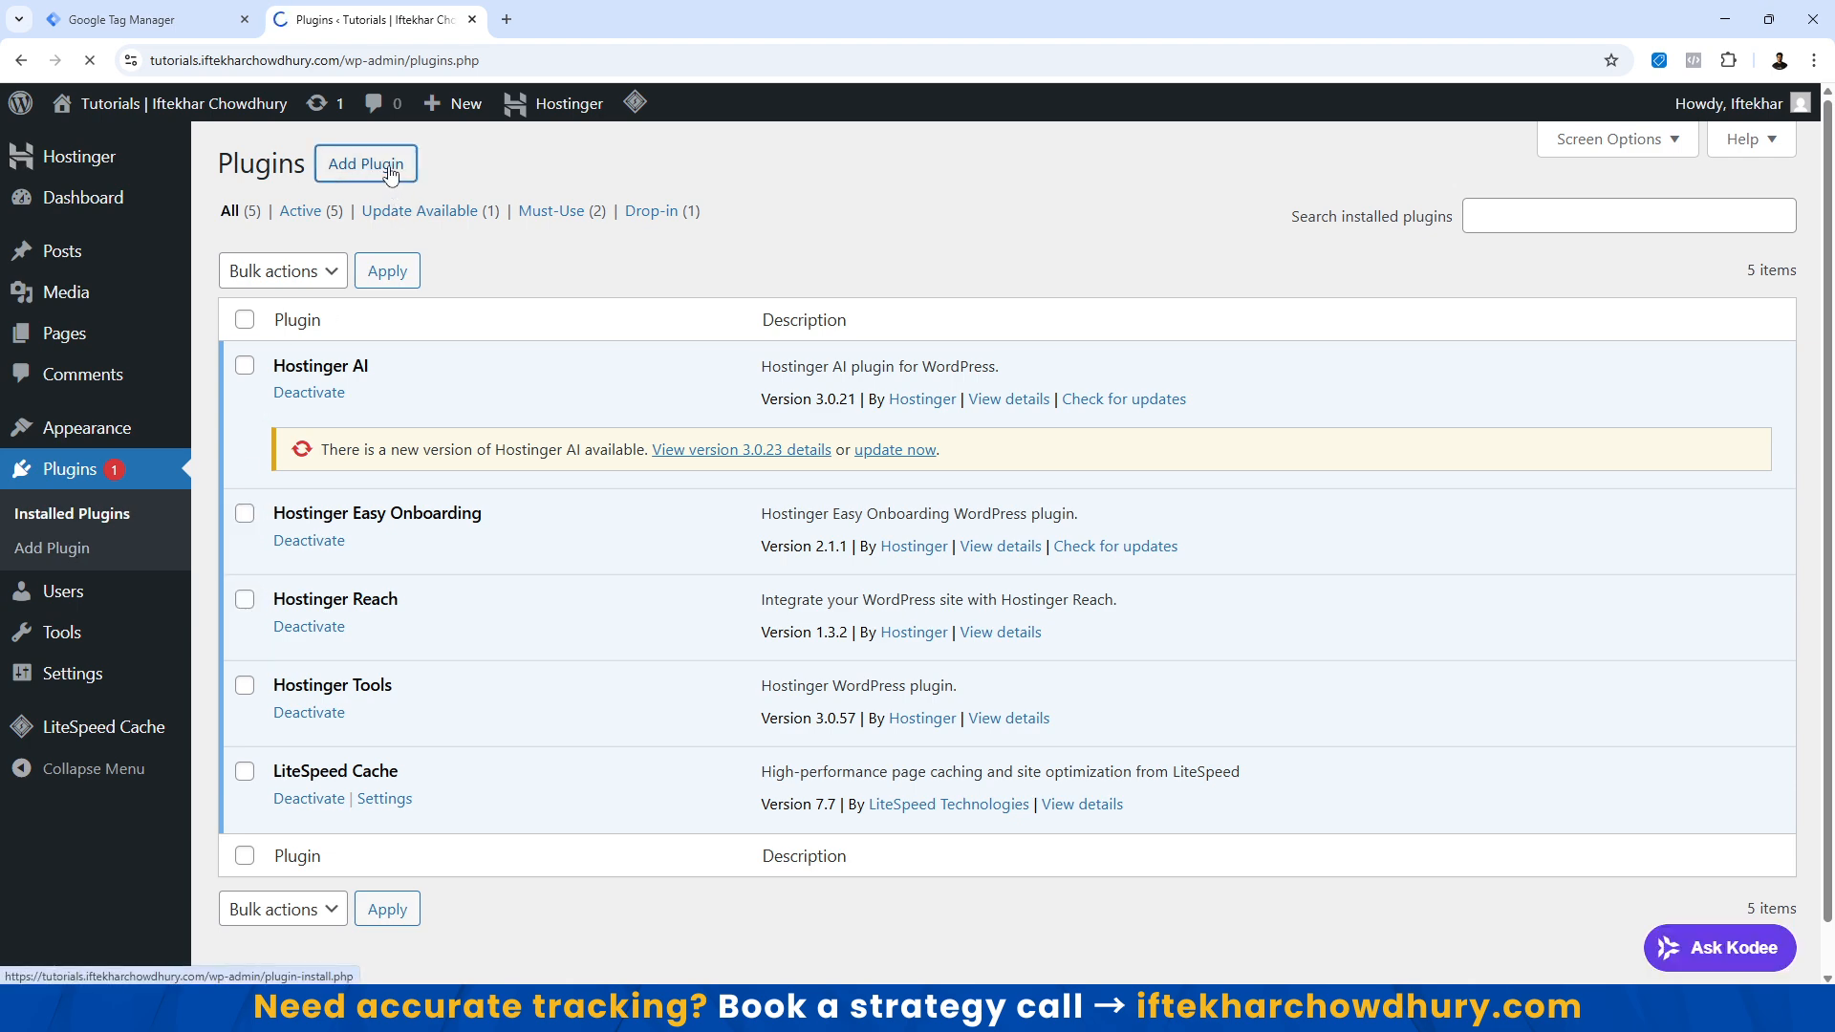
pyautogui.click(390, 173)
pyautogui.click(1435, 267)
pyautogui.write('gtm')
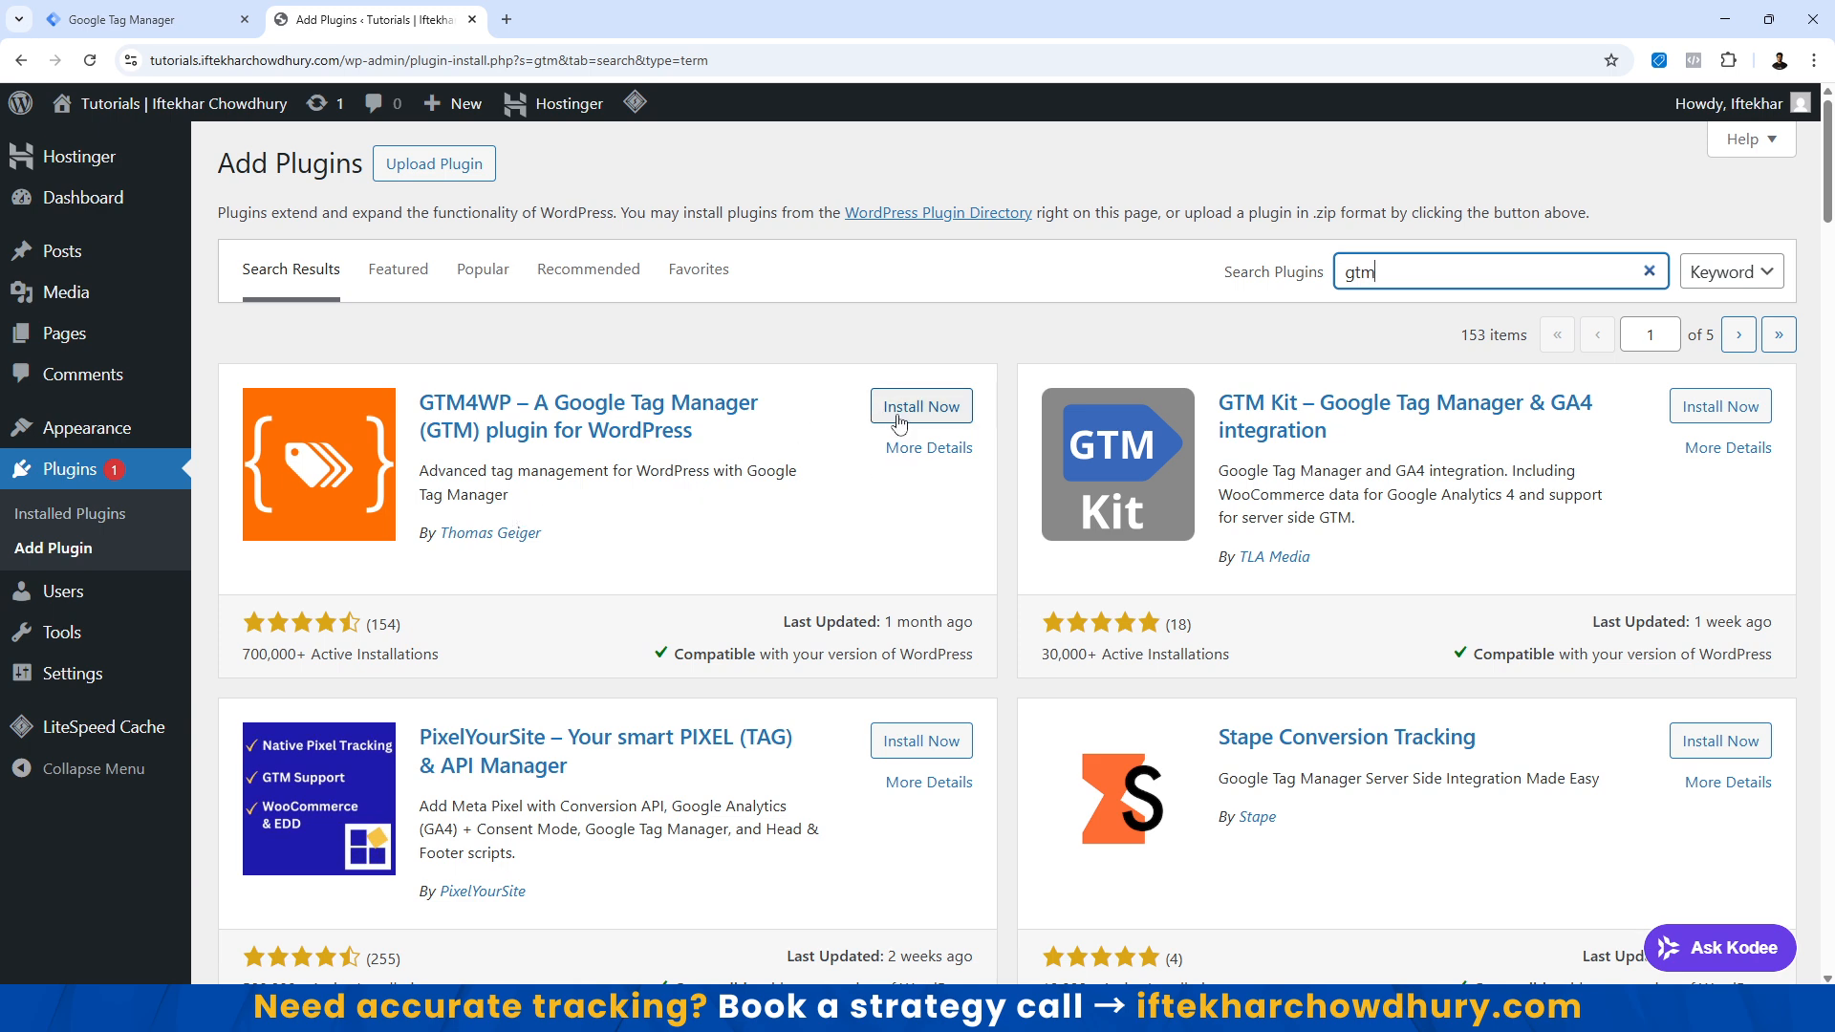
pyautogui.click(927, 406)
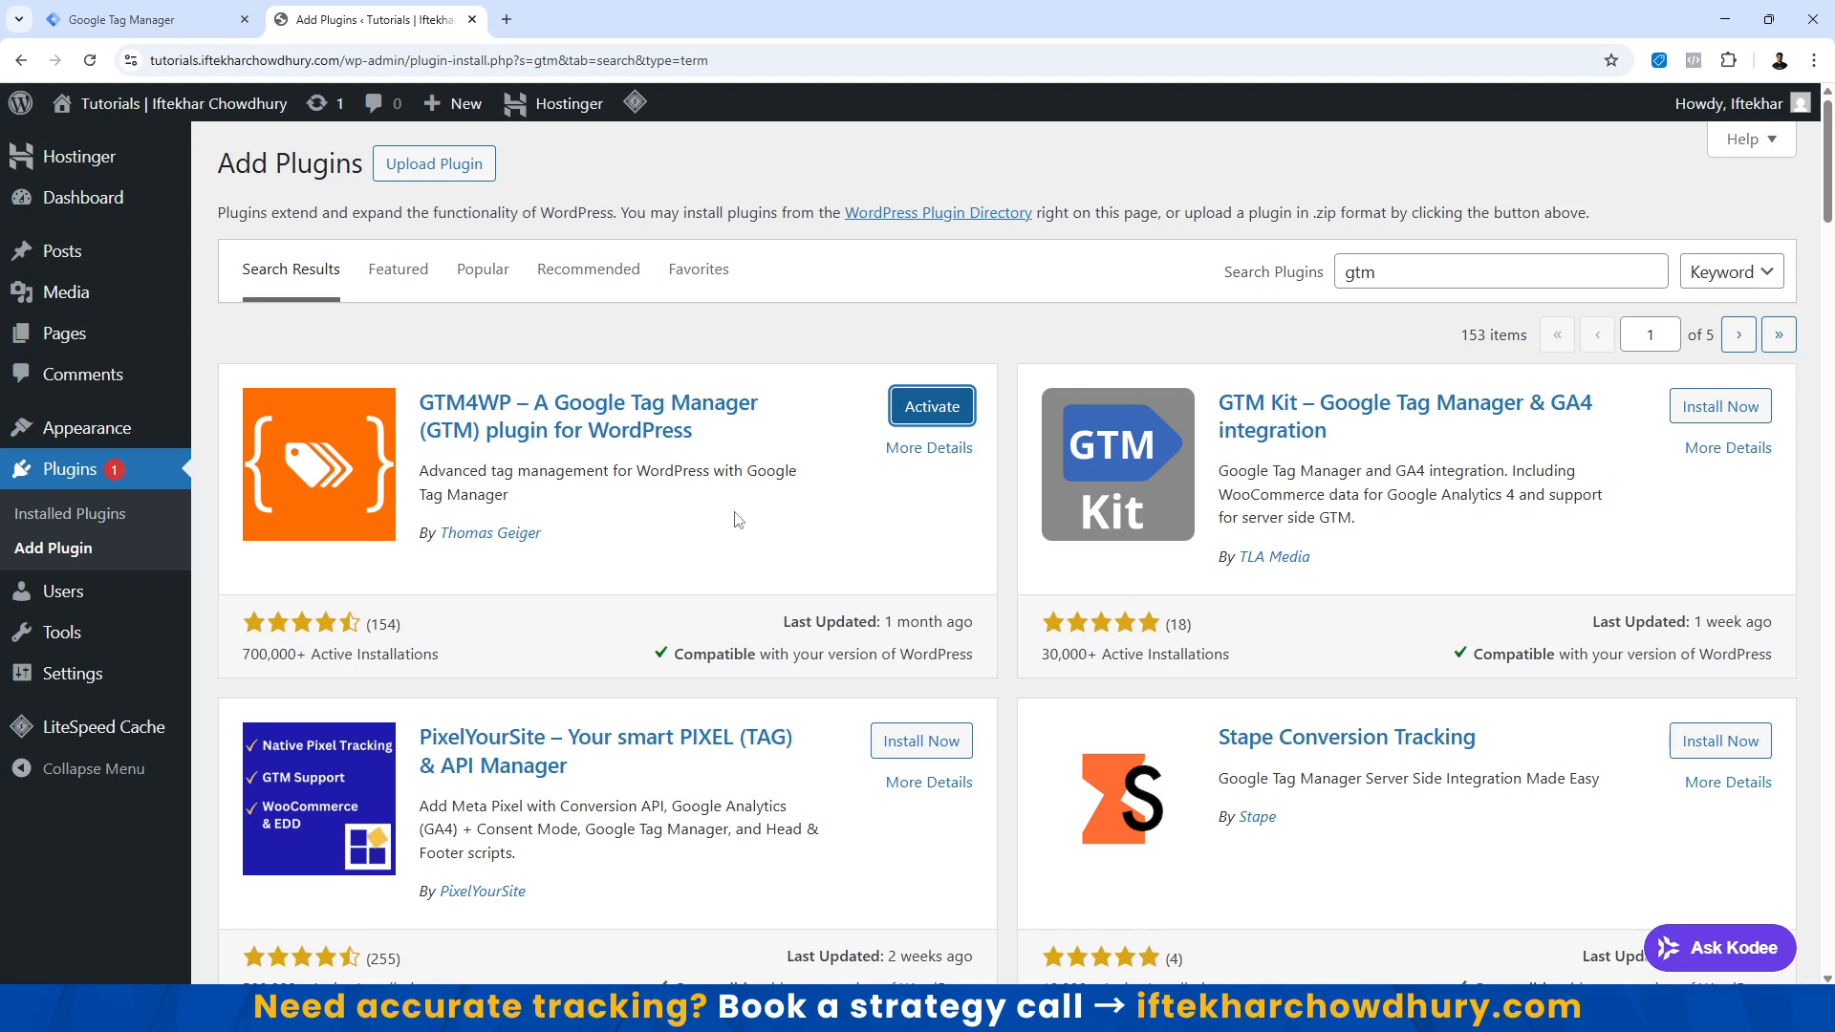
pyautogui.click(932, 406)
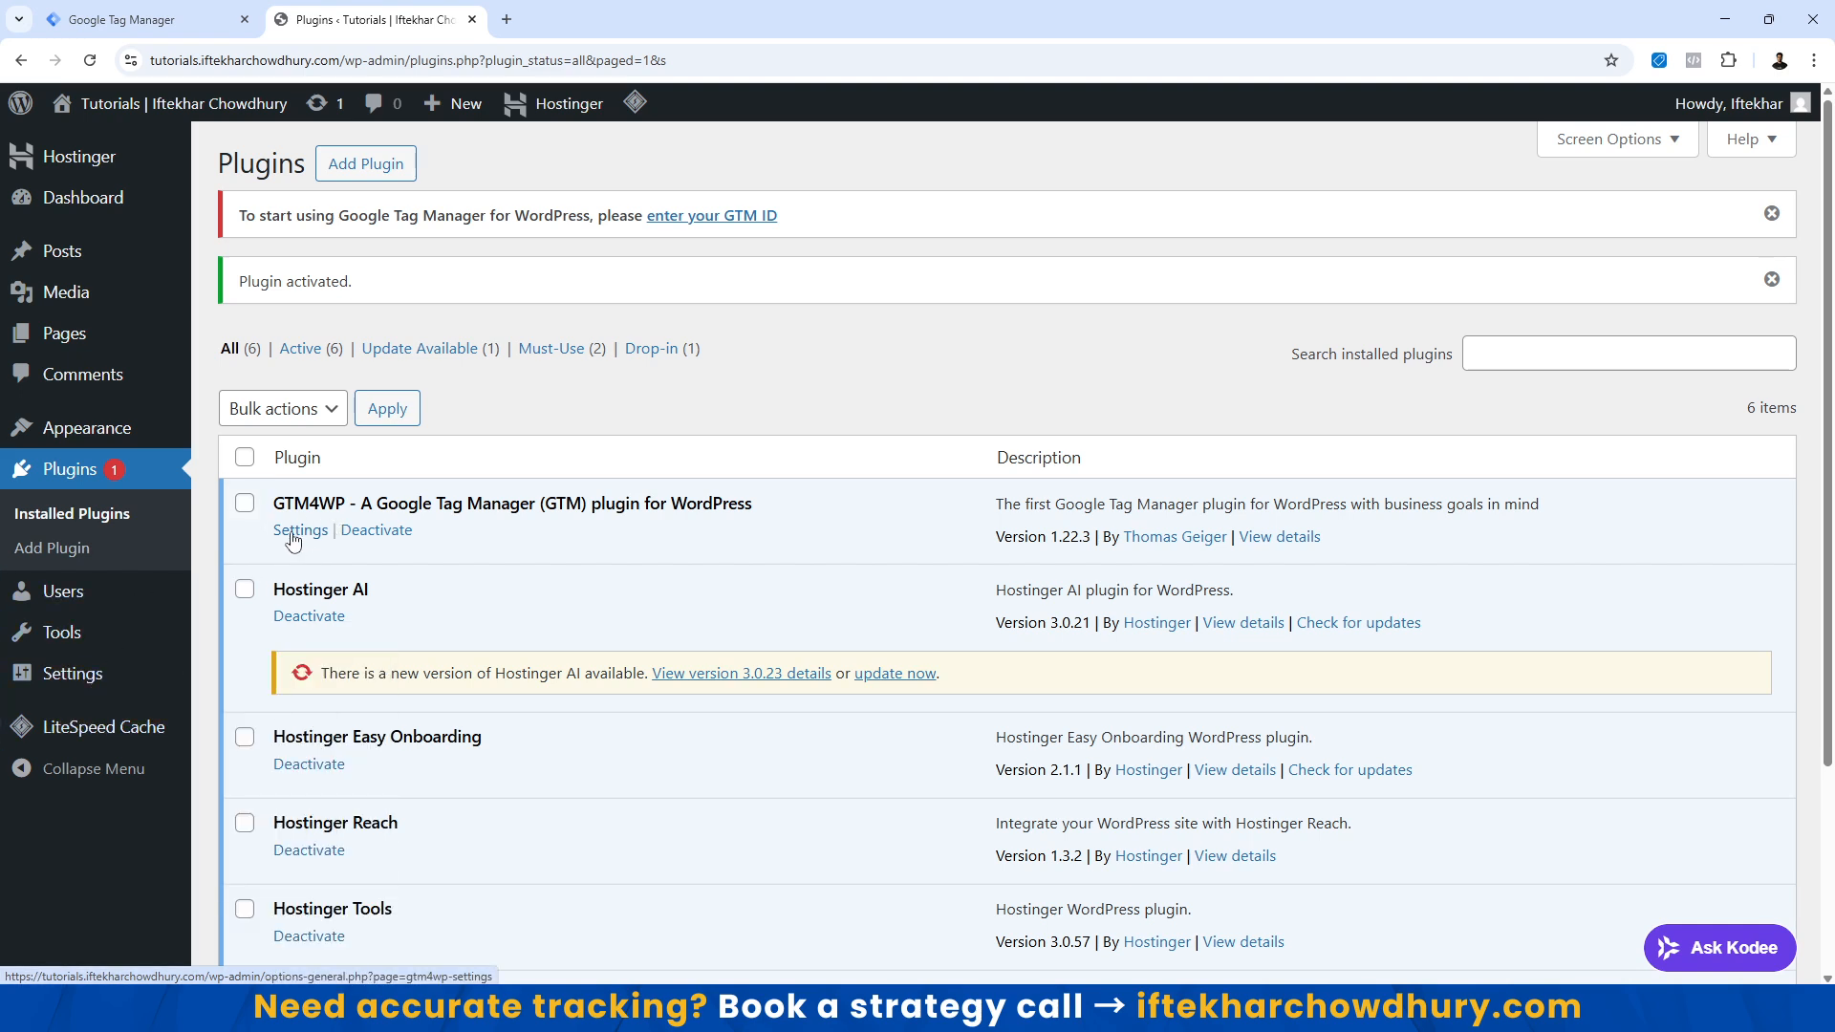
# Open the plugin's Google Tag Manager settings in WordPress, and copy the container ID from the Tag Manager workspace.
pyautogui.moveTo(81, 674)
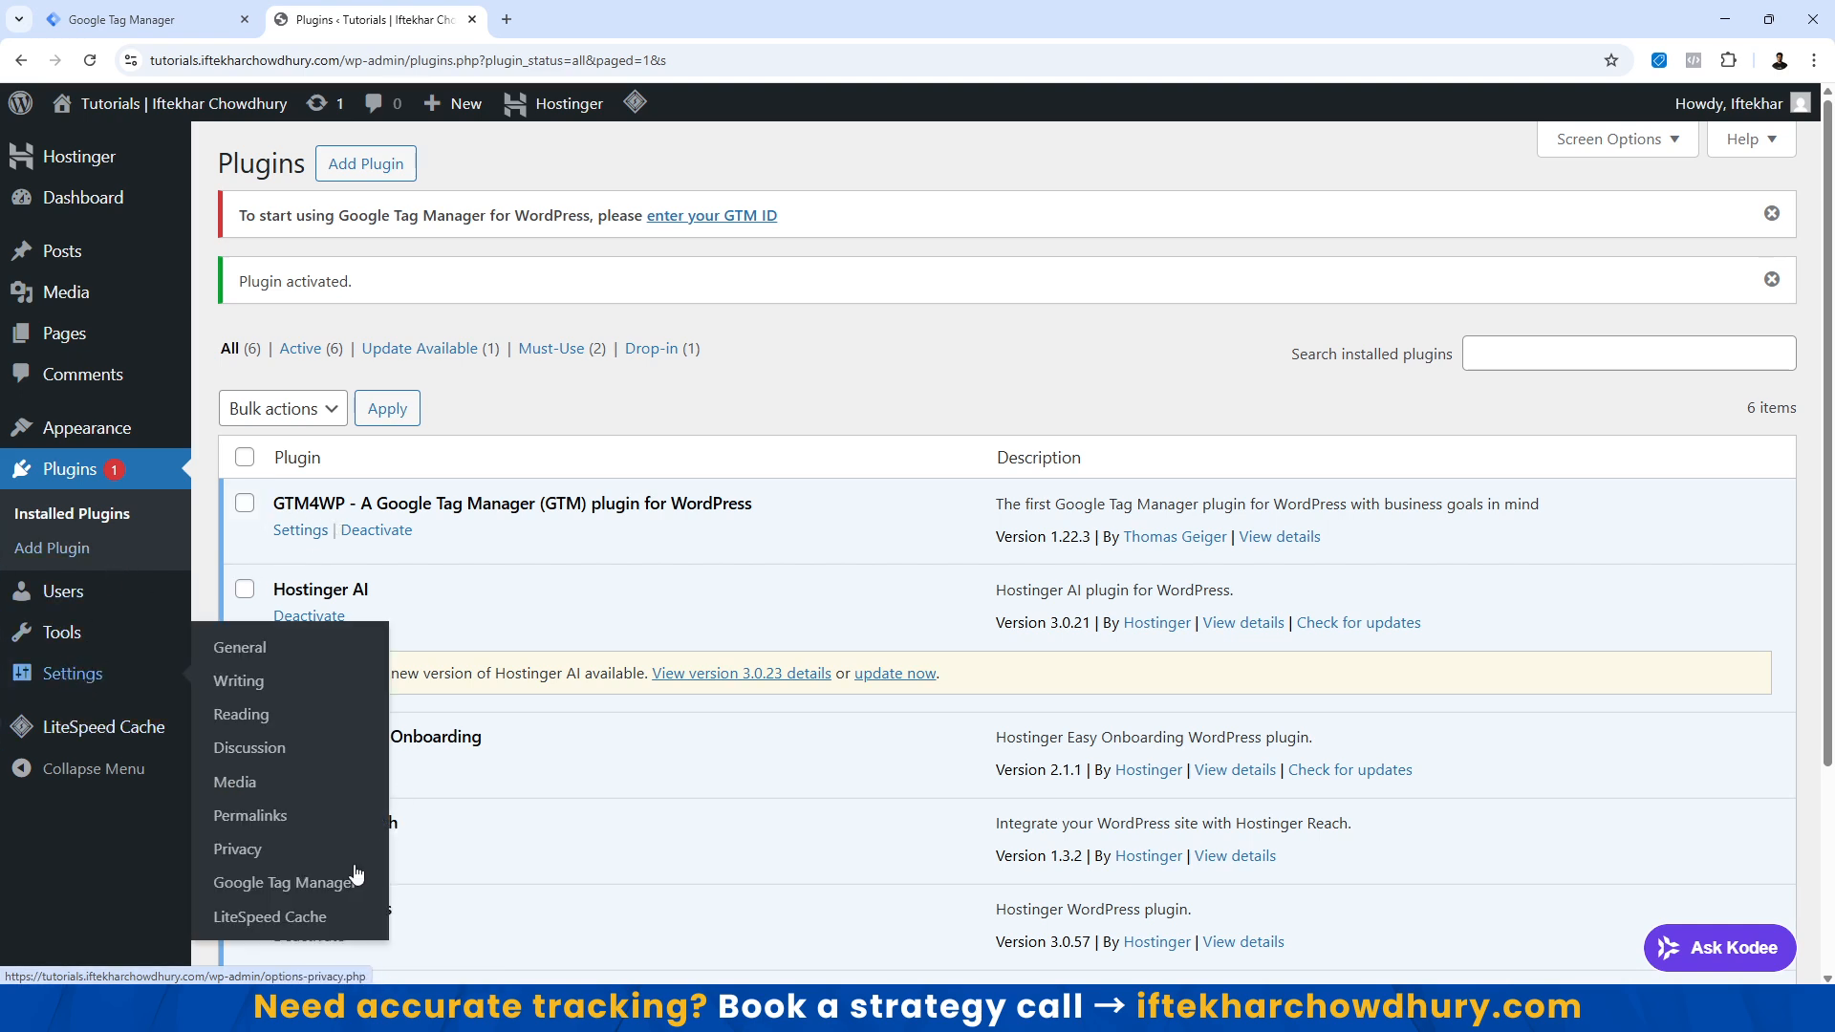
pyautogui.click(275, 884)
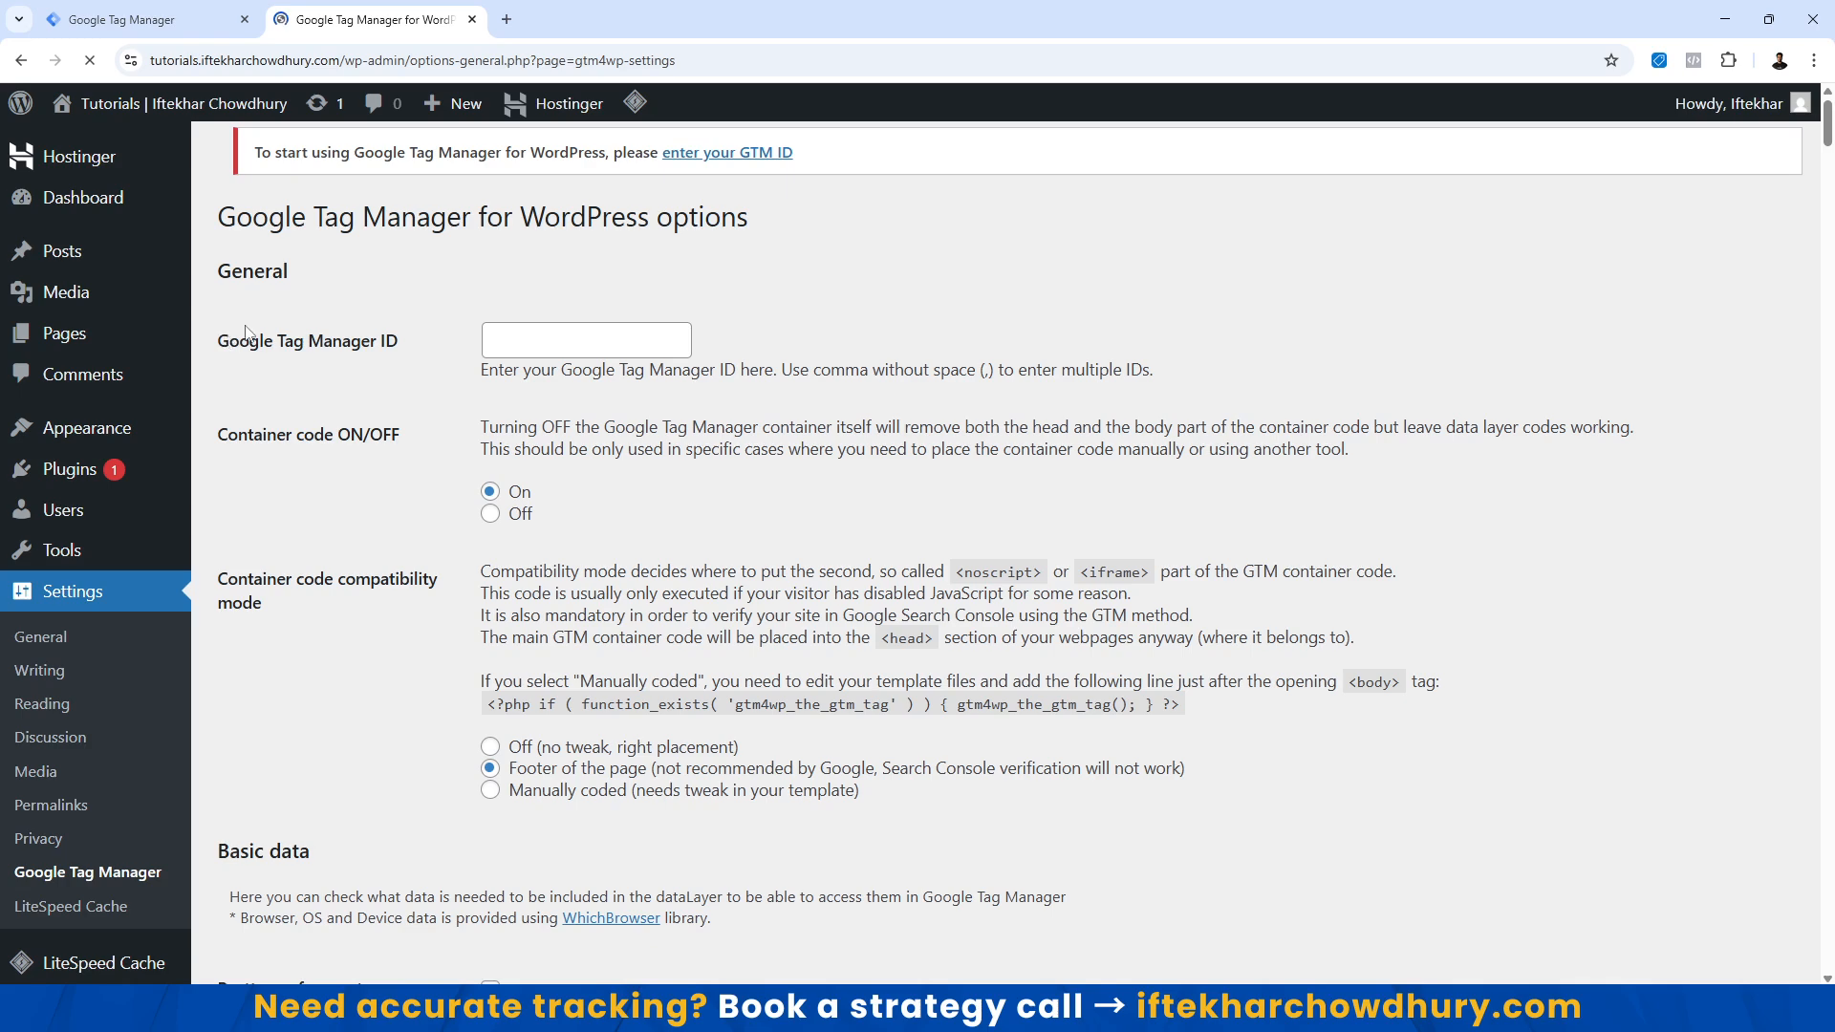
pyautogui.click(157, 20)
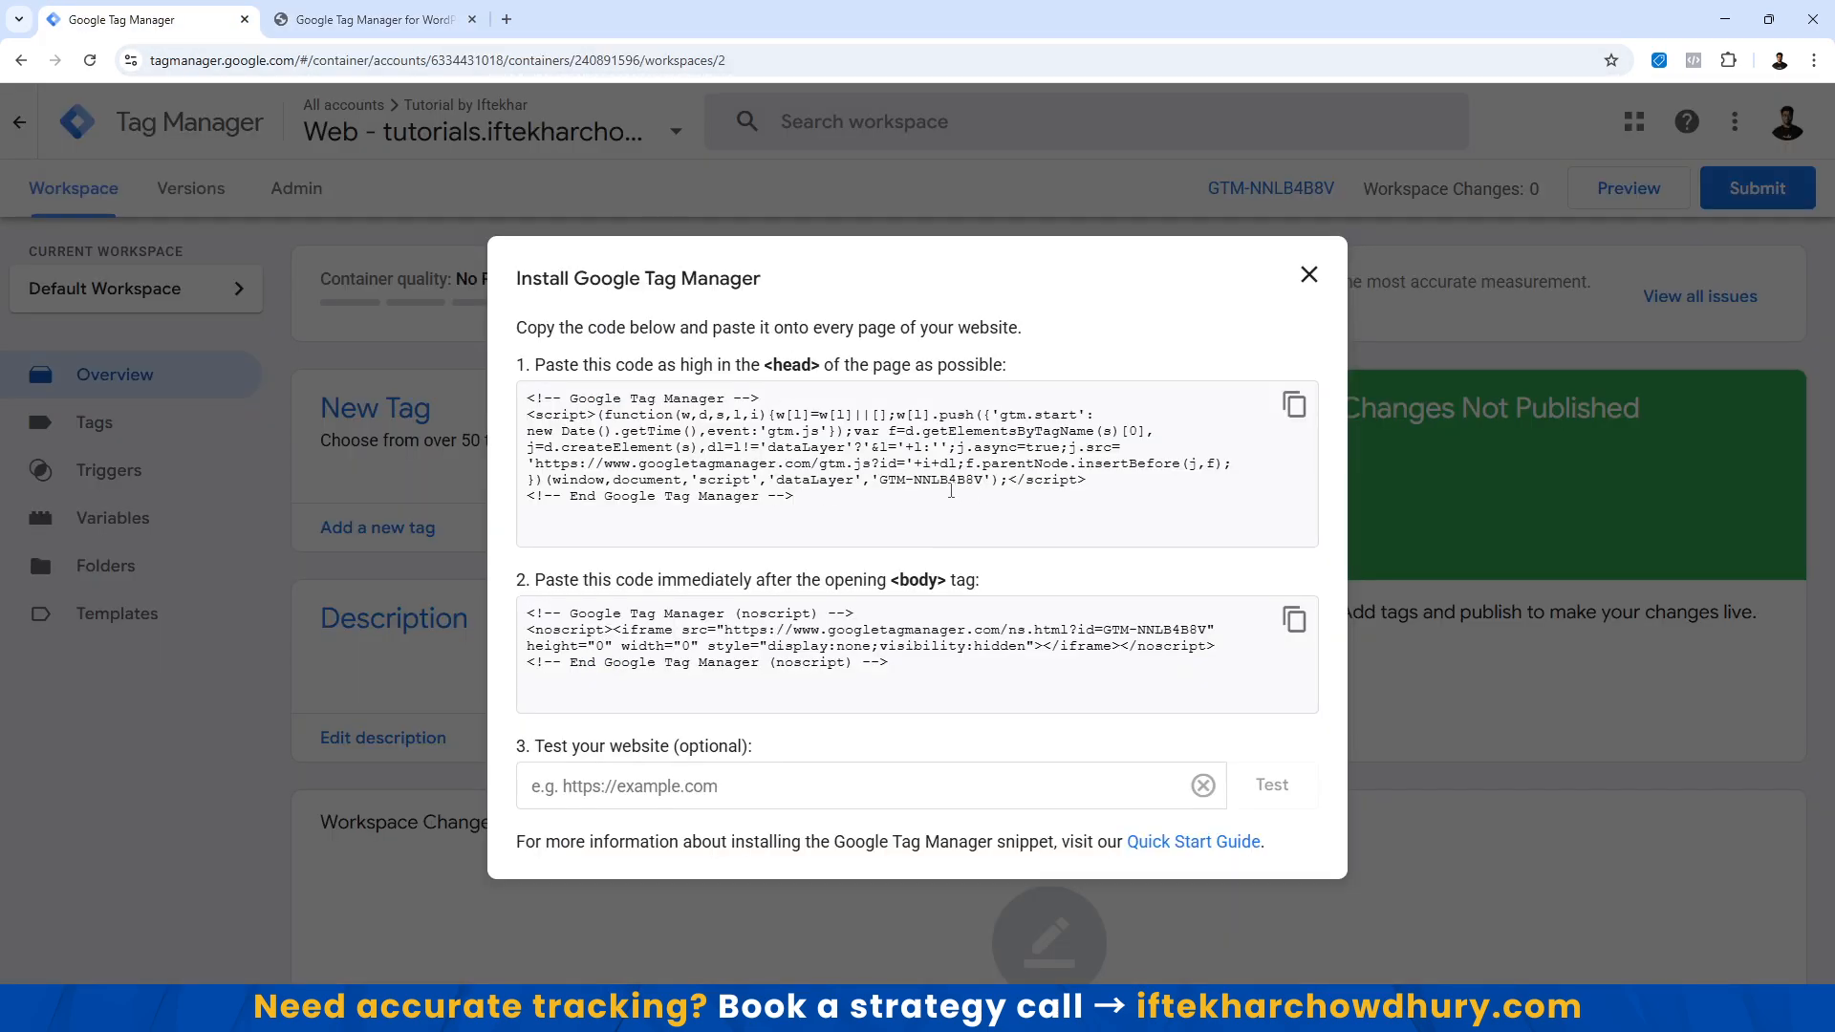
pyautogui.moveTo(880, 480); pyautogui.dragTo(982, 480)
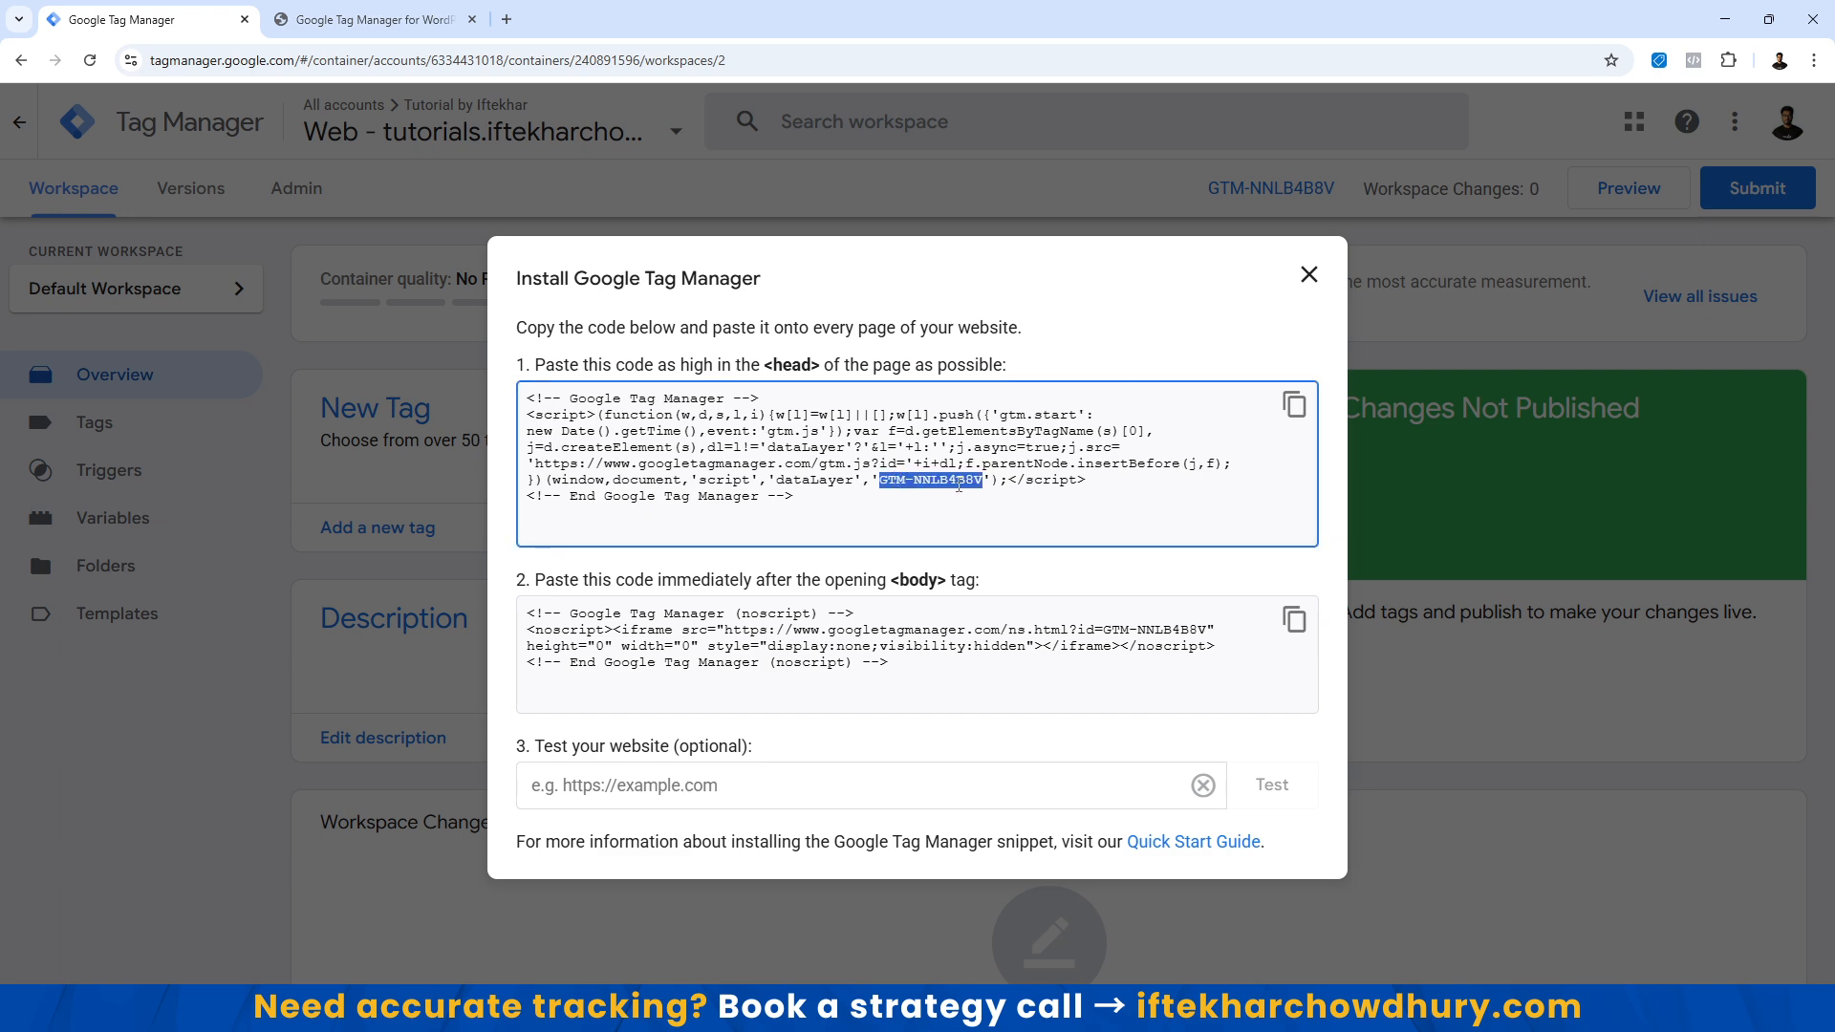
pyautogui.click(1308, 275)
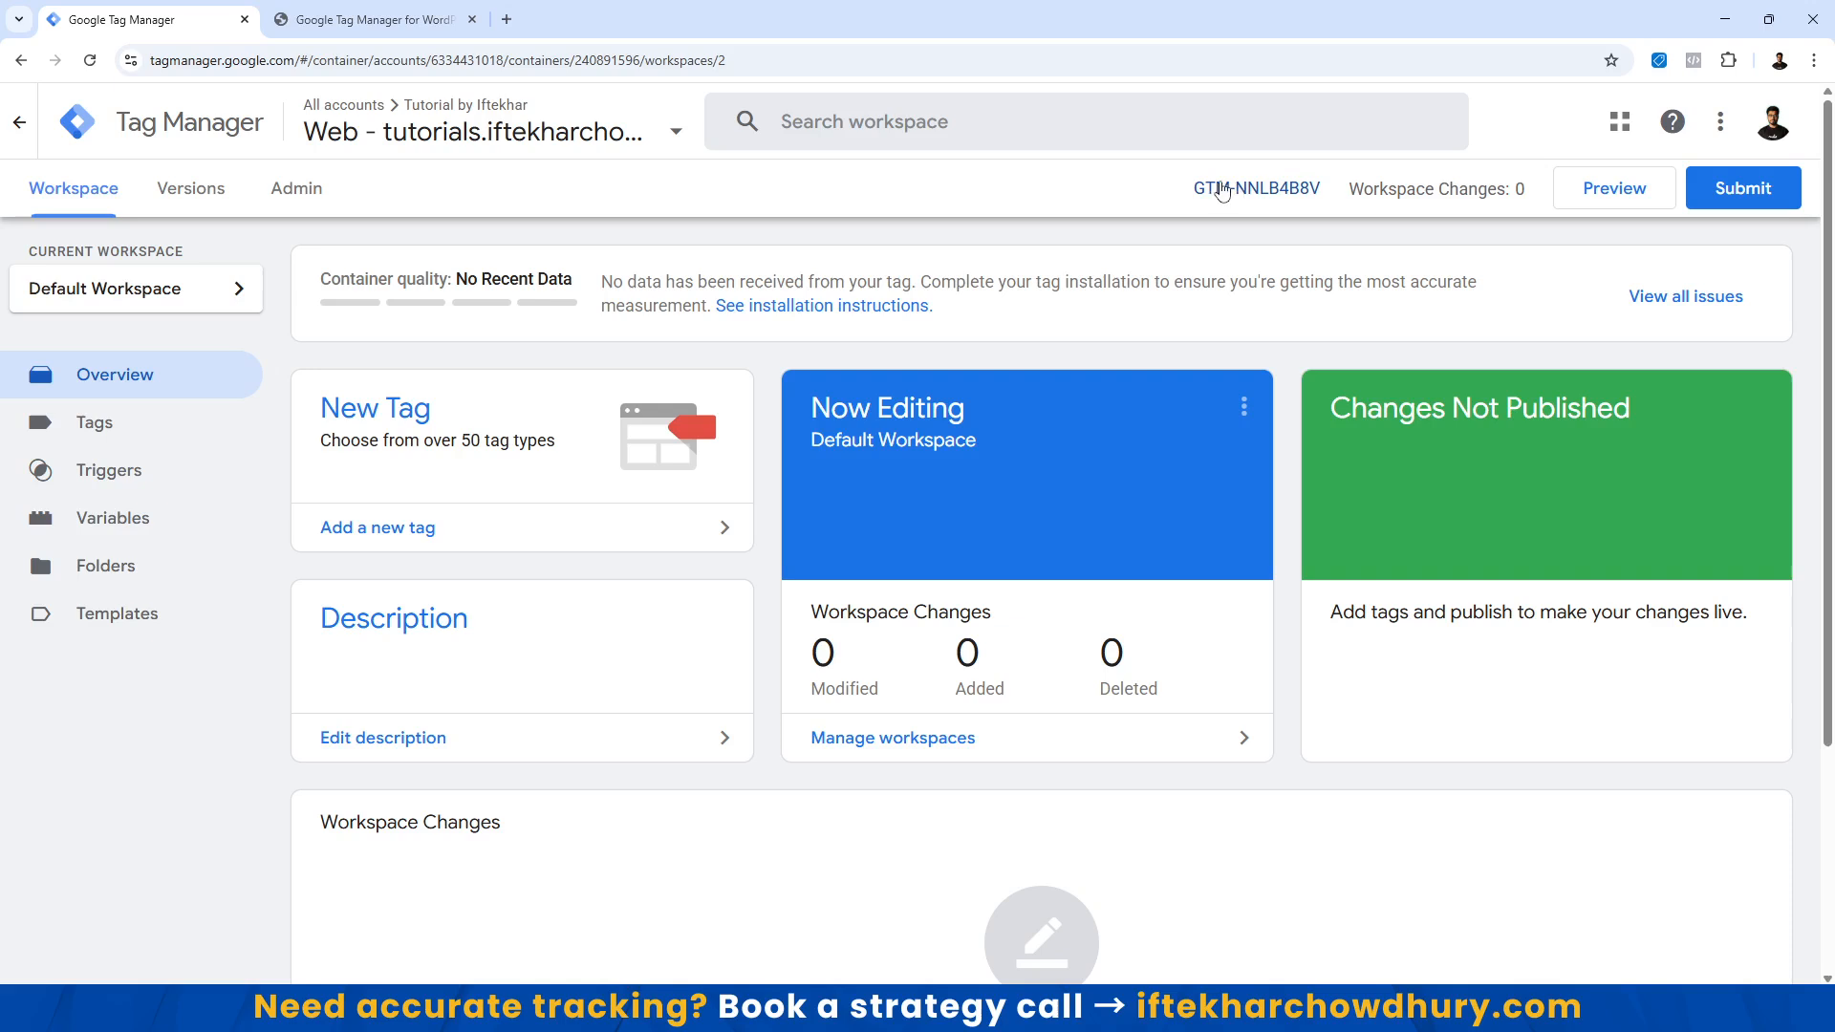
pyautogui.moveTo(1188, 187); pyautogui.dragTo(1322, 191)
pyautogui.hotkey('ctrl', 'c')
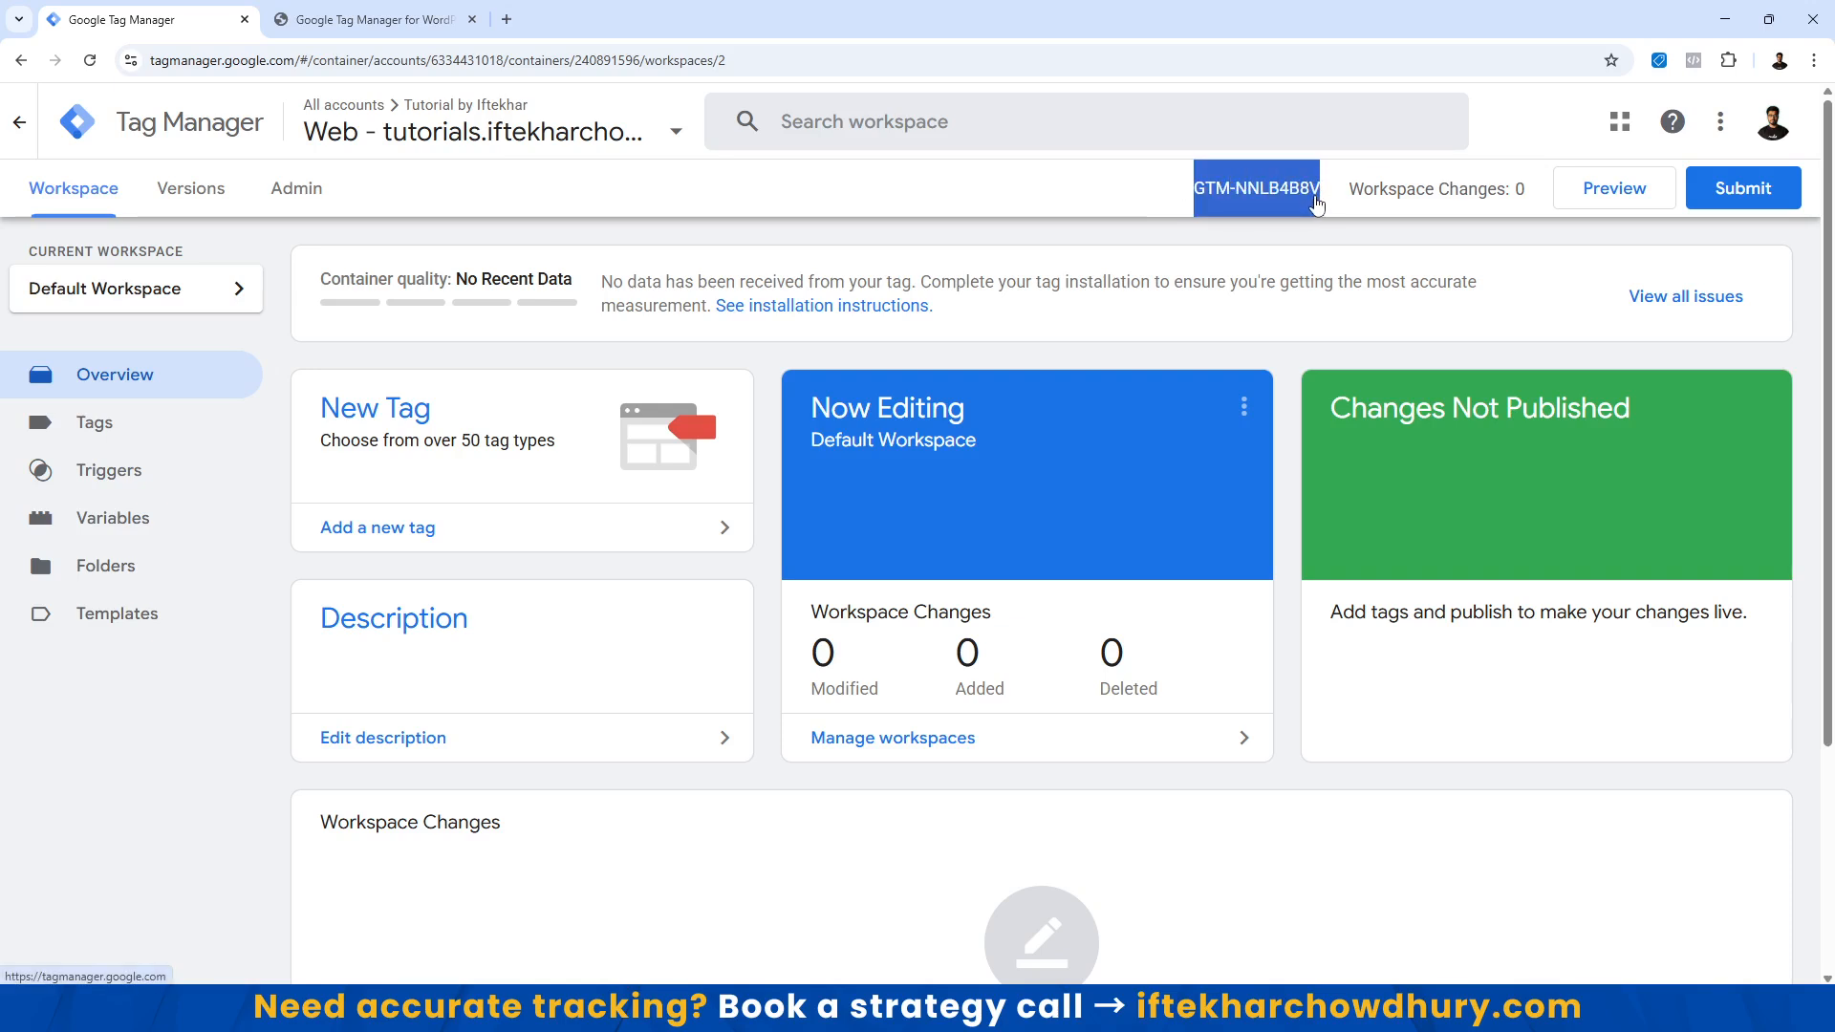
# Paste the copied container ID as the plugin's Google Tag Manager ID, turn the container code On and save the settings.
pyautogui.click(349, 19)
pyautogui.click(503, 370)
pyautogui.hotkey('ctrl', 'v')
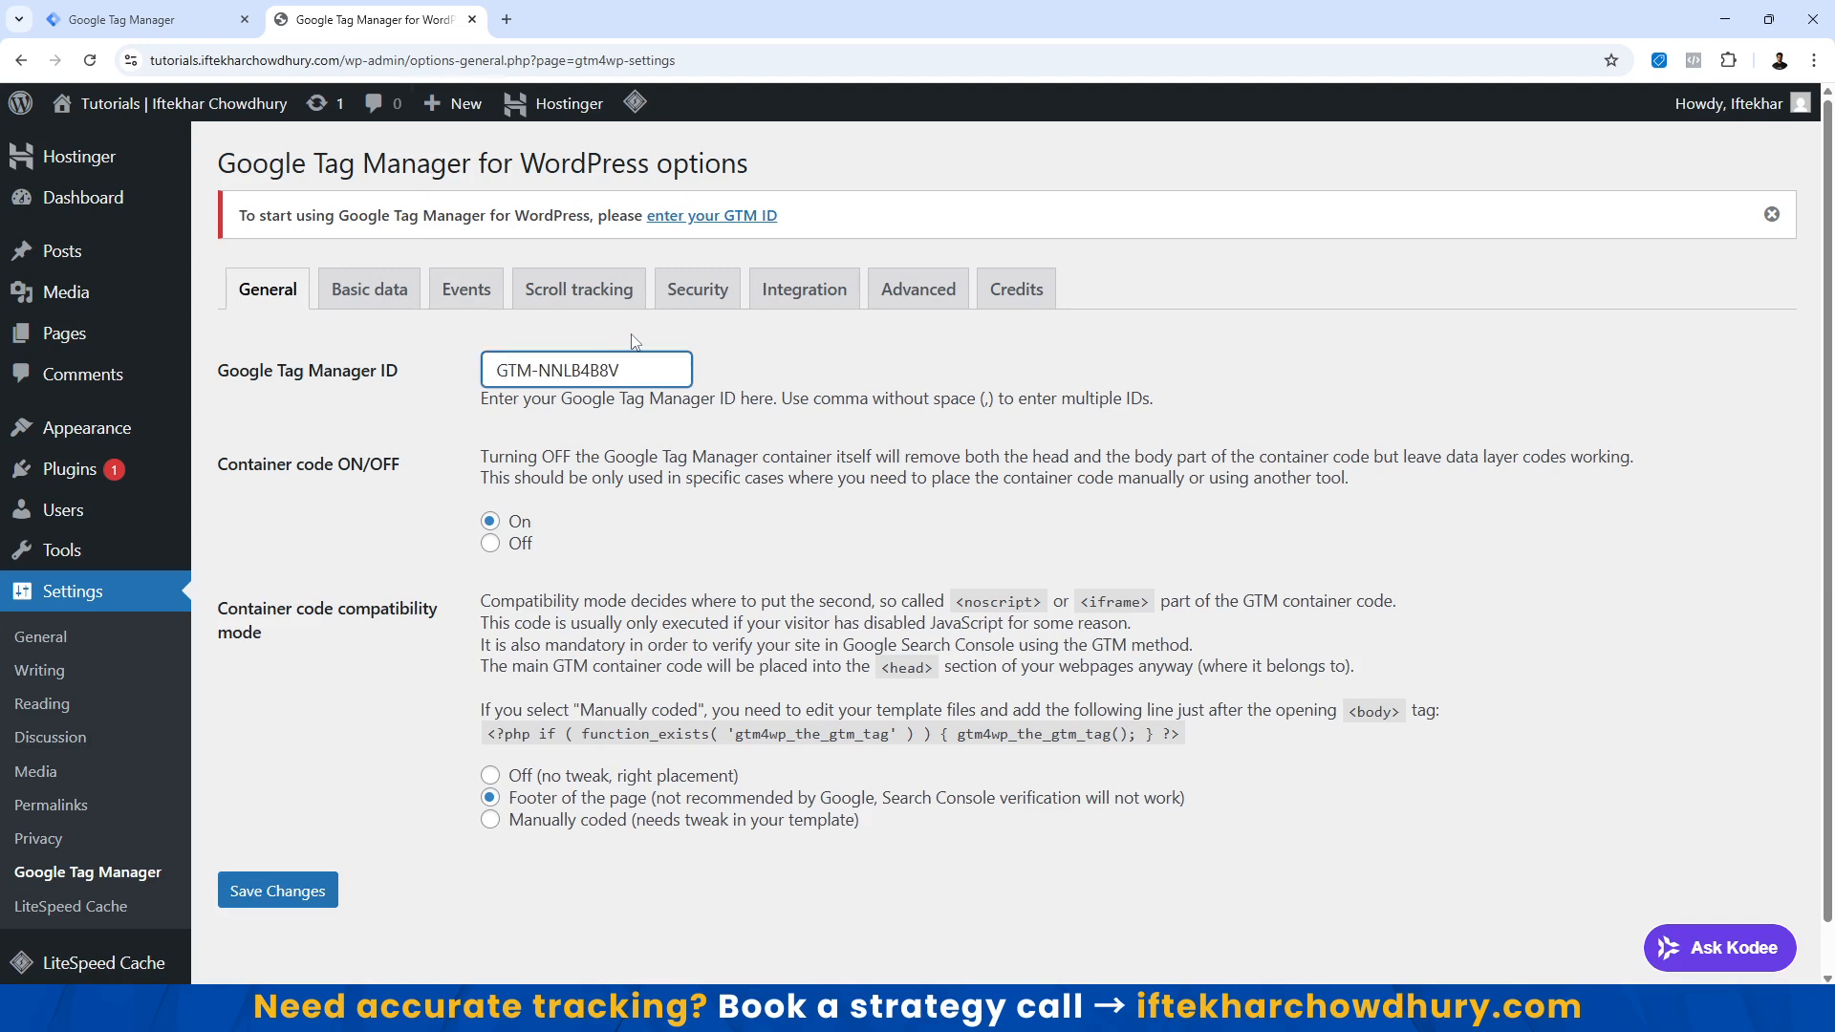
pyautogui.press('BackSpace')
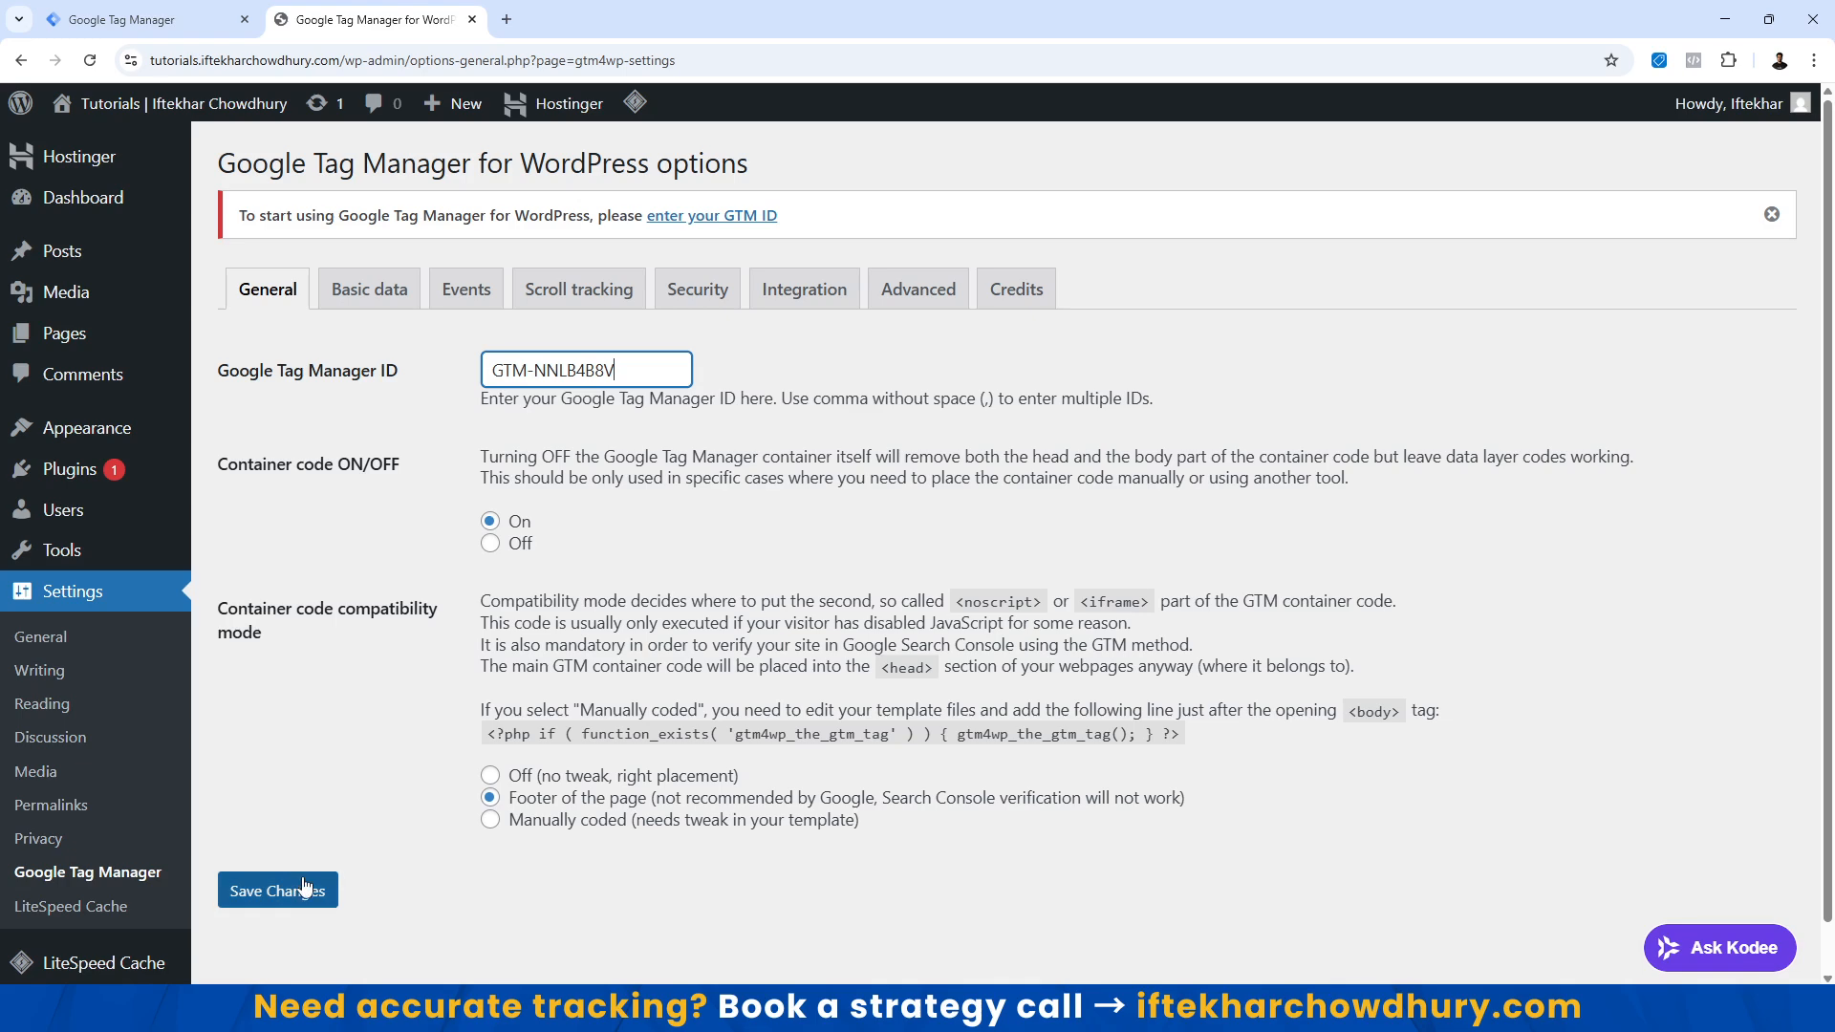
pyautogui.click(280, 902)
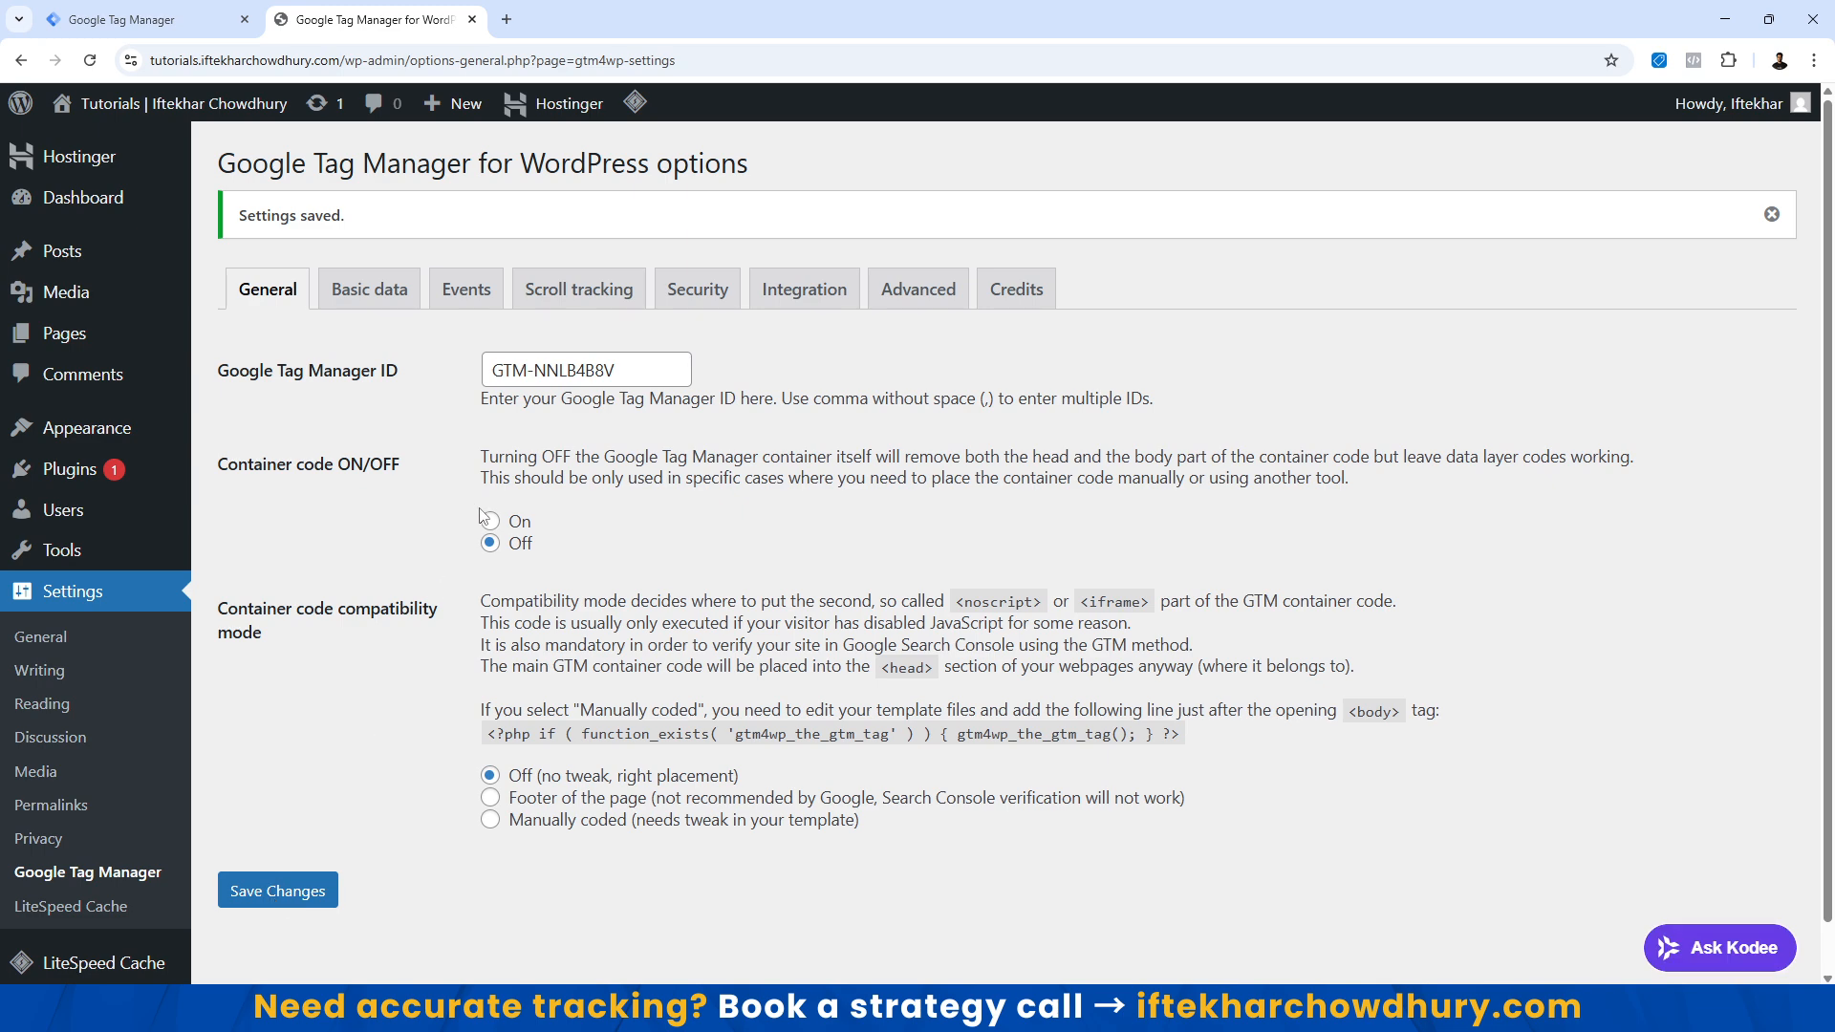
pyautogui.click(488, 525)
pyautogui.click(291, 897)
# Start preview mode for the web container from its Tag Manager workspace.
pyautogui.click(143, 25)
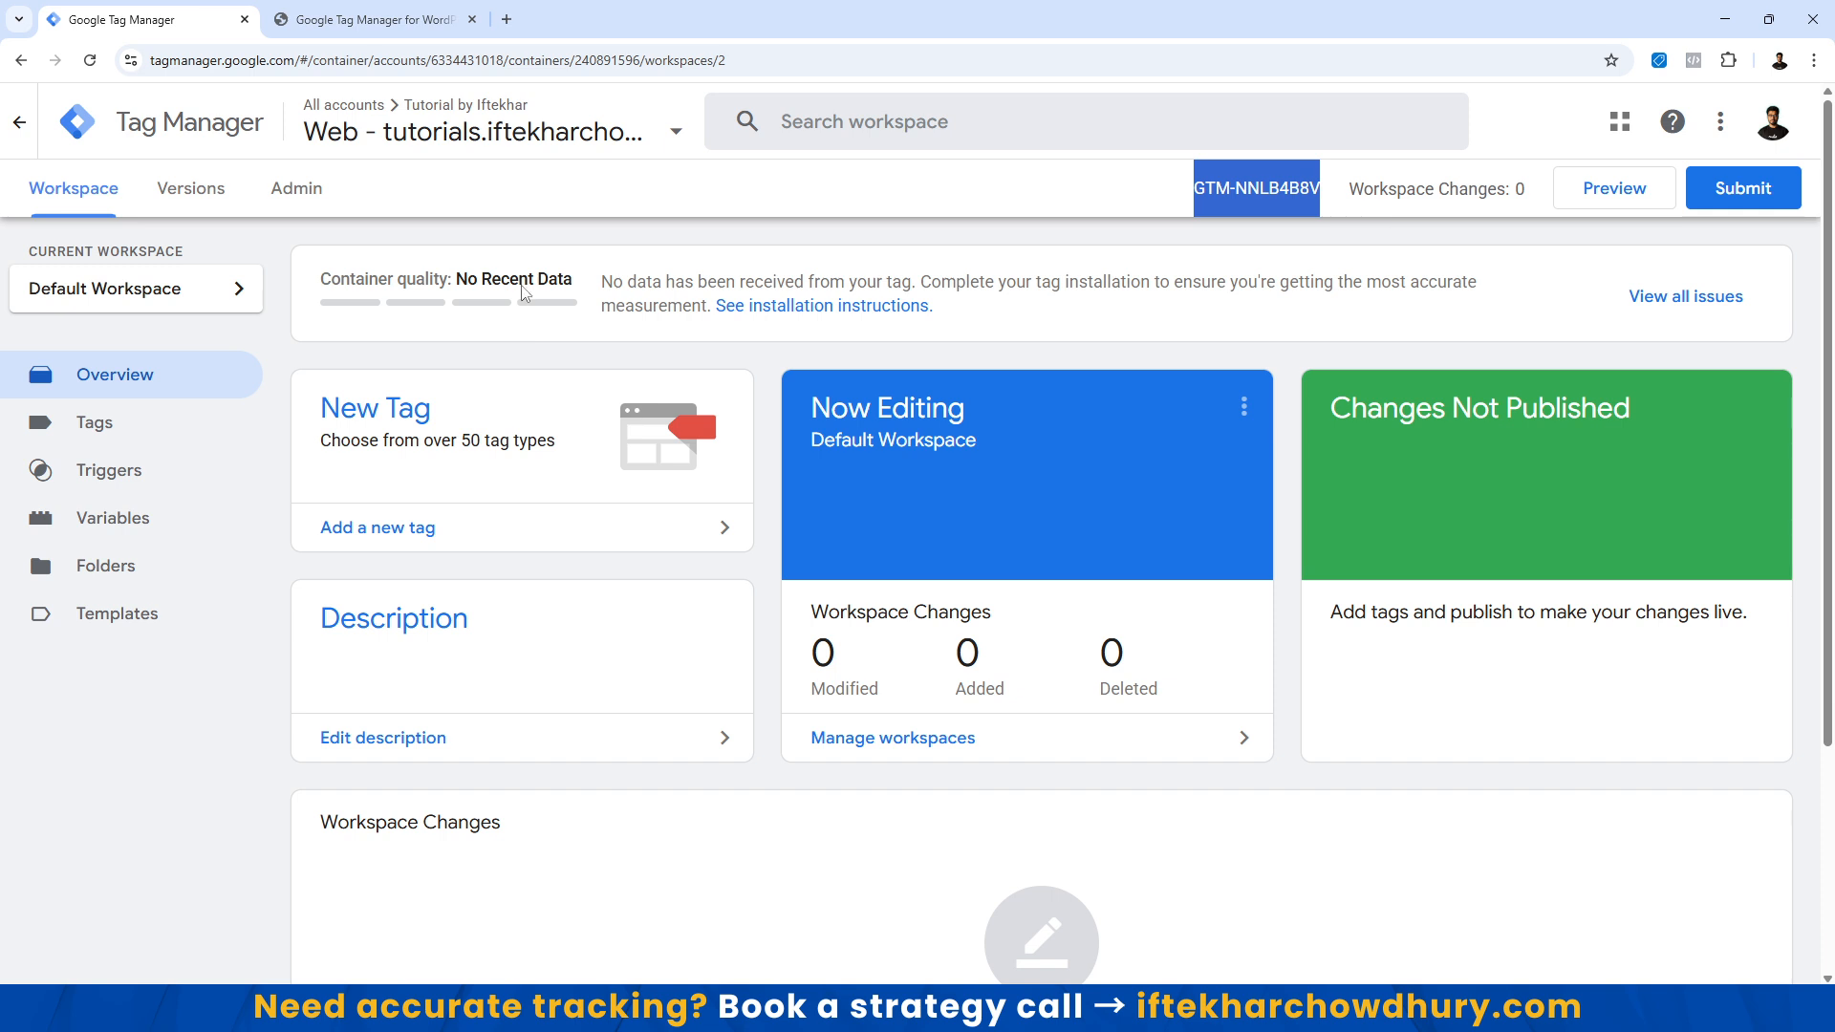
pyautogui.click(1631, 201)
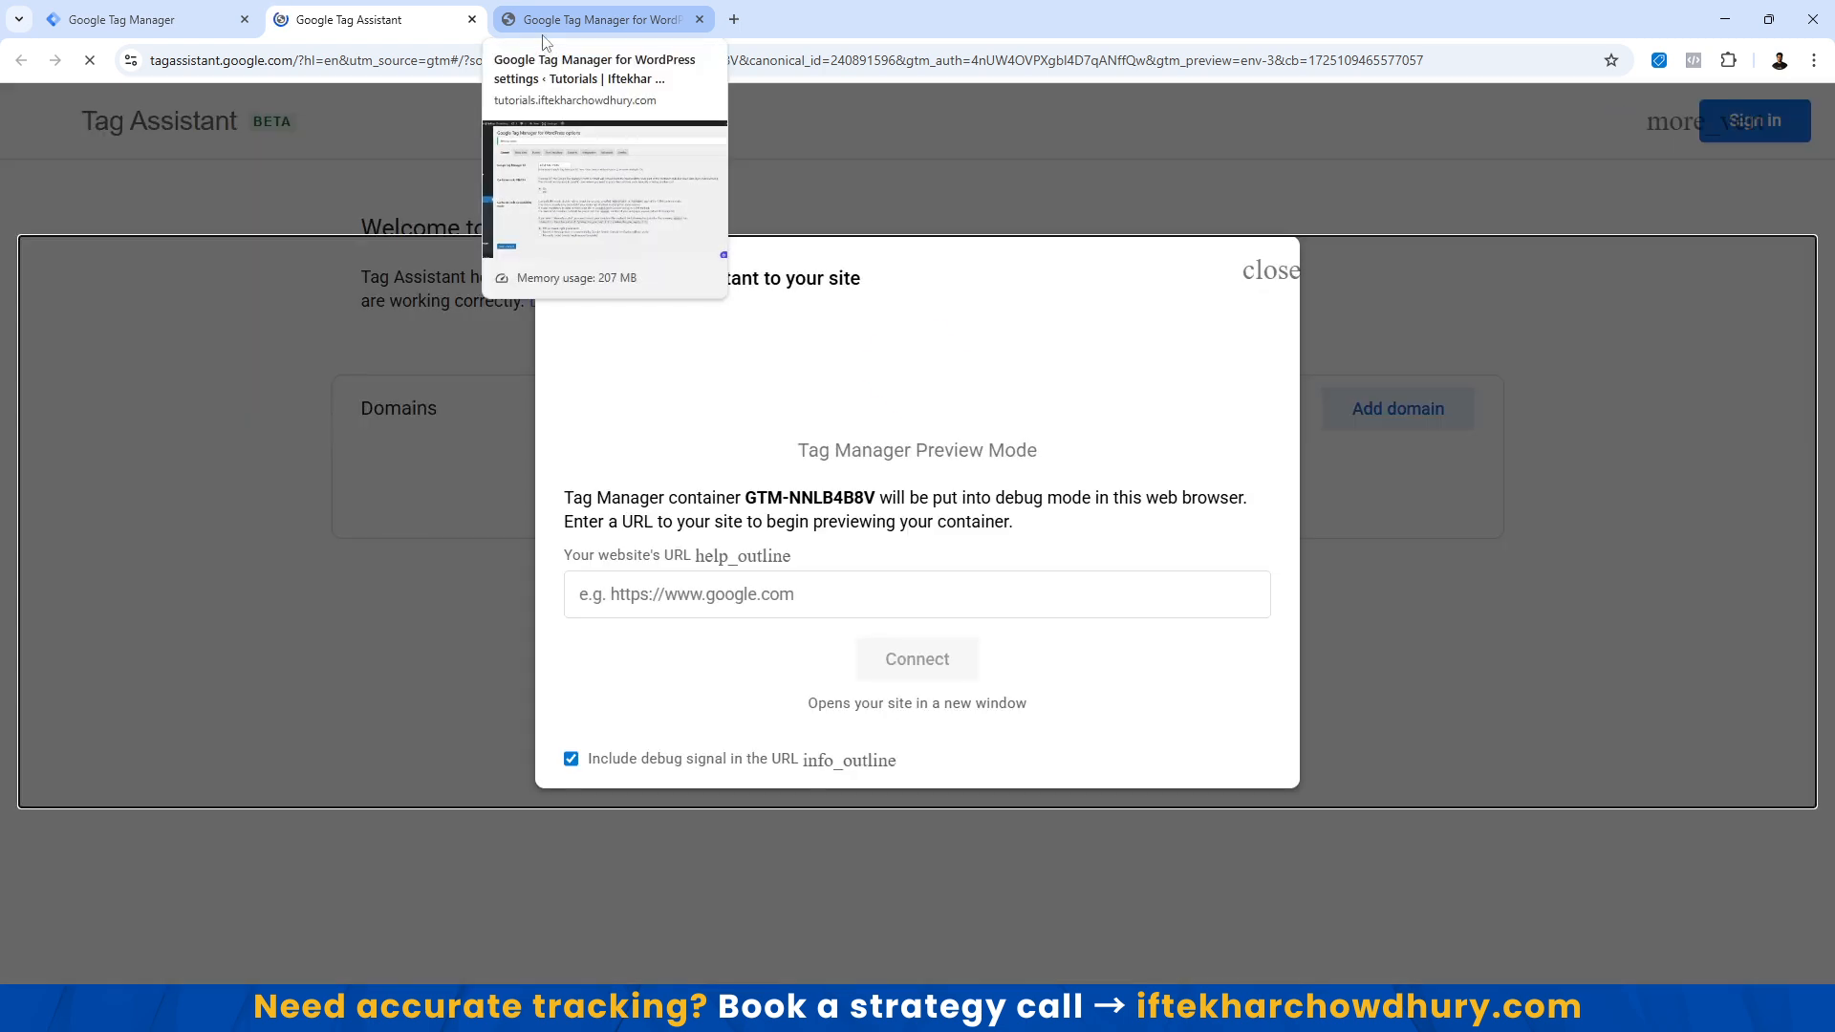
pyautogui.click(655, 595)
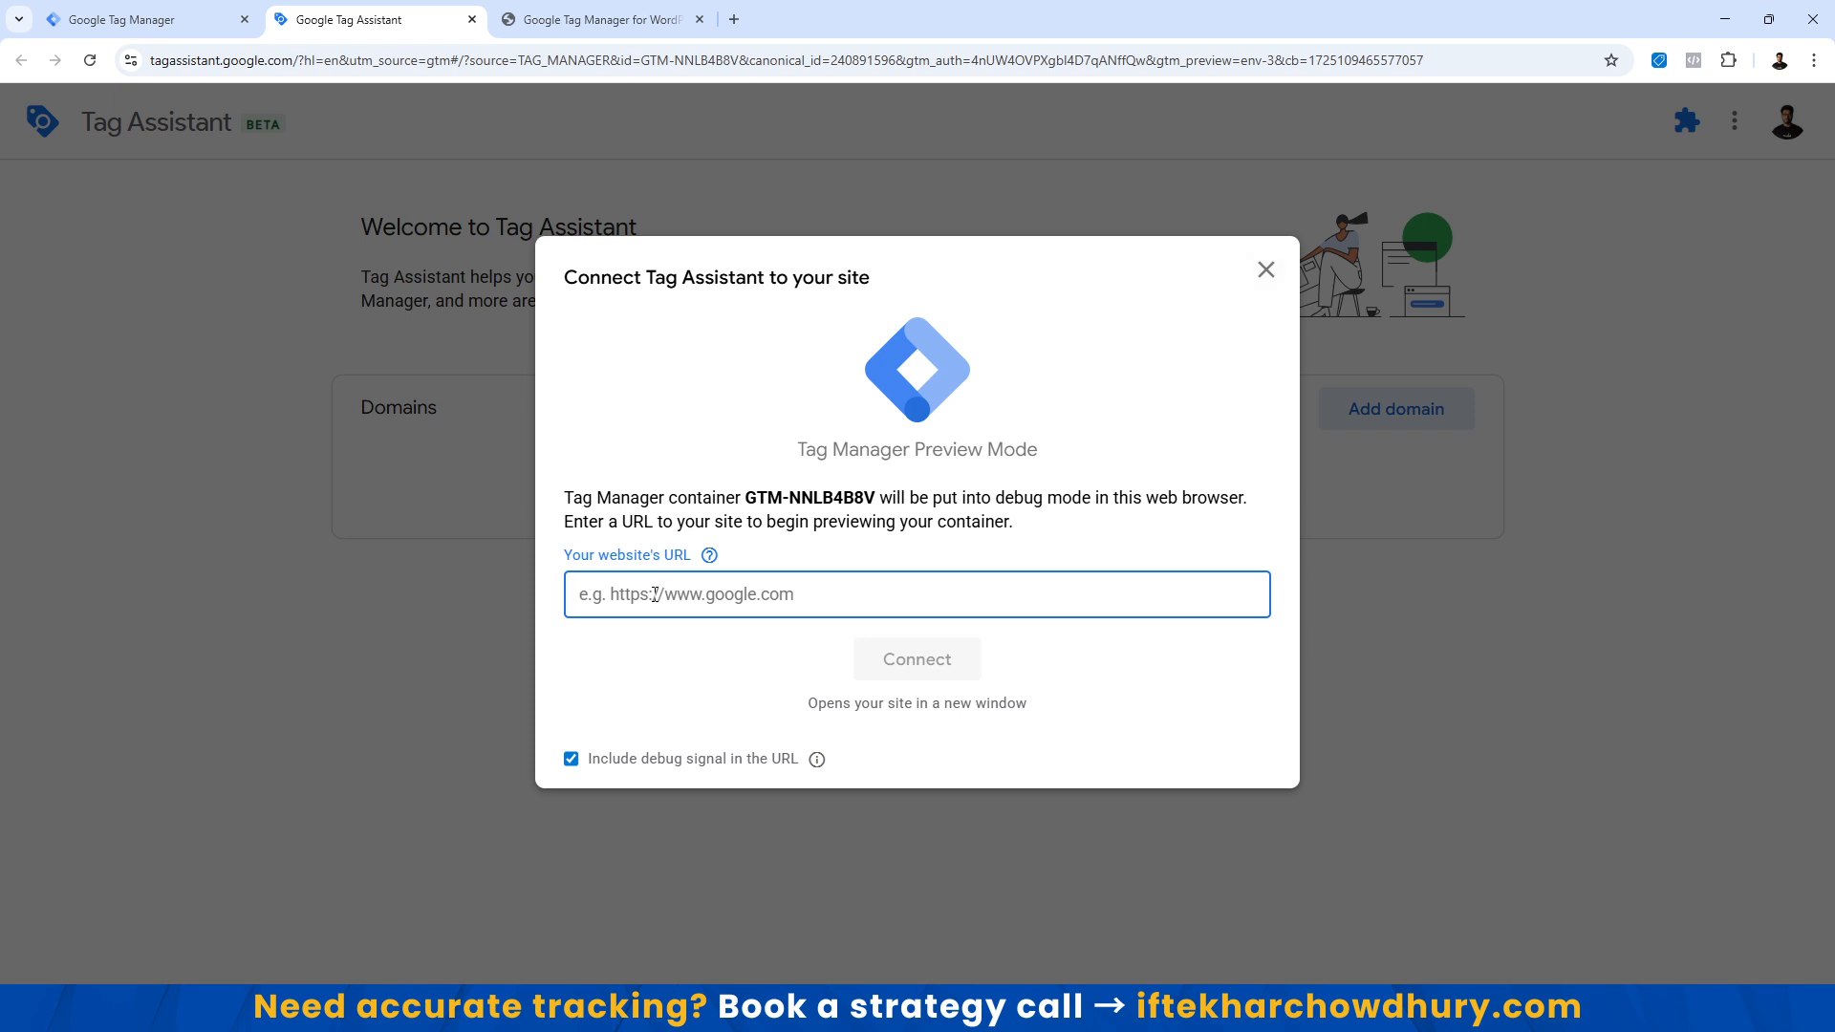
pyautogui.write('tu')
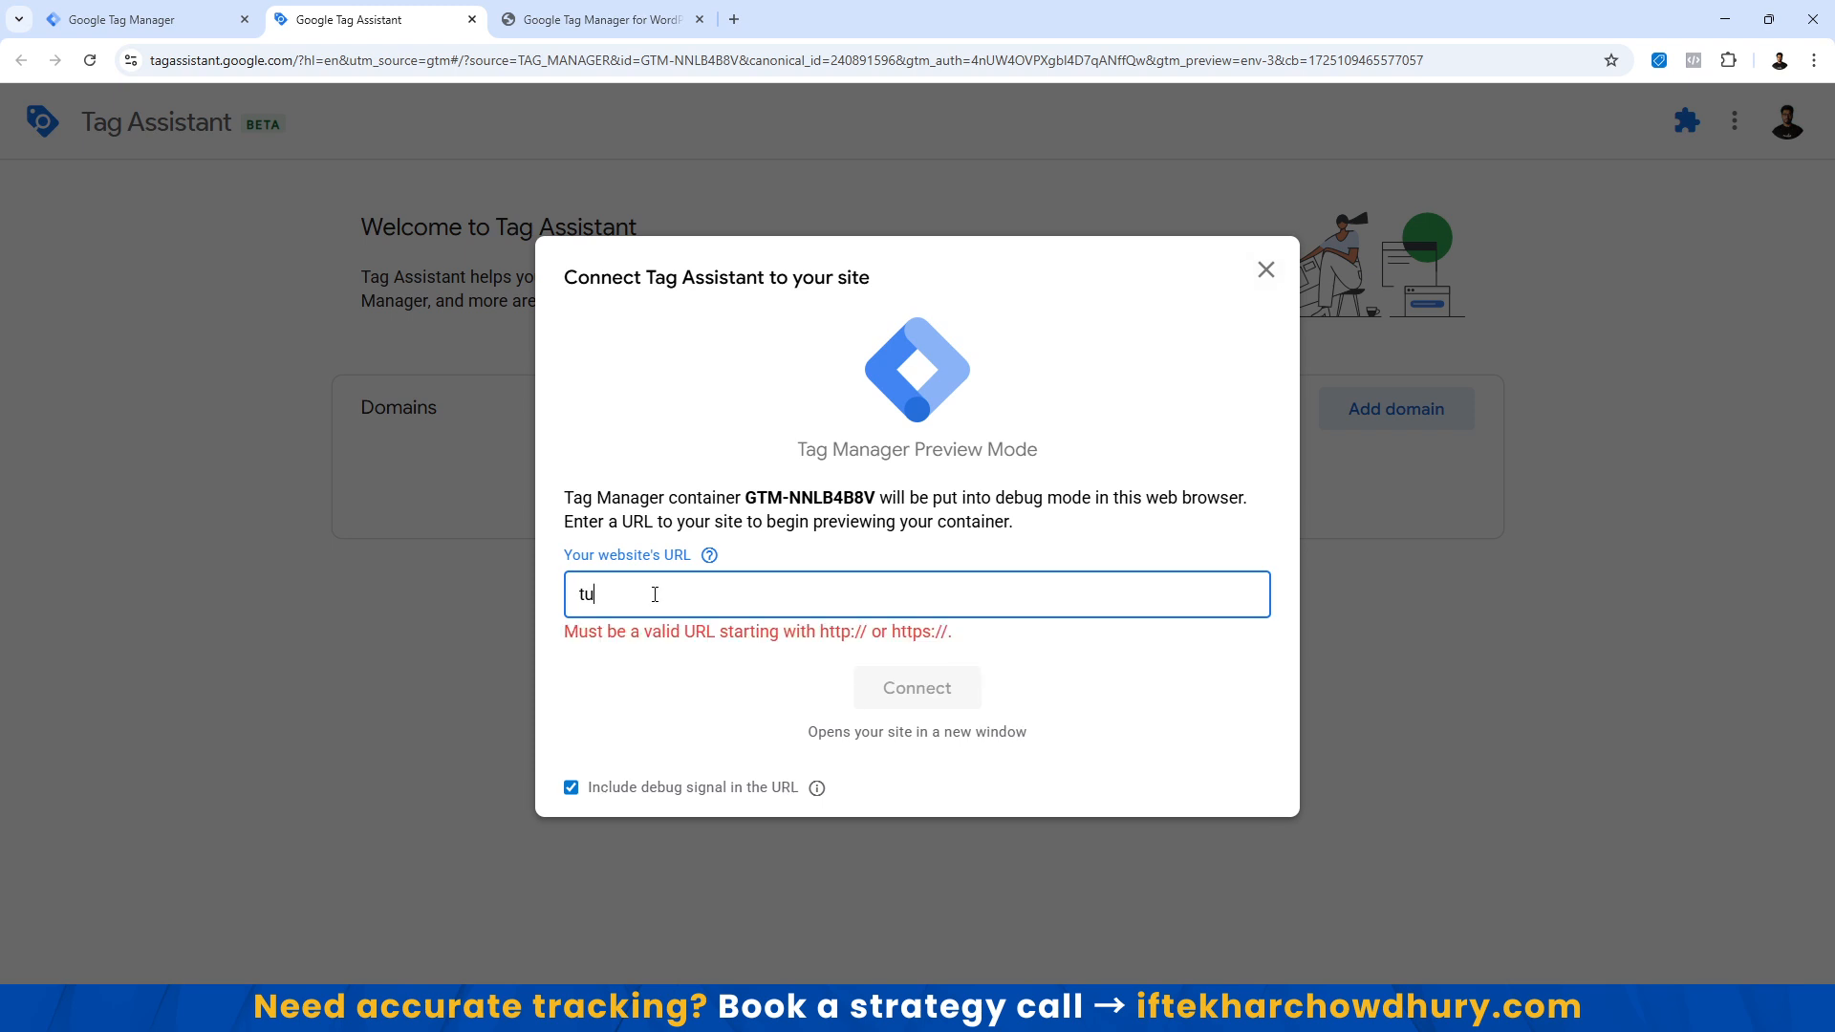
pyautogui.press('BackSpace')
pyautogui.press('BackSpace')
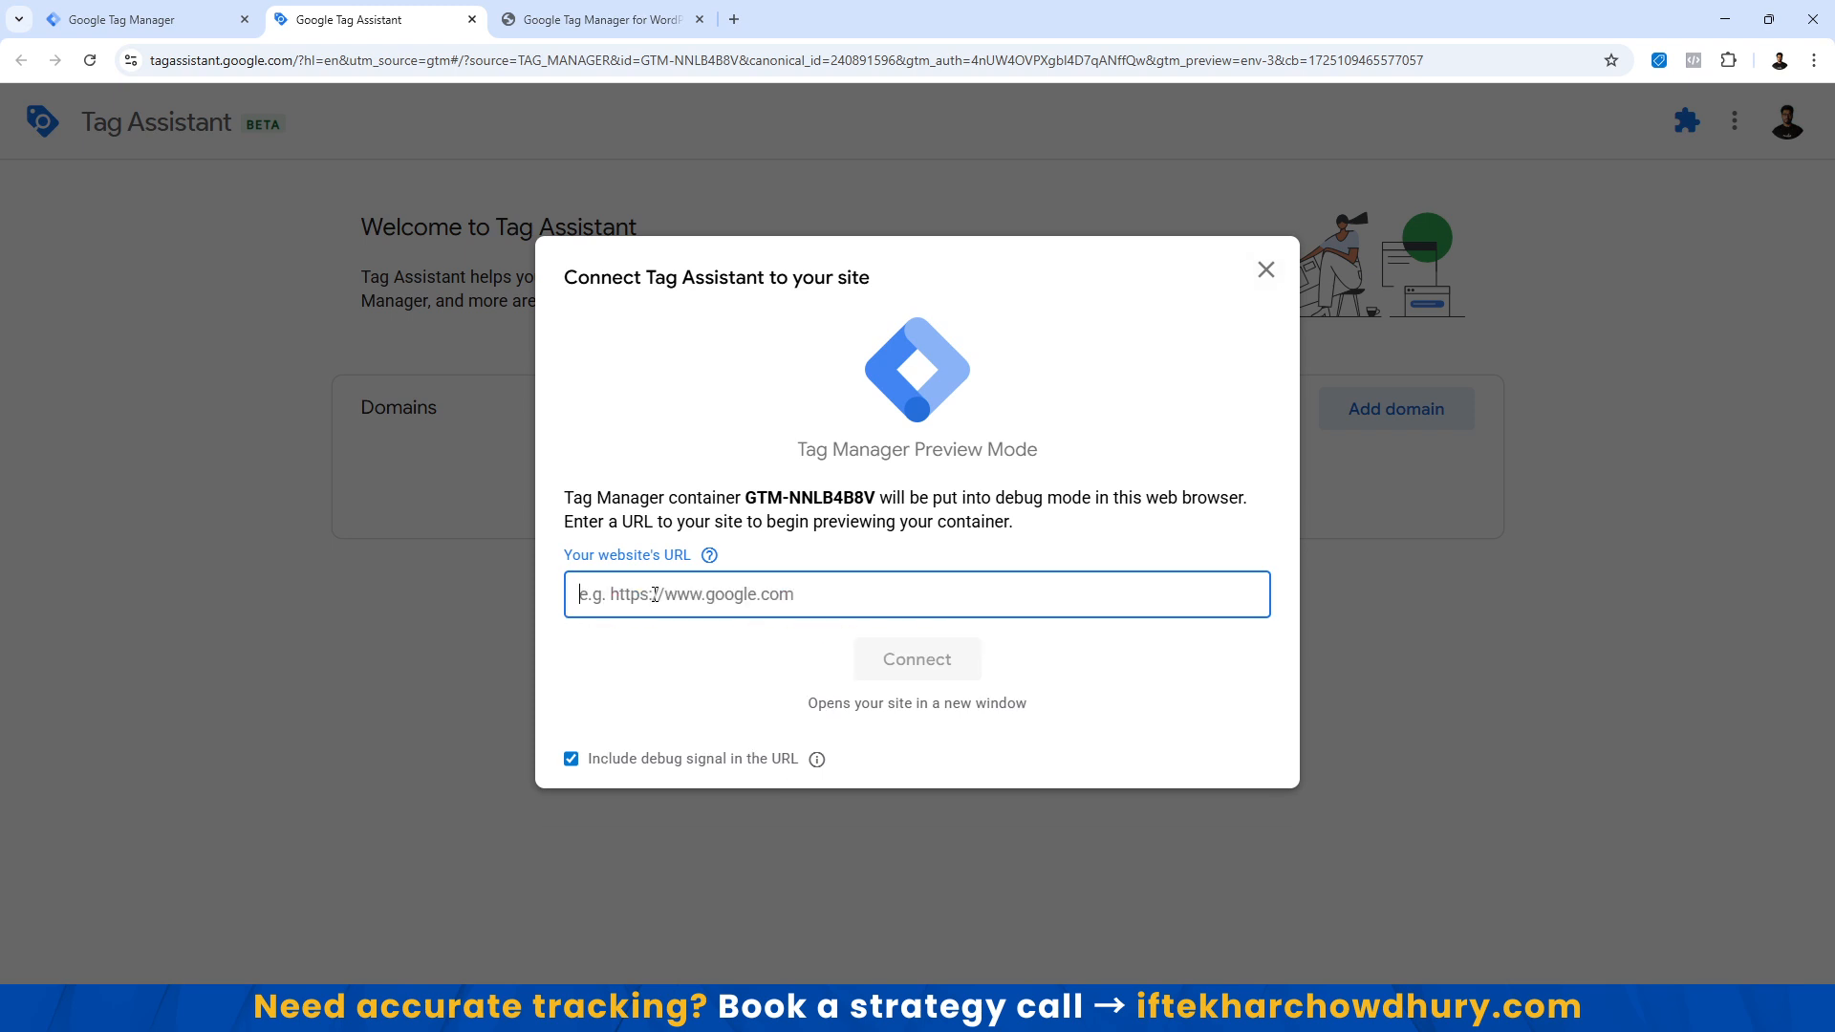
# Copy the tutorials site's root URL from the WordPress settings page's address and connect Tag Assistant to it.
pyautogui.click(595, 29)
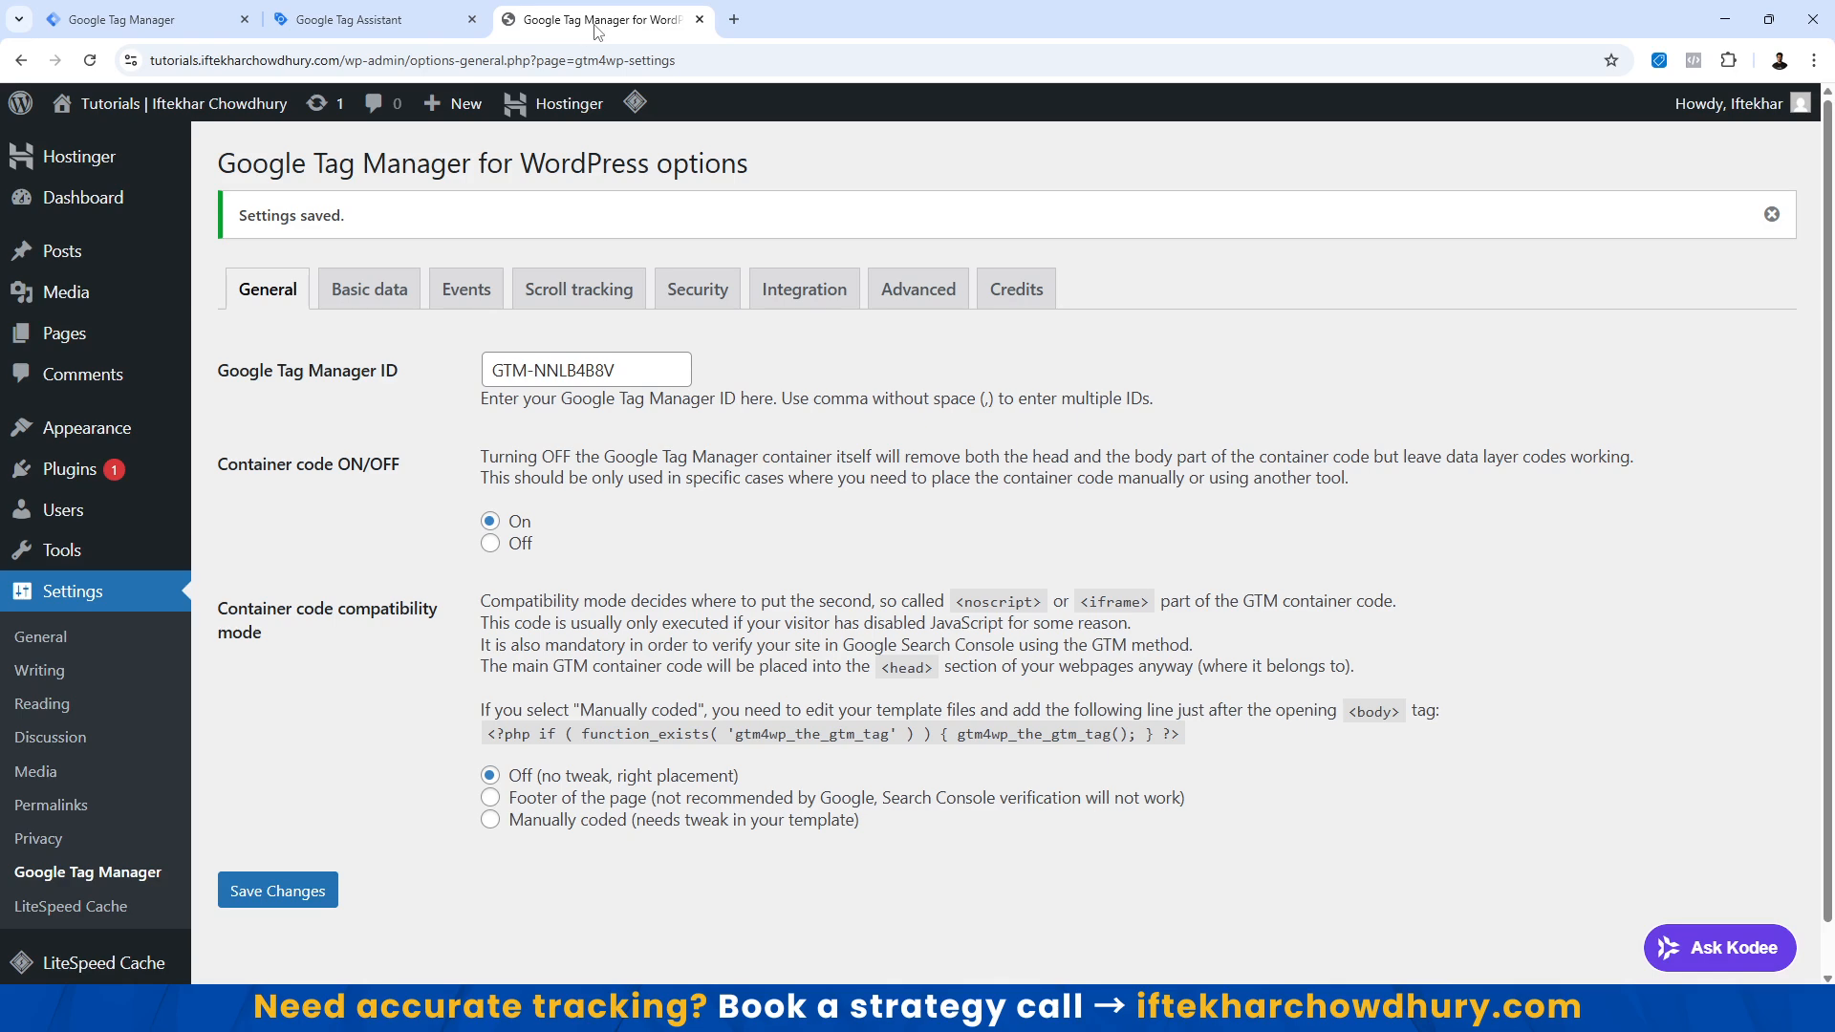
pyautogui.moveTo(338, 60); pyautogui.dragTo(133, 61)
pyautogui.hotkey('ctrl', 'c')
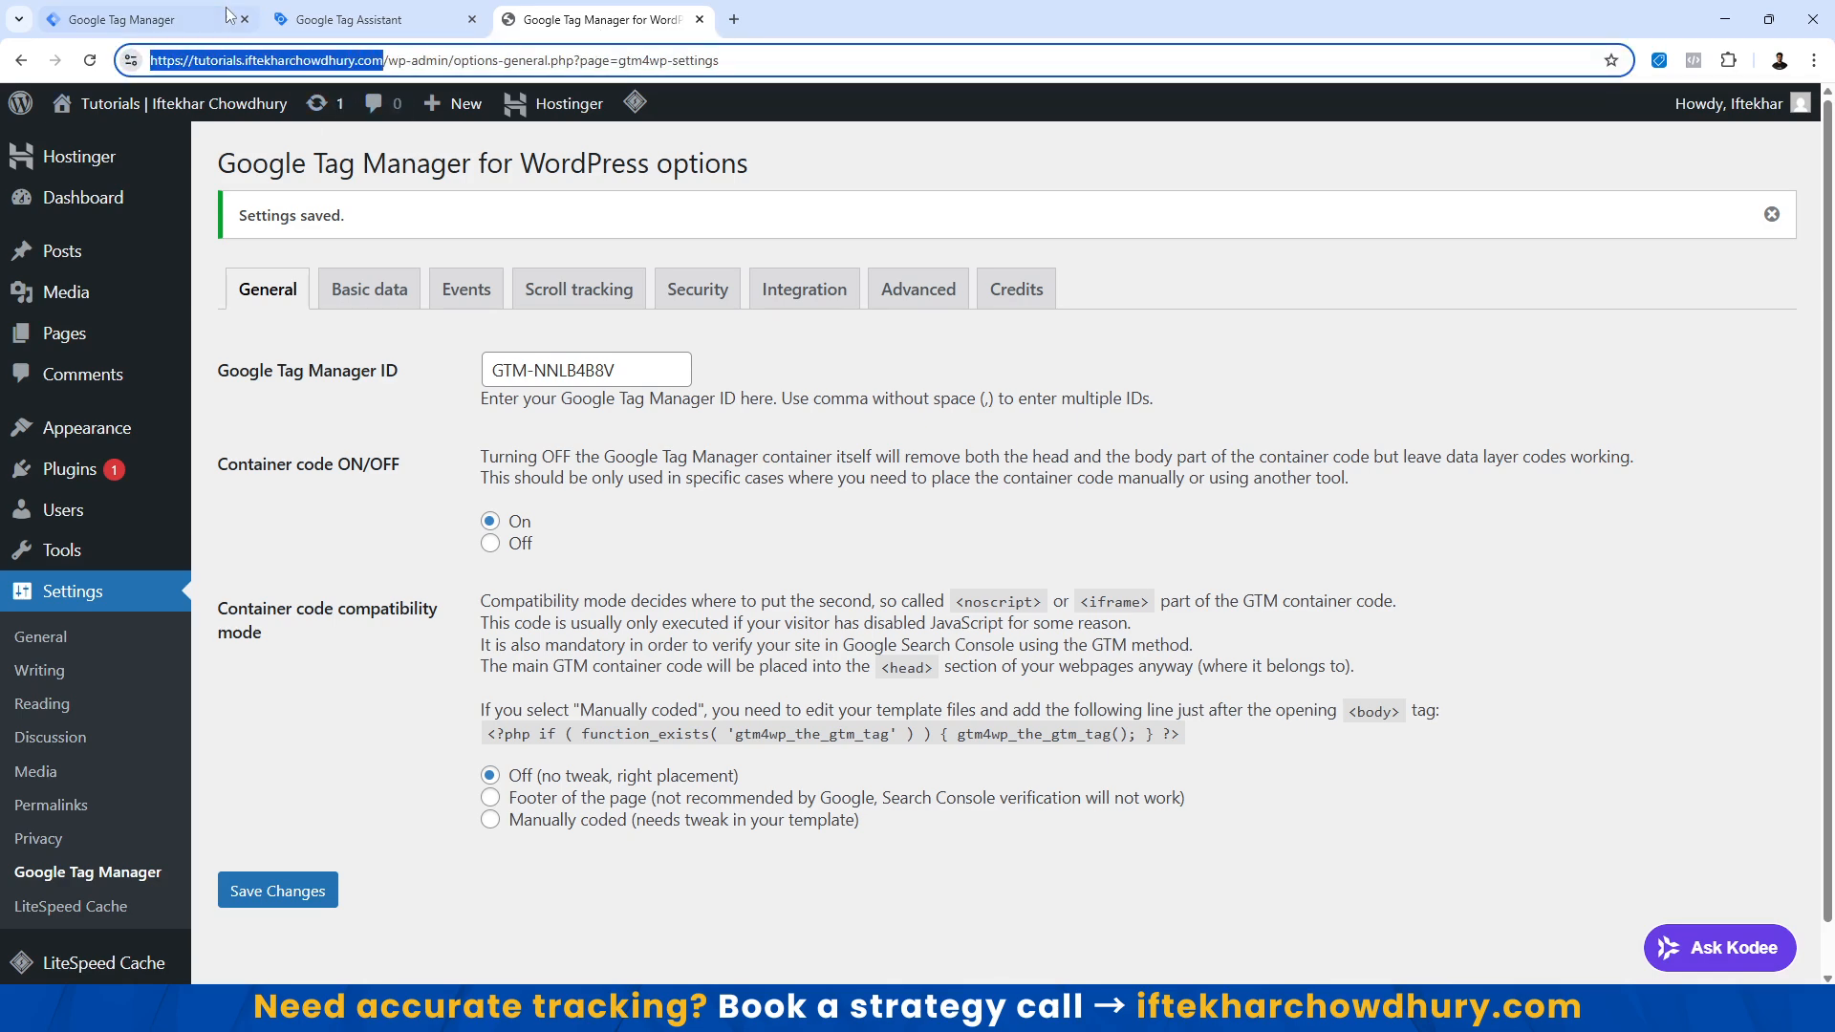
pyautogui.click(364, 19)
pyautogui.hotkey('ctrl', 'v')
pyautogui.click(919, 664)
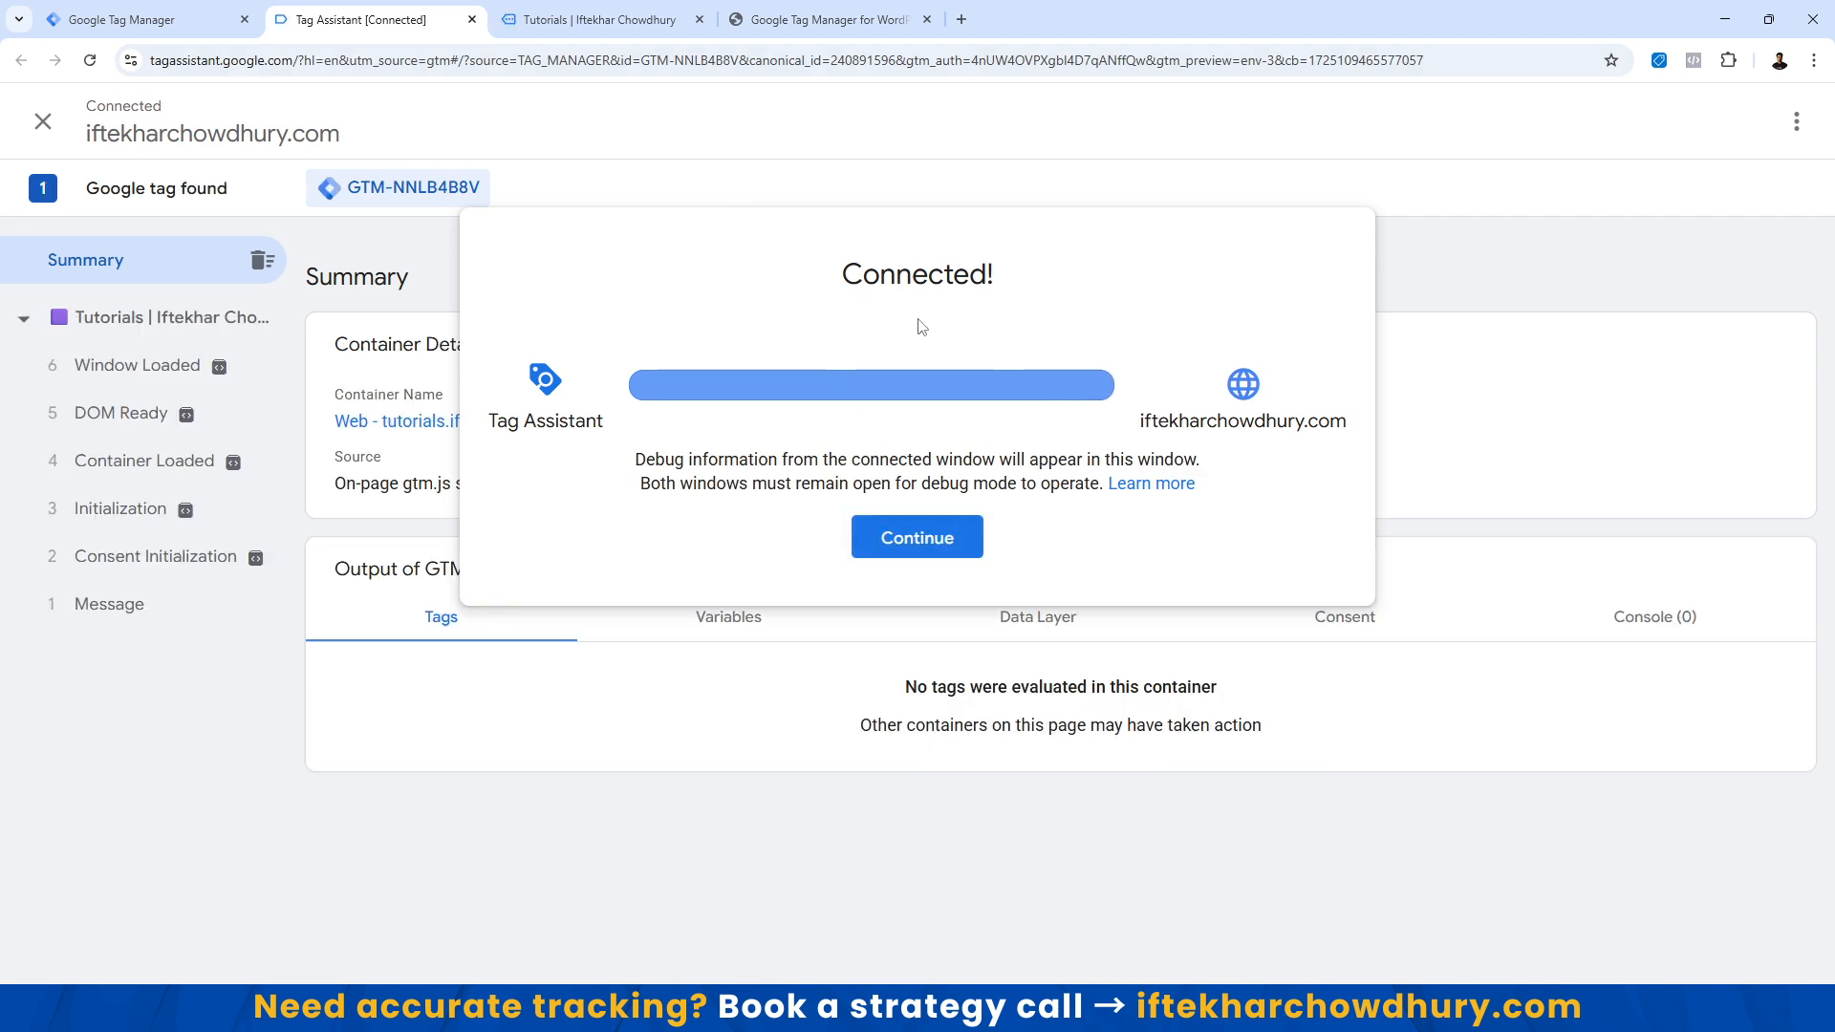
pyautogui.click(915, 538)
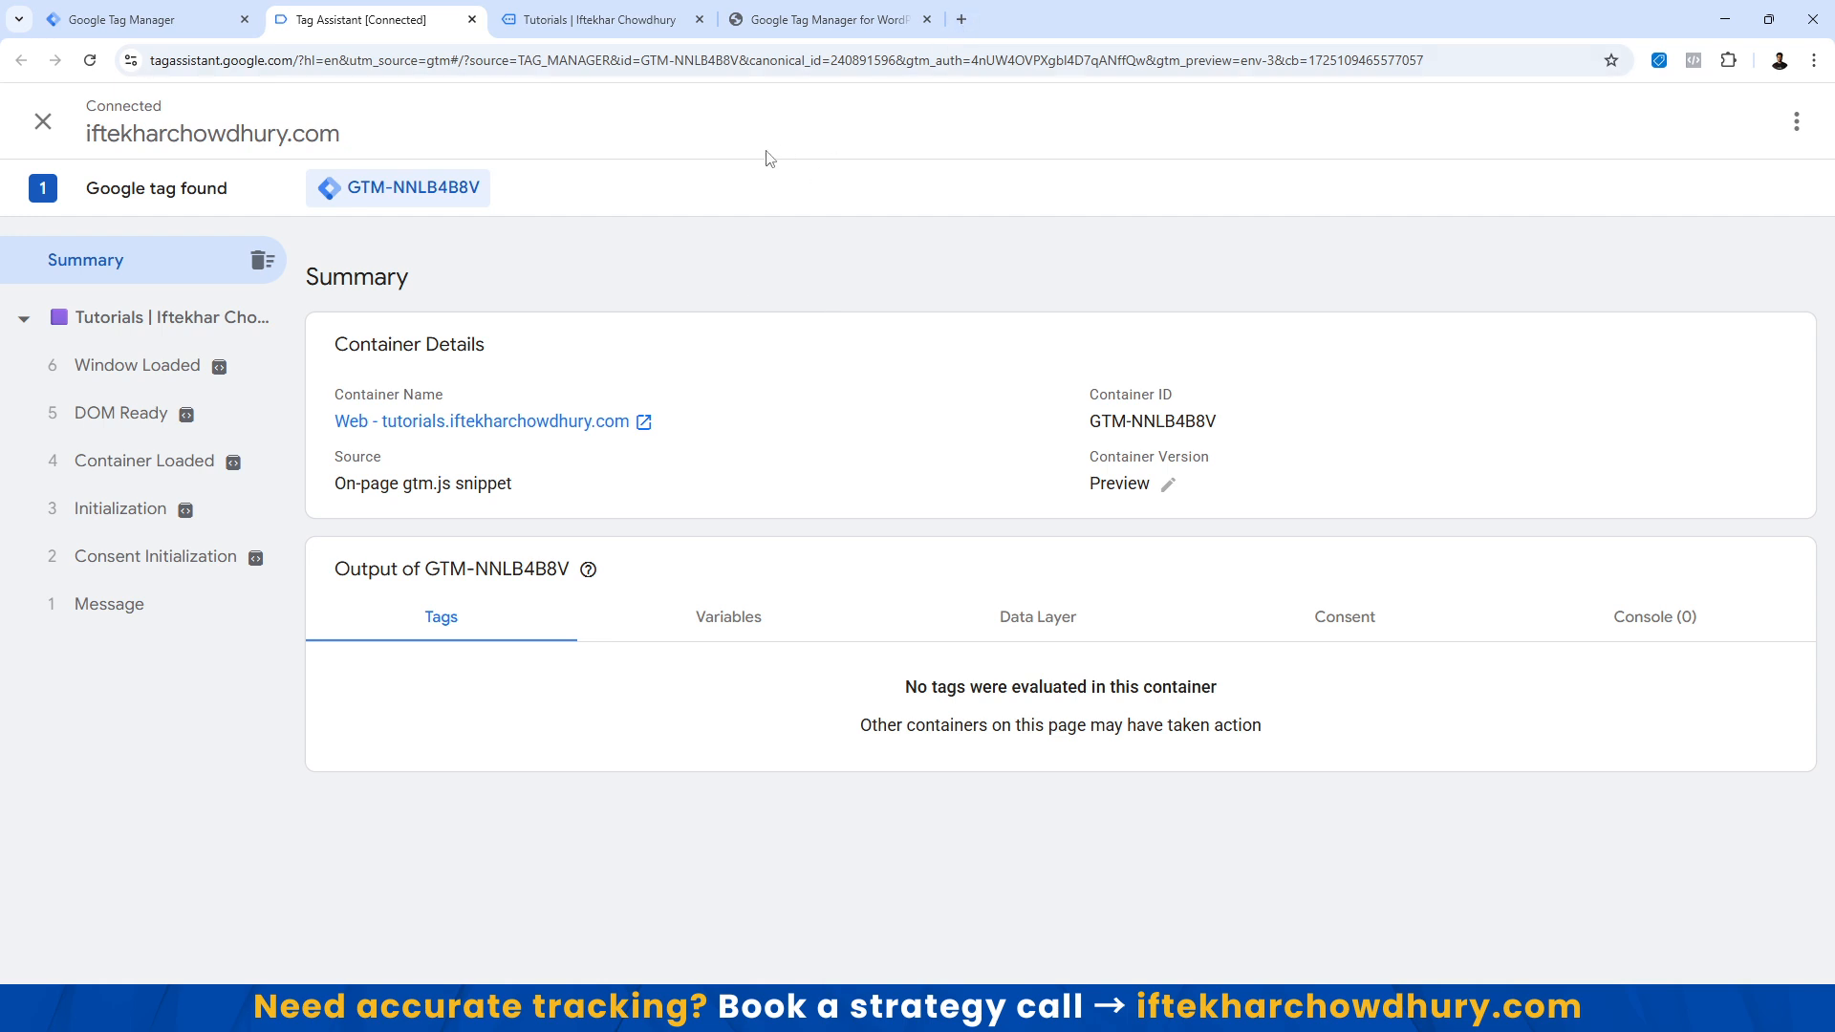
# Check the previewed site, close it along with the WordPress settings and Tag Assistant pages, and return to the Tag Manager workspace.
pyautogui.click(624, 33)
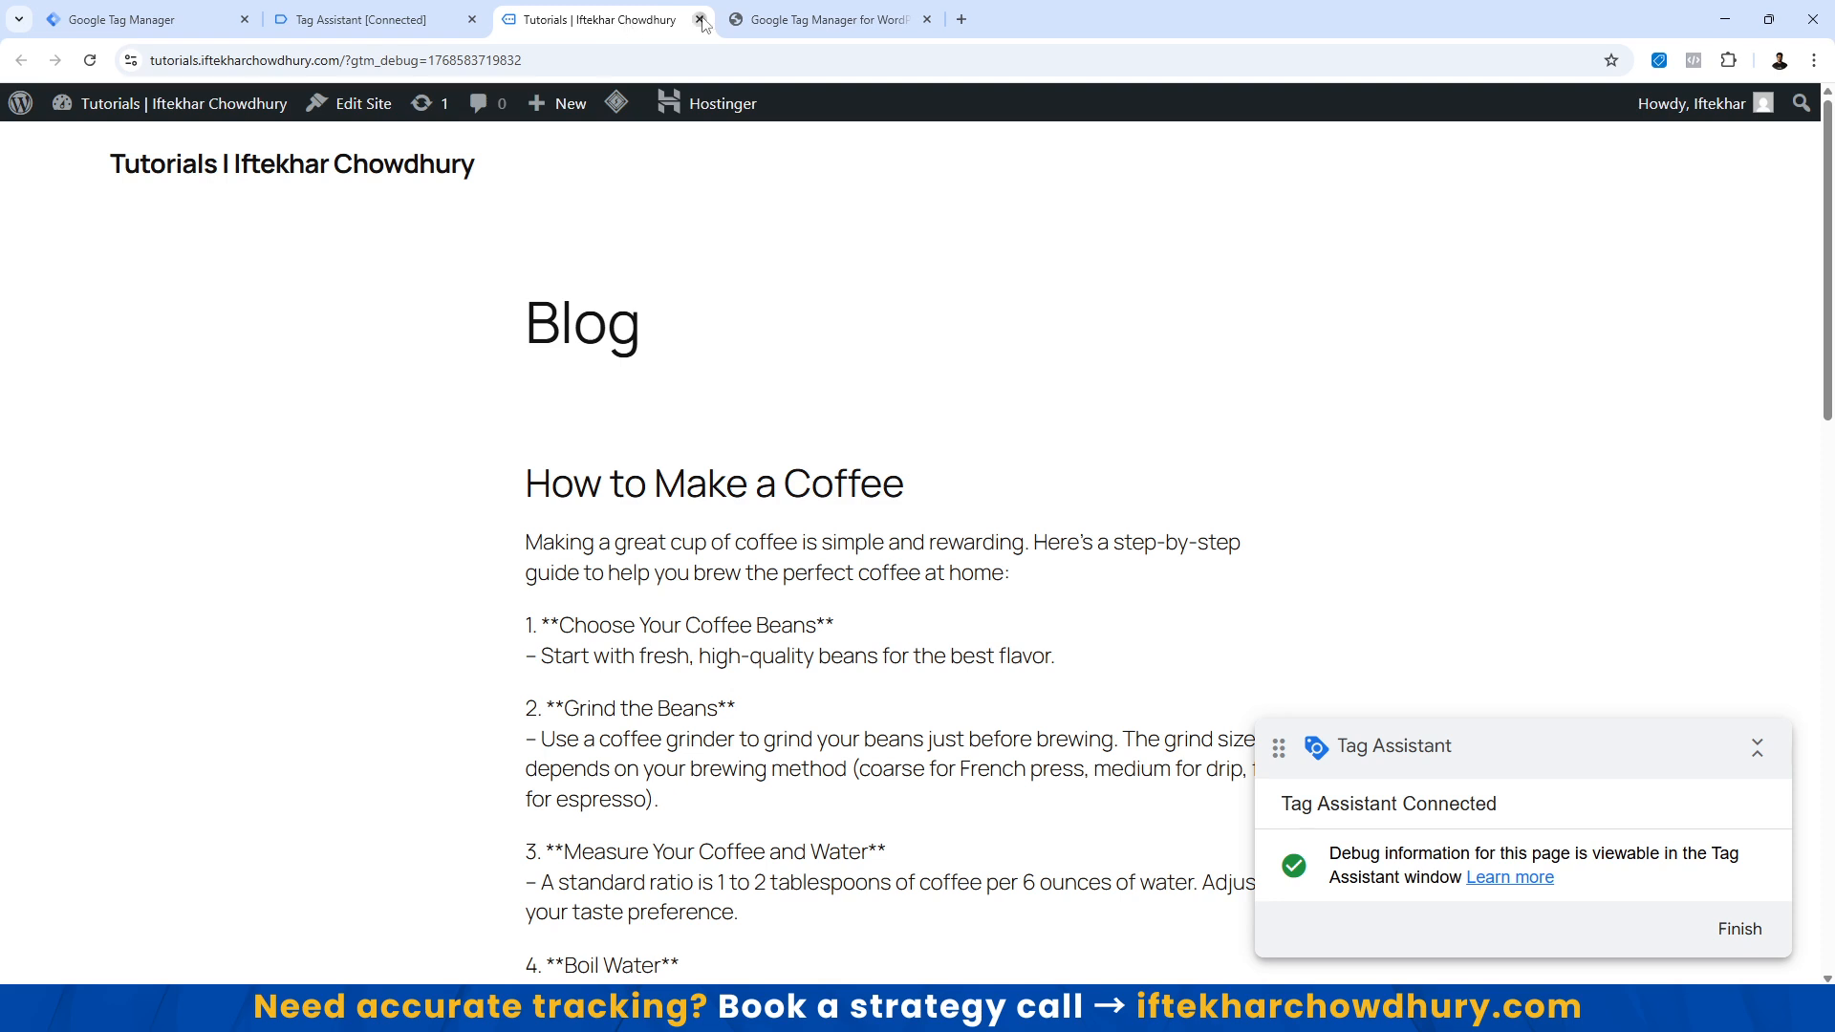
pyautogui.click(700, 20)
pyautogui.click(627, 26)
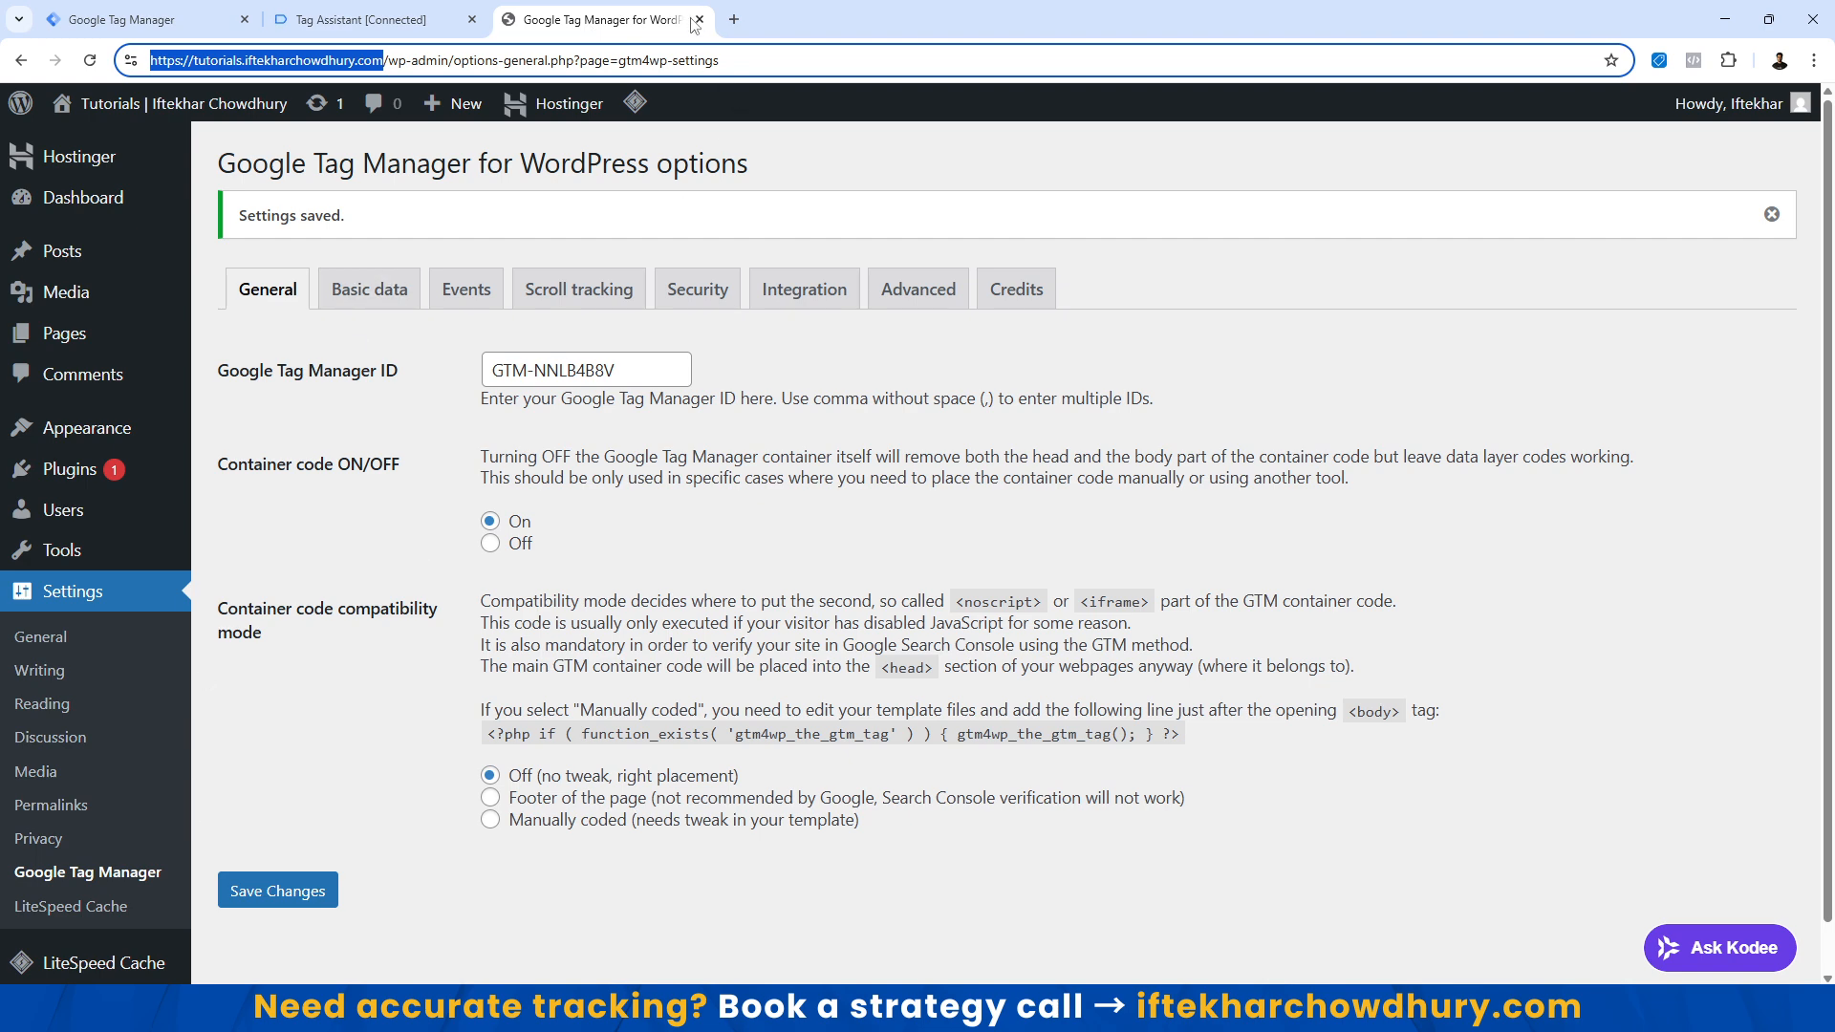
pyautogui.click(700, 19)
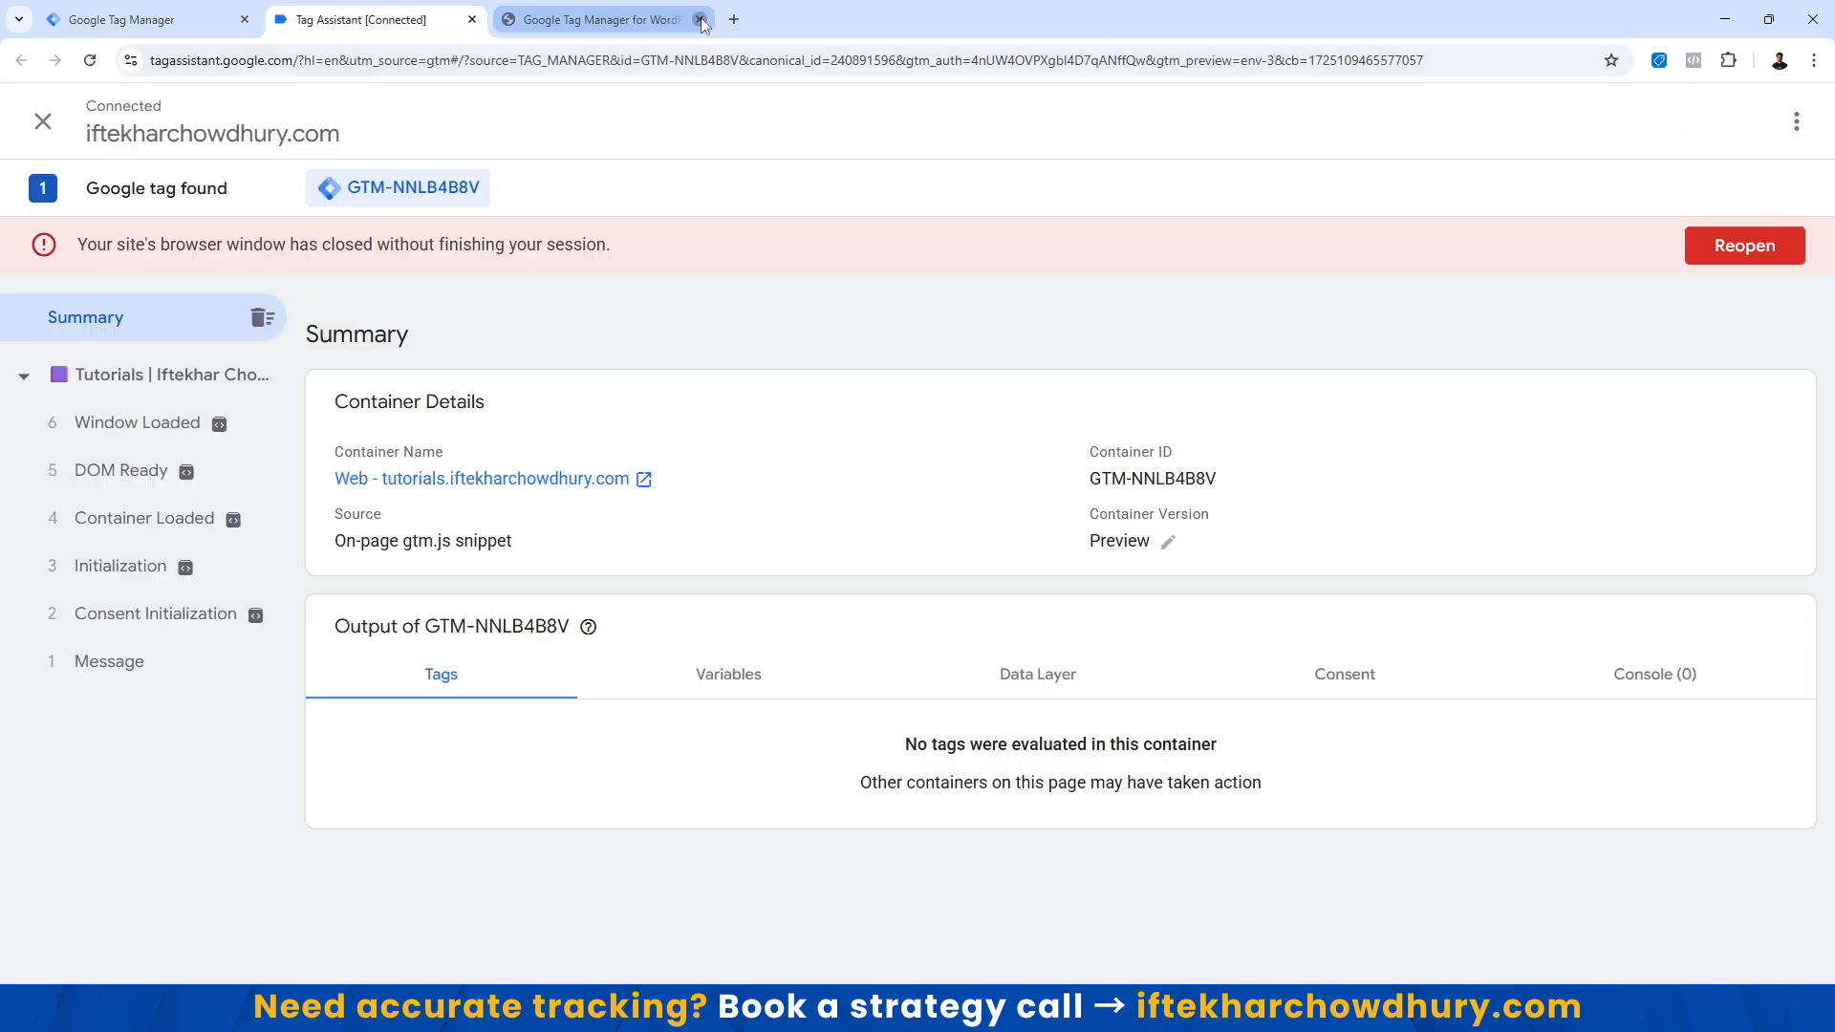
pyautogui.click(471, 20)
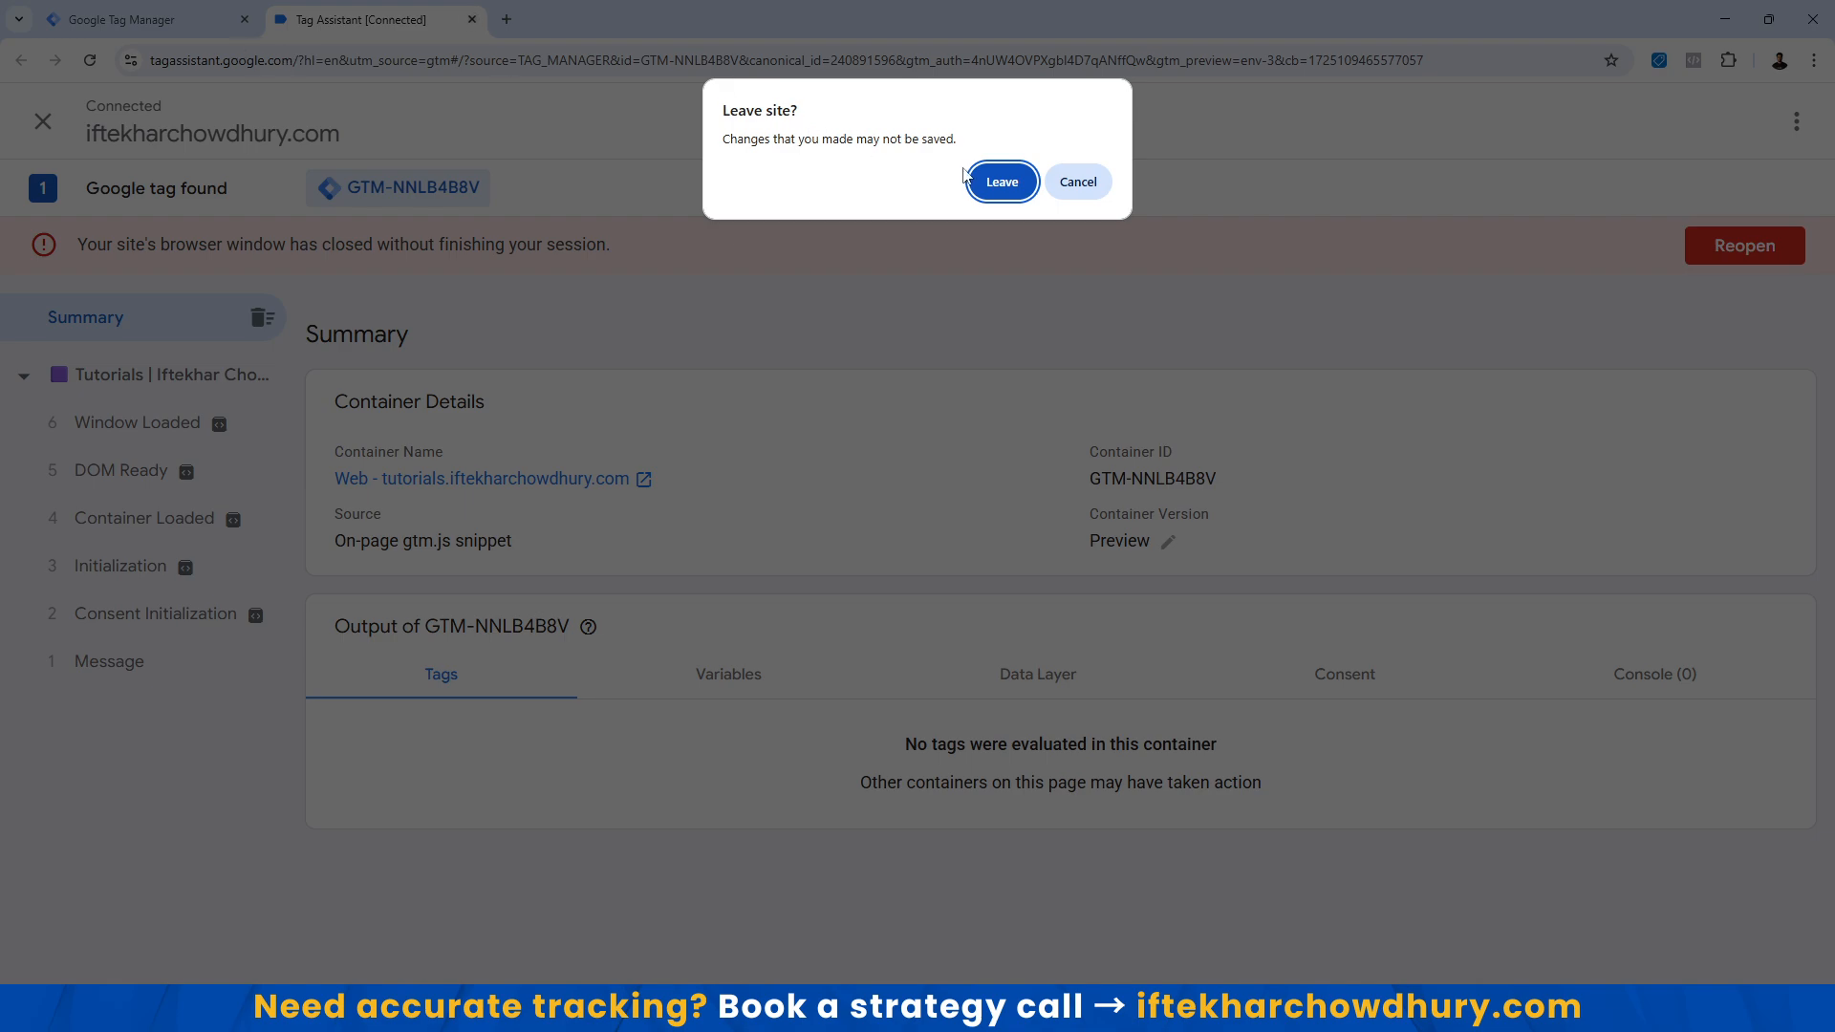
pyautogui.click(1000, 182)
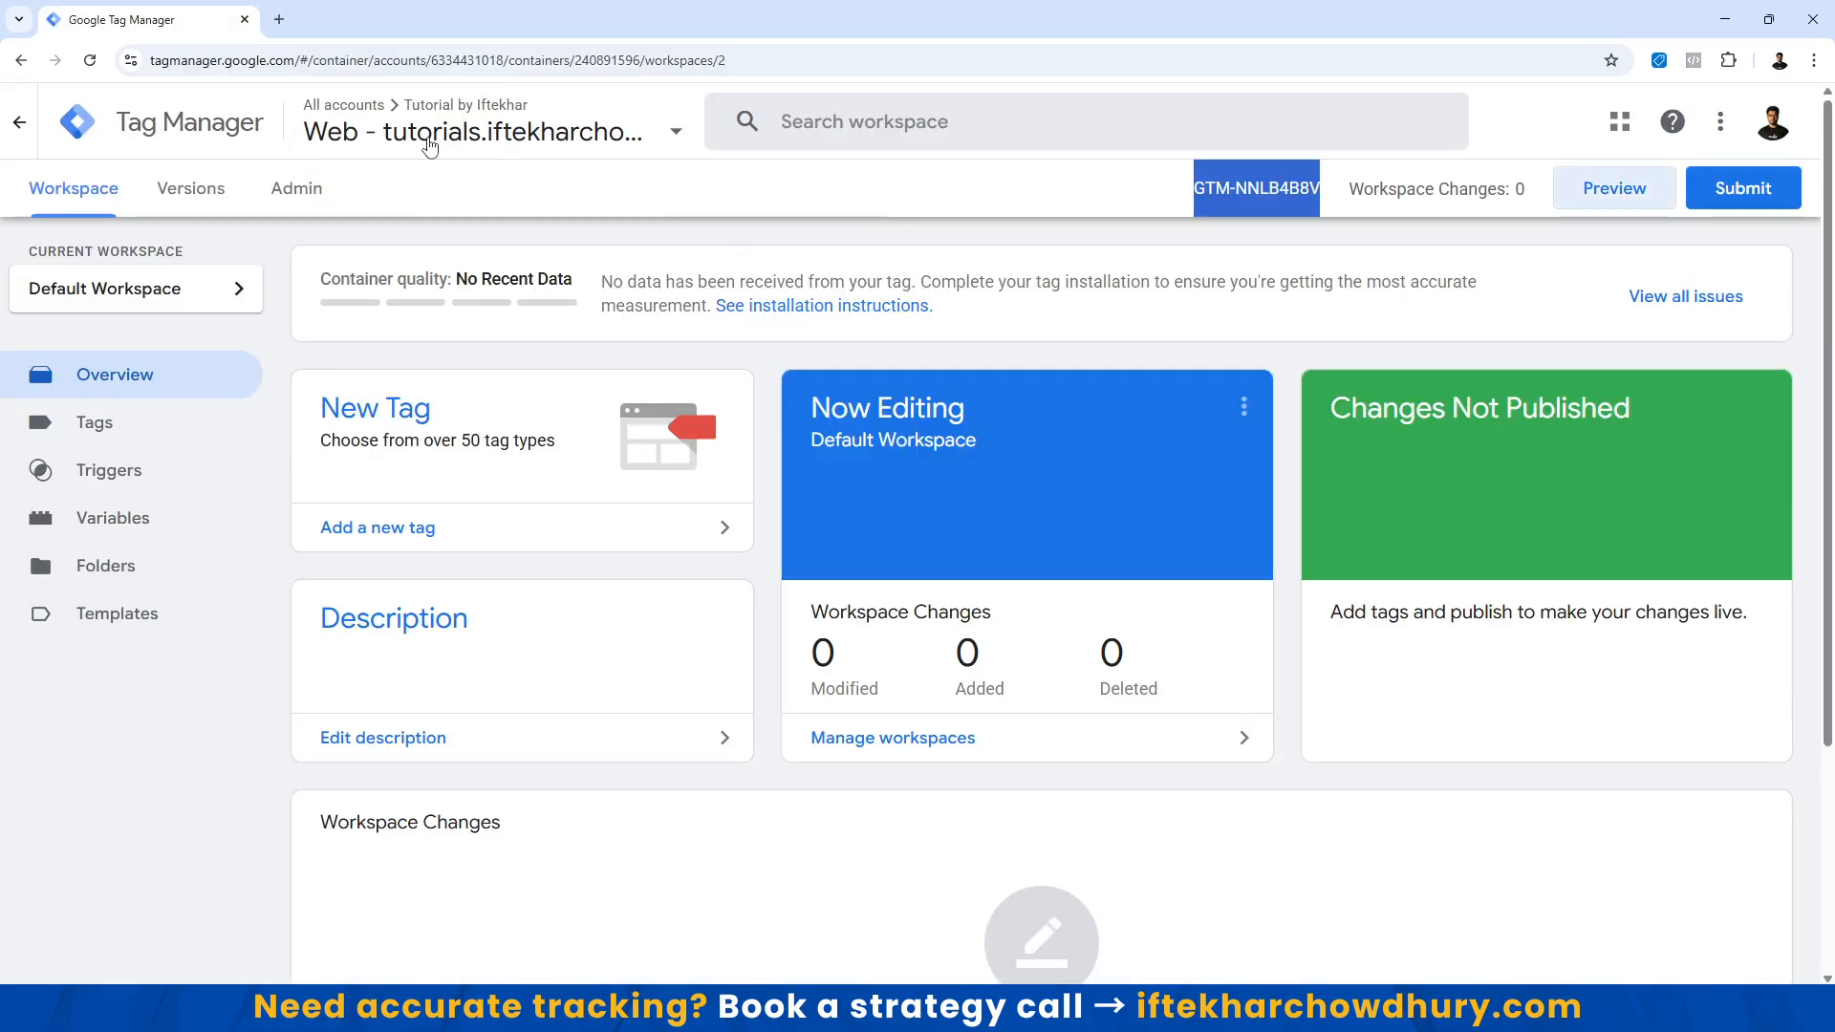
# Open analytics.google.com in a new browser tab and start creating an Analytics account.
pyautogui.click(279, 19)
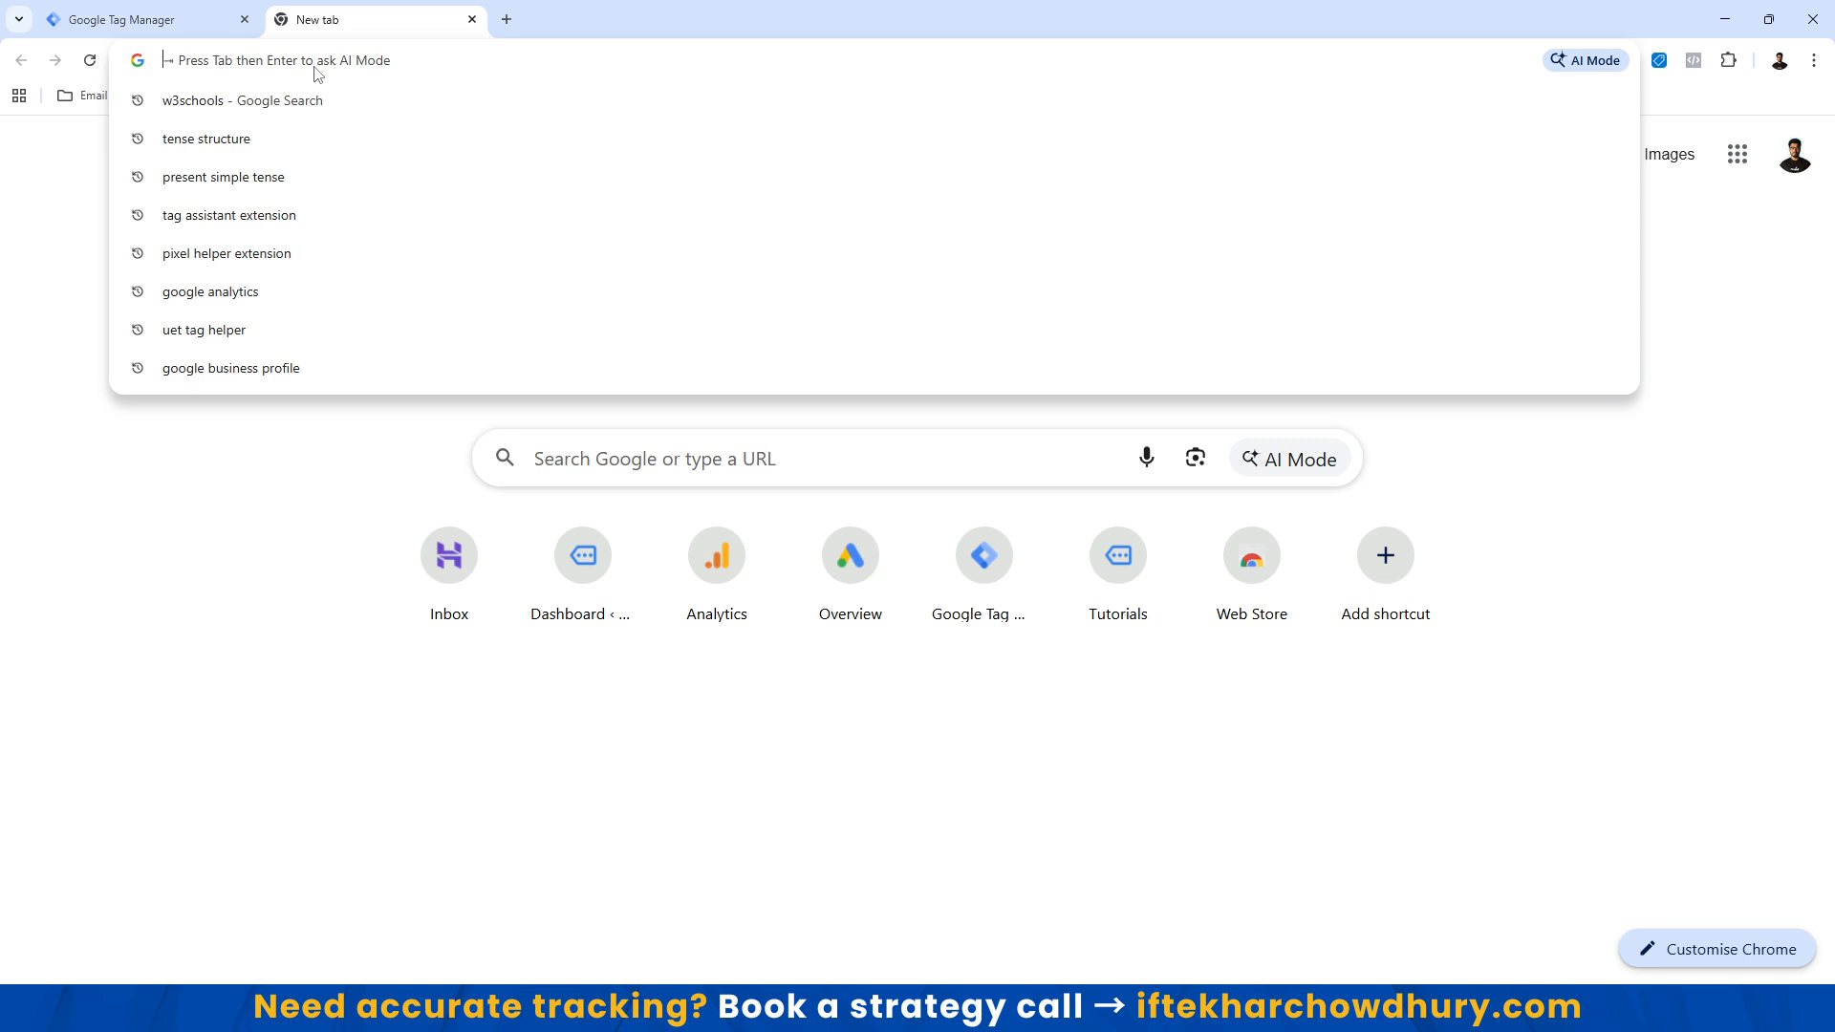
pyautogui.write('analytics.google.com')
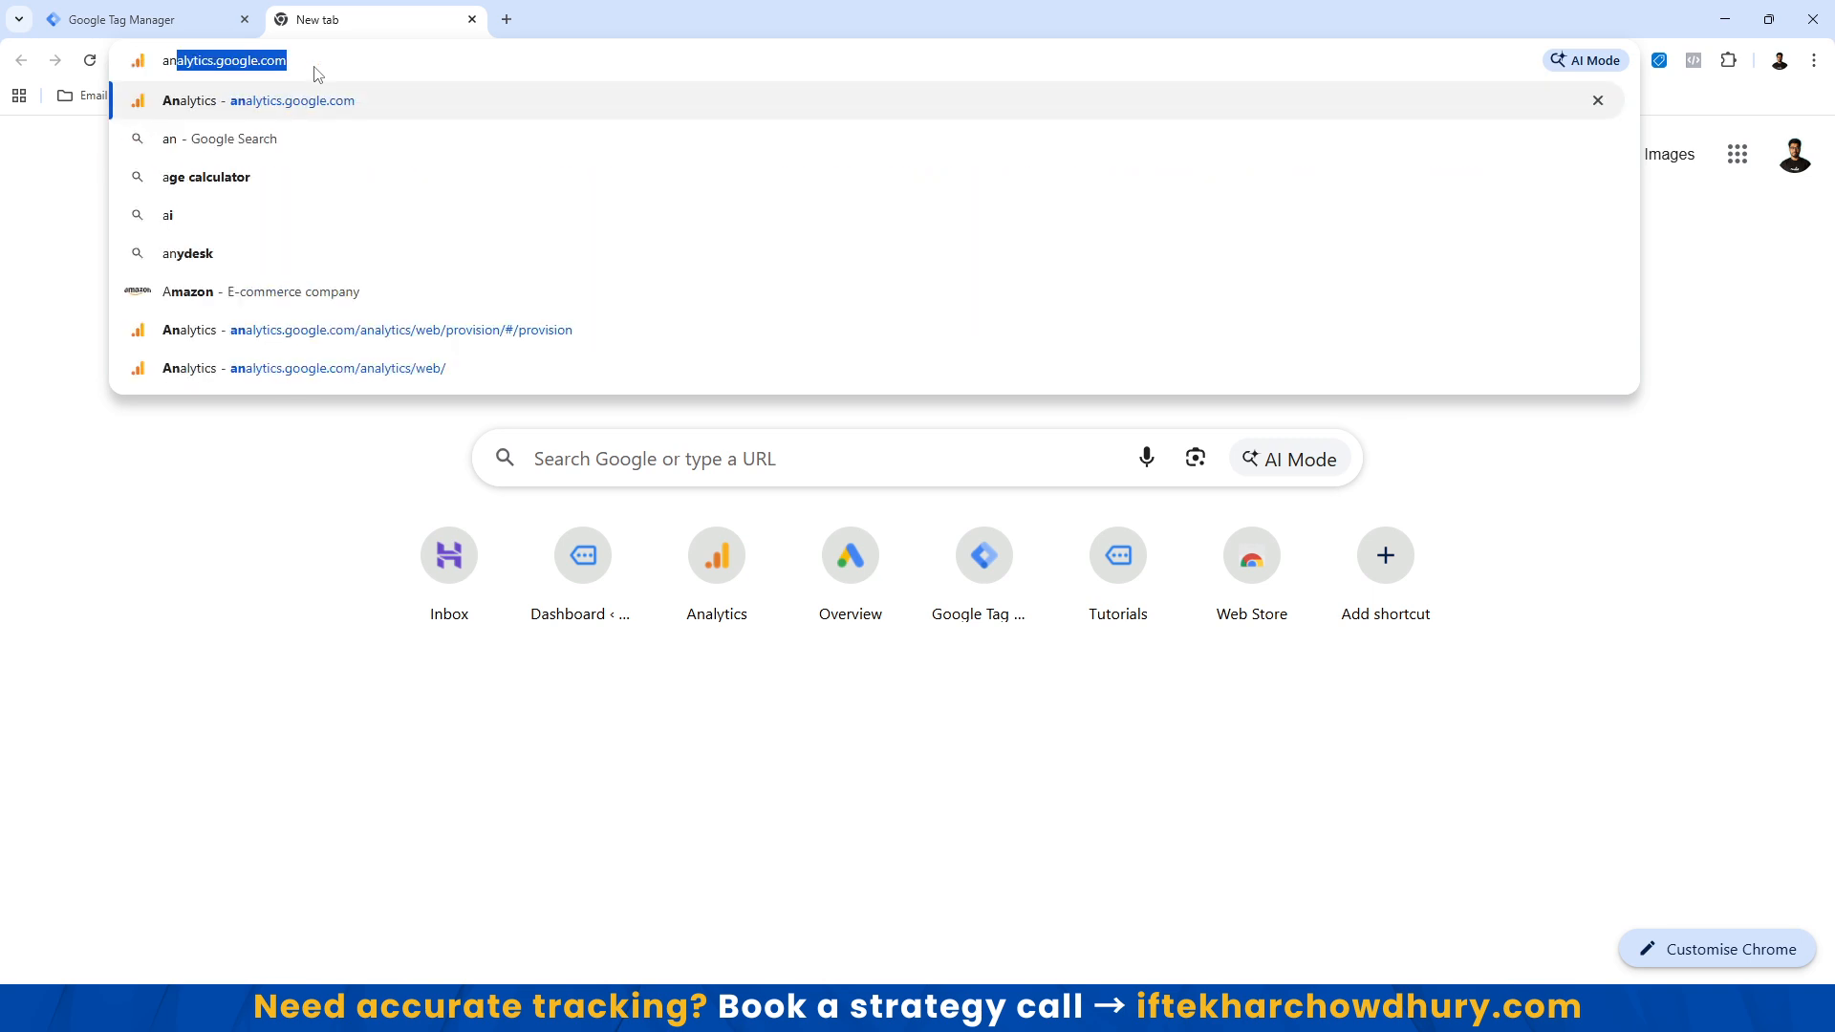
pyautogui.press('Return')
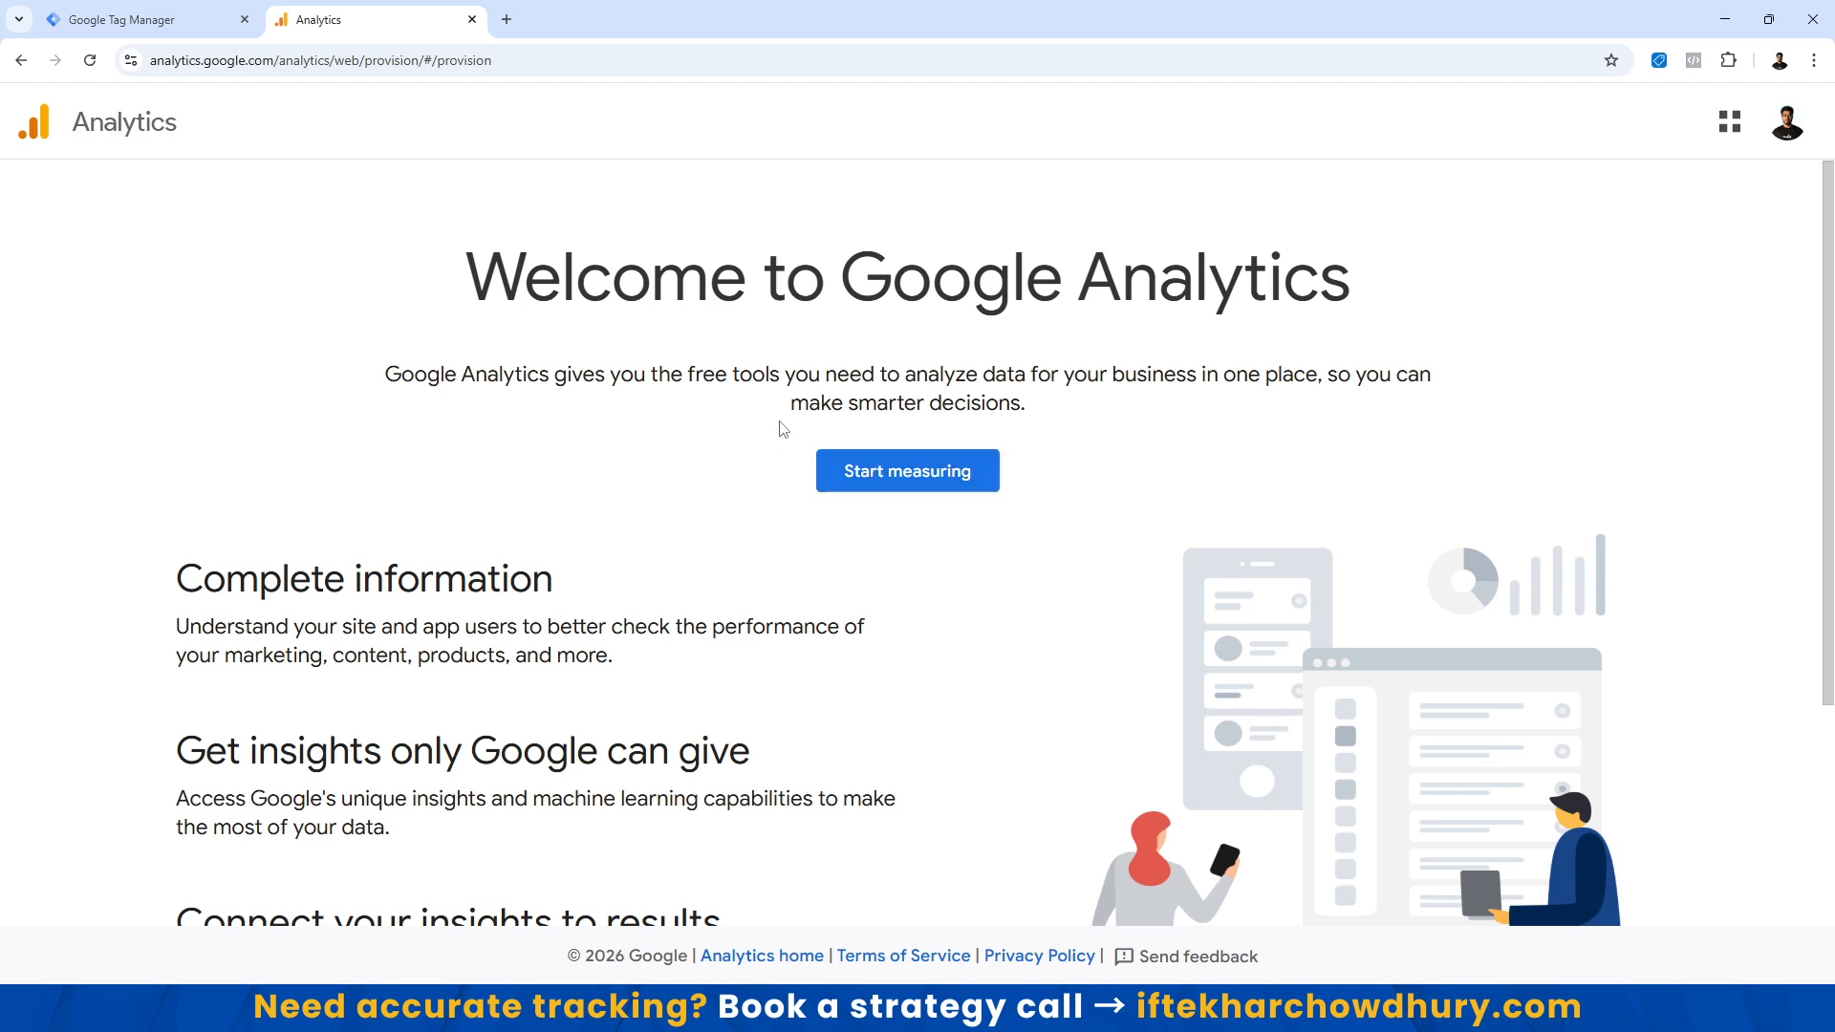
pyautogui.click(904, 473)
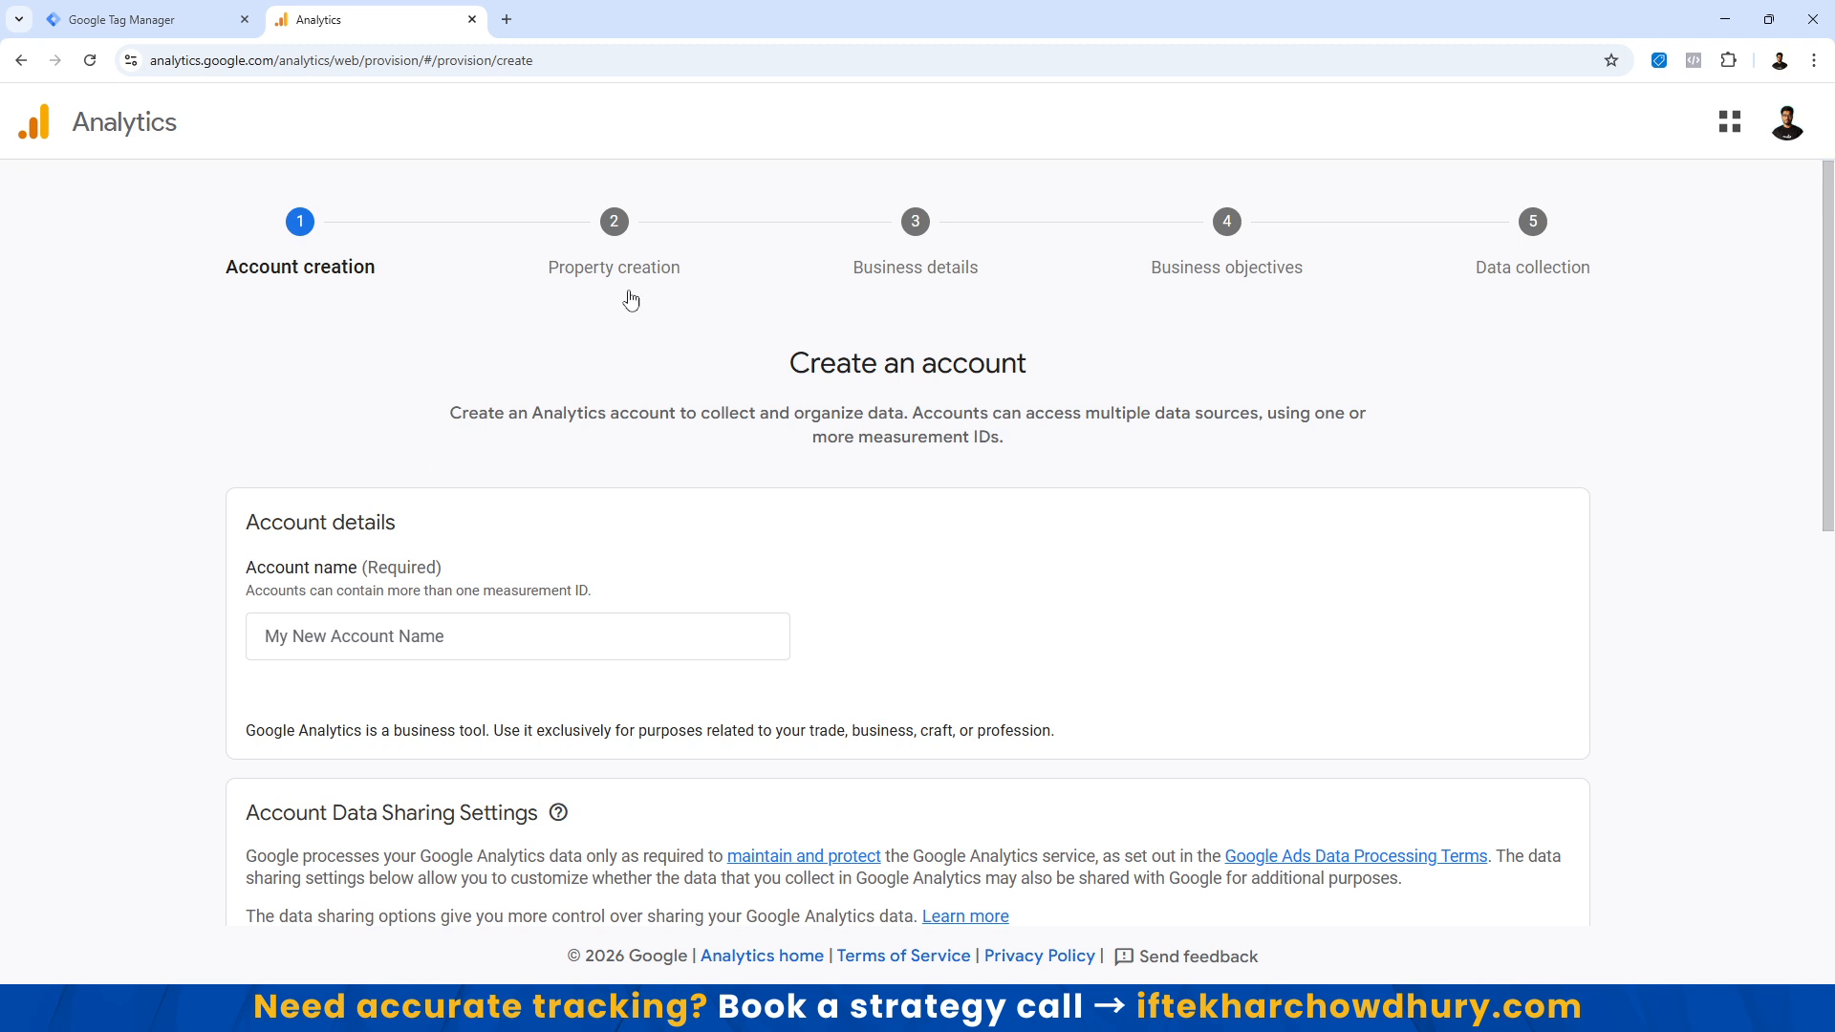
# Name the Analytics account "Tutorials by" followed by the owner's first name, and continue to property creation.
pyautogui.scroll(-3, 565, 504)
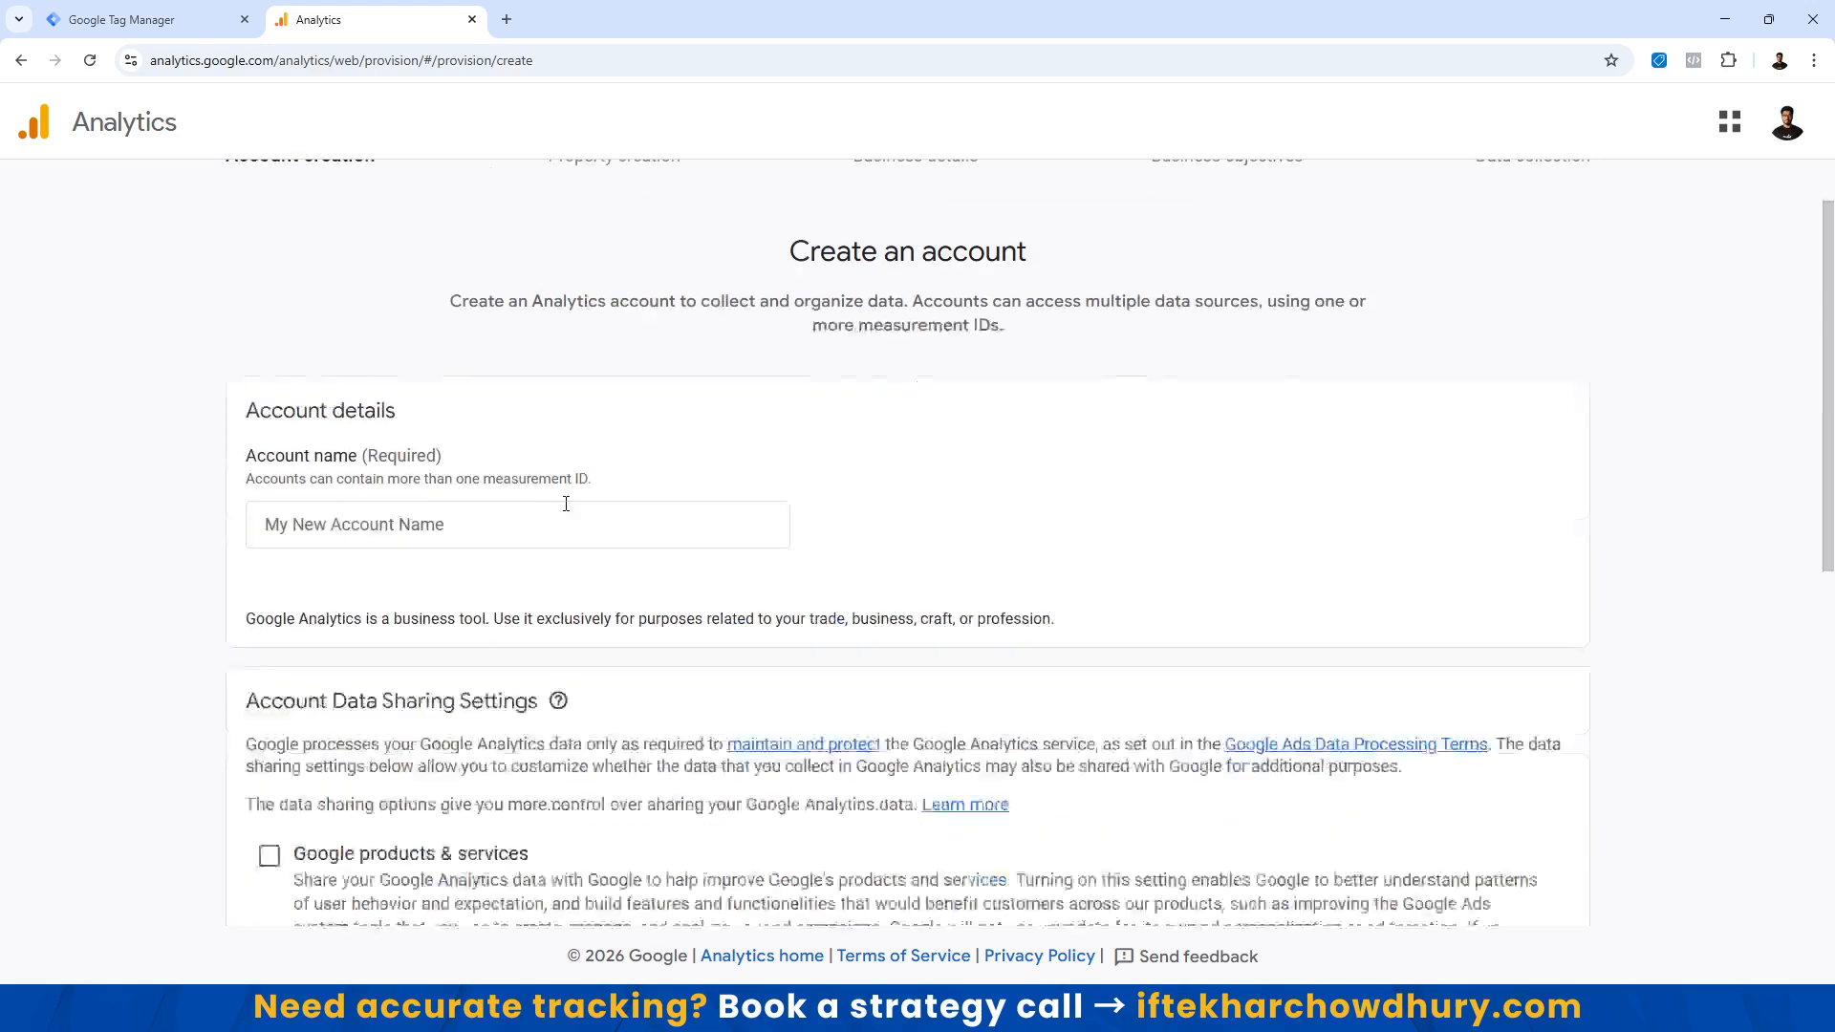
pyautogui.click(298, 352)
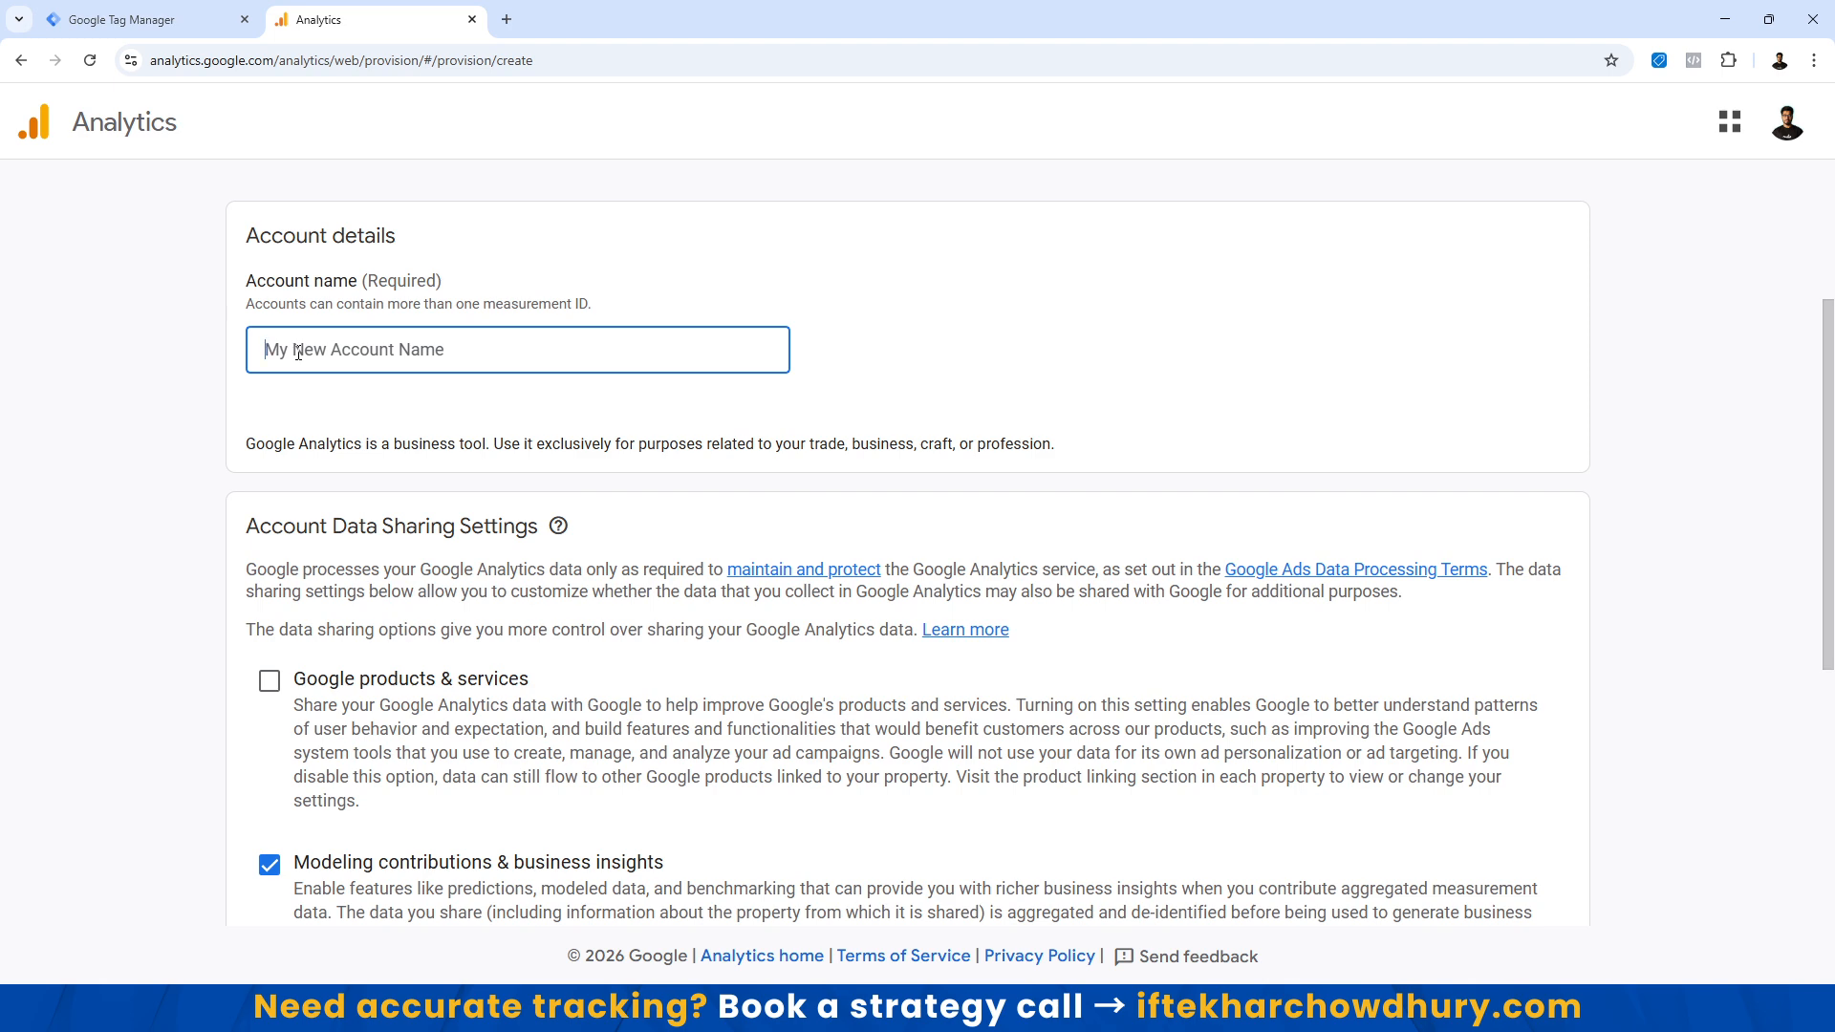
pyautogui.write('Tutorials by')
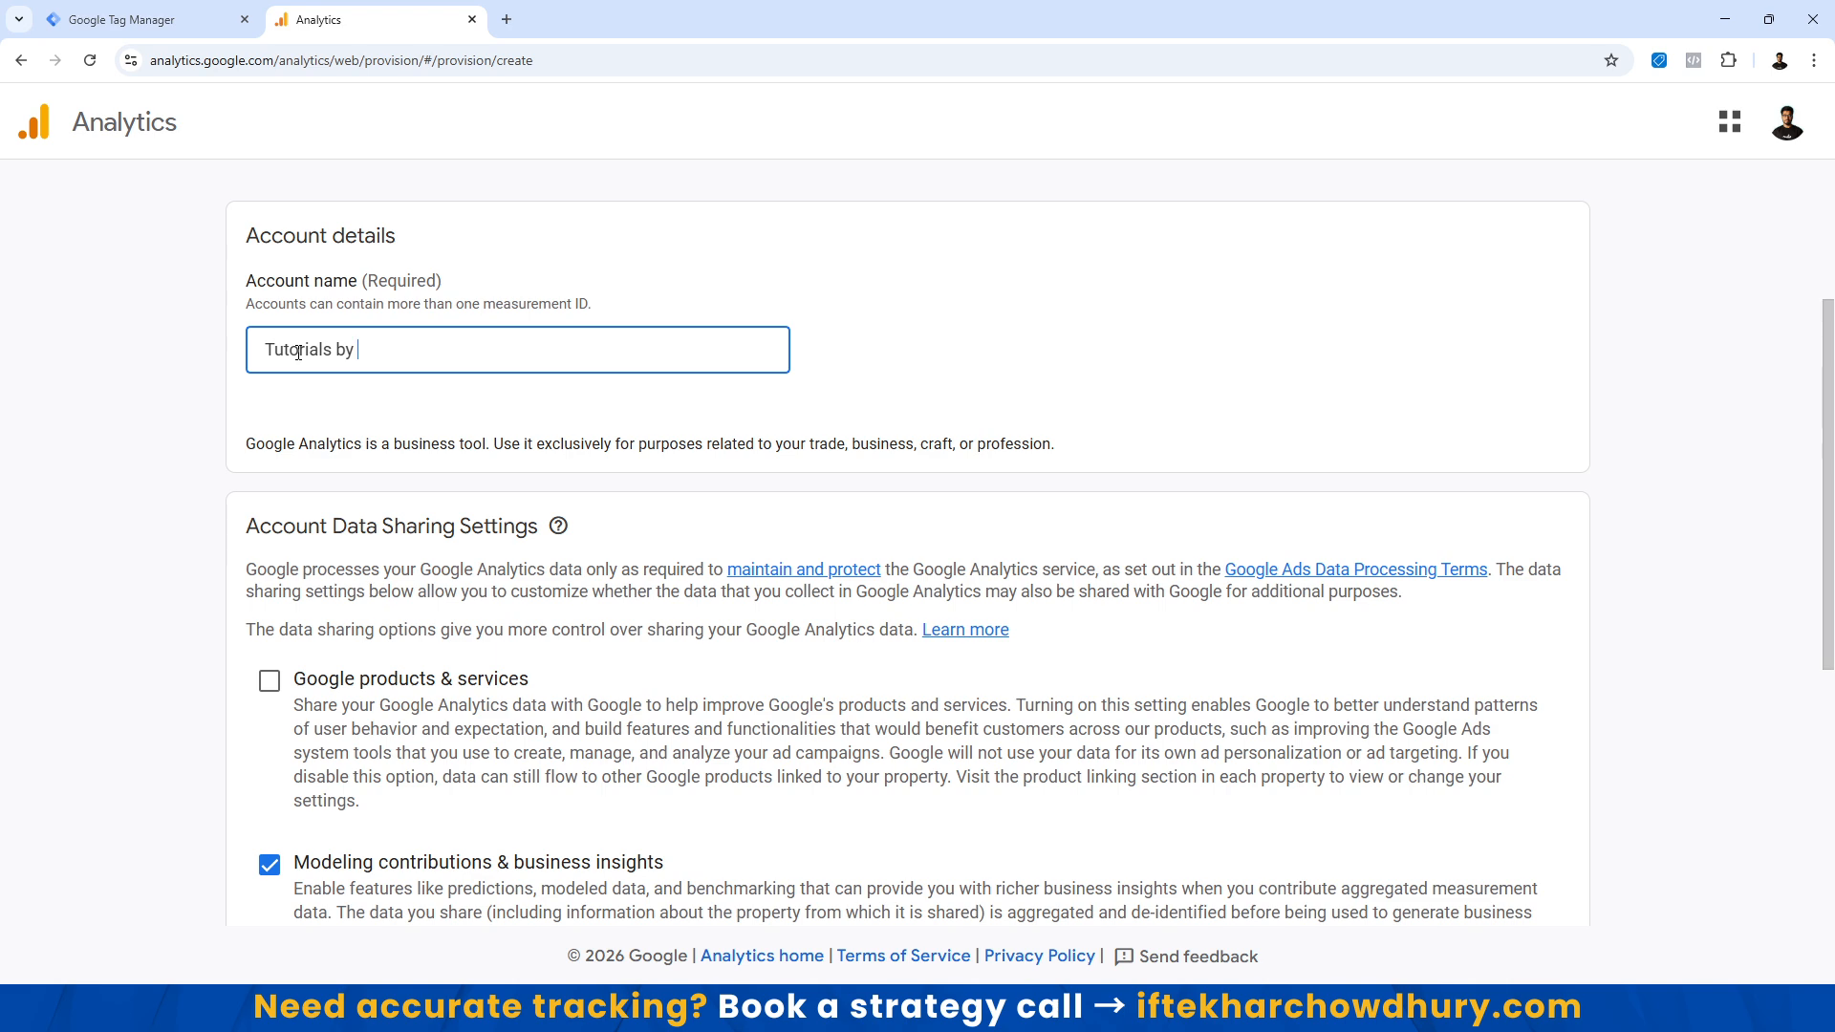
pyautogui.write('khar')
pyautogui.scroll(-5, 382, 406)
pyautogui.scroll(5, 409, 438)
pyautogui.scroll(-4, 430, 453)
pyautogui.scroll(-2, 438, 464)
pyautogui.click(270, 742)
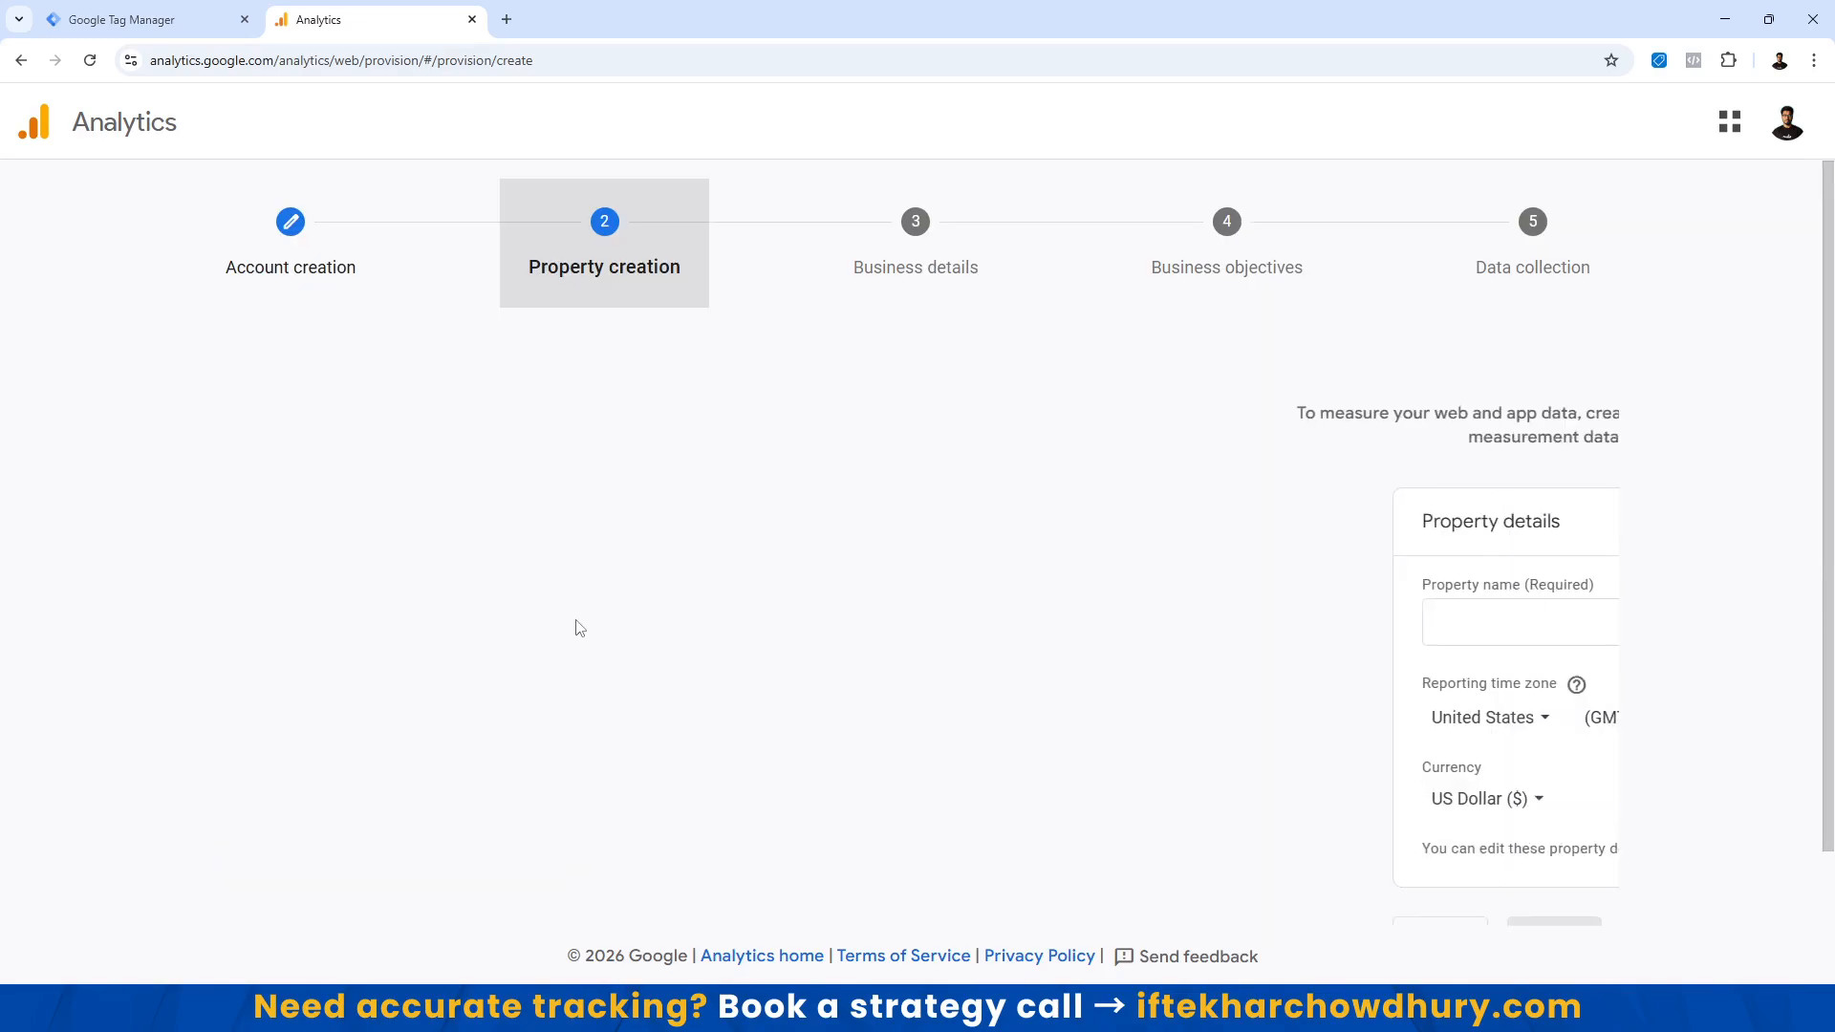
pyautogui.click(642, 621)
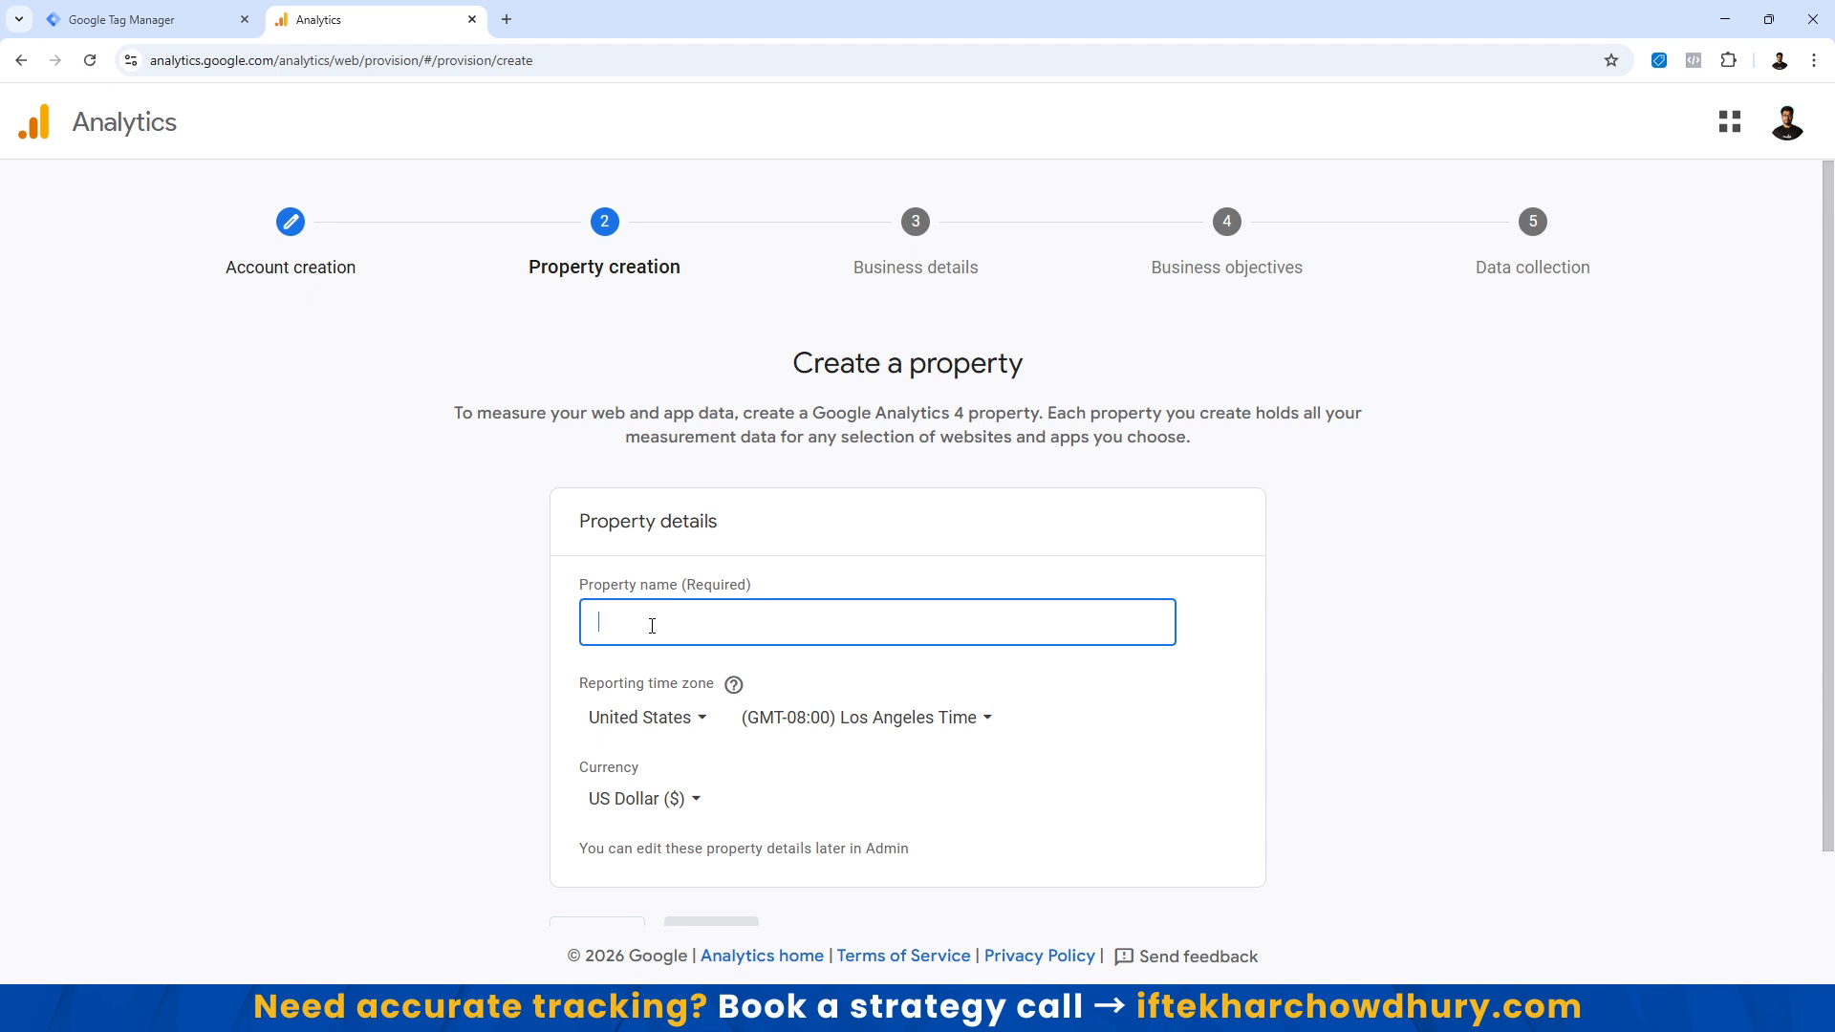
pyautogui.hotkey('ctrl', 'v')
pyautogui.moveTo(656, 626); pyautogui.dragTo(554, 622)
pyautogui.press('BackSpace')
pyautogui.click(865, 622)
pyautogui.press('BackSpace')
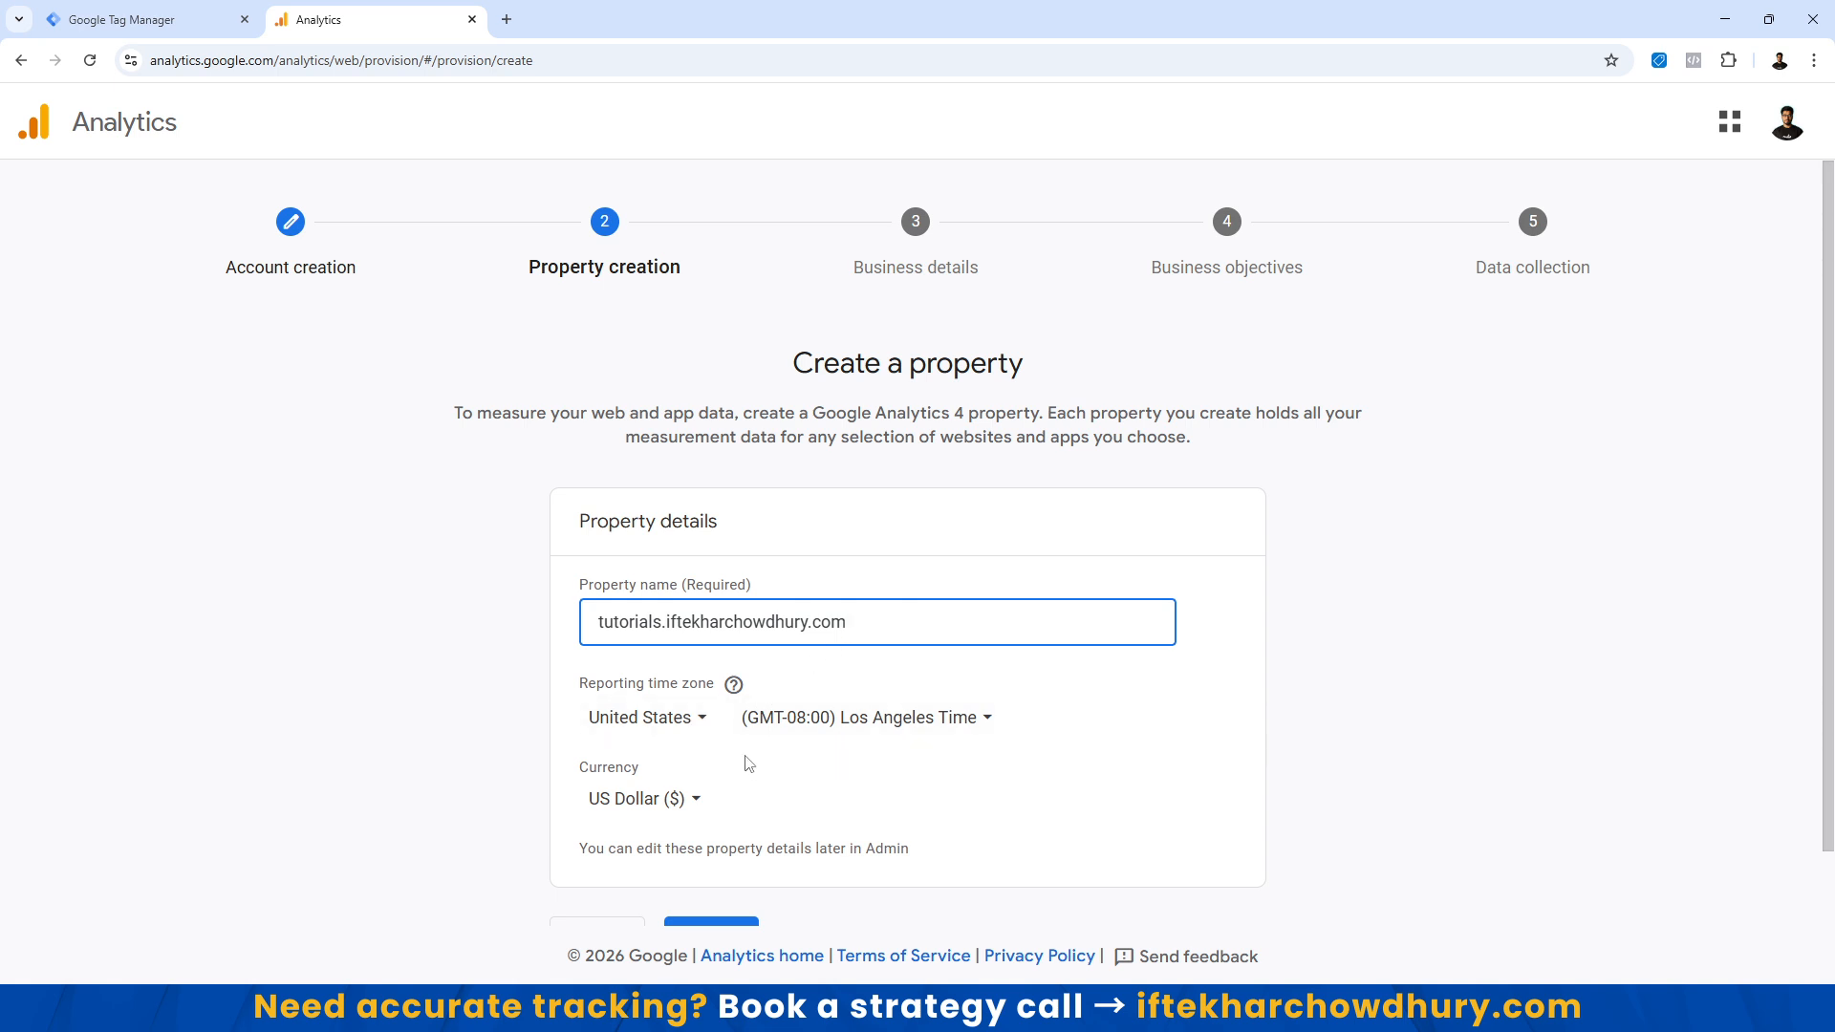
pyautogui.scroll(-2, 748, 762)
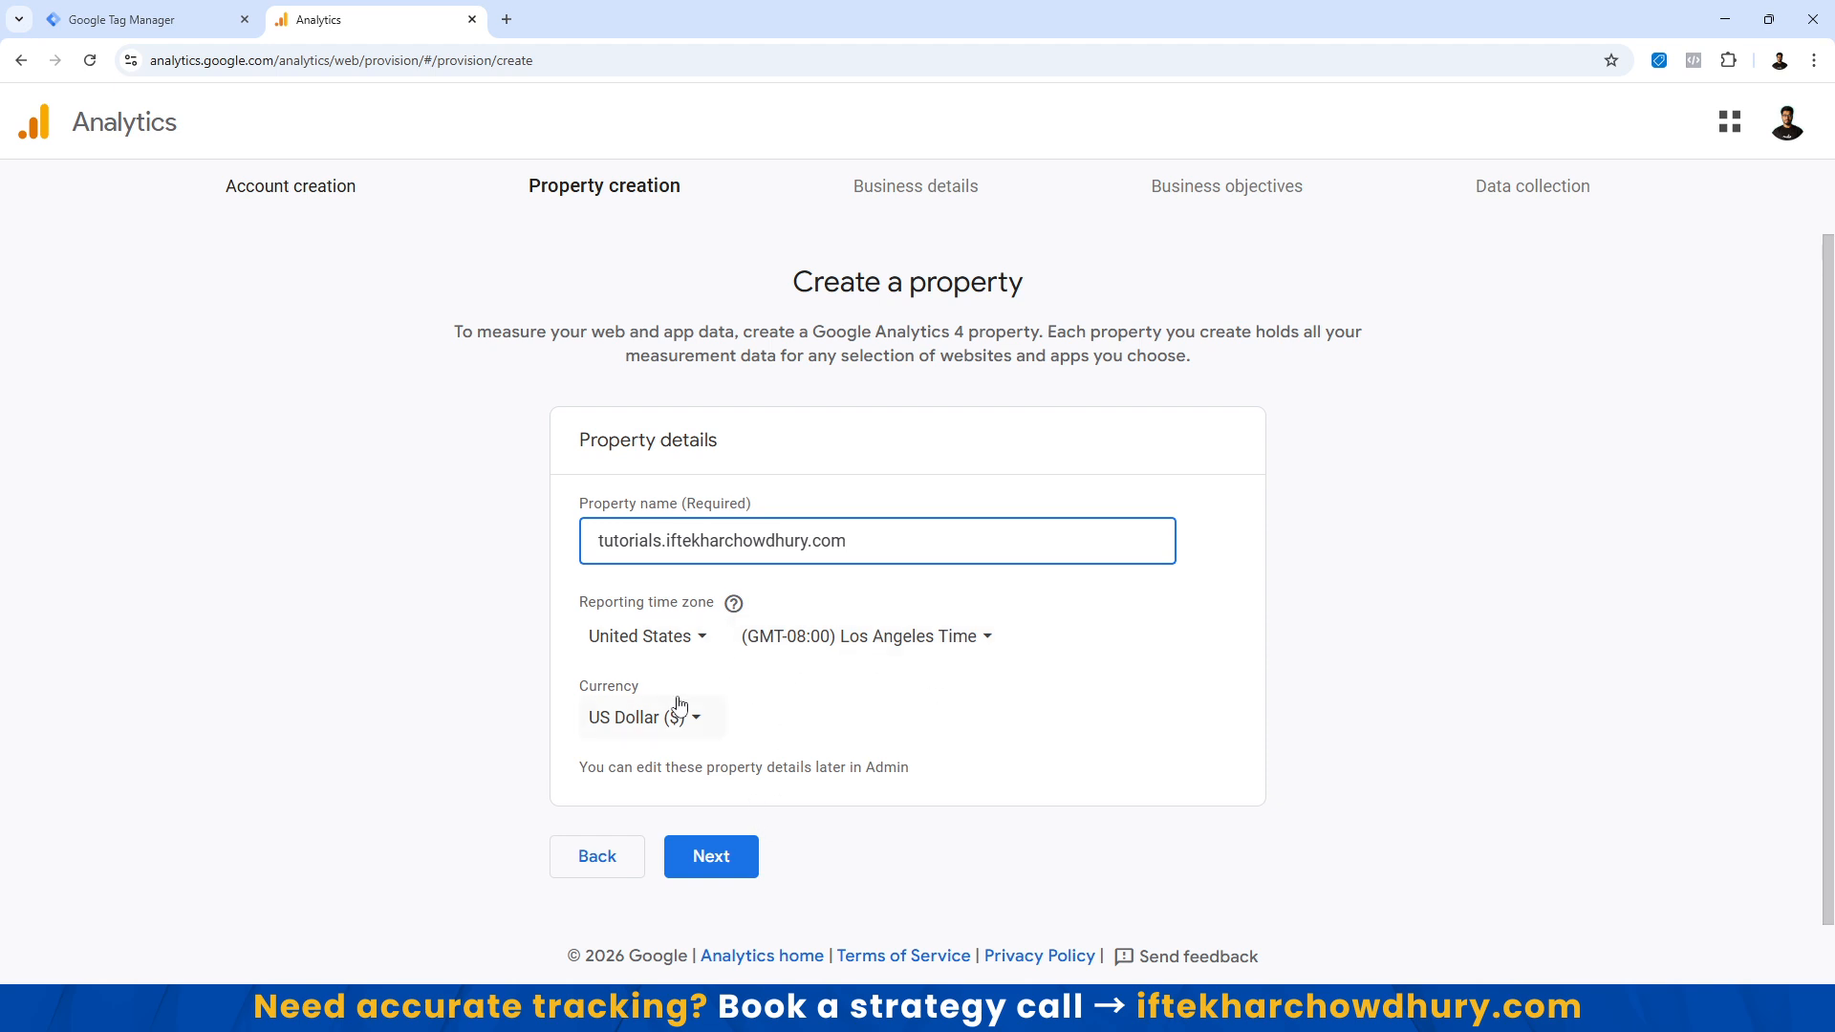
pyautogui.scroll(1, 686, 707)
pyautogui.scroll(-1, 693, 688)
pyautogui.click(724, 856)
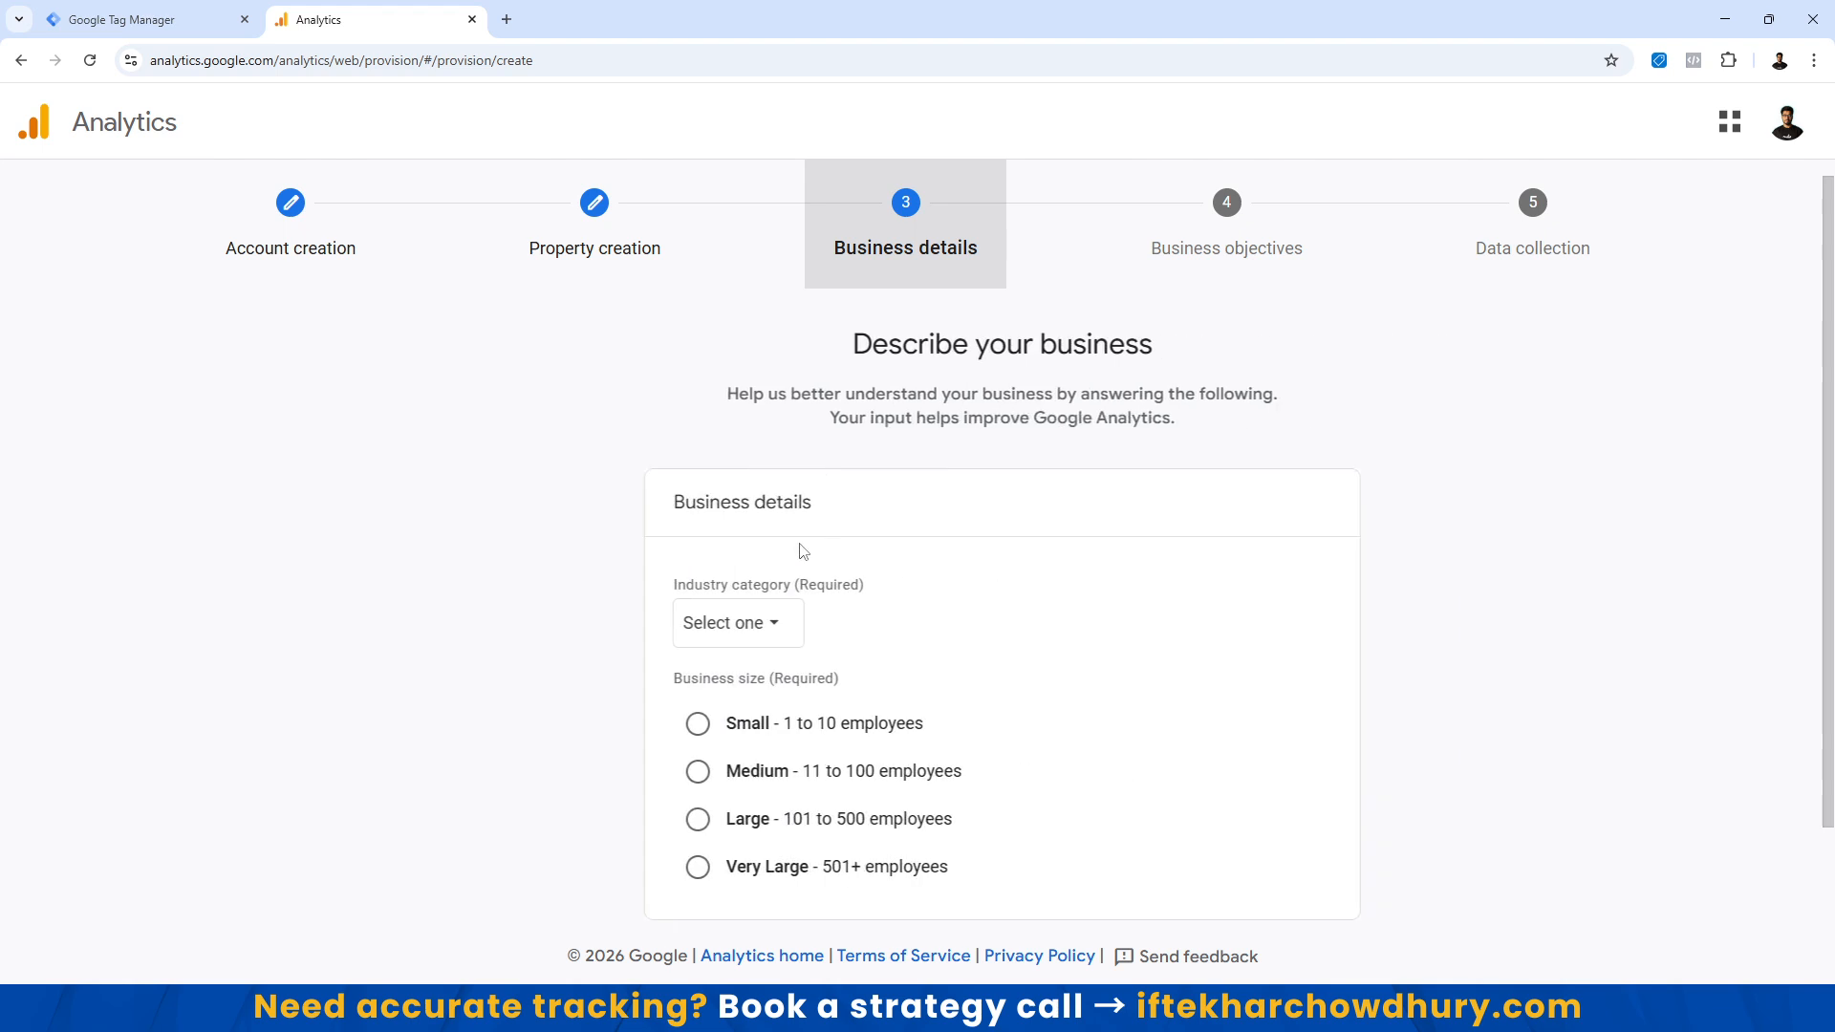
# Set the industry category to Internet & Telecom and the business size to Small, and continue to the business objectives.
pyautogui.click(682, 627)
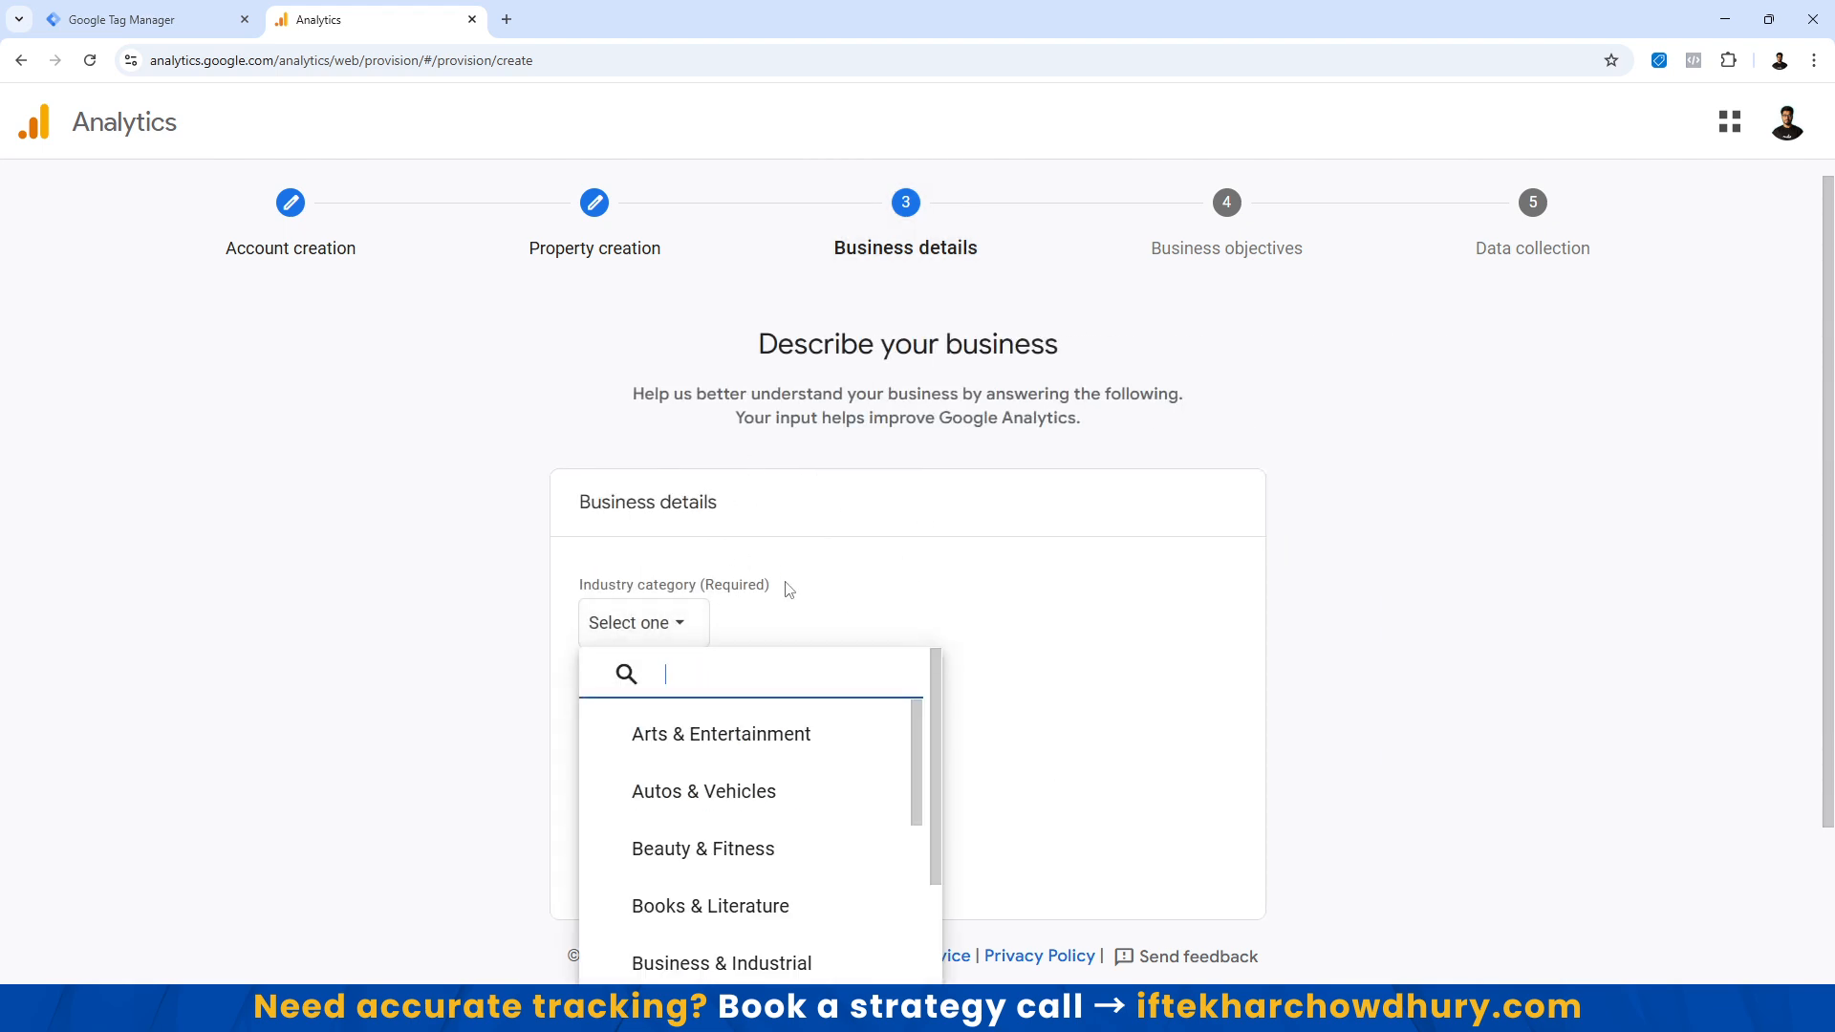
pyautogui.scroll(-12, 697, 822)
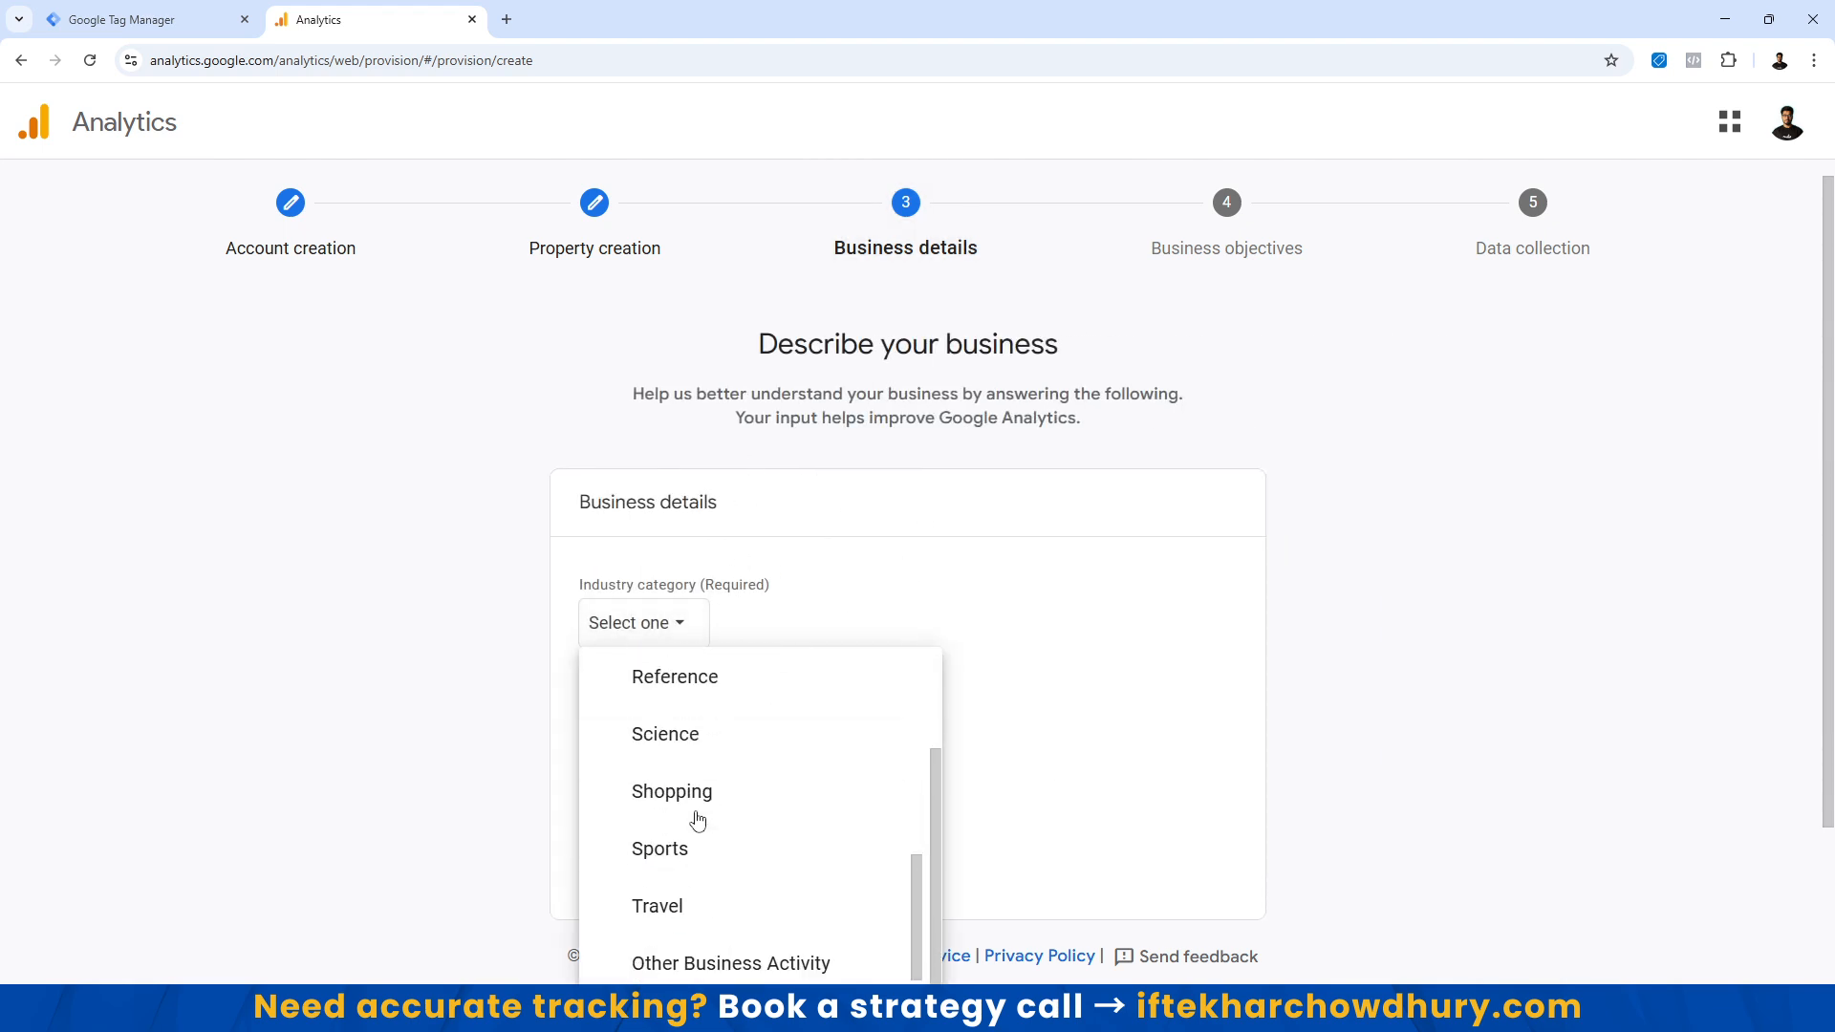
pyautogui.scroll(10, 758, 754)
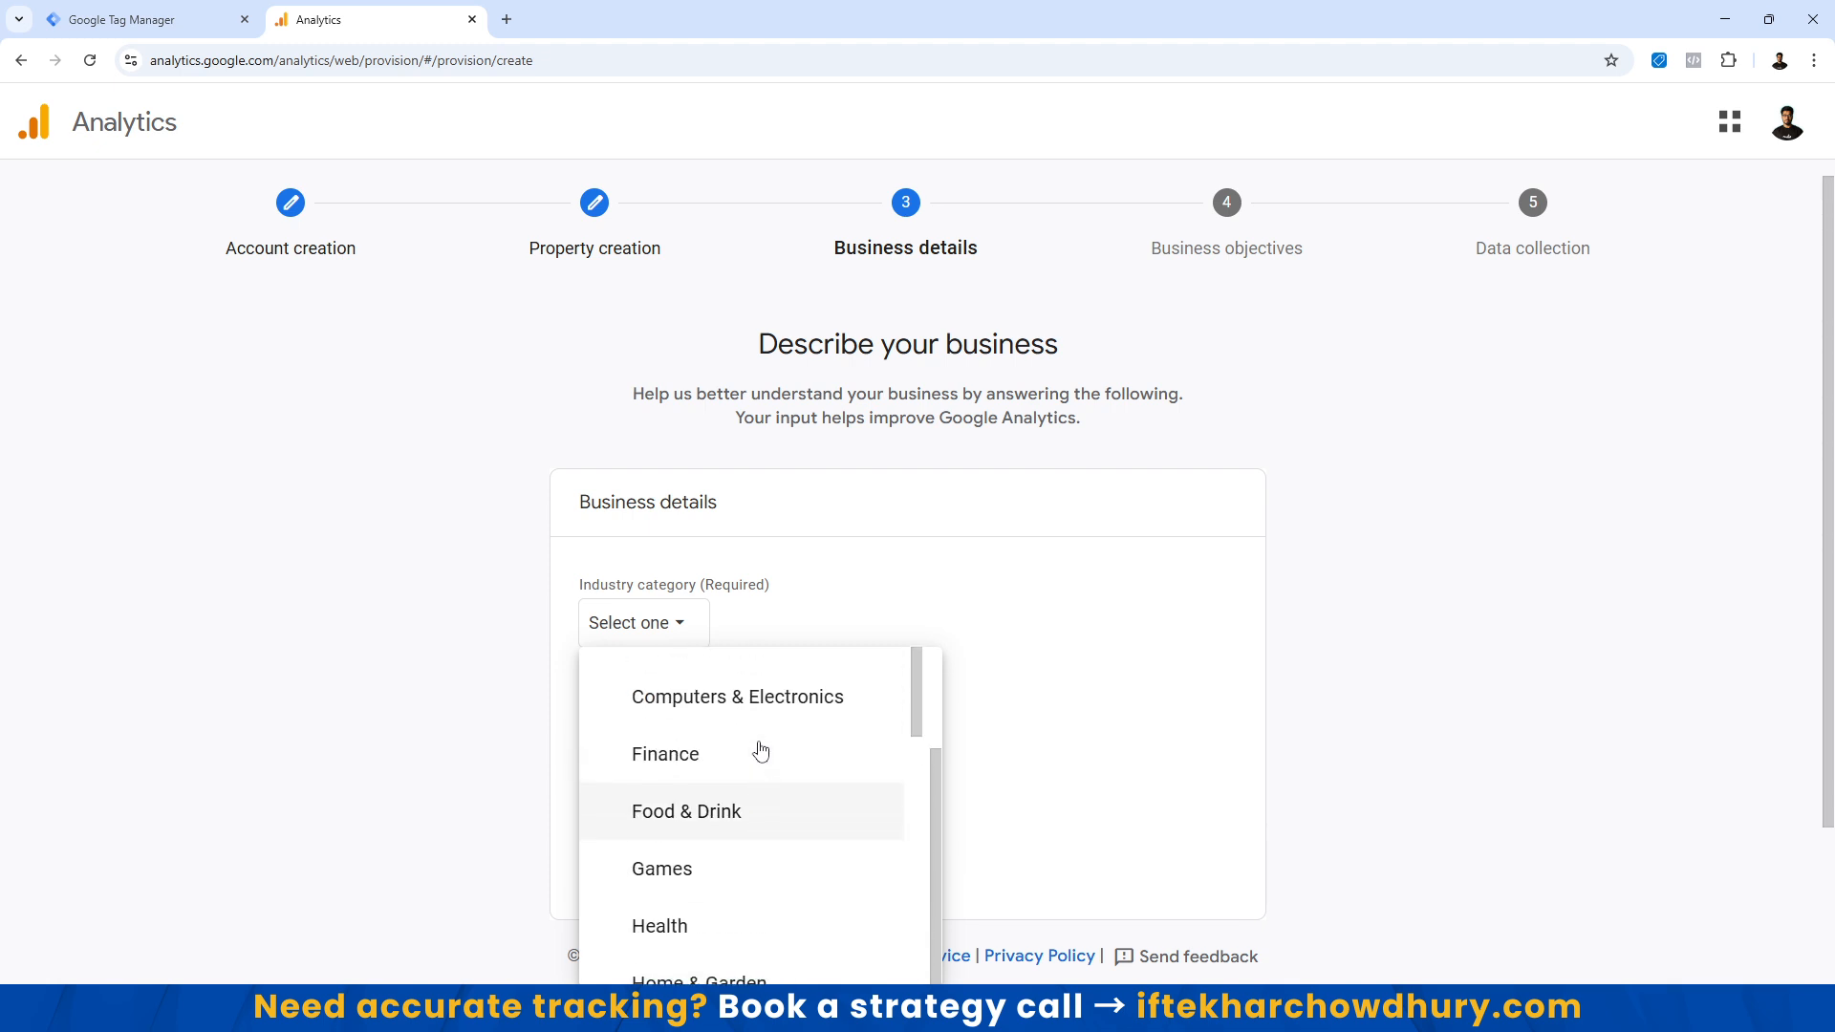
pyautogui.scroll(3, 754, 742)
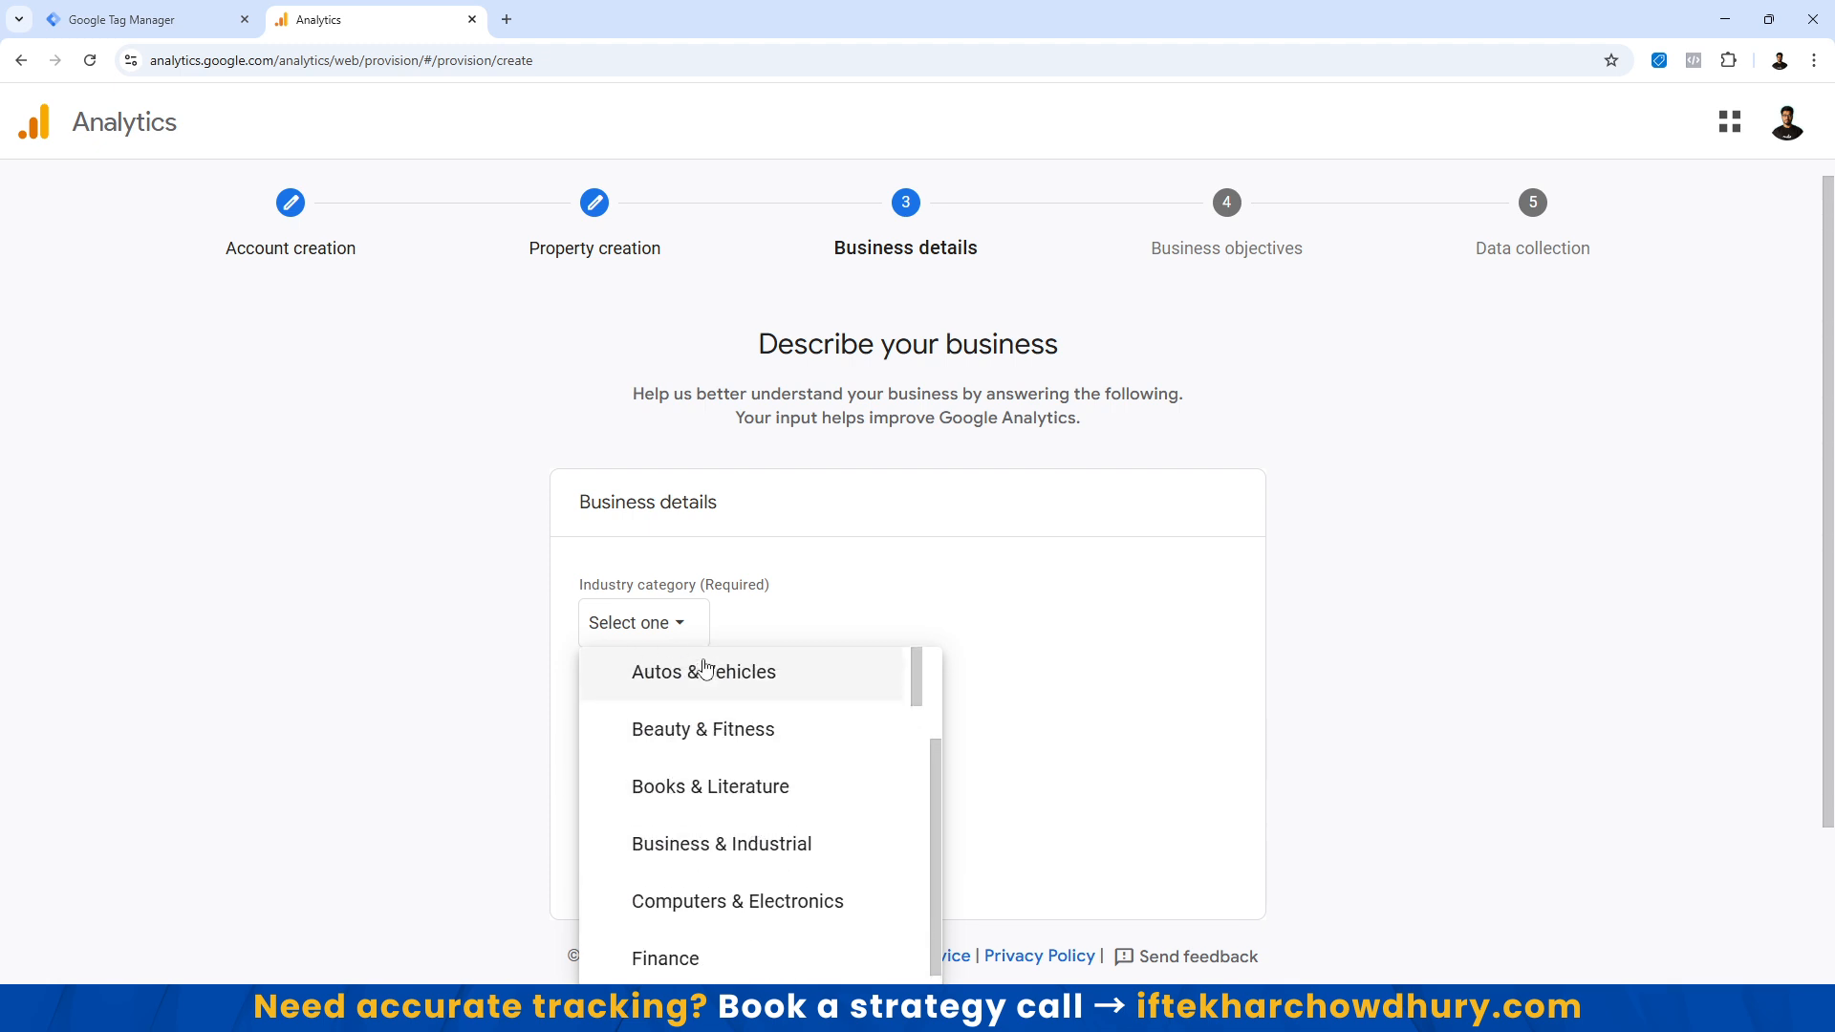
pyautogui.scroll(-9, 680, 789)
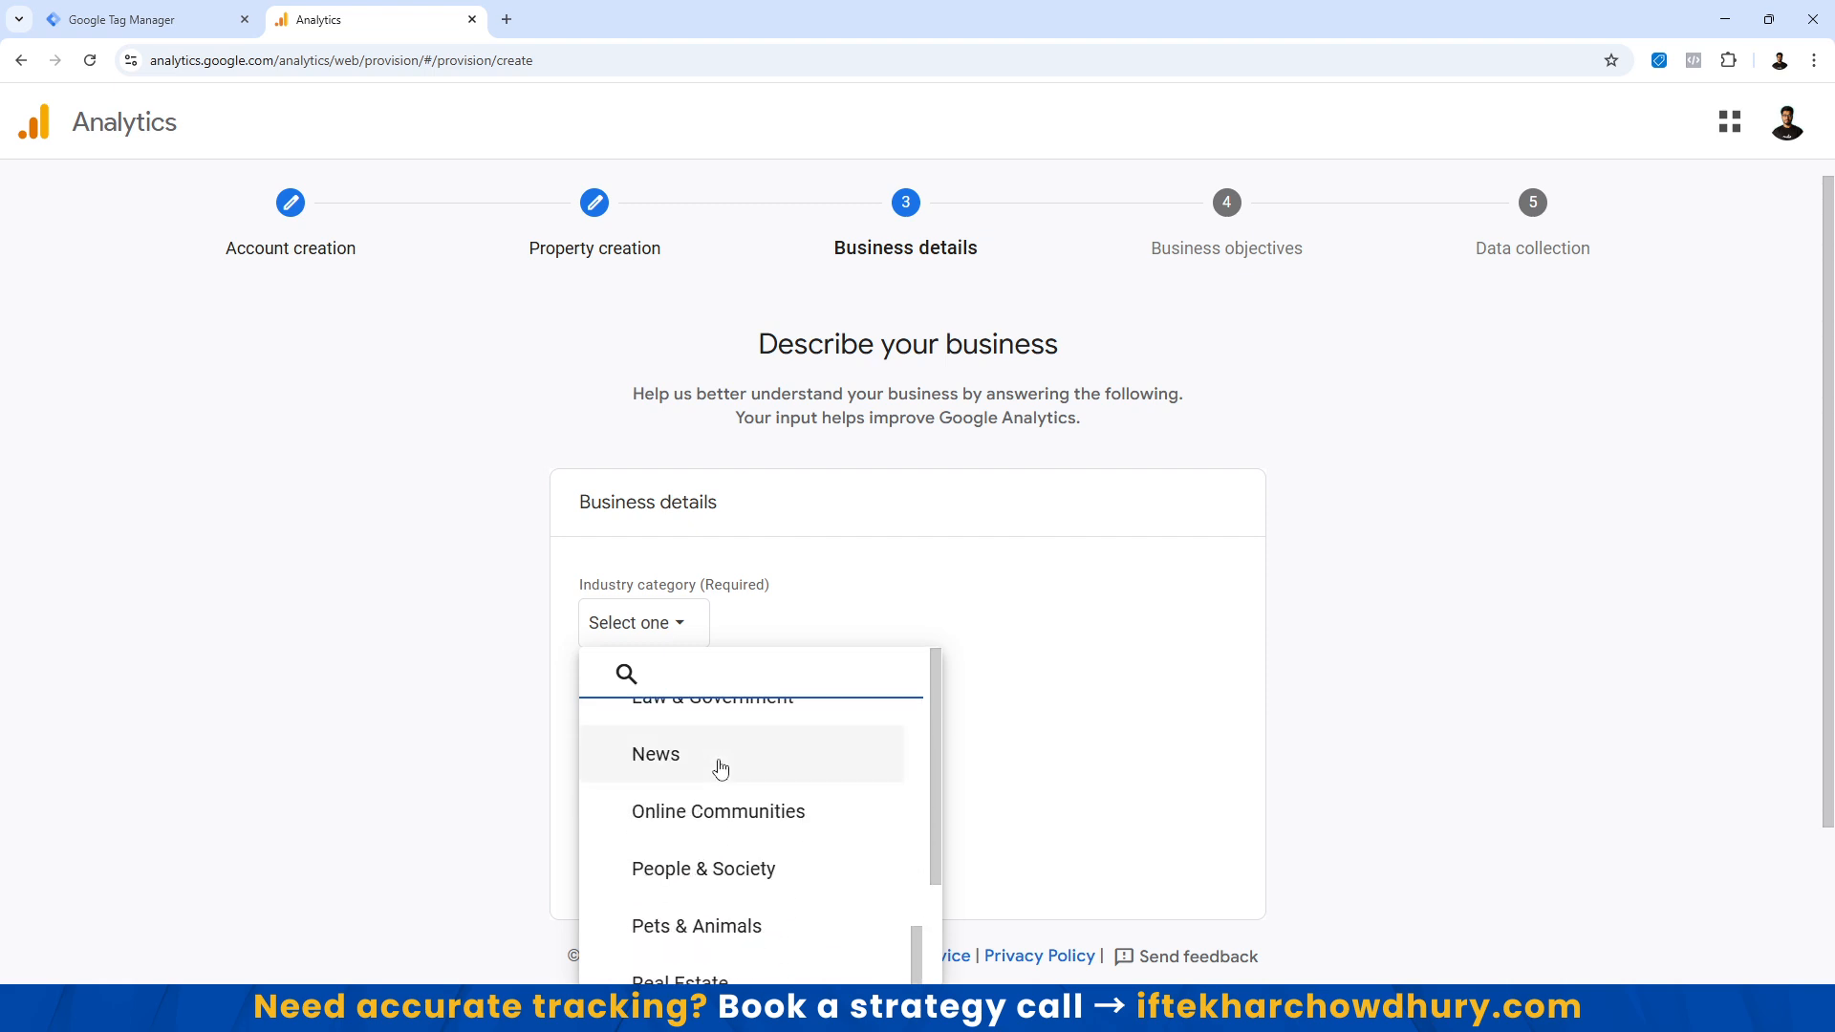
pyautogui.scroll(5, 721, 767)
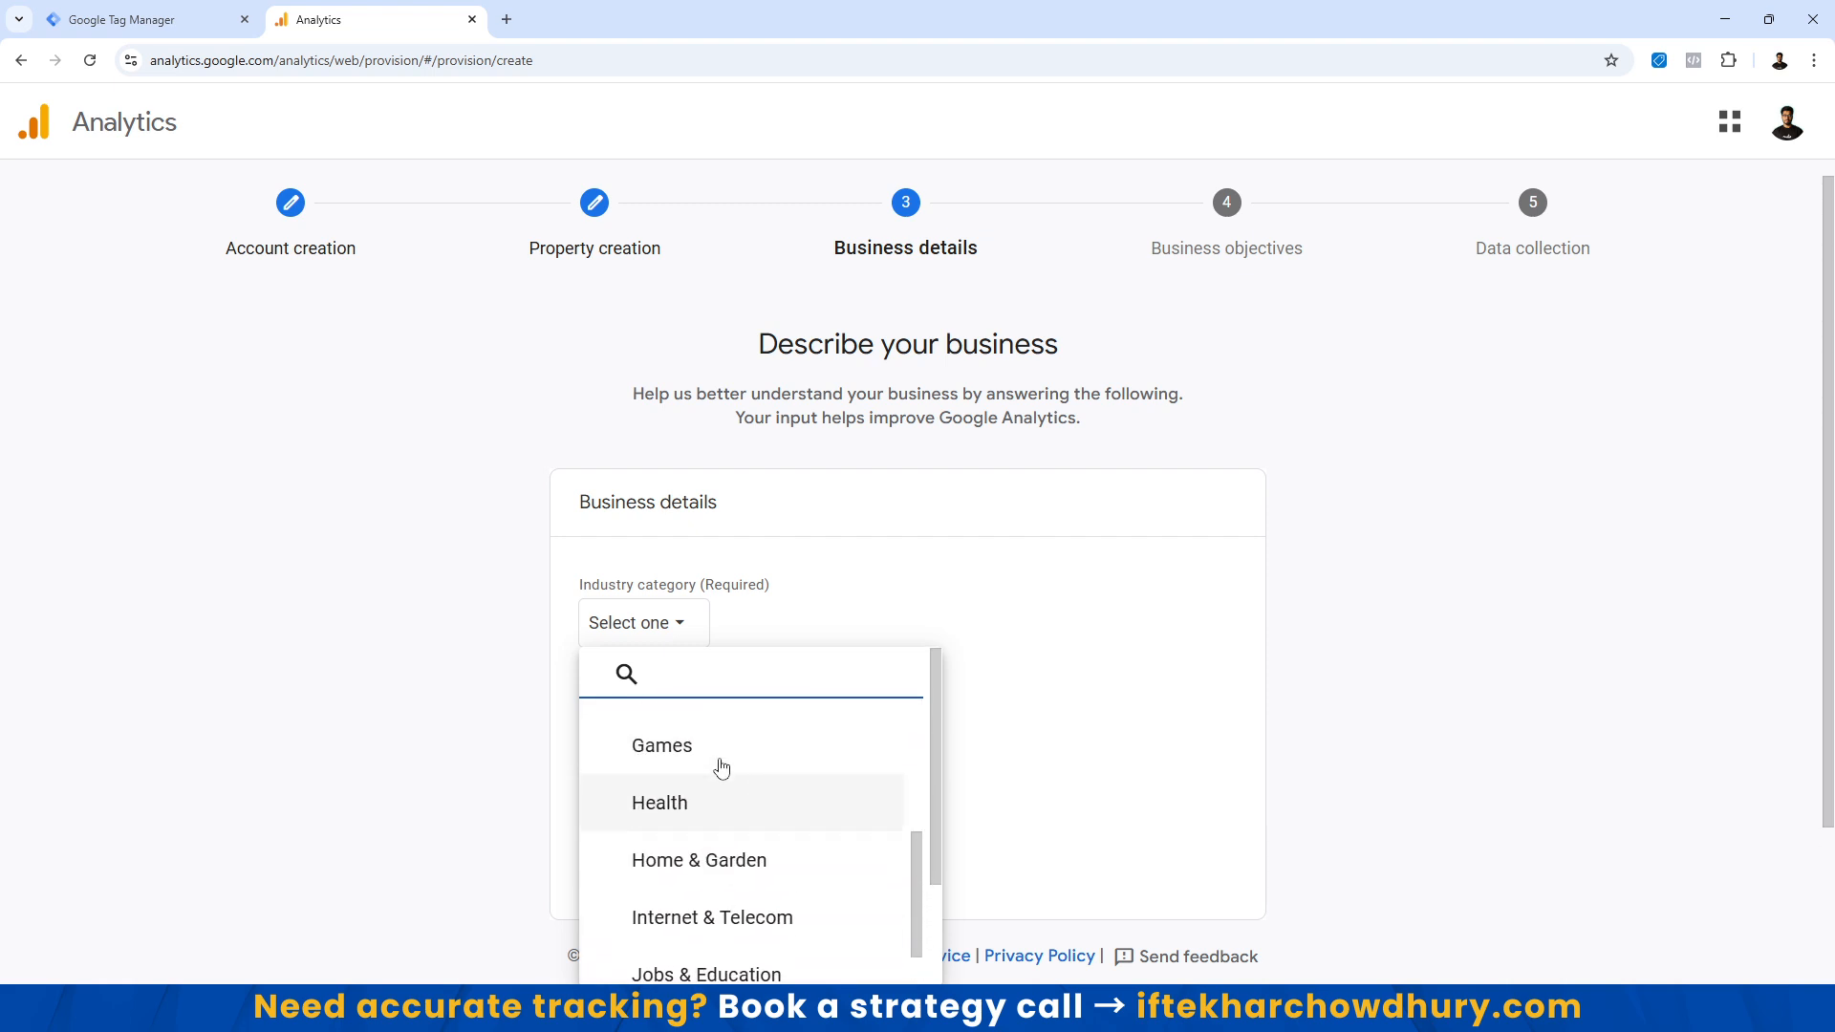
pyautogui.scroll(-3, 721, 768)
pyautogui.scroll(1, 721, 762)
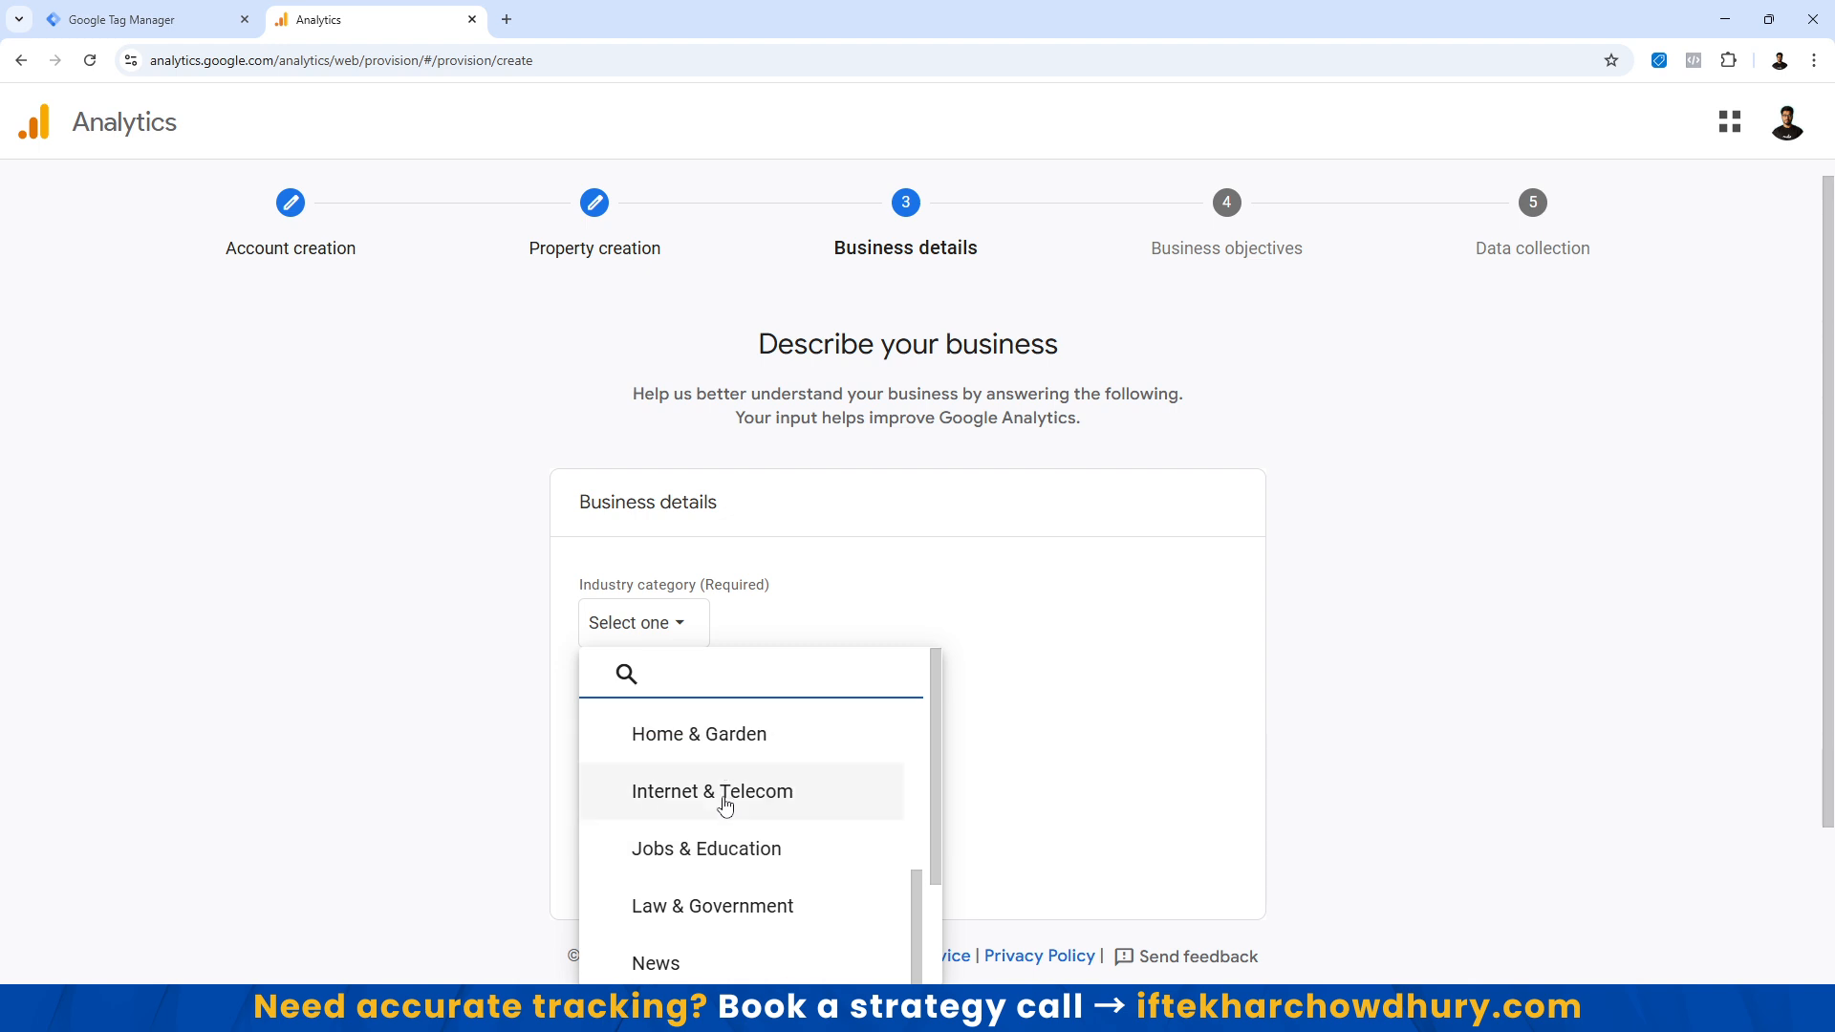
pyautogui.click(725, 803)
pyautogui.click(604, 723)
pyautogui.scroll(-1, 954, 639)
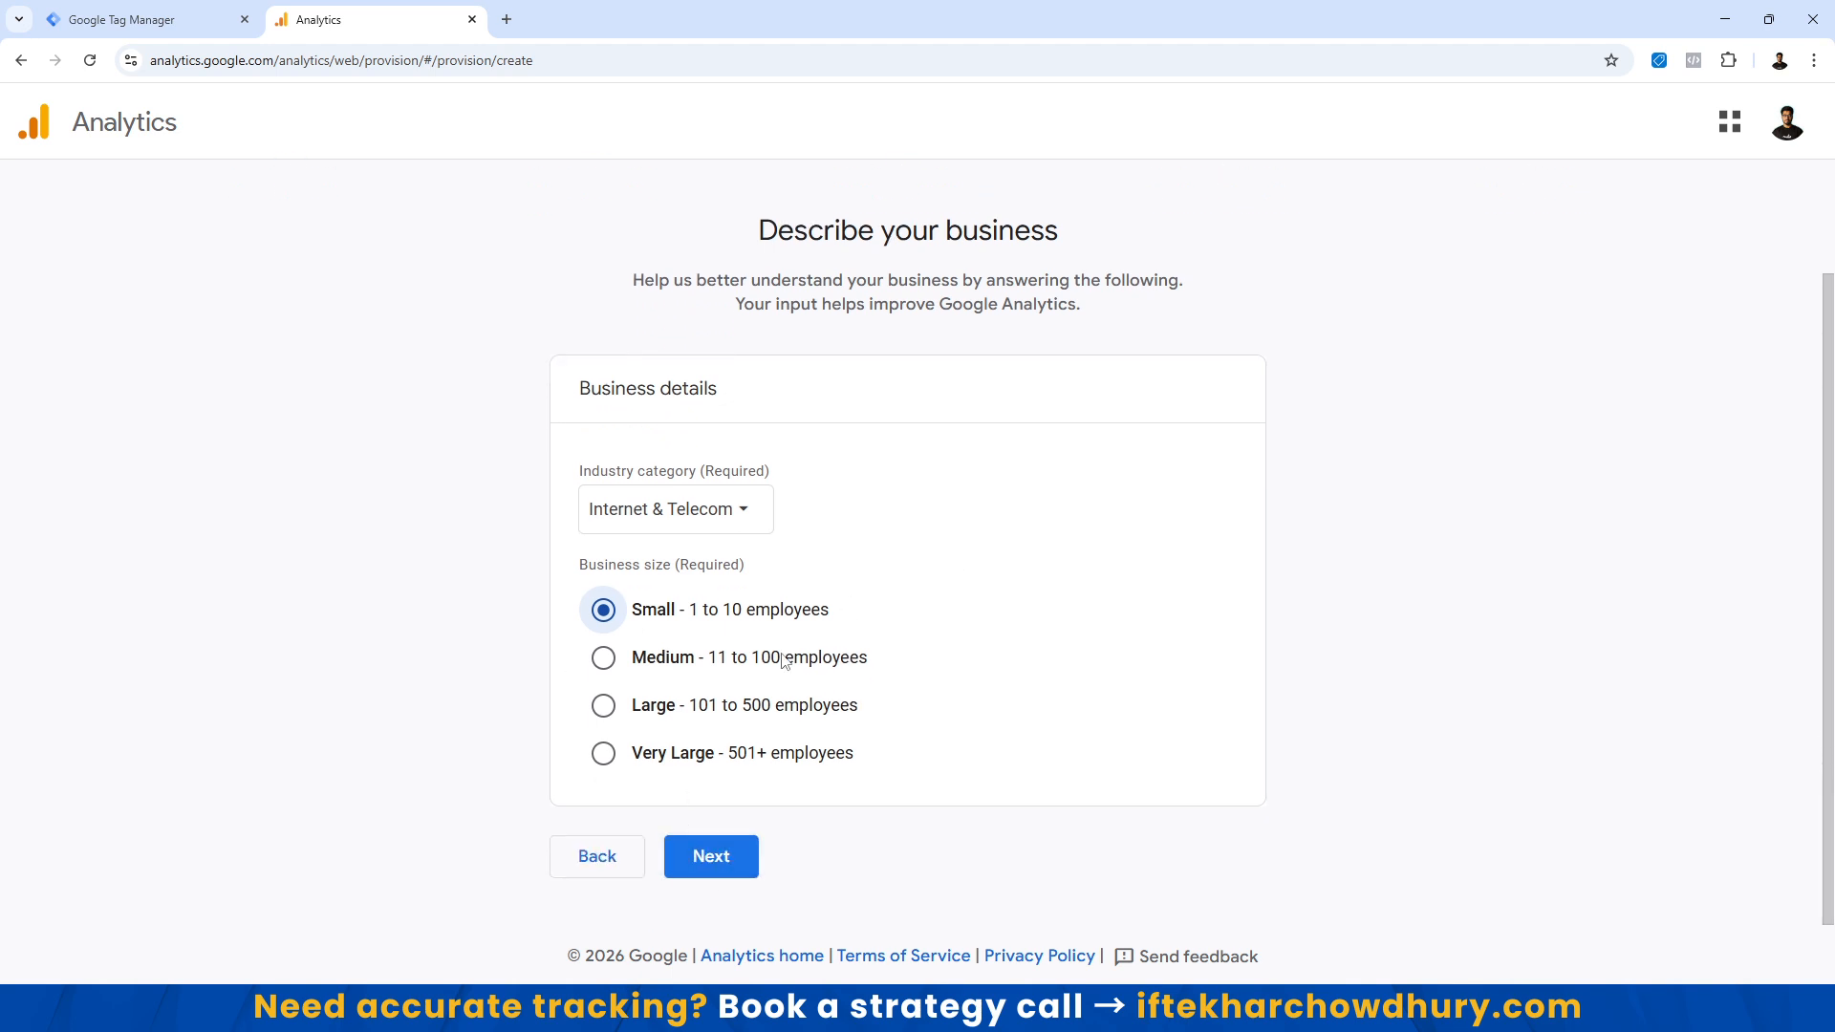
pyautogui.click(711, 857)
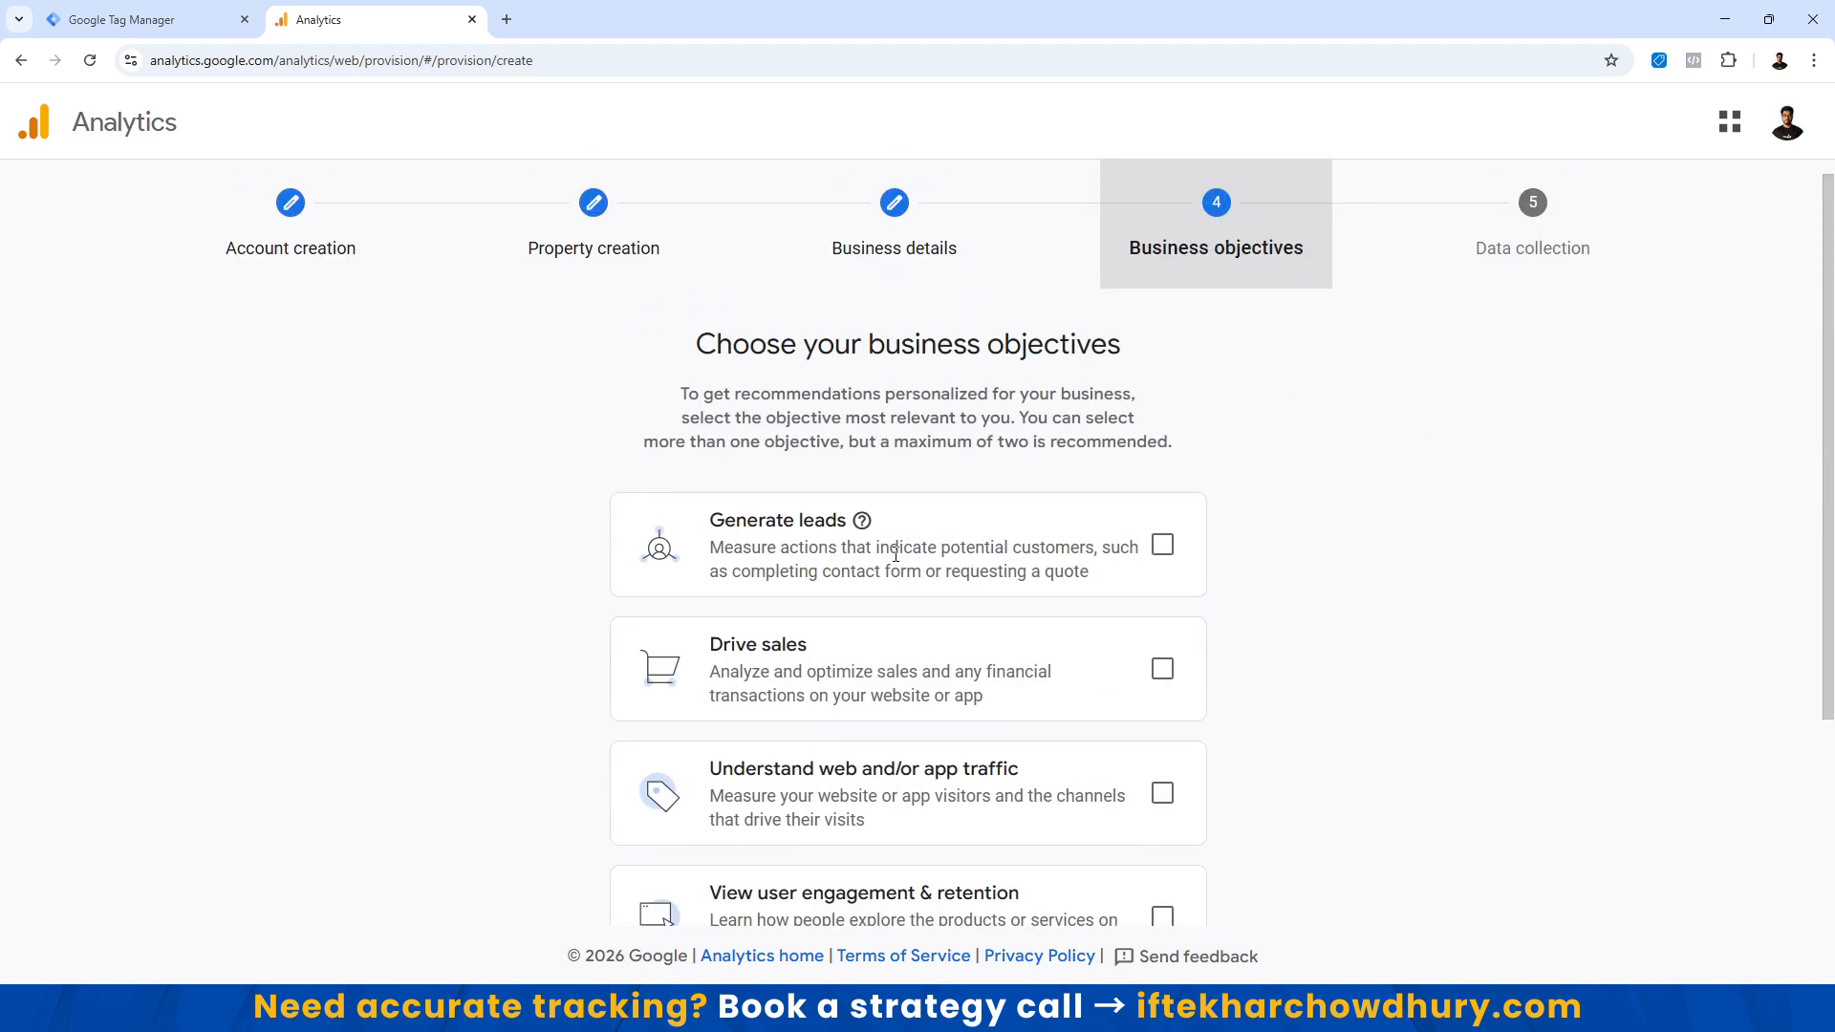
# Select "Other business objectives" as the business objective and create the property.
pyautogui.scroll(-3, 886, 551)
pyautogui.scroll(3, 873, 695)
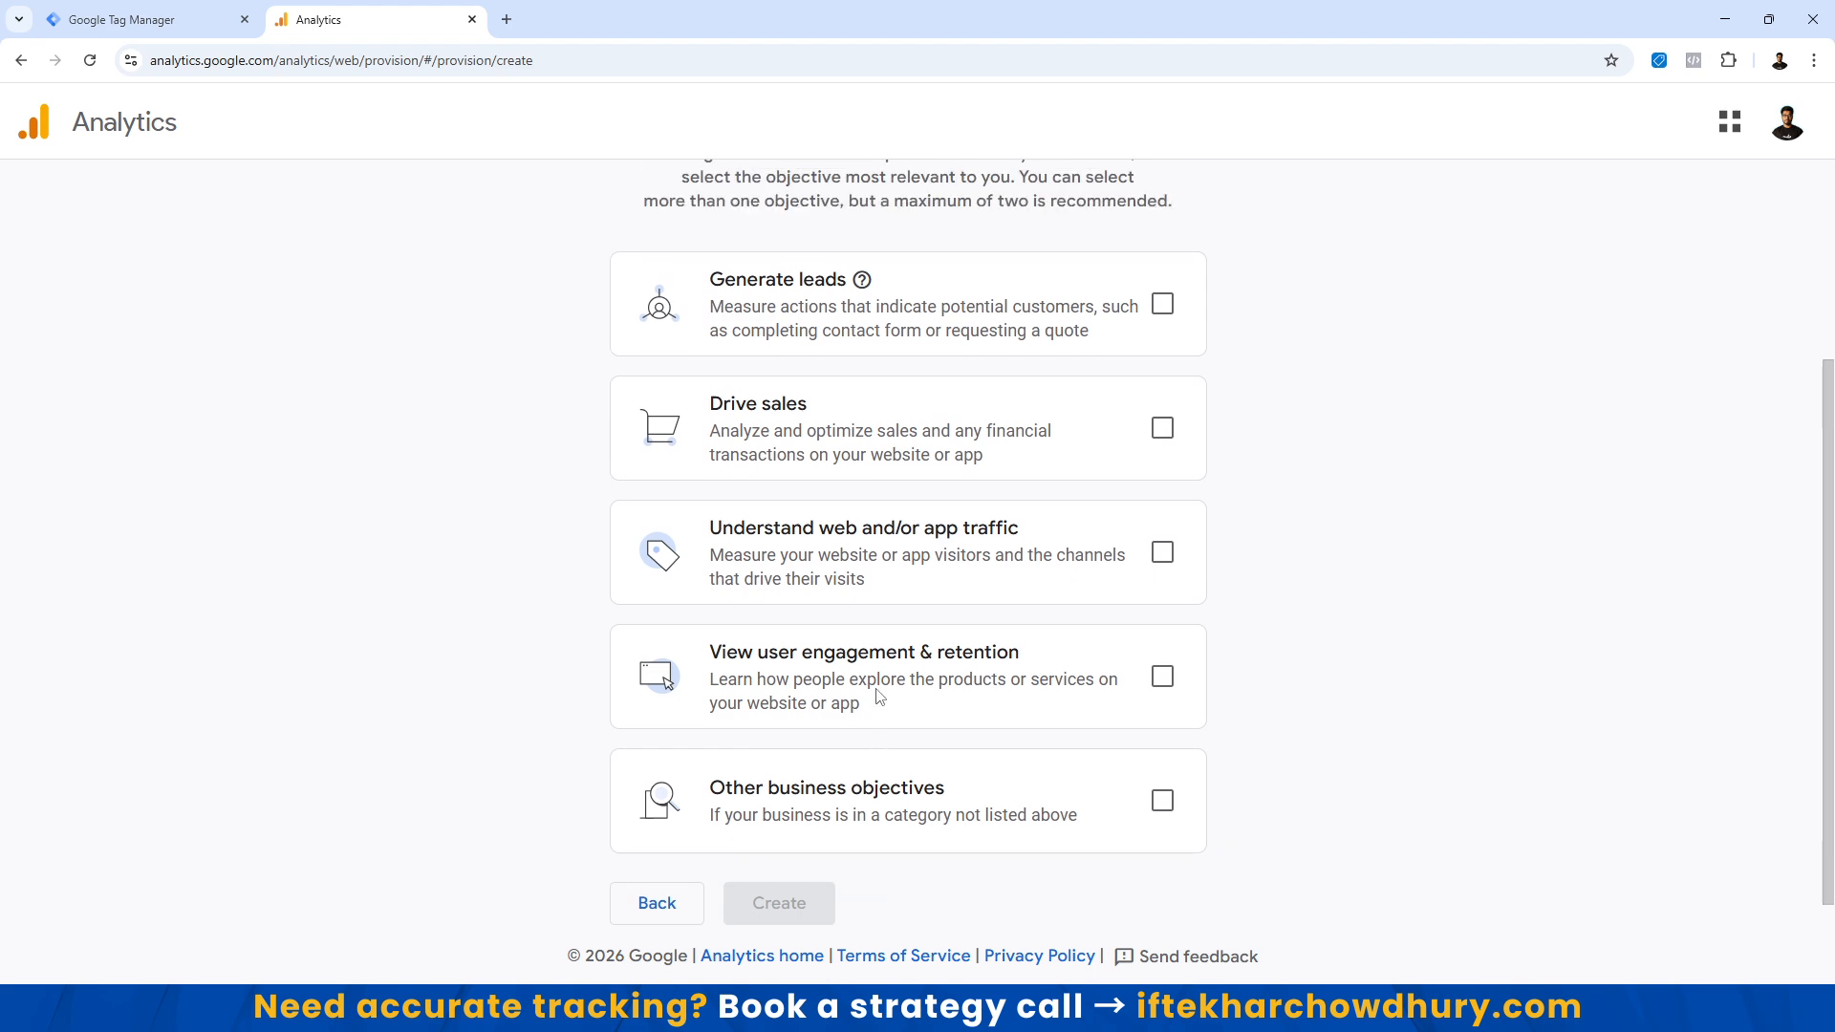
pyautogui.scroll(-3, 977, 655)
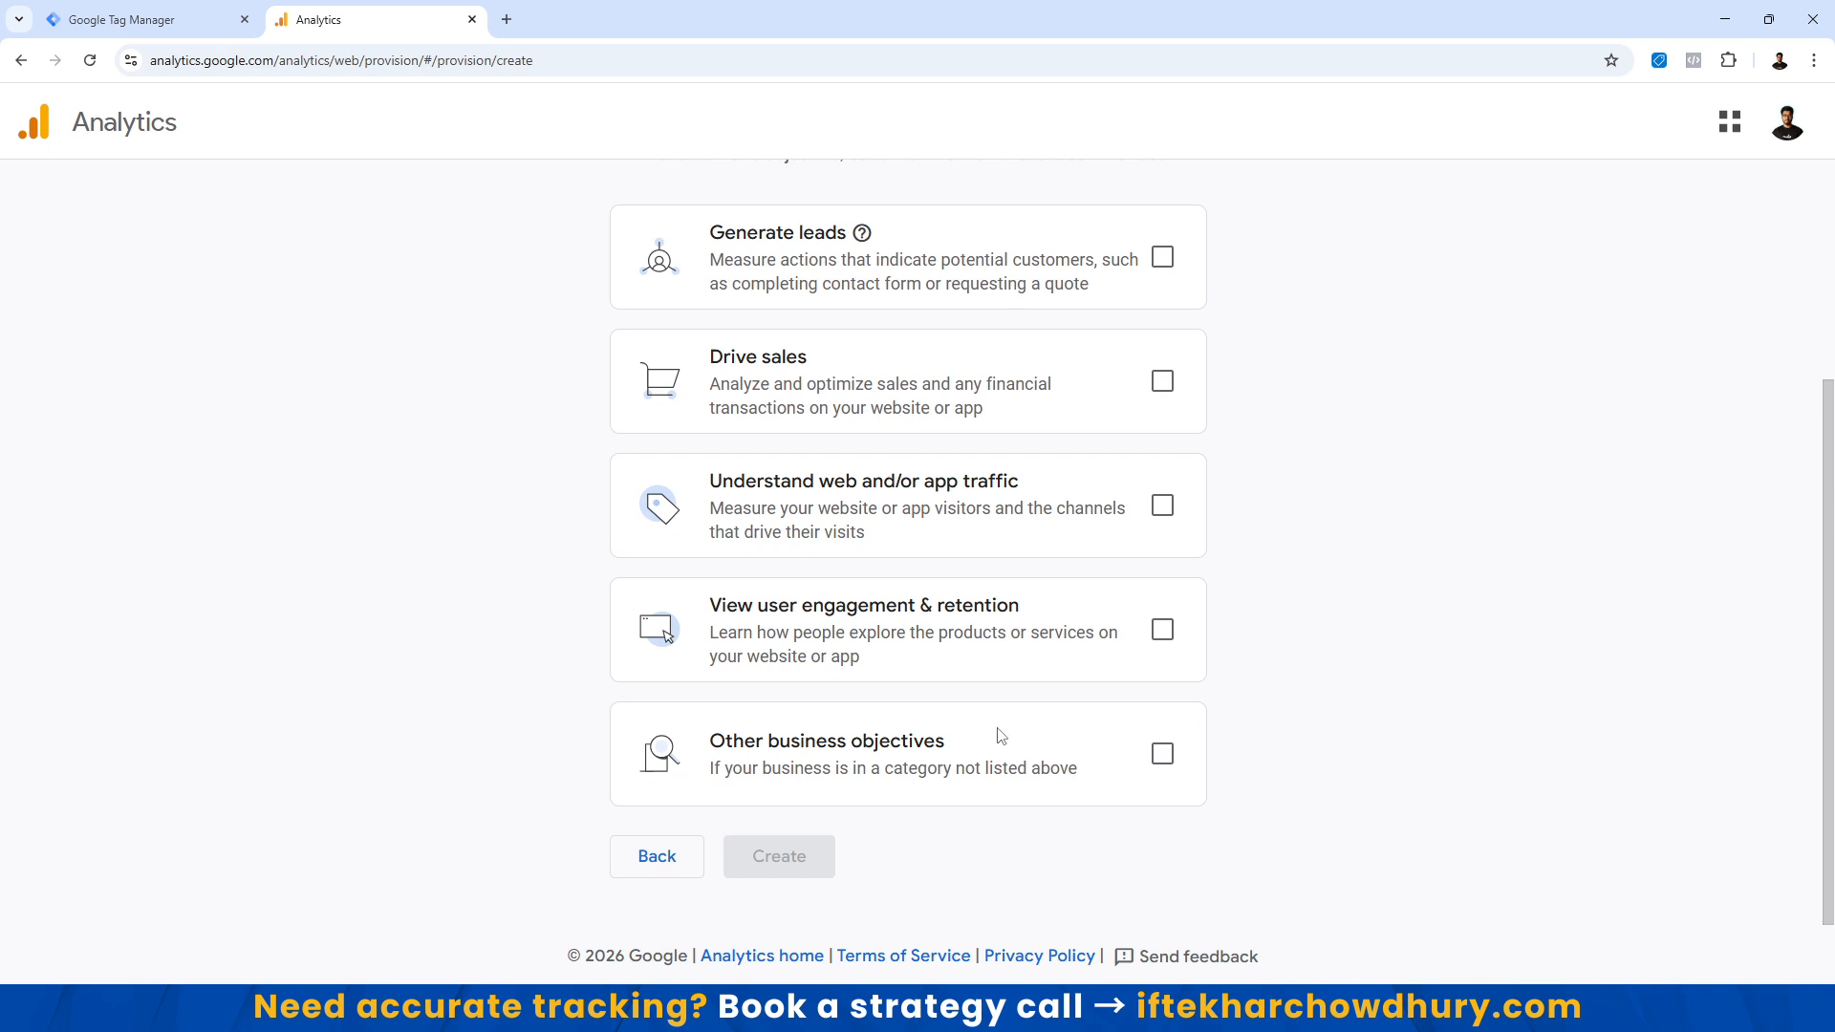
pyautogui.click(1162, 754)
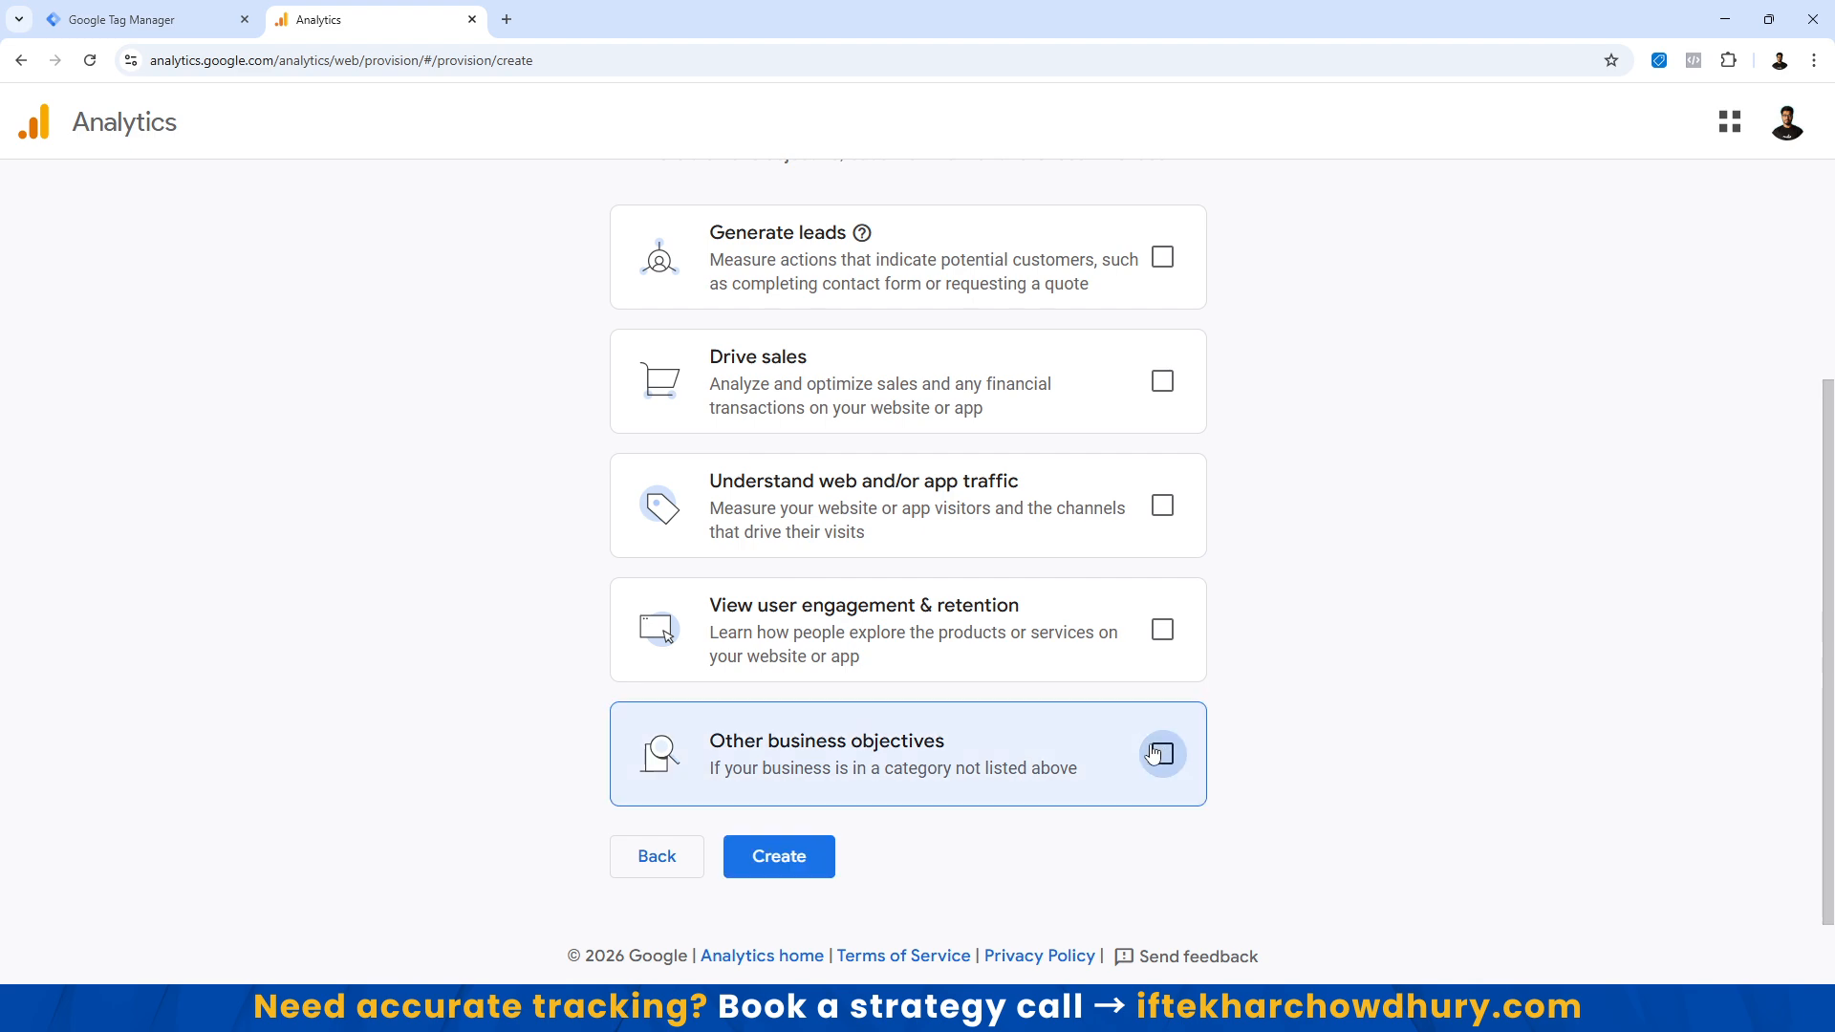
pyautogui.click(779, 856)
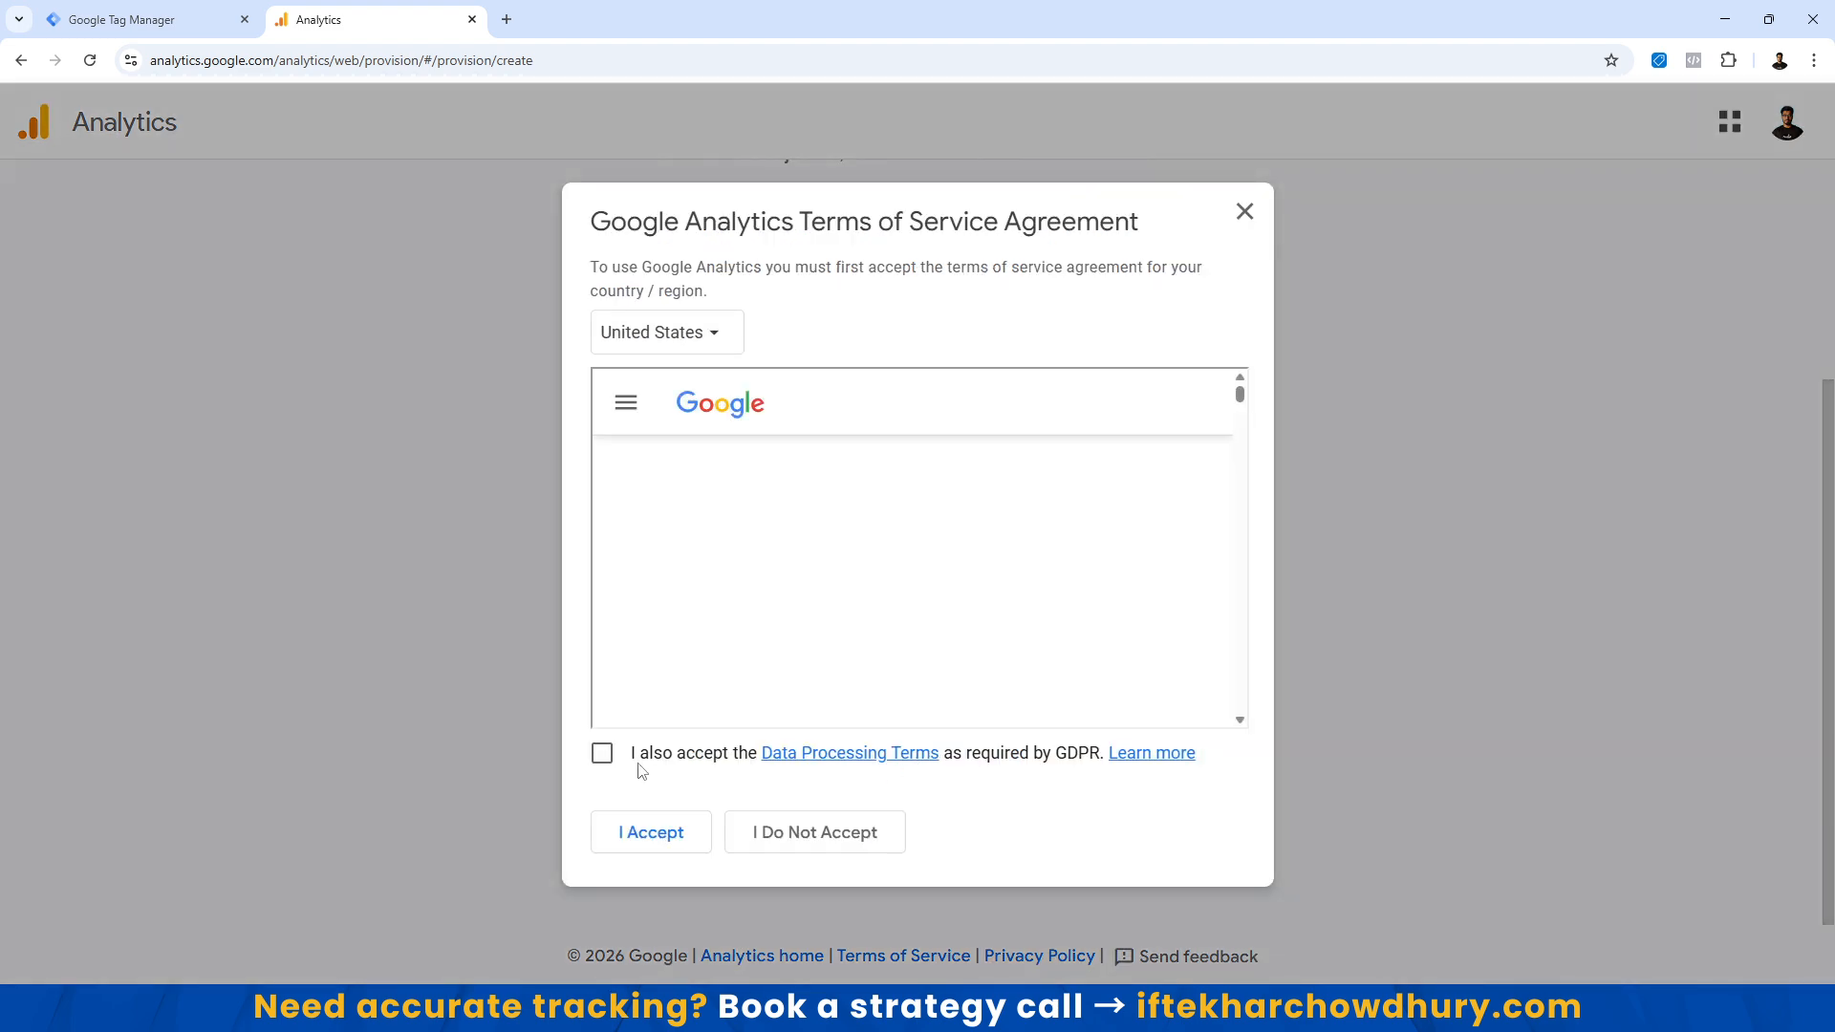
# Accept the United States Google Analytics Terms of Service together with the GDPR Data Processing Terms.
pyautogui.scroll(-5, 758, 580)
pyautogui.scroll(-3, 757, 580)
pyautogui.click(602, 753)
pyautogui.scroll(-5, 887, 603)
pyautogui.scroll(-5, 887, 603)
pyautogui.click(629, 837)
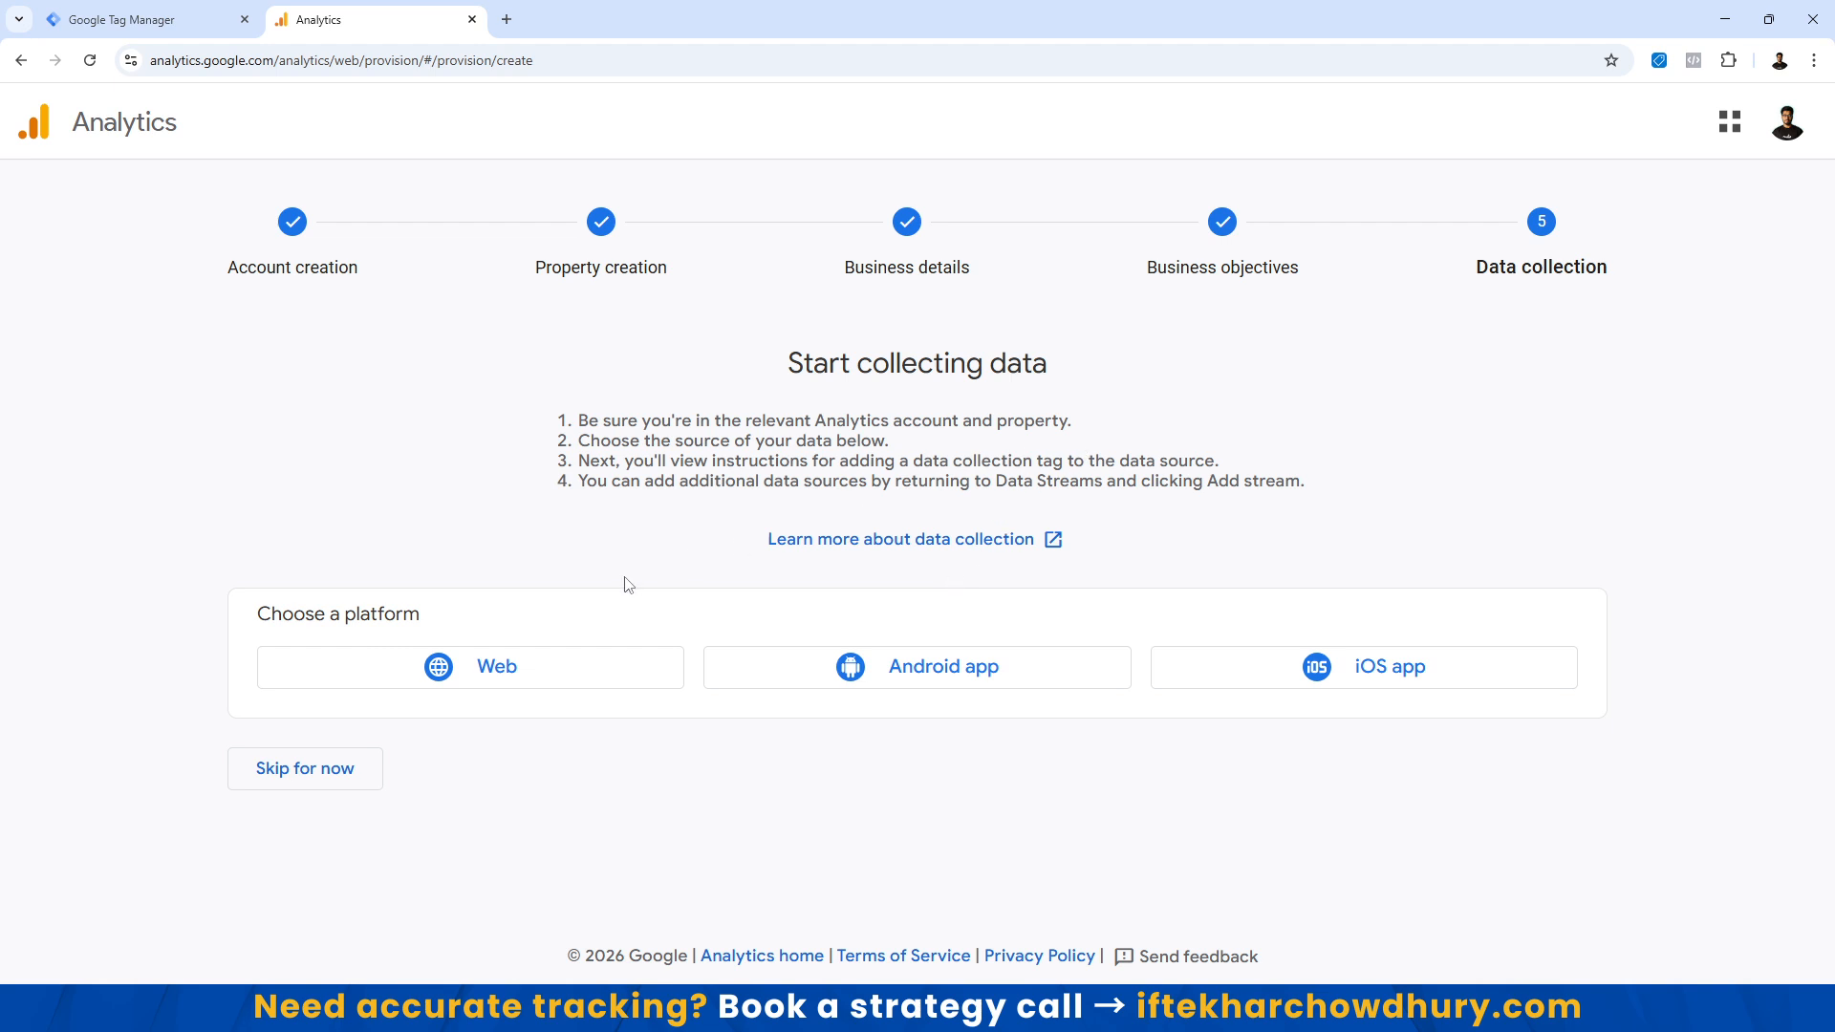
pyautogui.click(516, 689)
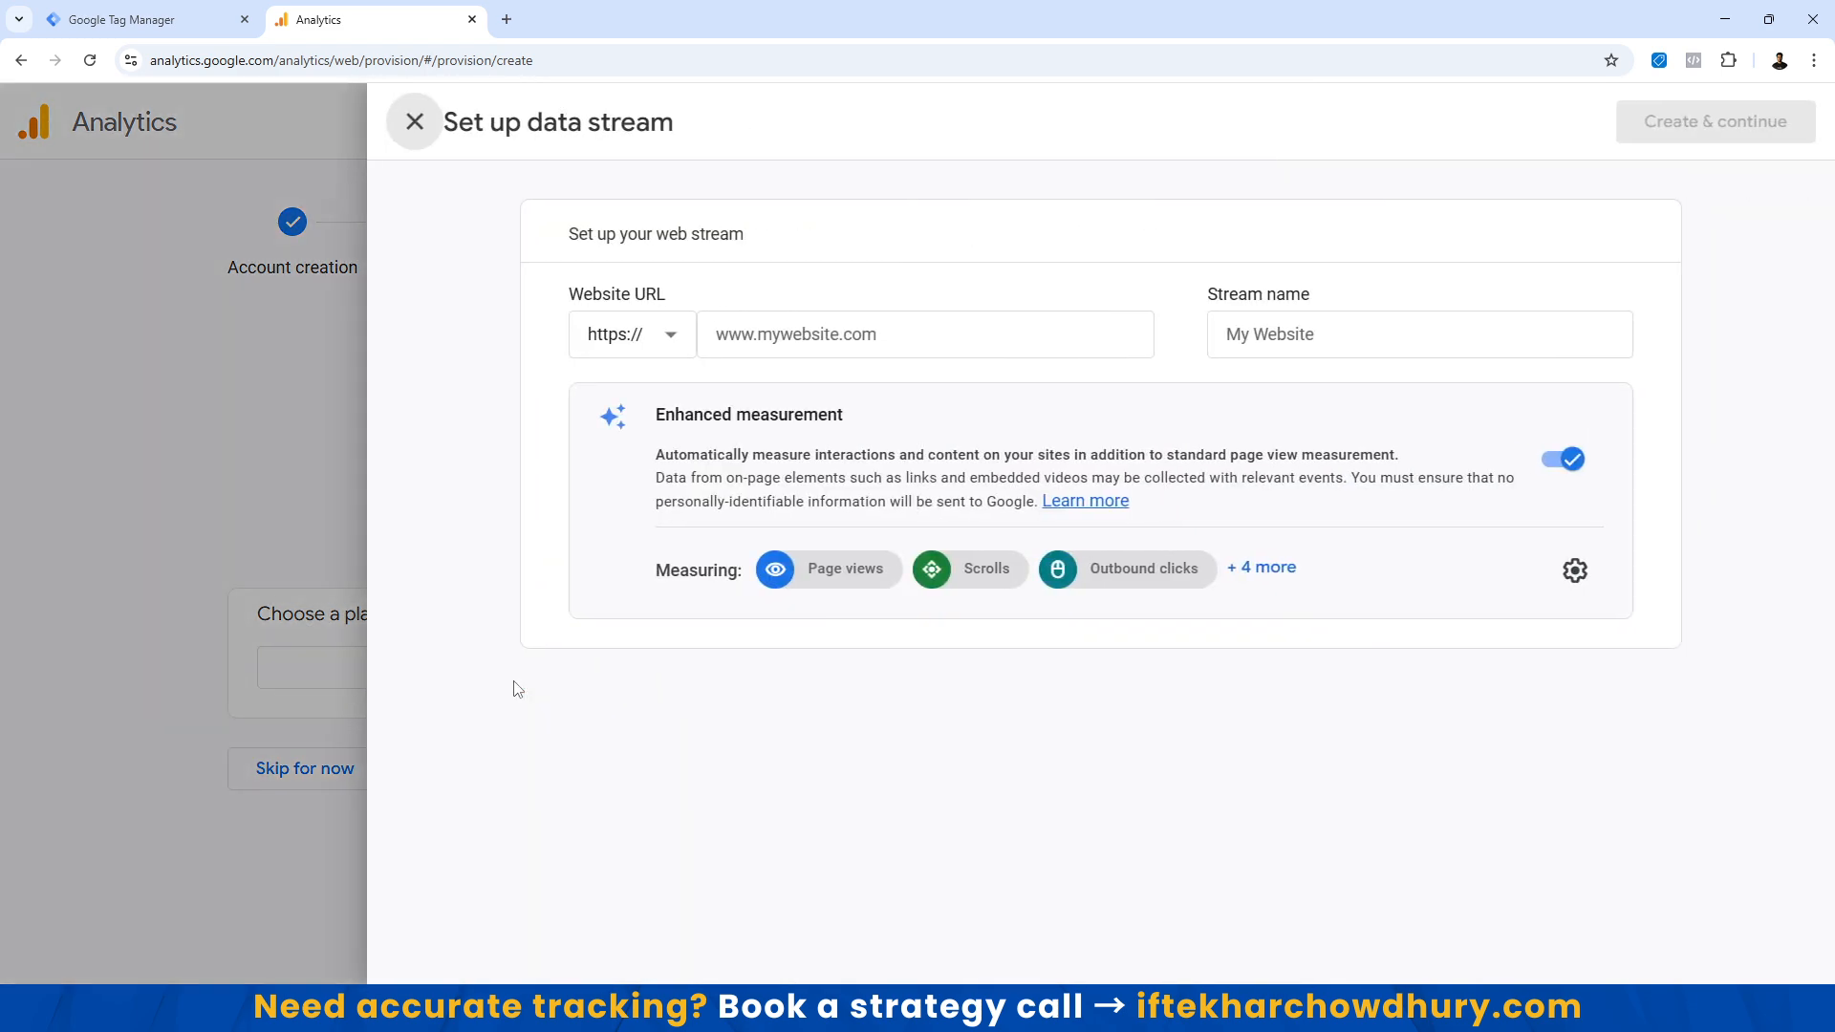
pyautogui.click(867, 334)
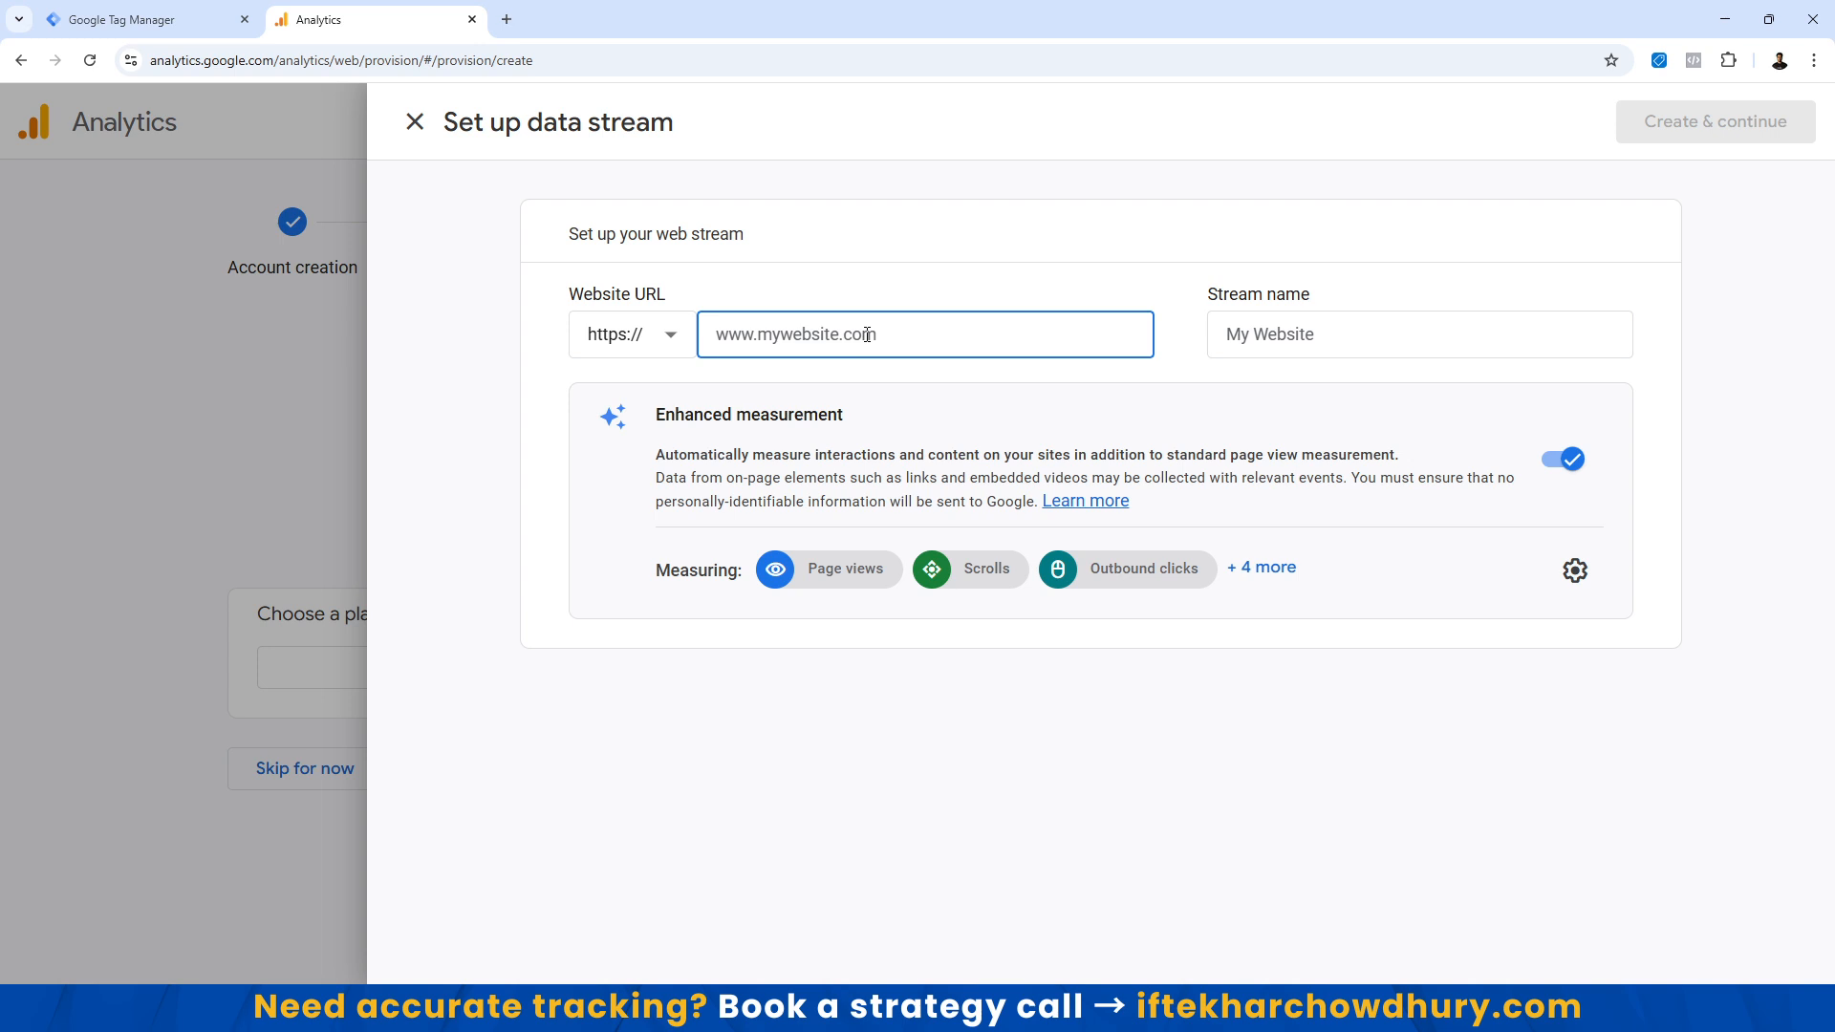
pyautogui.write('https://tutorials.iftekharchowdhury.com/')
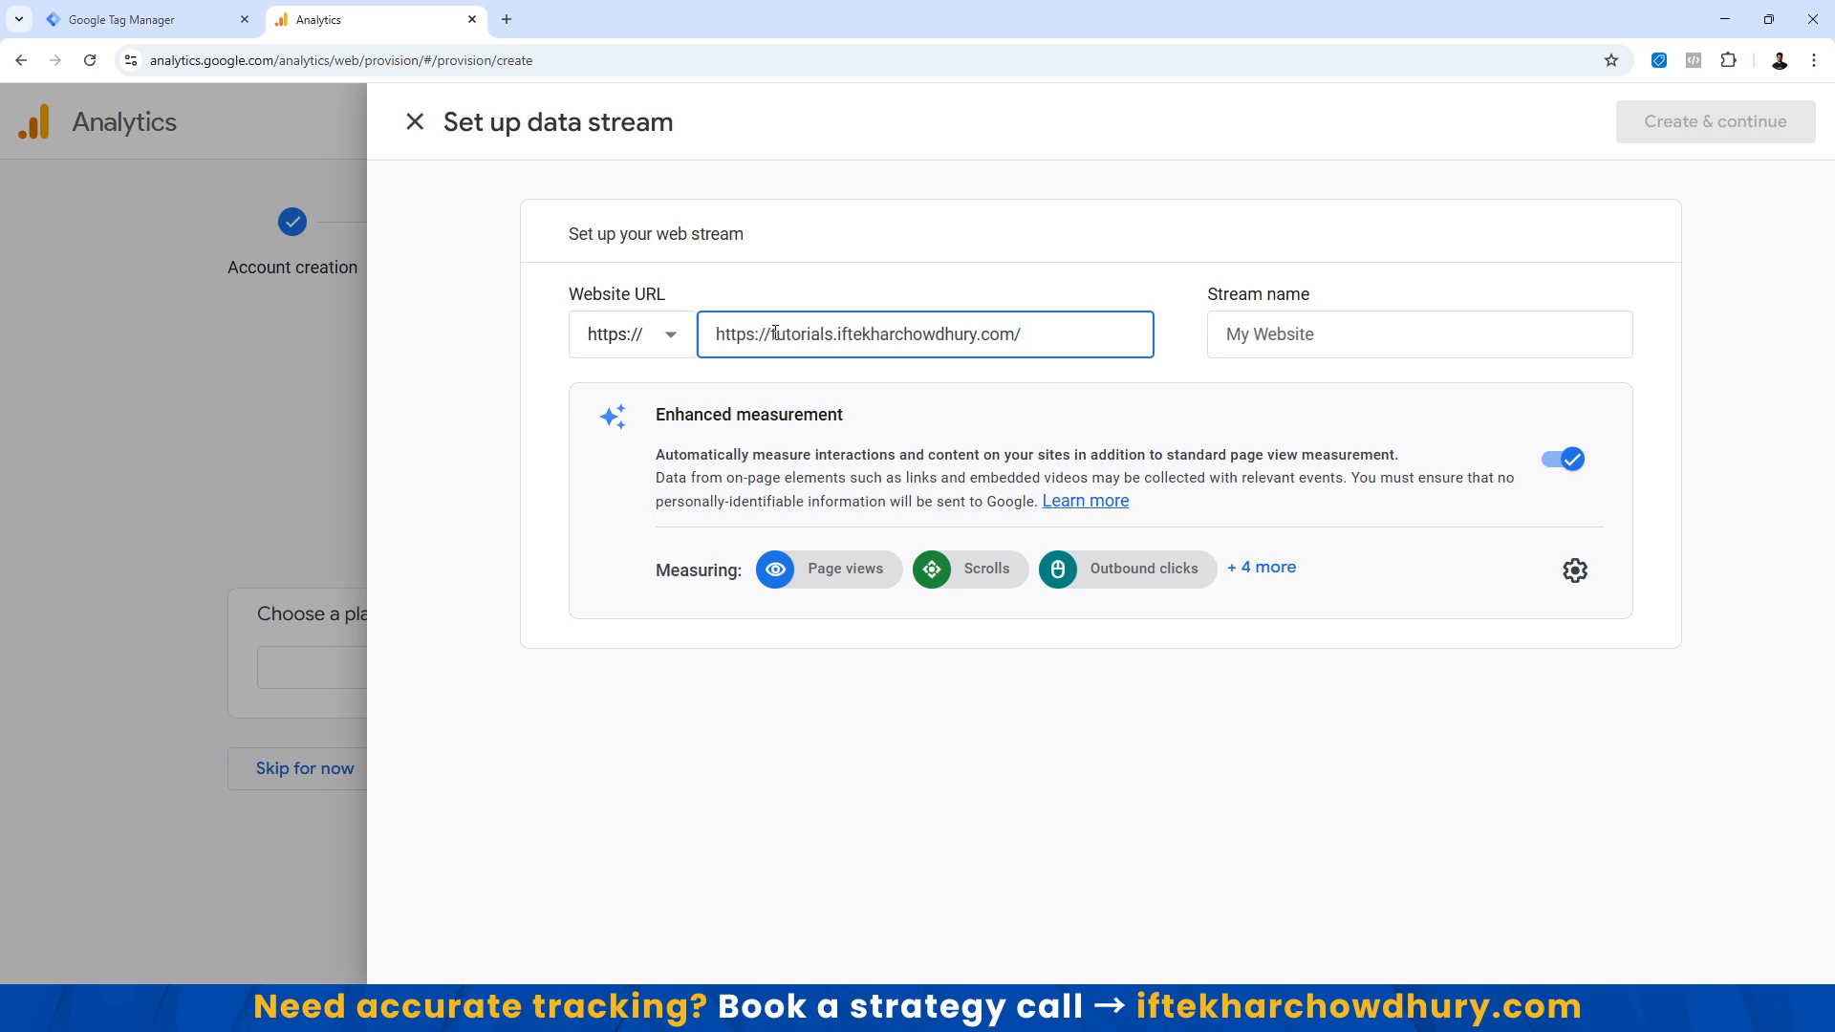
pyautogui.moveTo(772, 336); pyautogui.dragTo(710, 350)
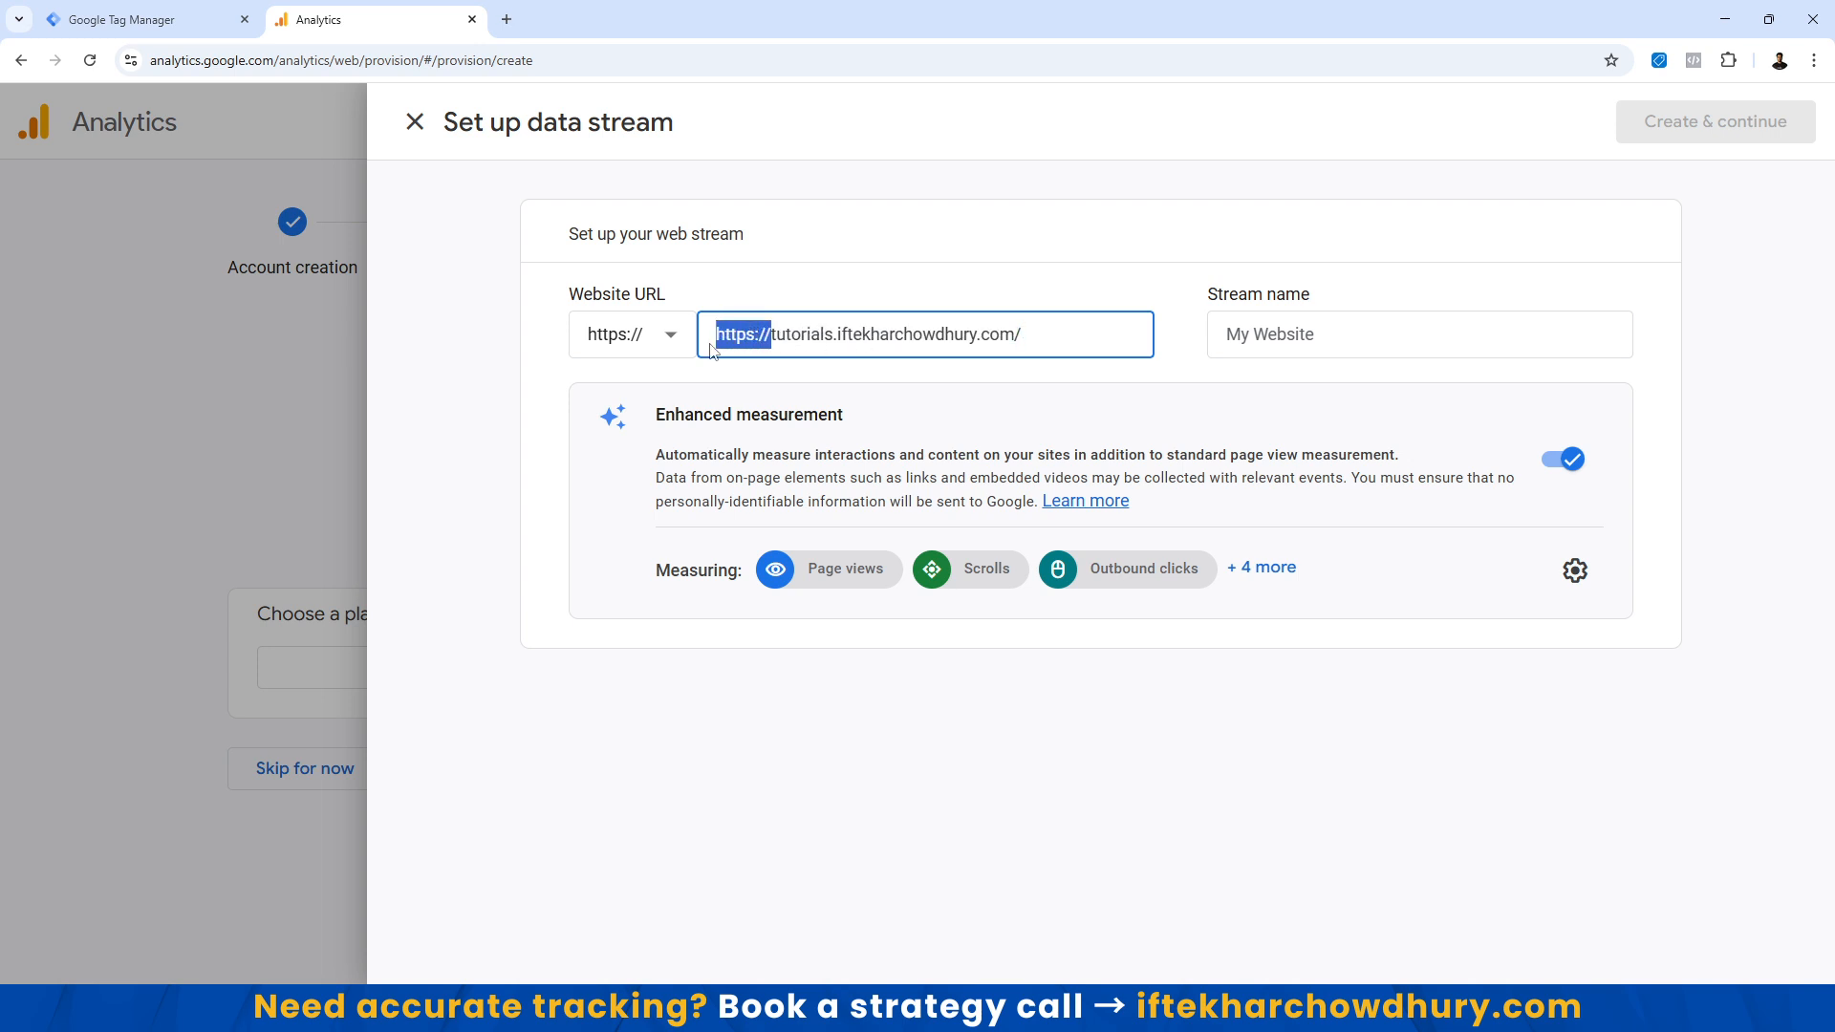
pyautogui.press('BackSpace')
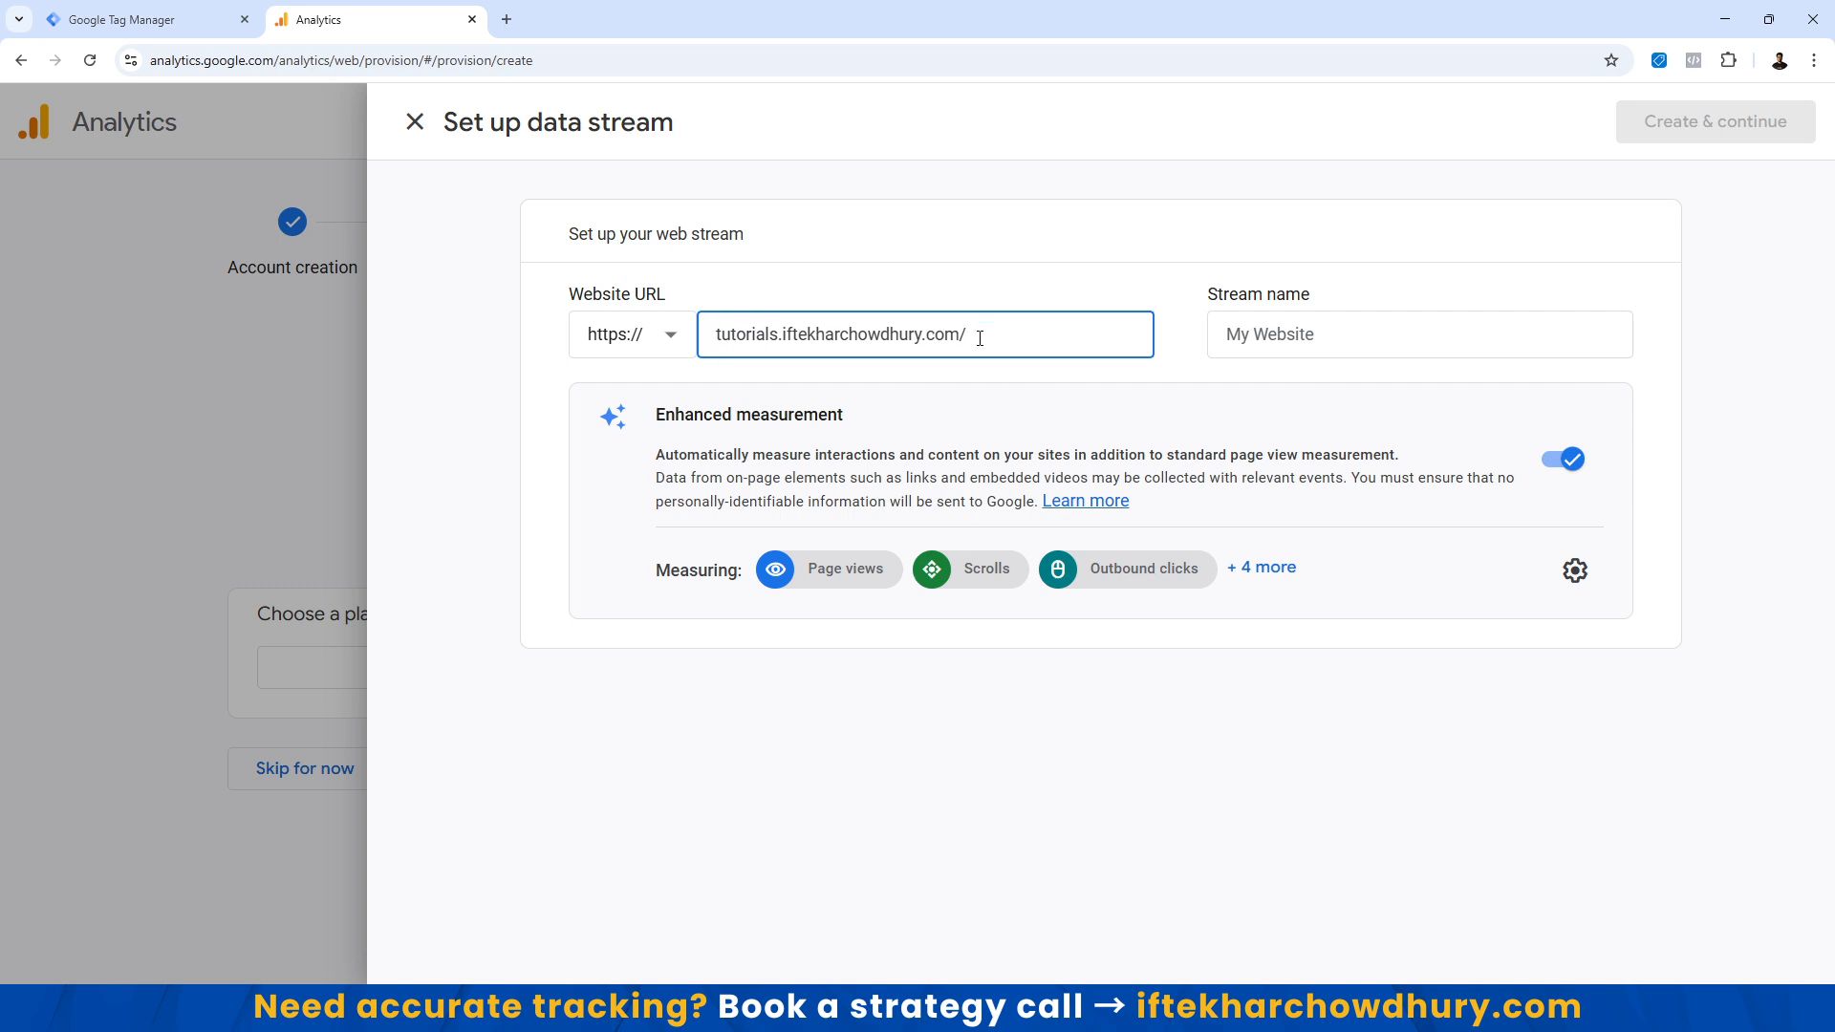
pyautogui.click(1248, 326)
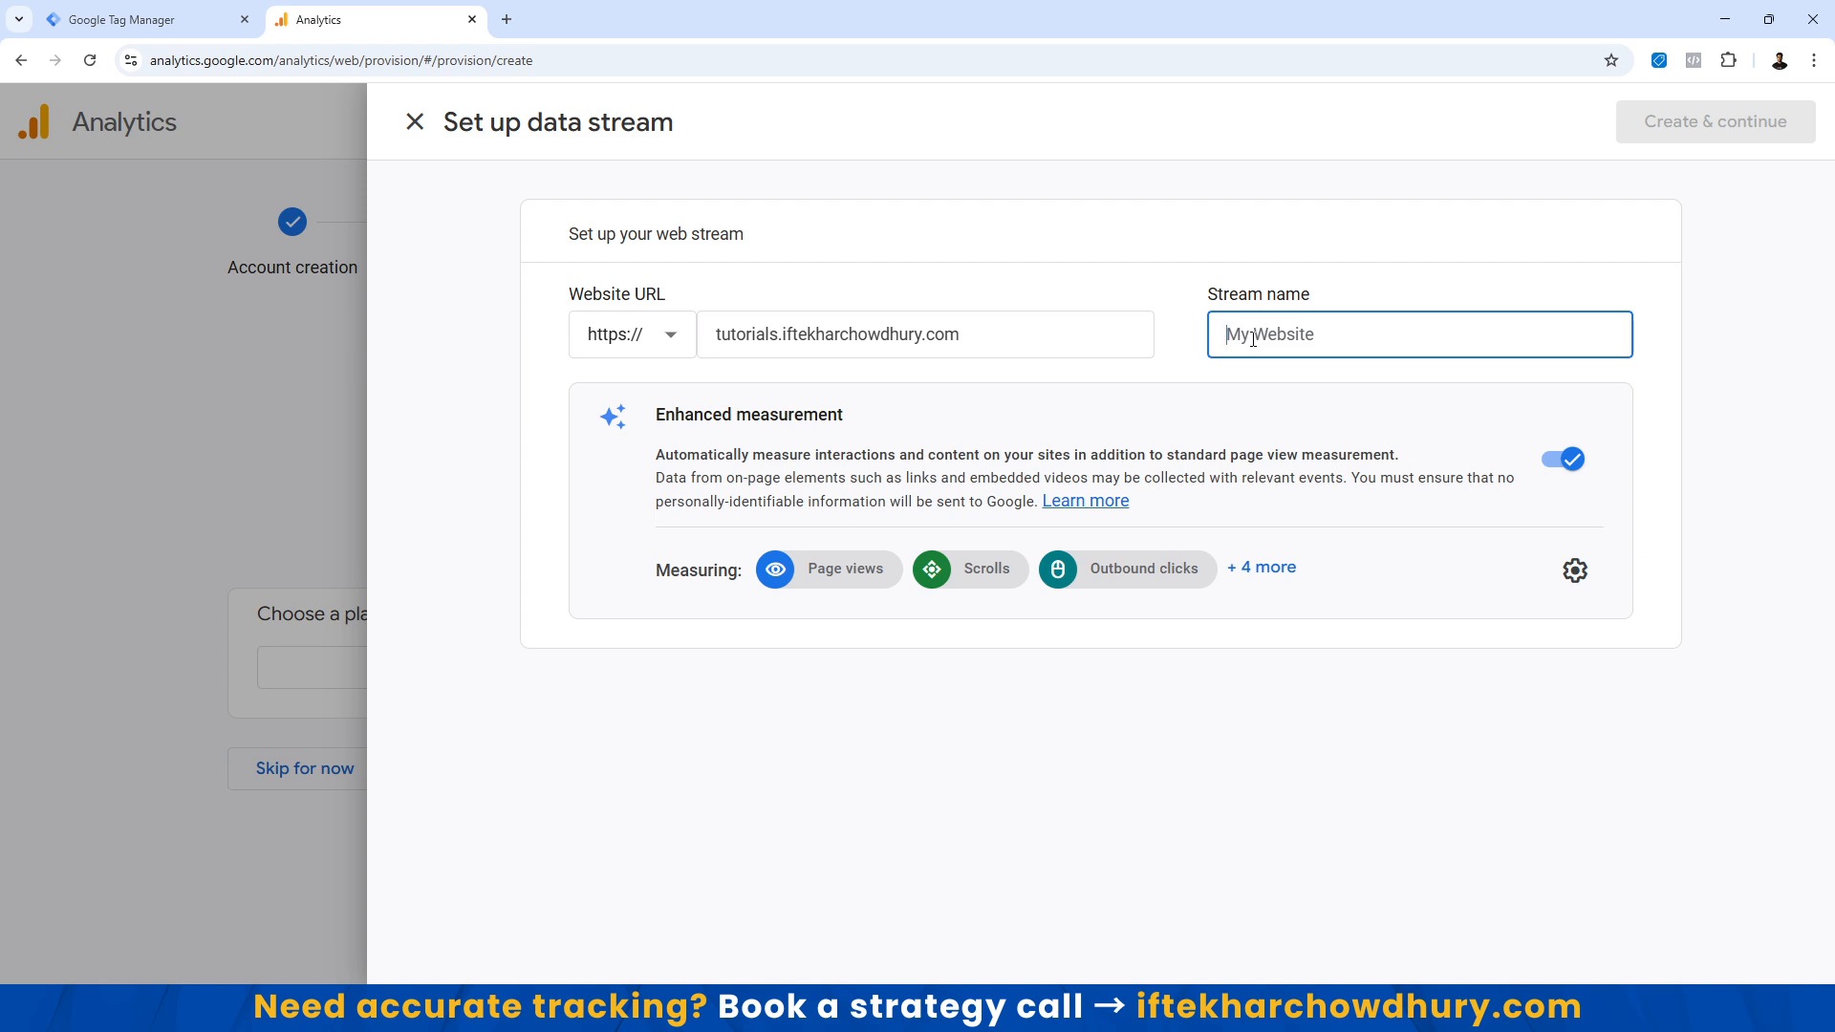
pyautogui.write('B')
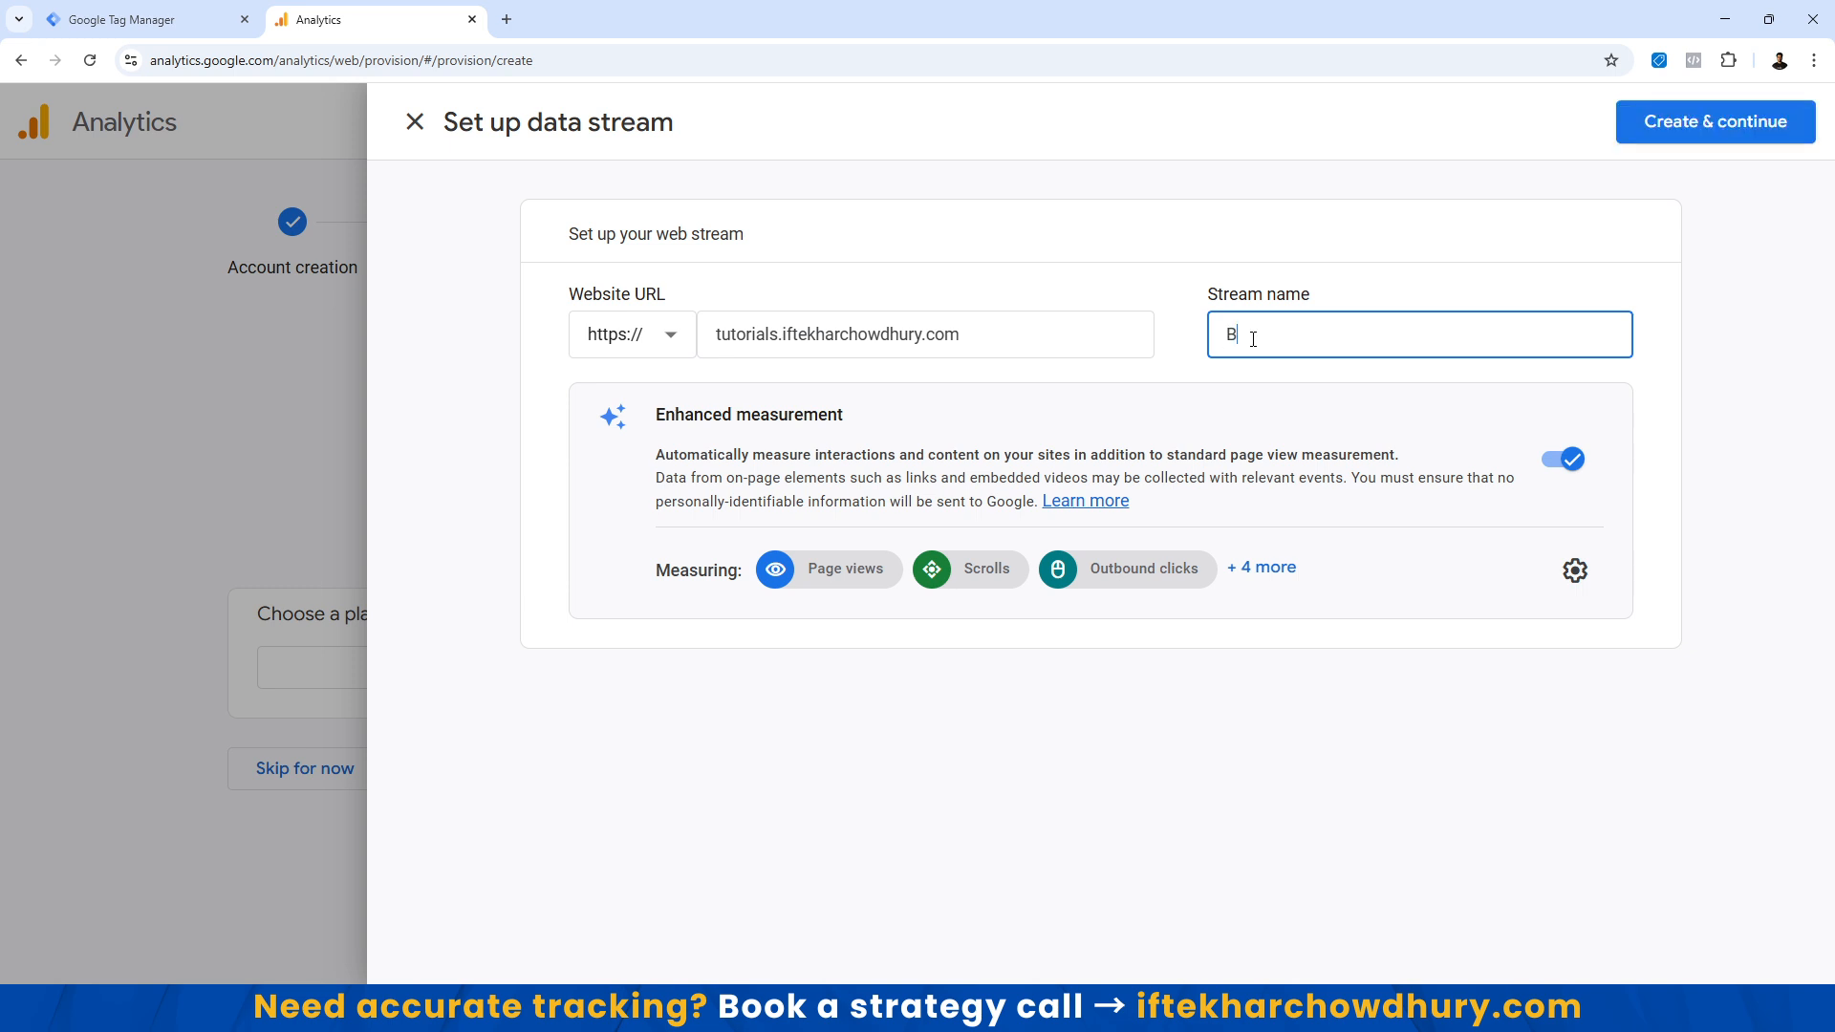
pyautogui.write('aseline Report')
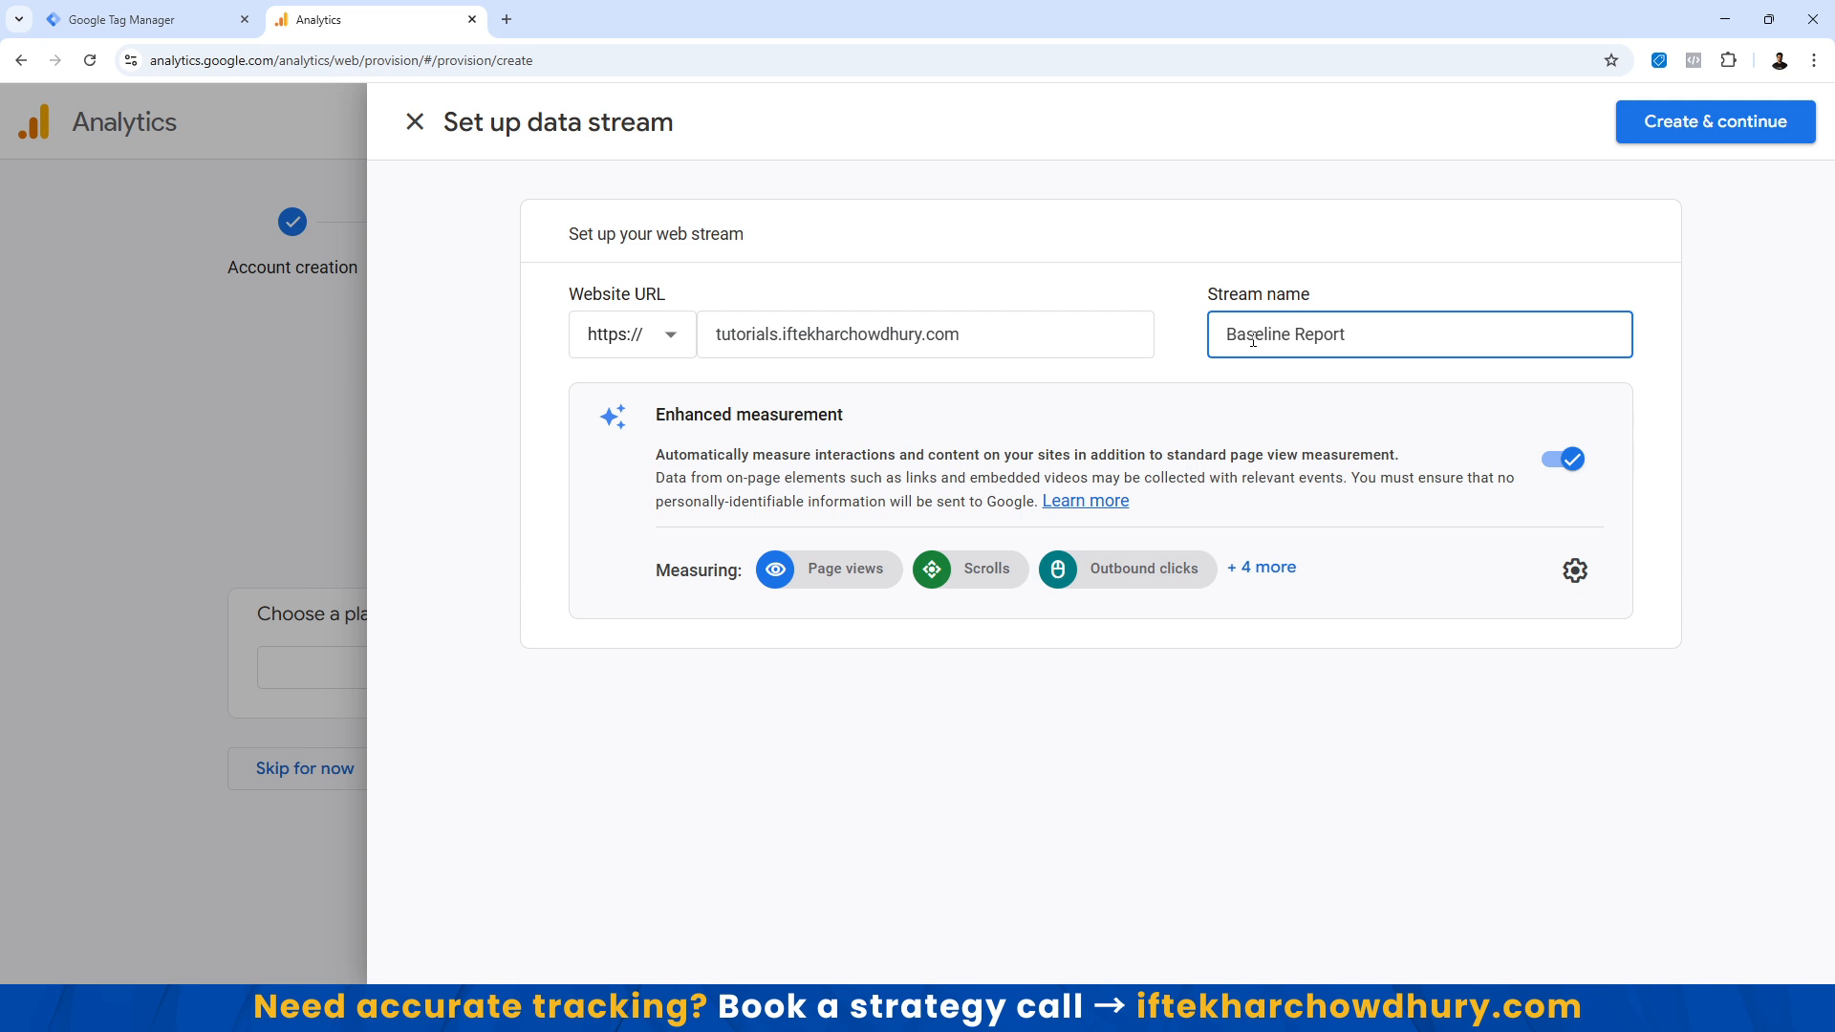
pyautogui.click(650, 349)
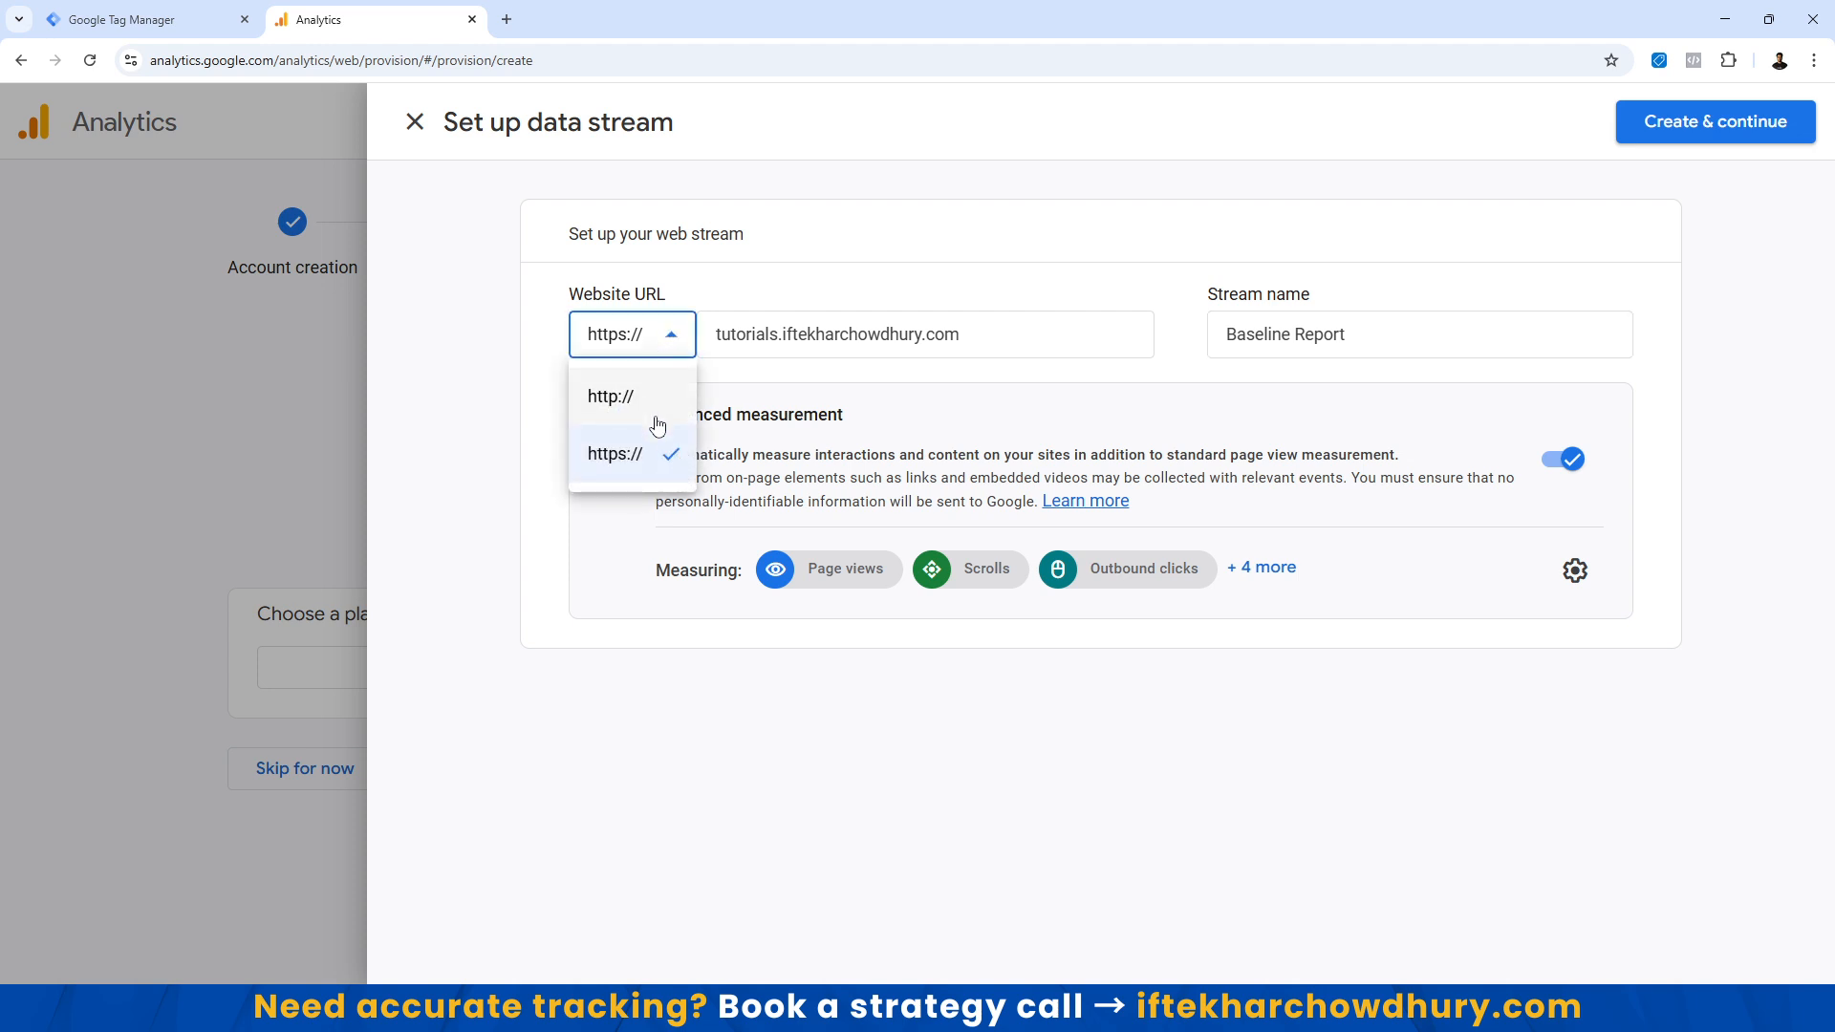
pyautogui.click(643, 465)
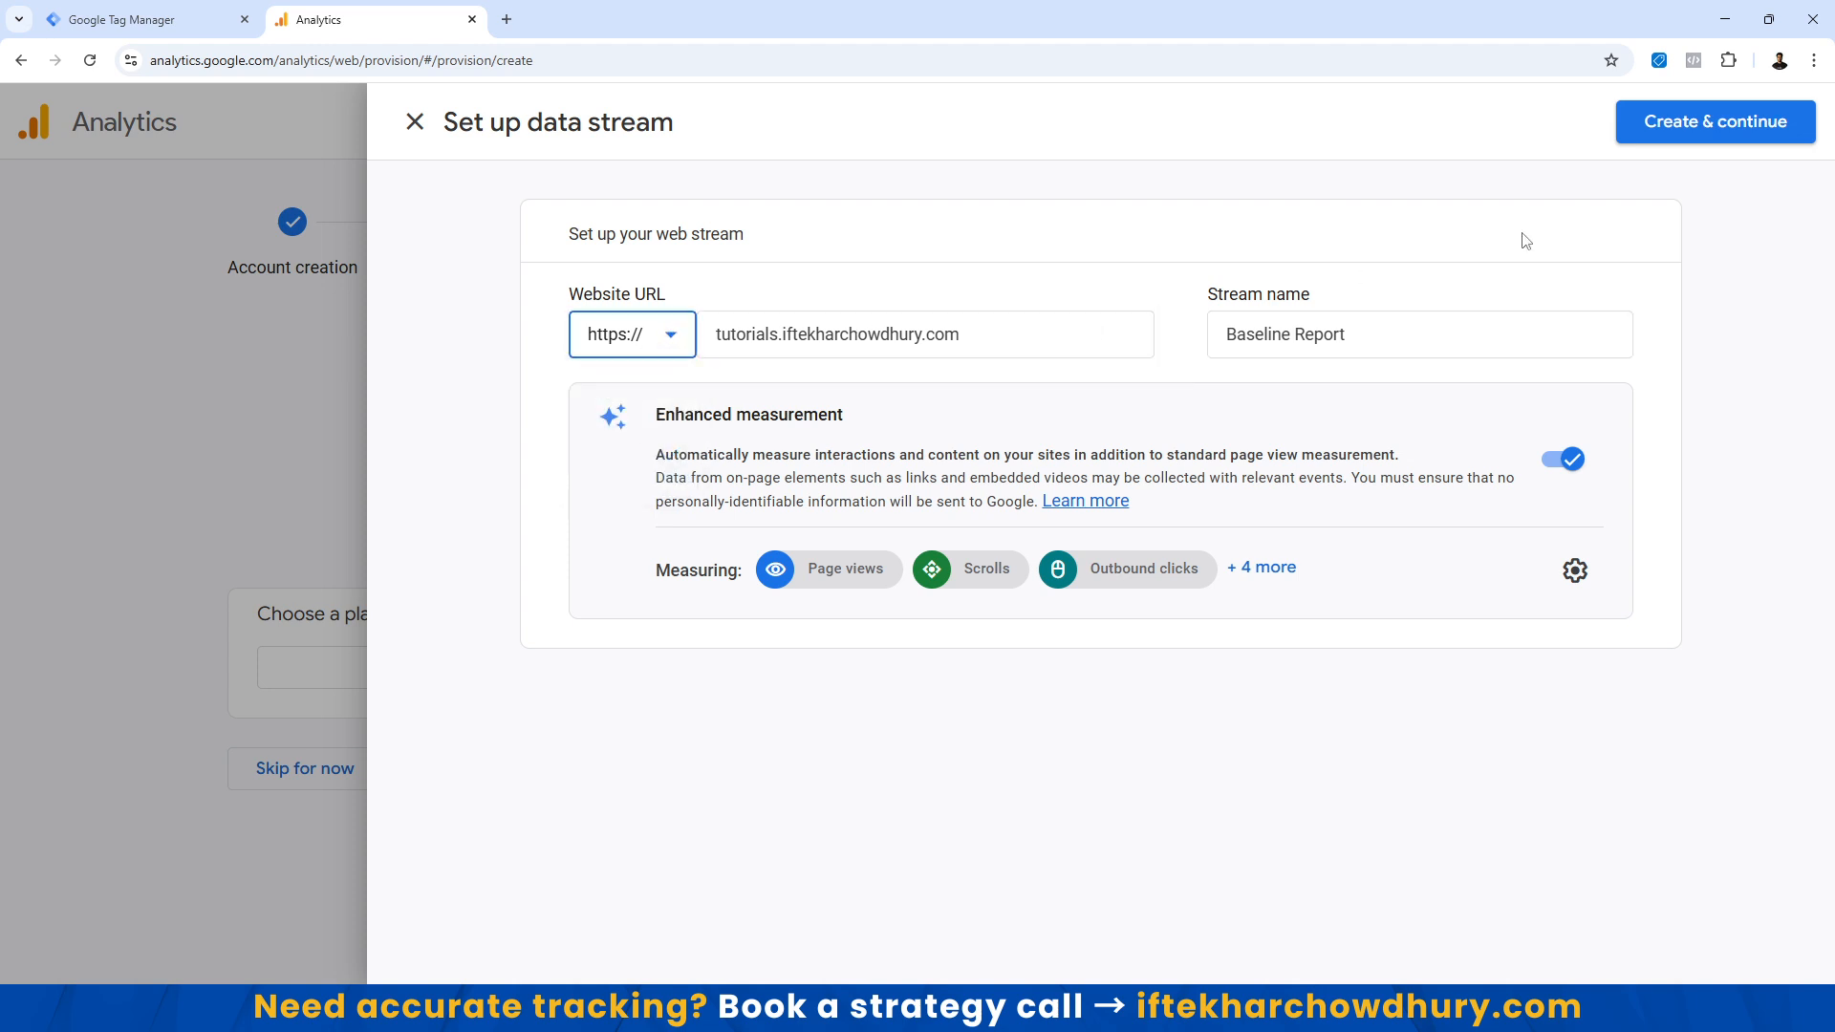
pyautogui.click(1725, 127)
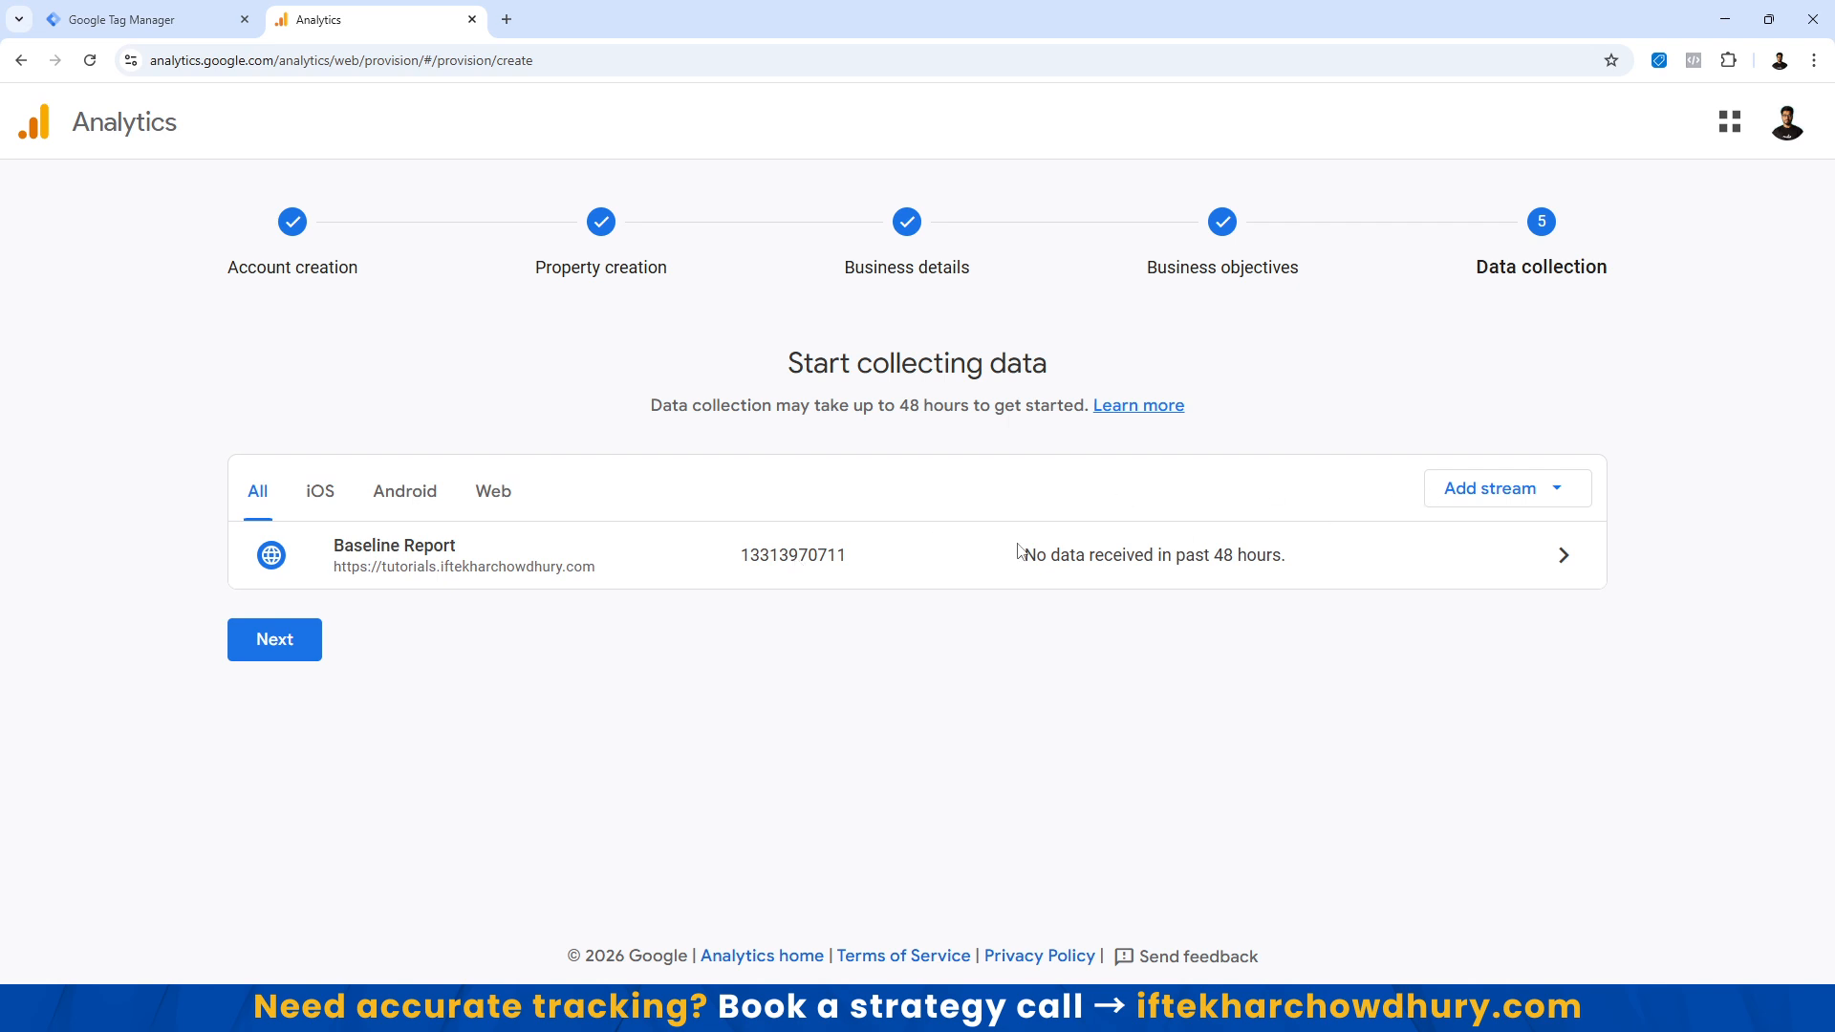
# Review the manual Google tag installation code for the Baseline Report stream, and close the tag setup.
pyautogui.click(436, 554)
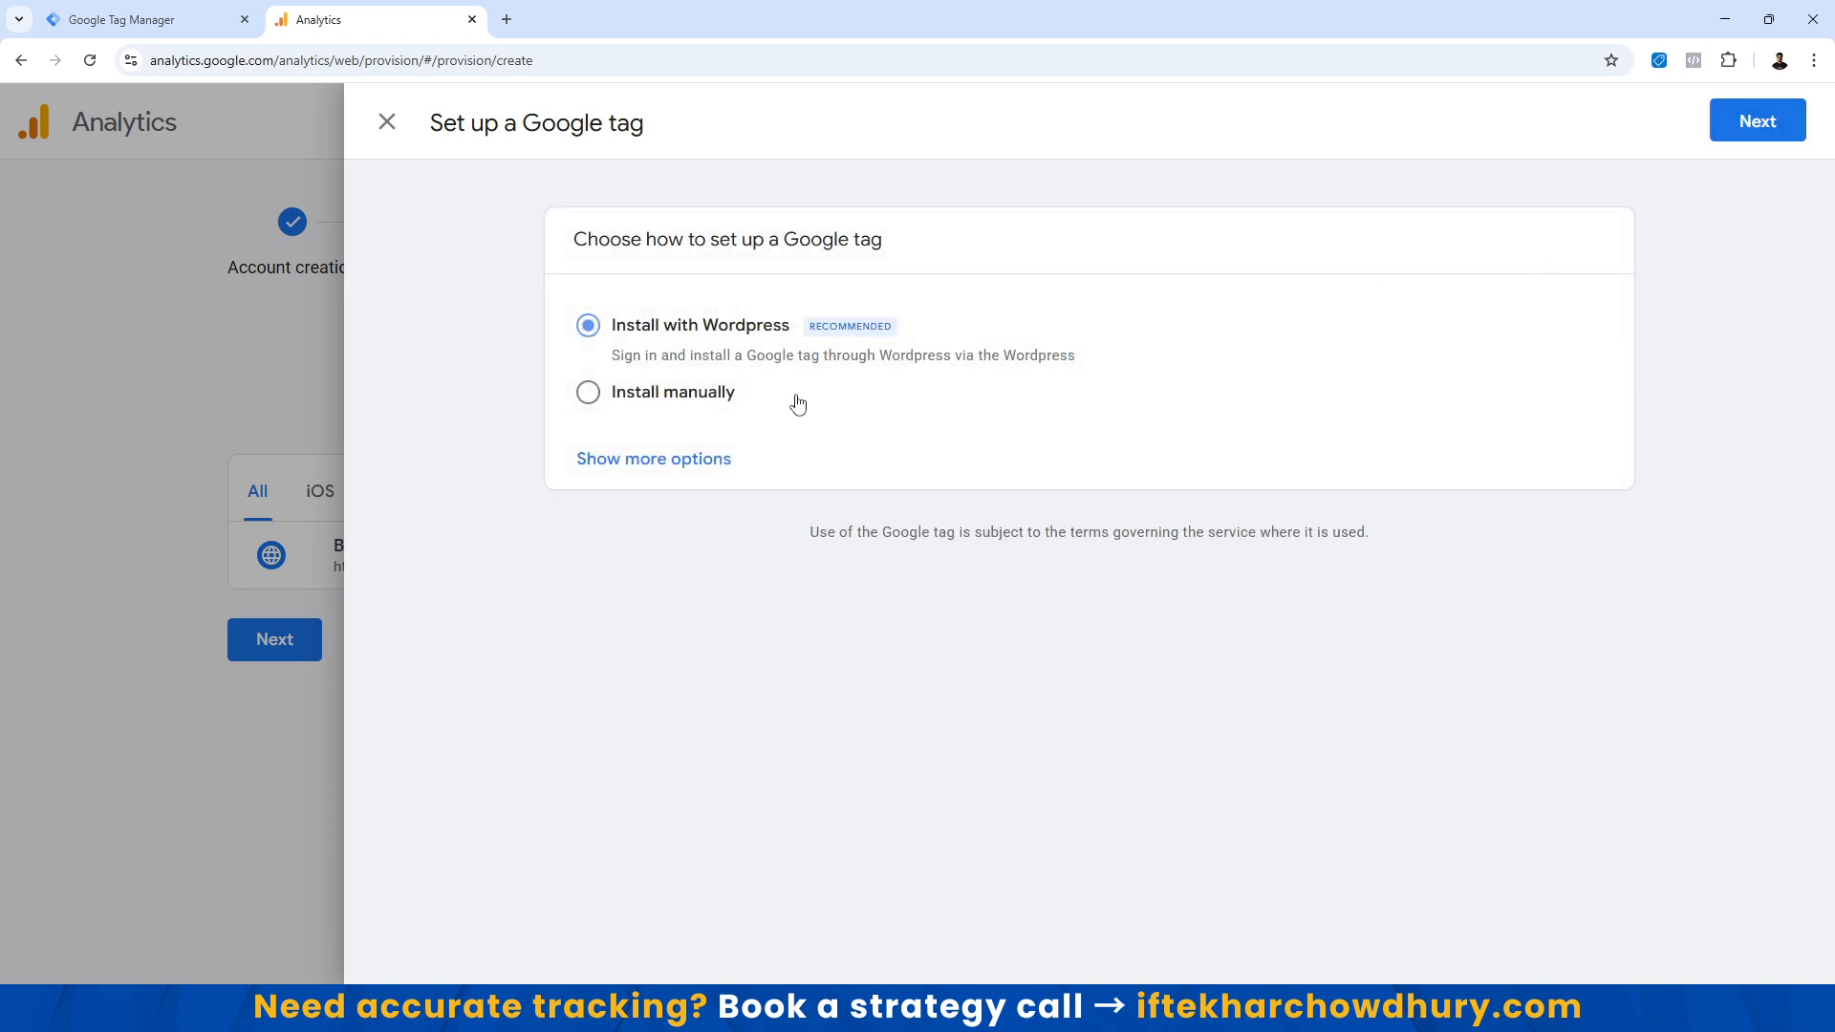
pyautogui.click(588, 394)
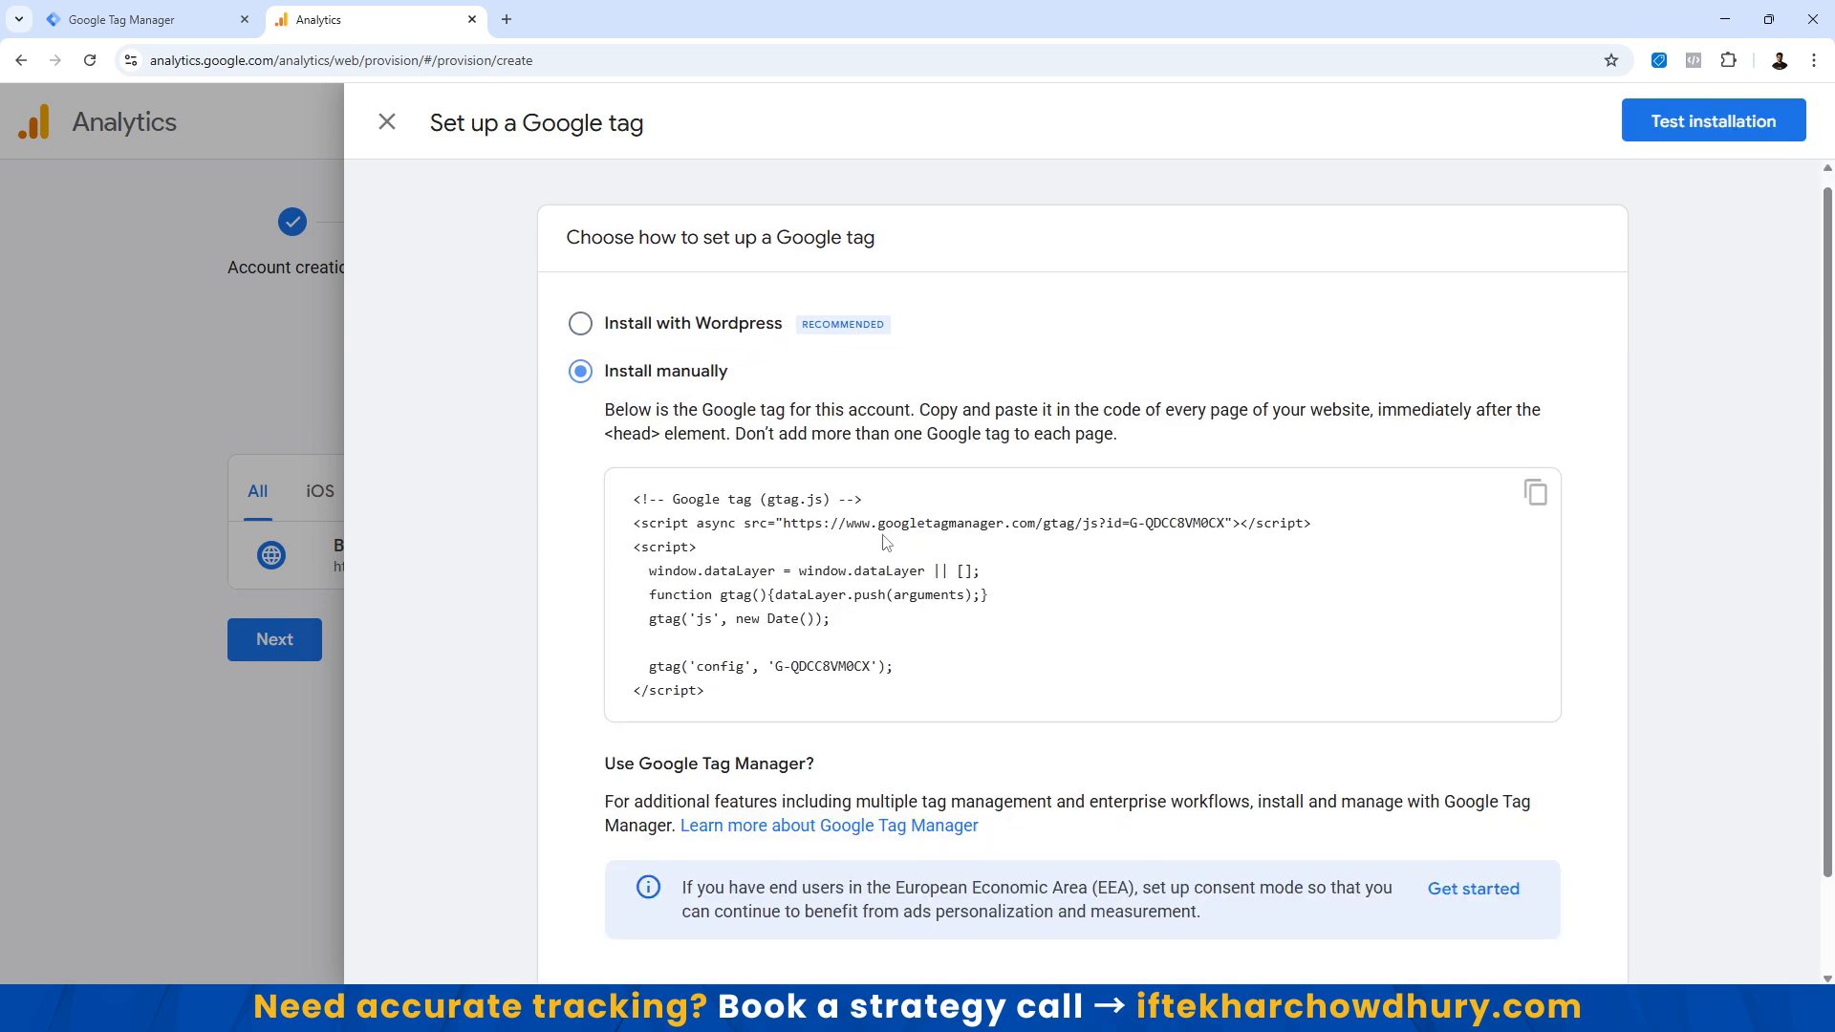
pyautogui.scroll(-2, 886, 542)
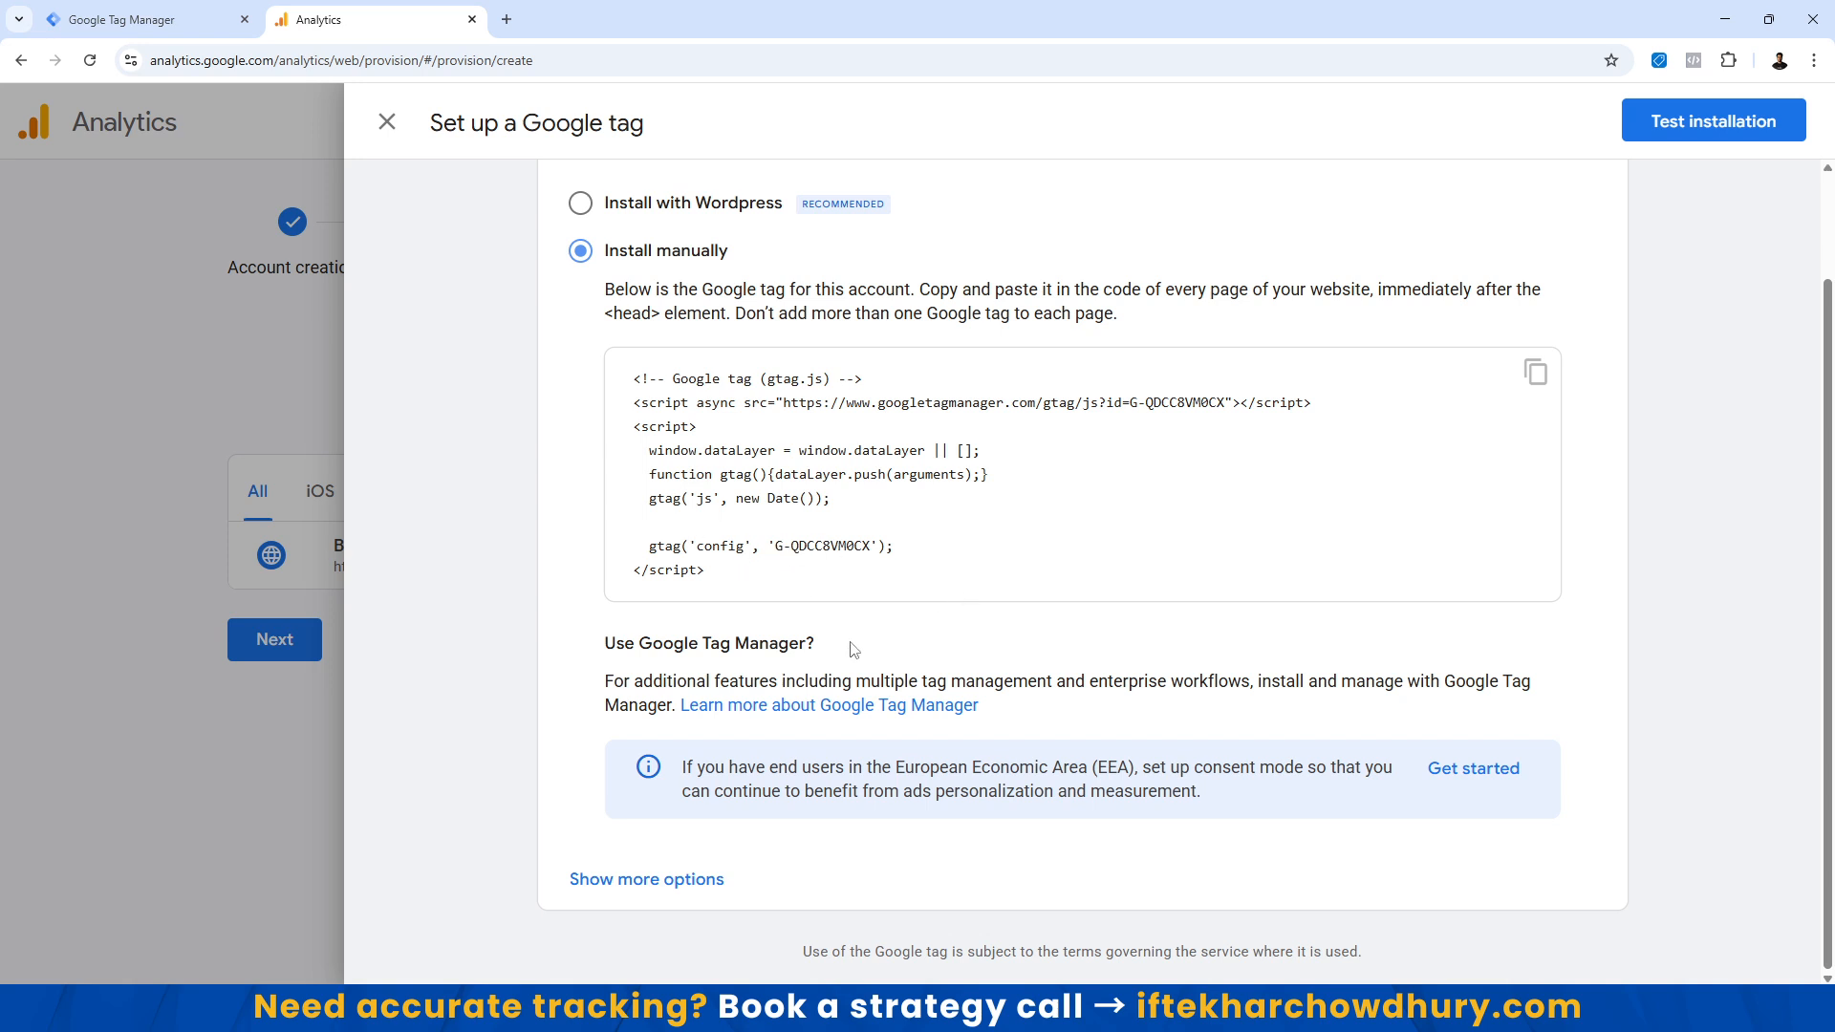
pyautogui.click(388, 125)
# Copy the measurement ID from the Baseline Report web stream details and close the details.
pyautogui.click(643, 548)
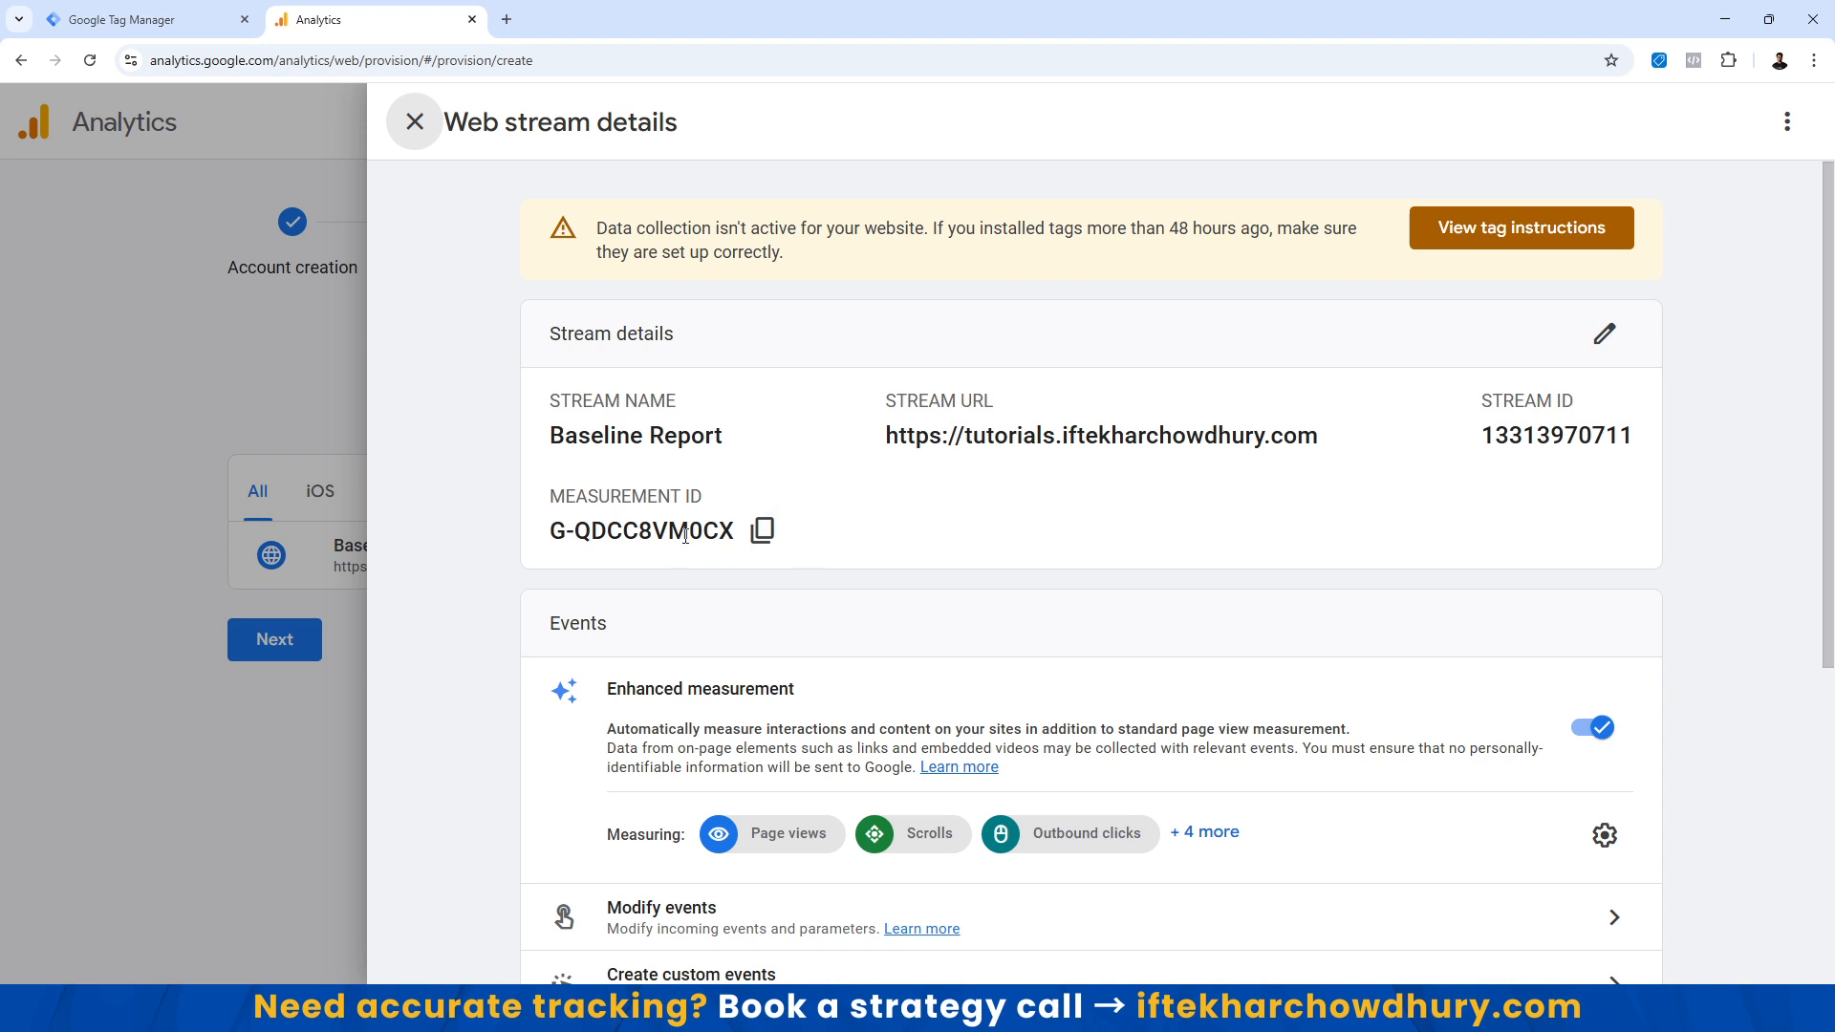
pyautogui.moveTo(554, 531); pyautogui.dragTo(736, 531)
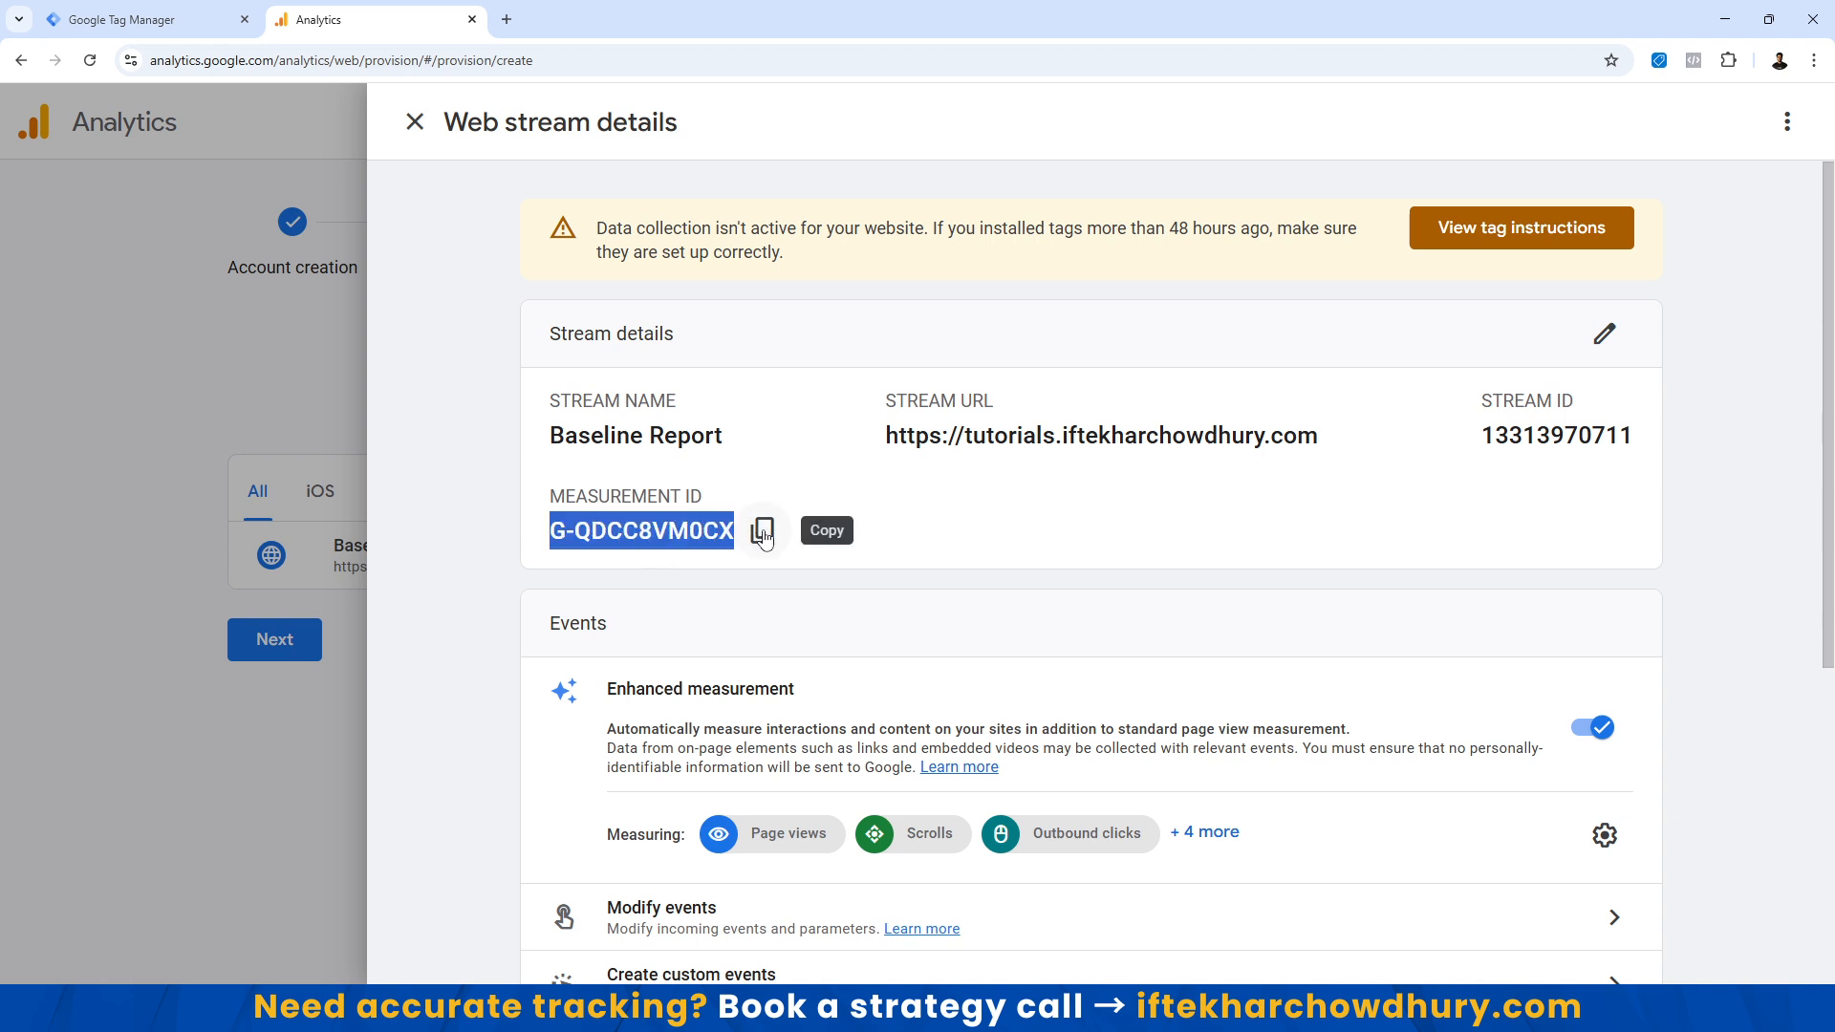
pyautogui.click(763, 532)
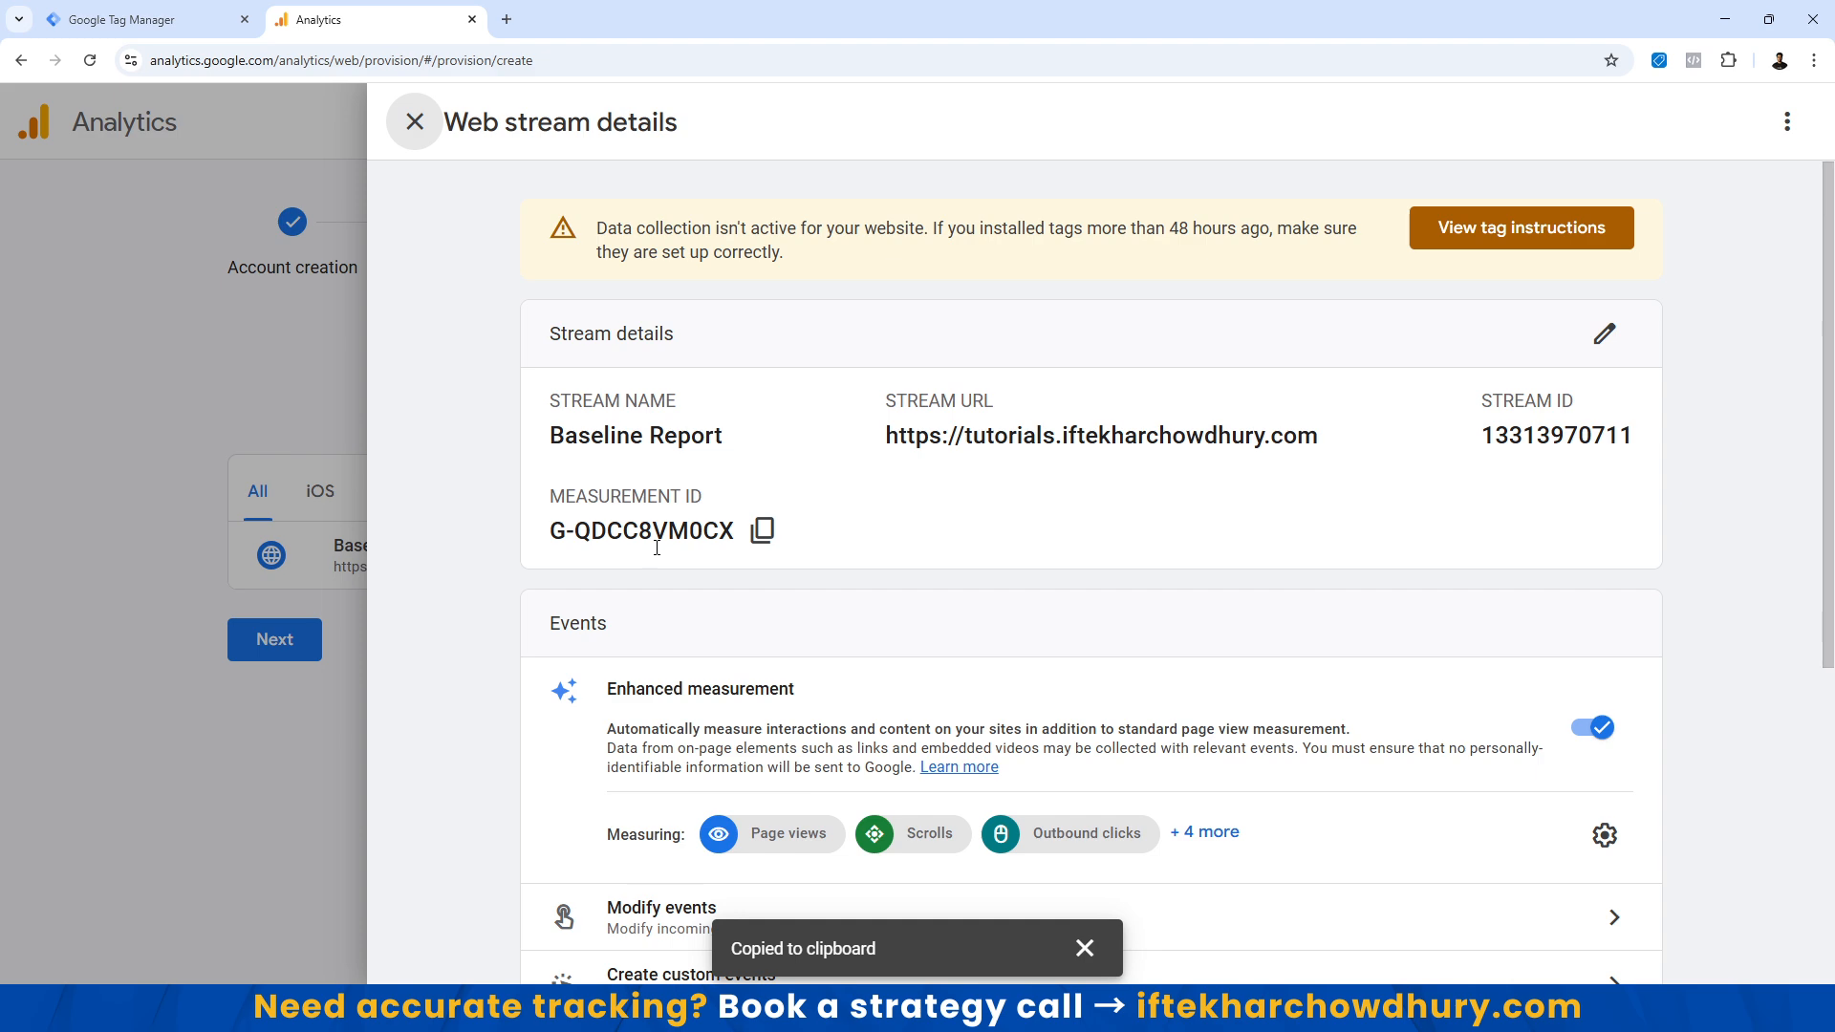
pyautogui.click(415, 121)
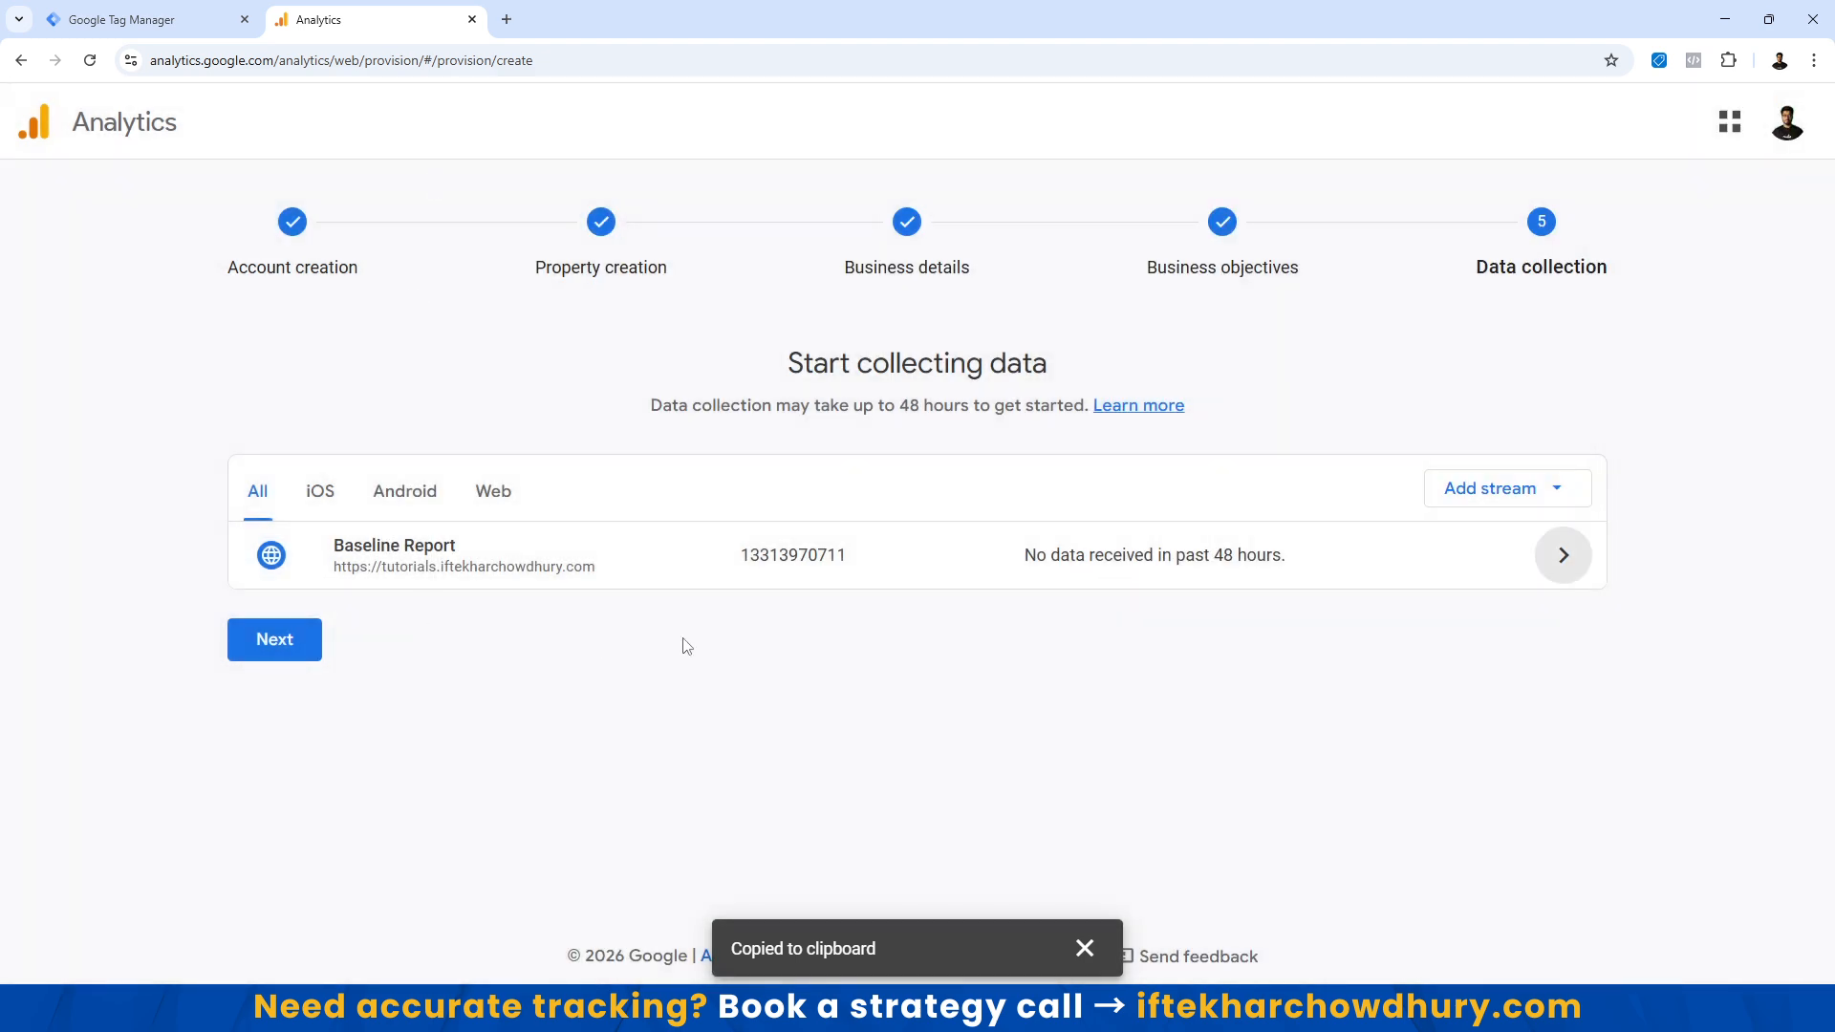
# Finish the data collection setup, continue to Analytics Home, and opt out of all email communications.
pyautogui.click(277, 642)
pyautogui.scroll(-1, 810, 604)
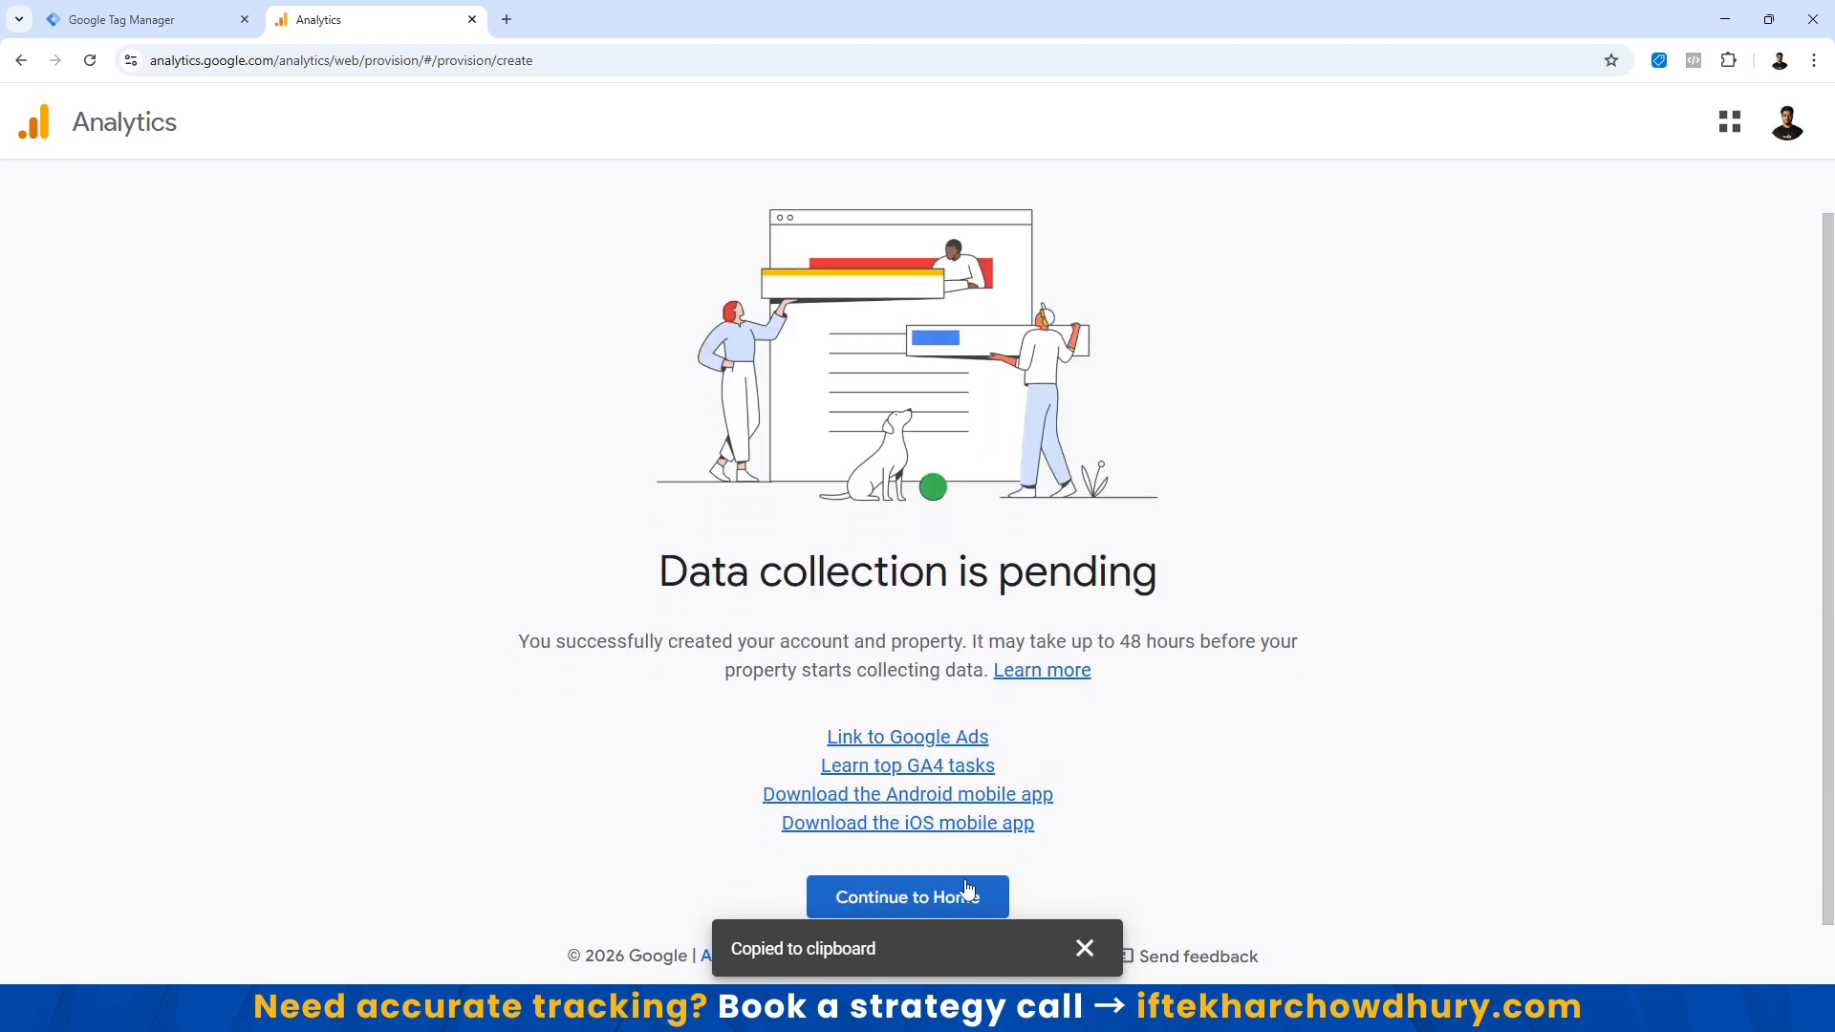
pyautogui.click(926, 897)
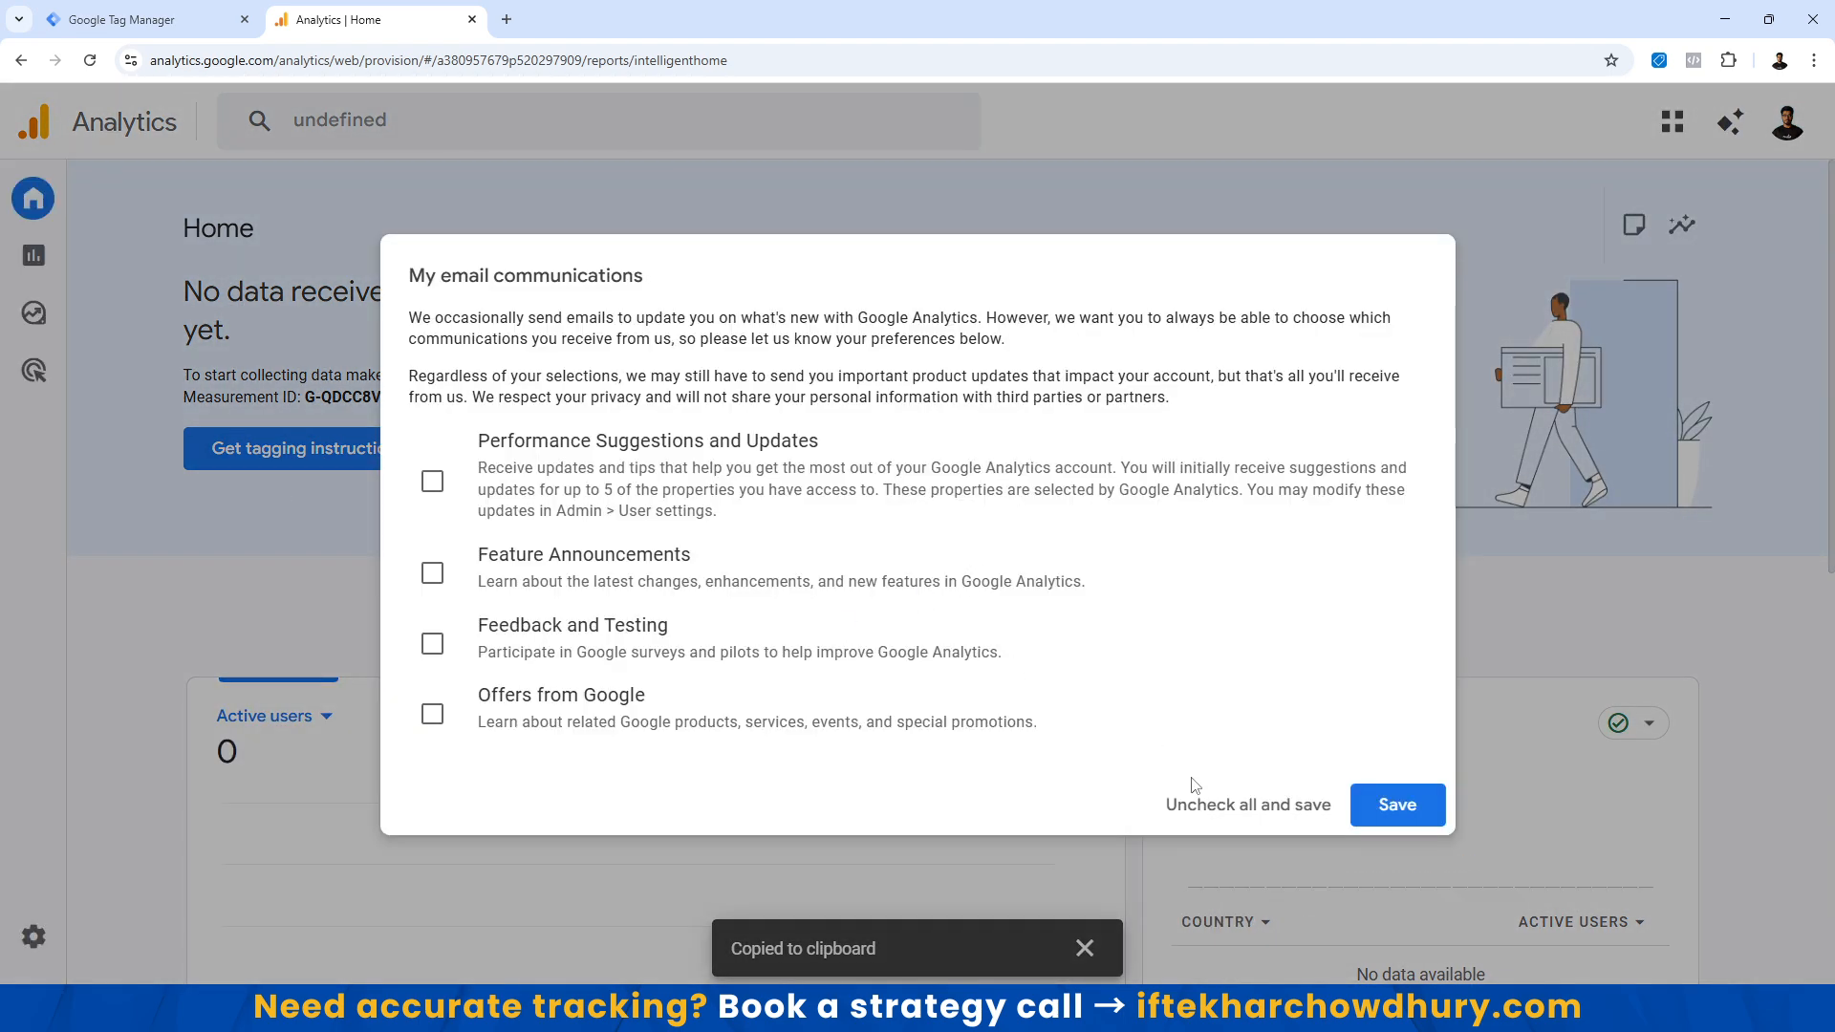
pyautogui.click(1214, 810)
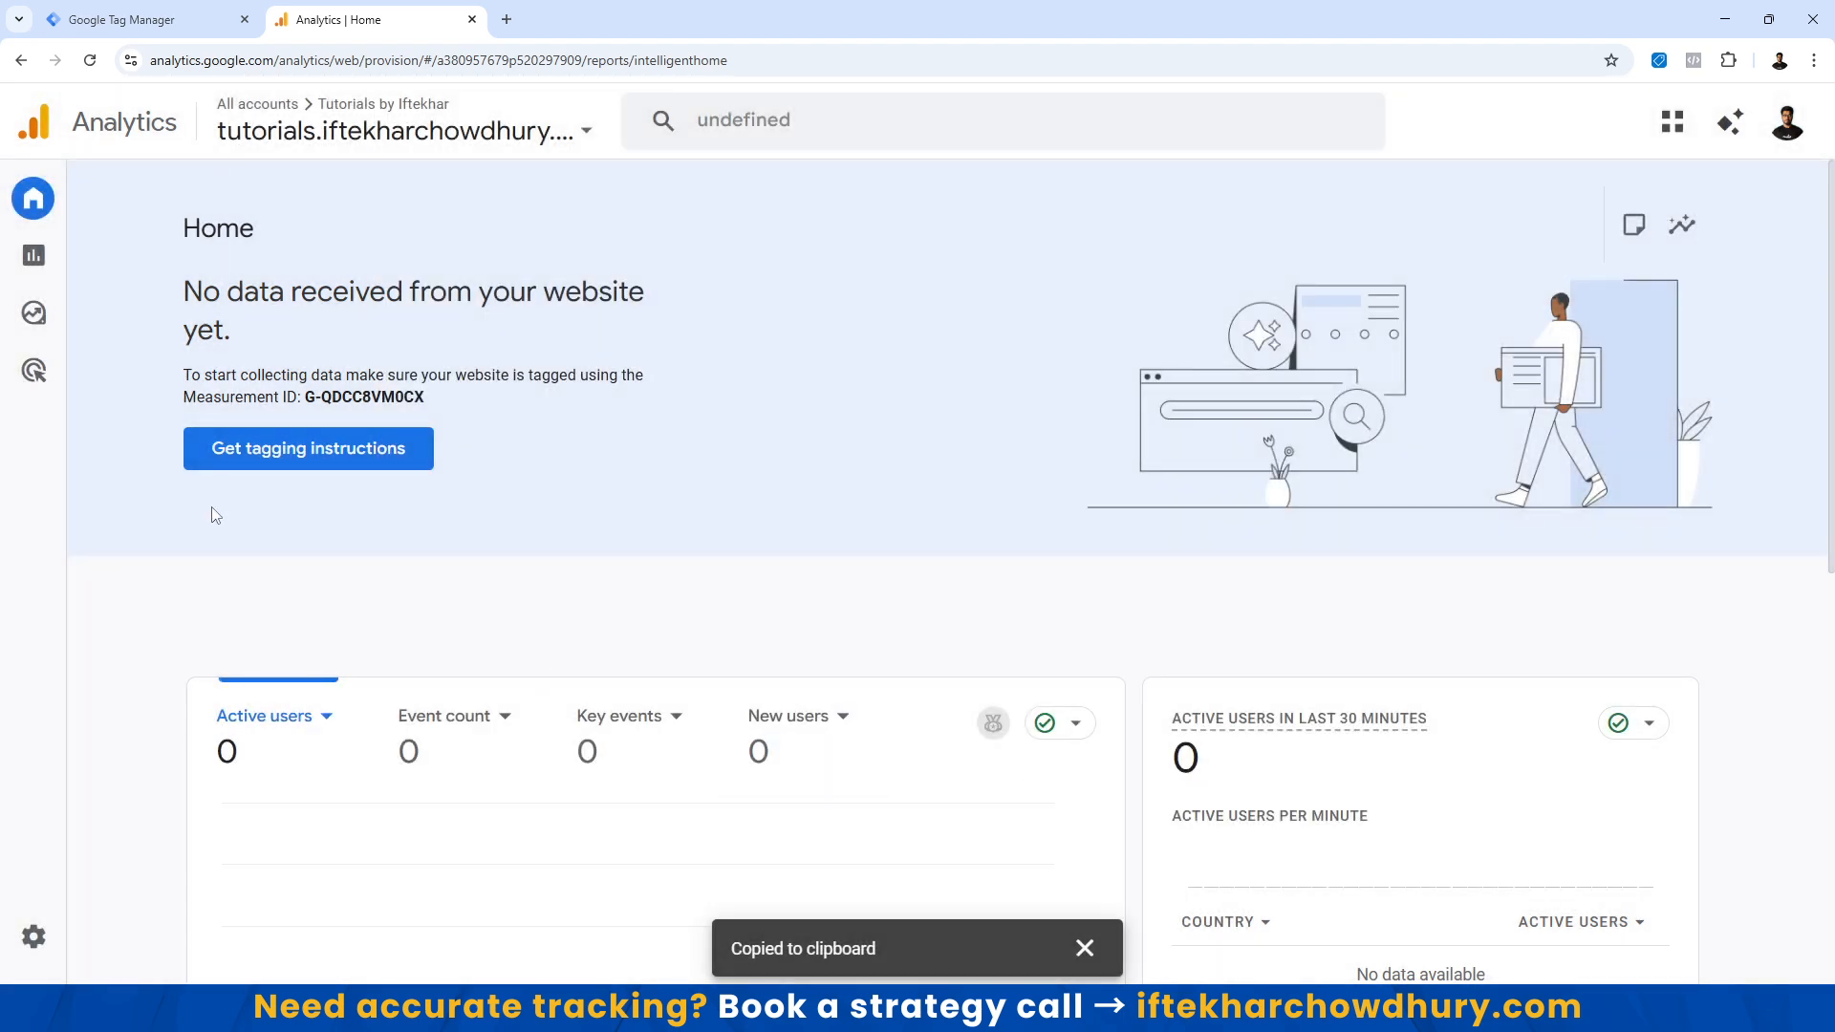
# Examine the new property's Home overview, including its measurement ID and user and event cards, dismissing the benchmarking tip.
pyautogui.moveTo(43, 256)
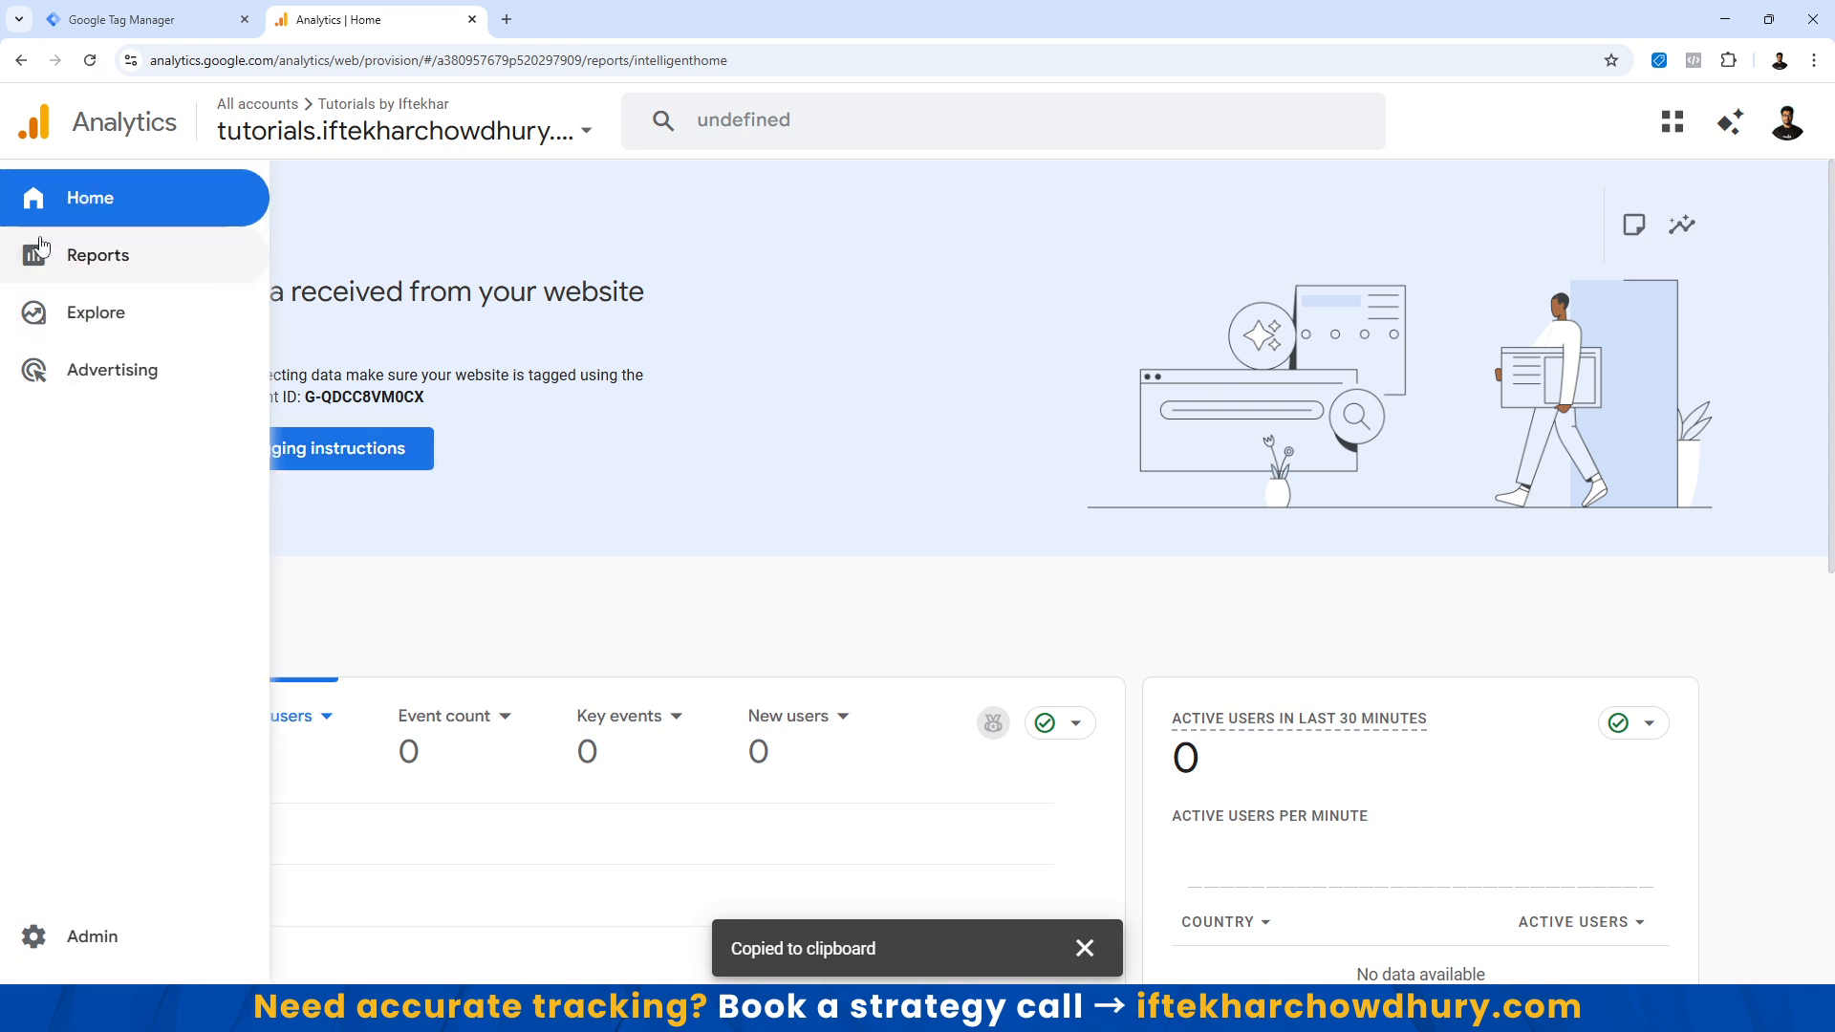
pyautogui.click(104, 210)
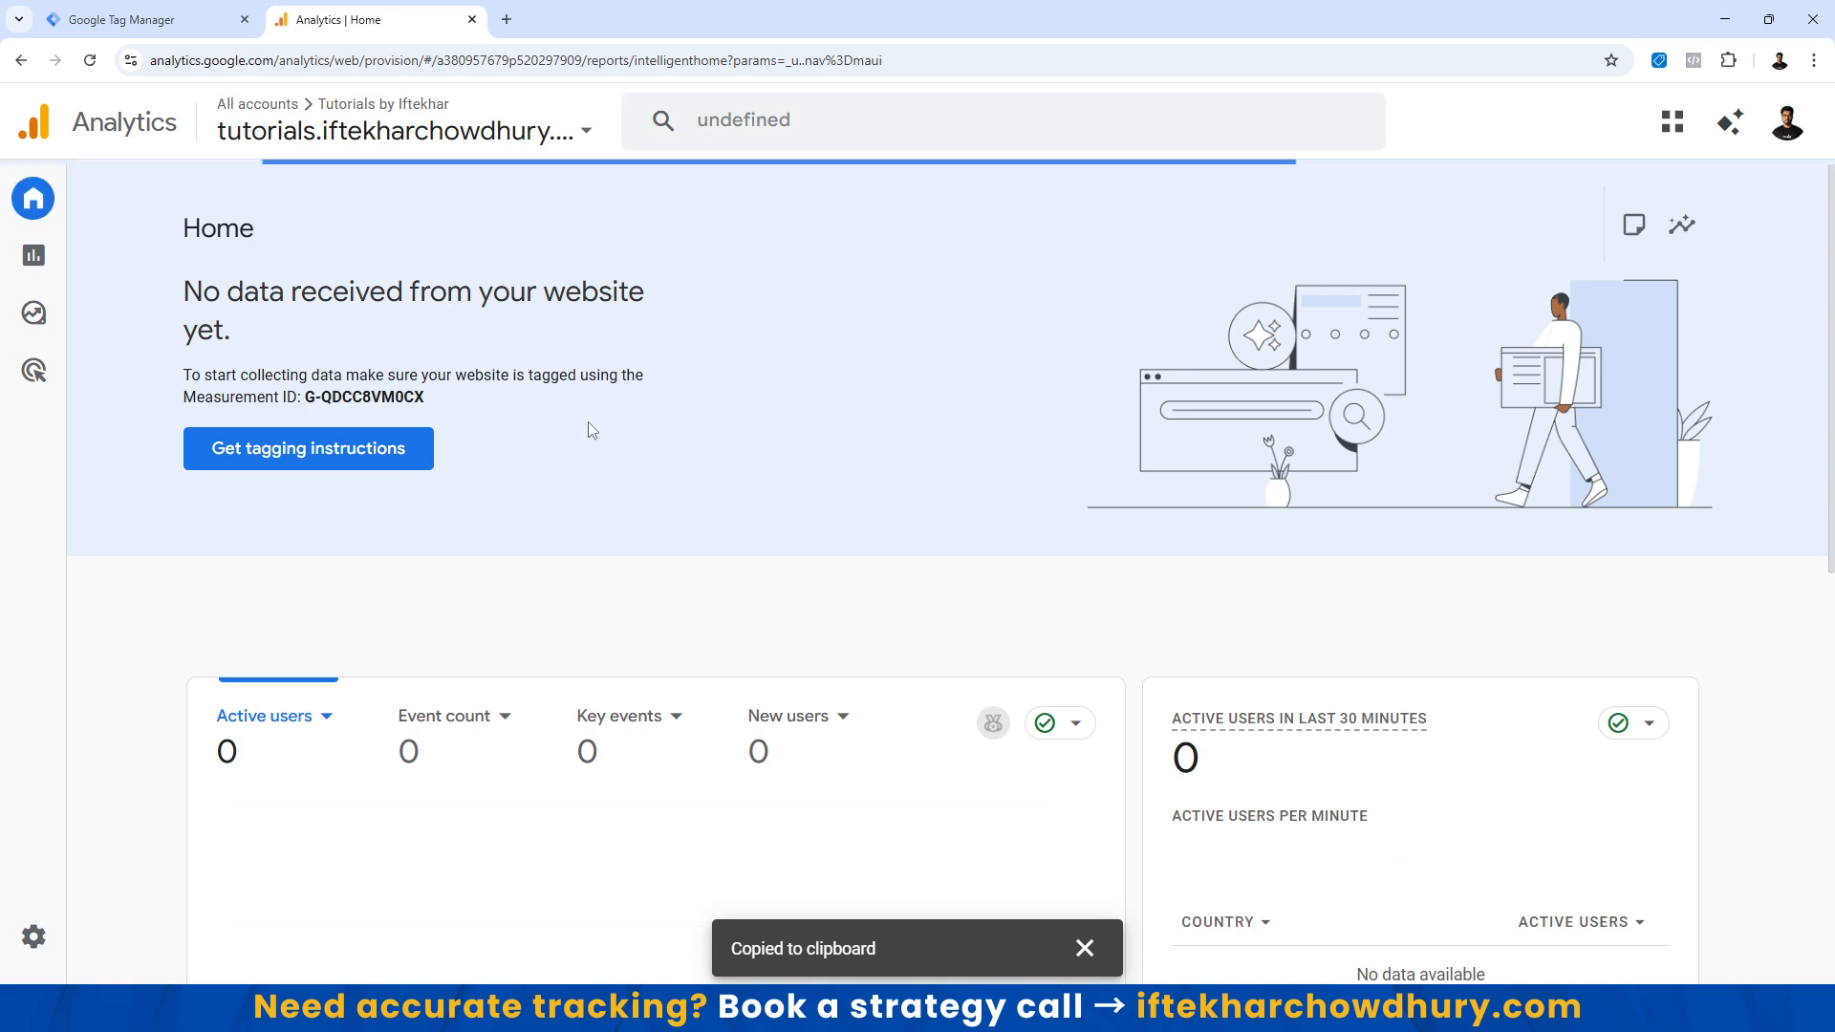
pyautogui.scroll(-4, 547, 419)
pyautogui.scroll(3, 506, 344)
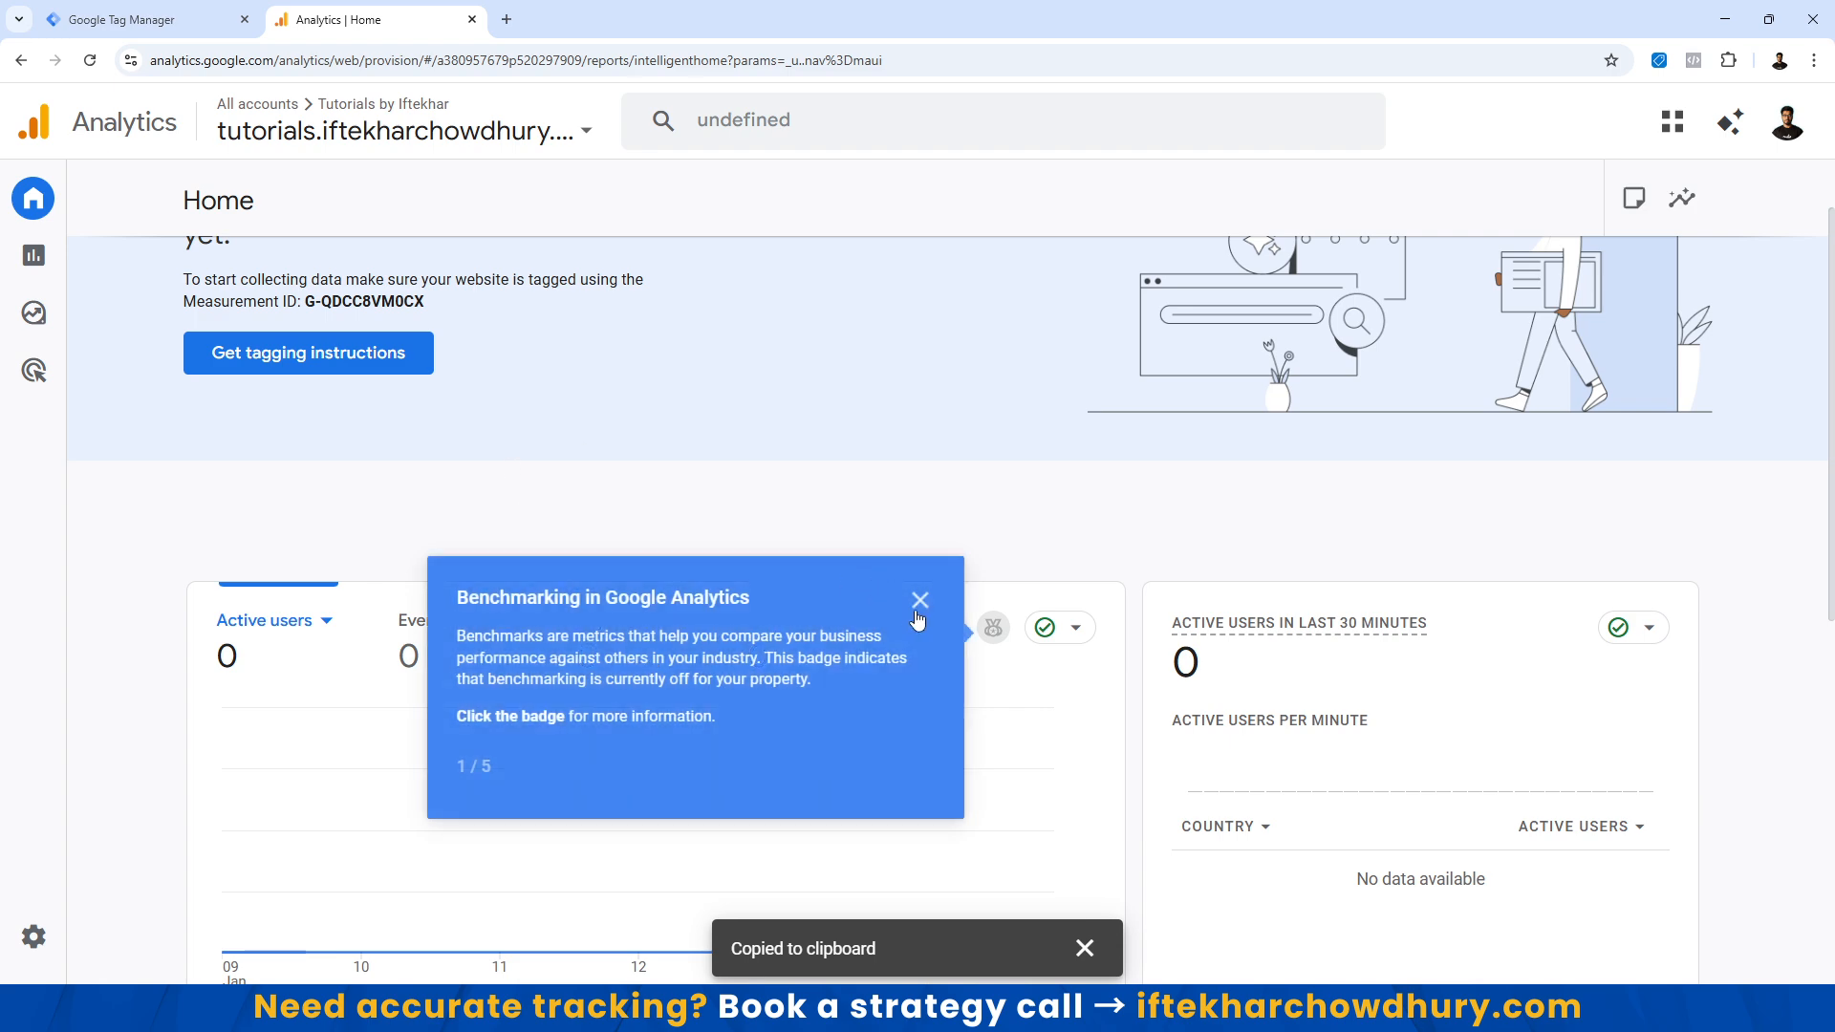
pyautogui.click(919, 600)
pyautogui.scroll(-4, 397, 589)
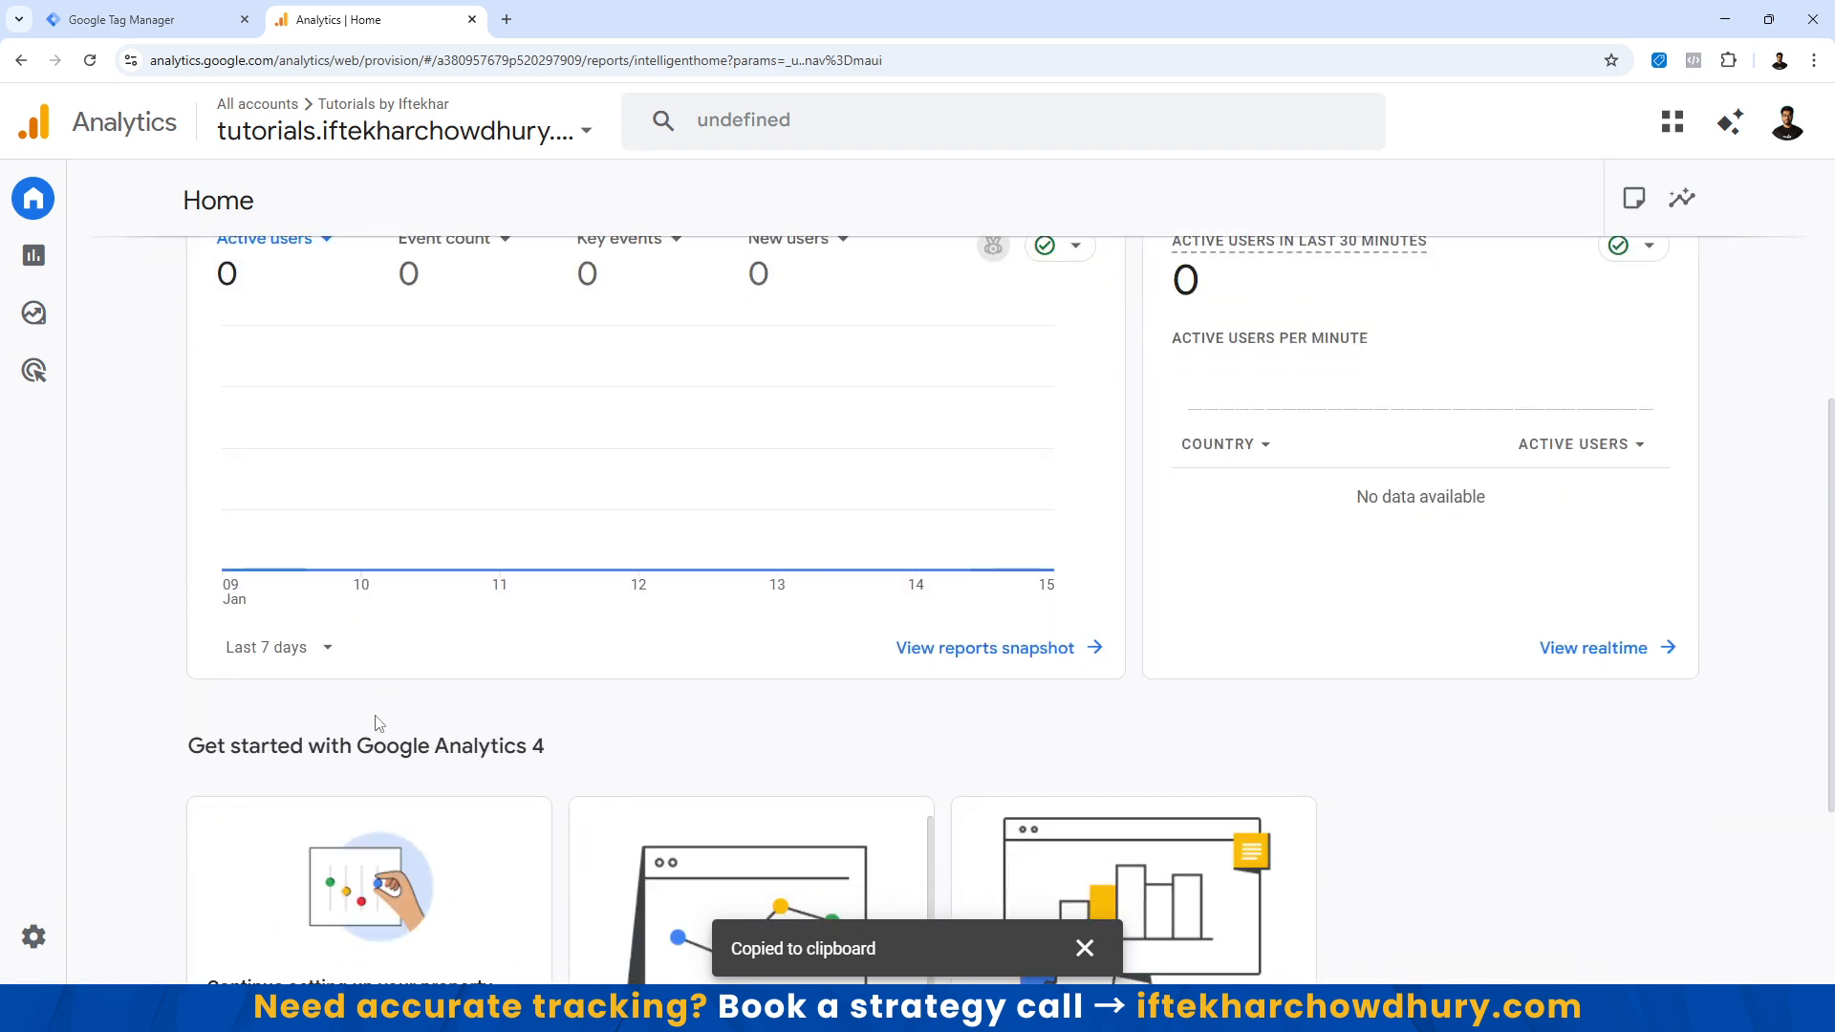
pyautogui.scroll(4, 706, 607)
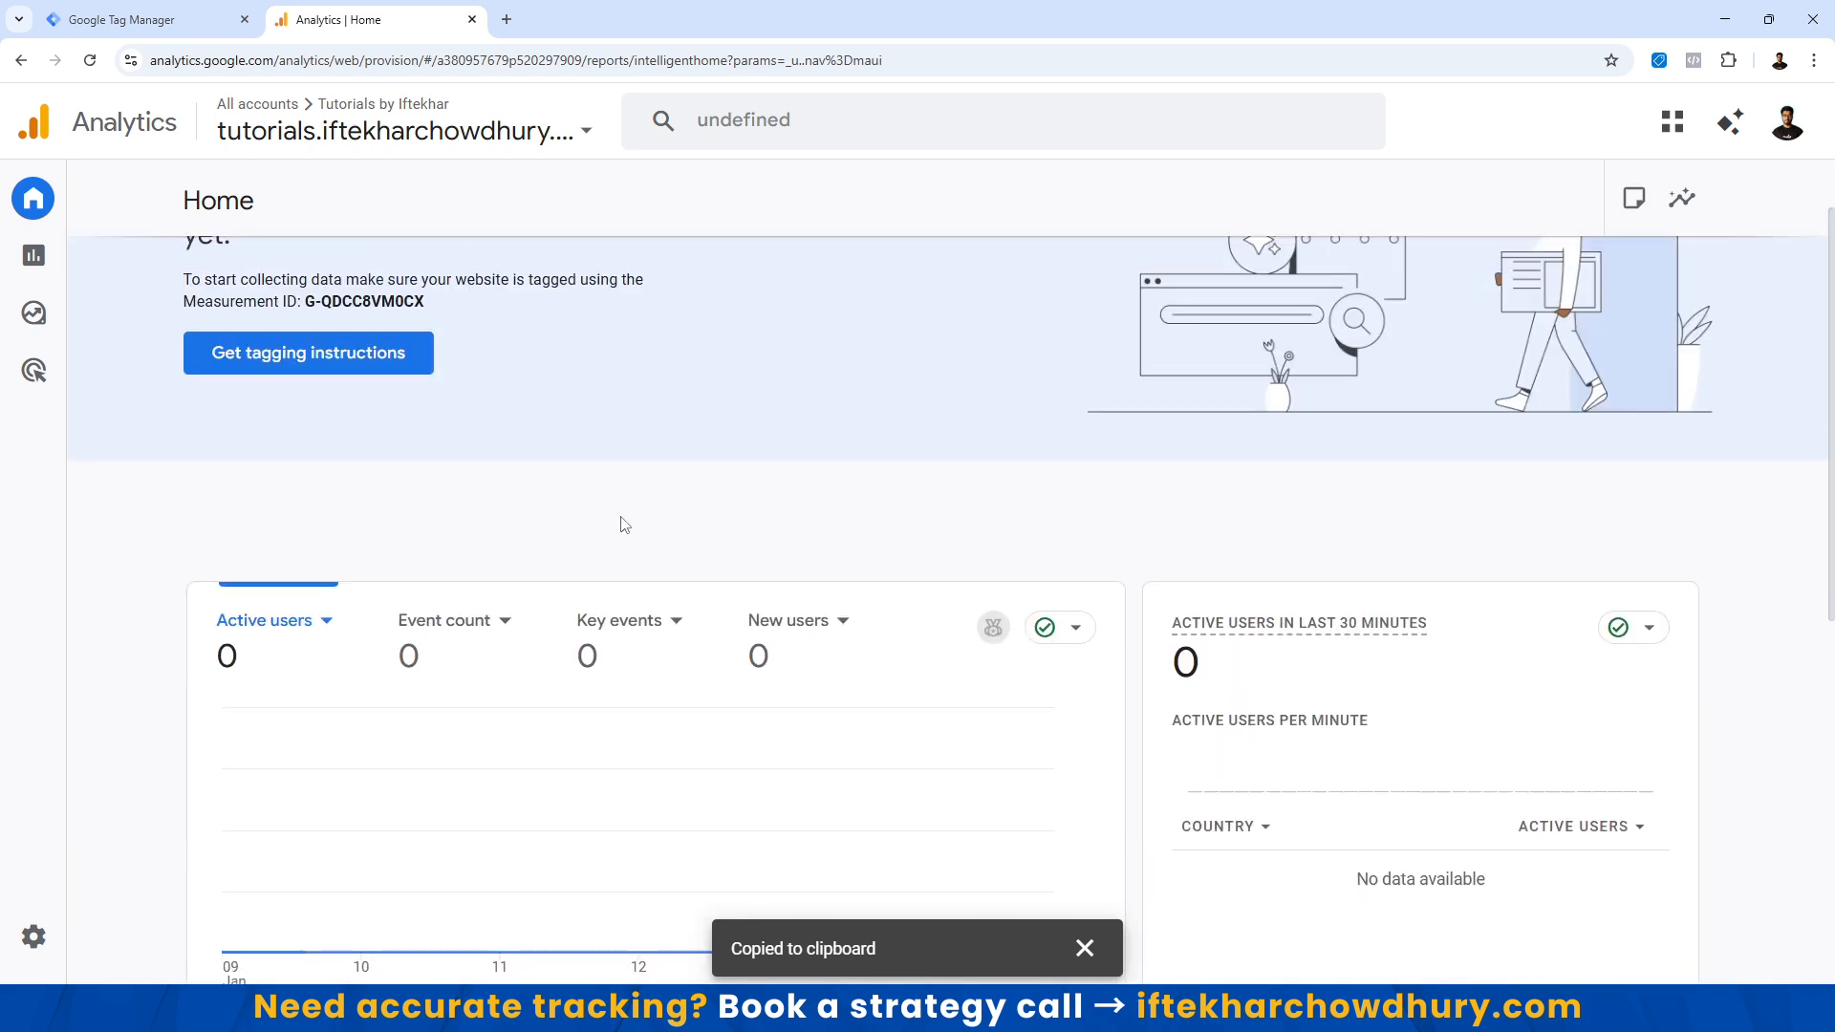
pyautogui.scroll(1, 277, 432)
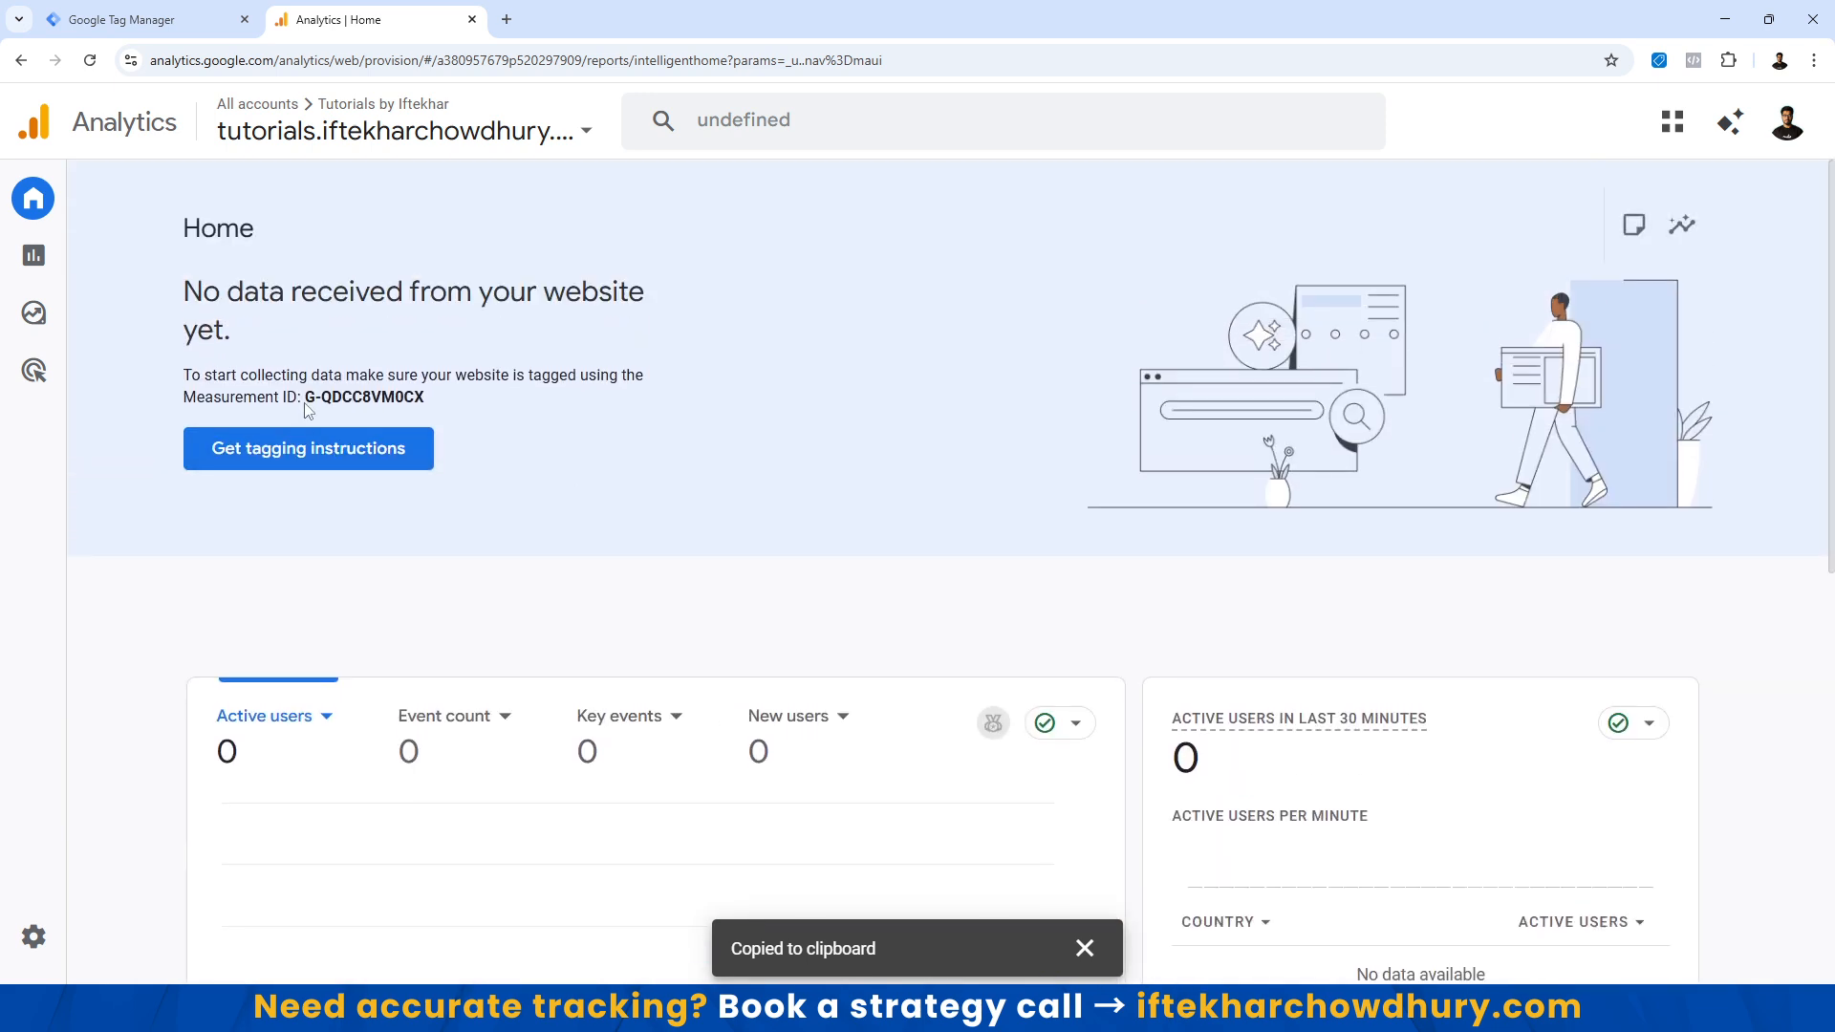
pyautogui.scroll(-4, 277, 506)
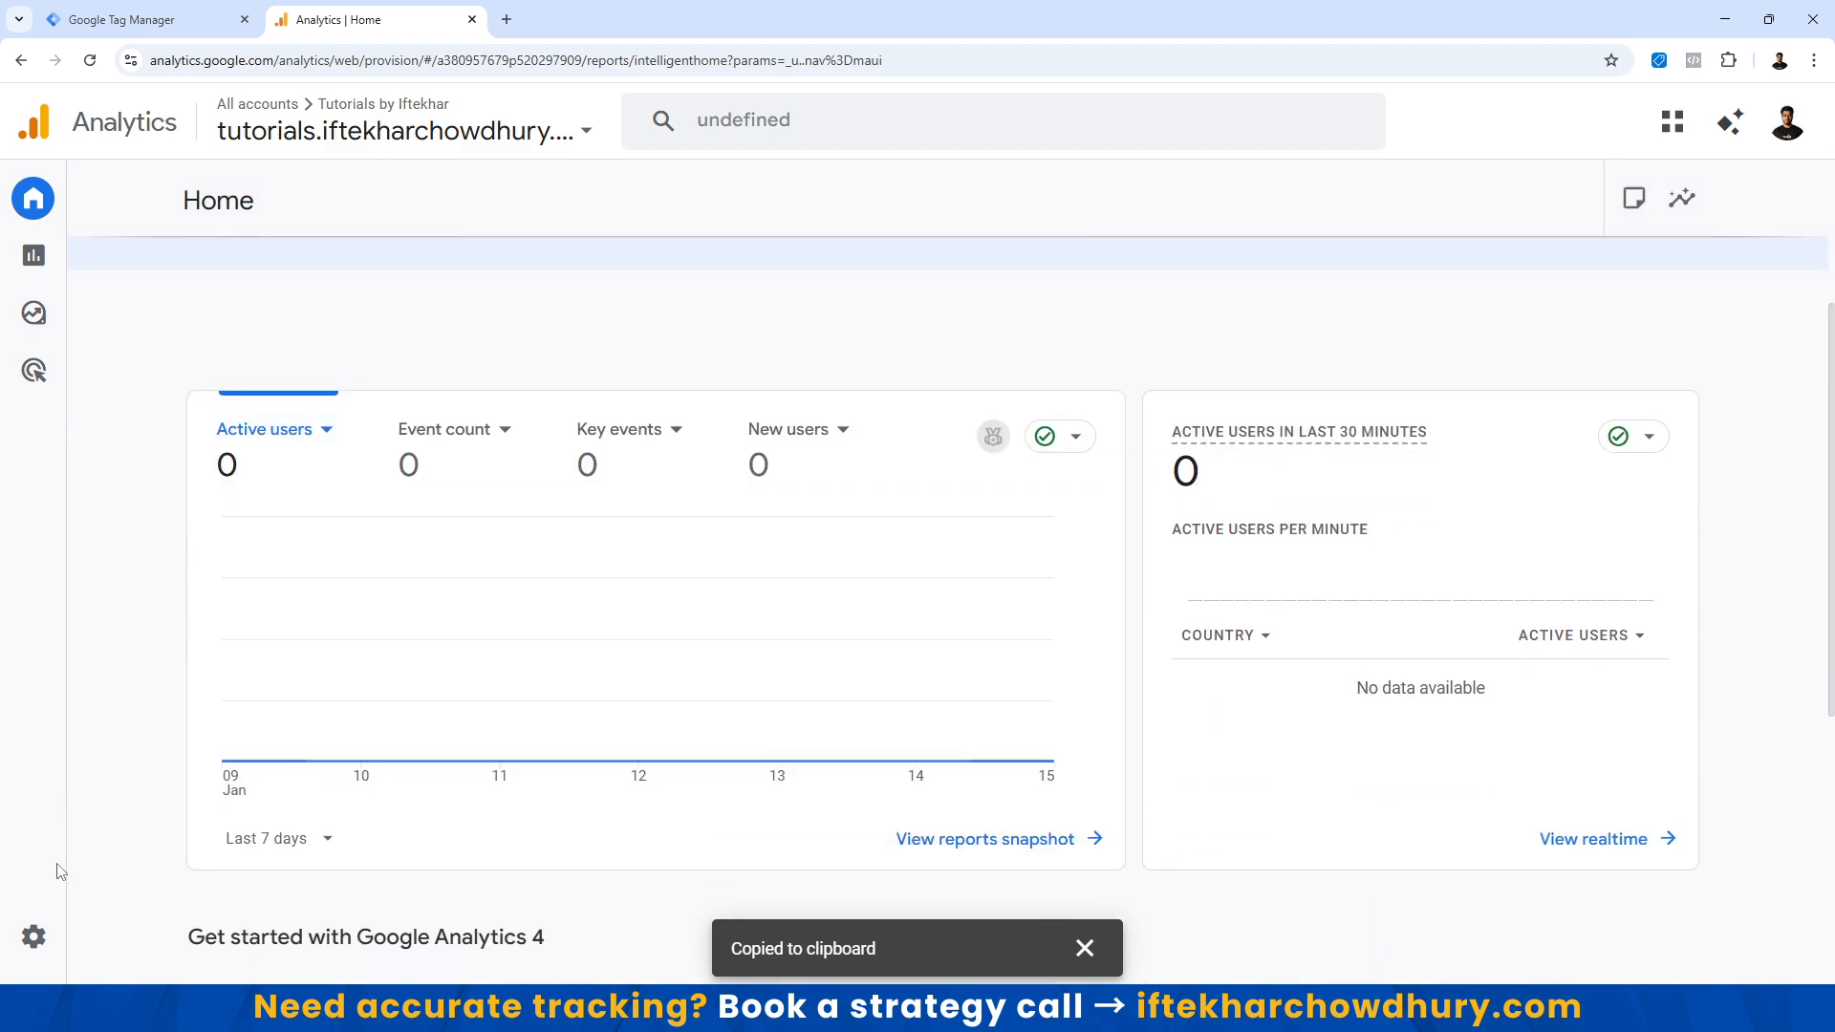
pyautogui.scroll(3, 495, 627)
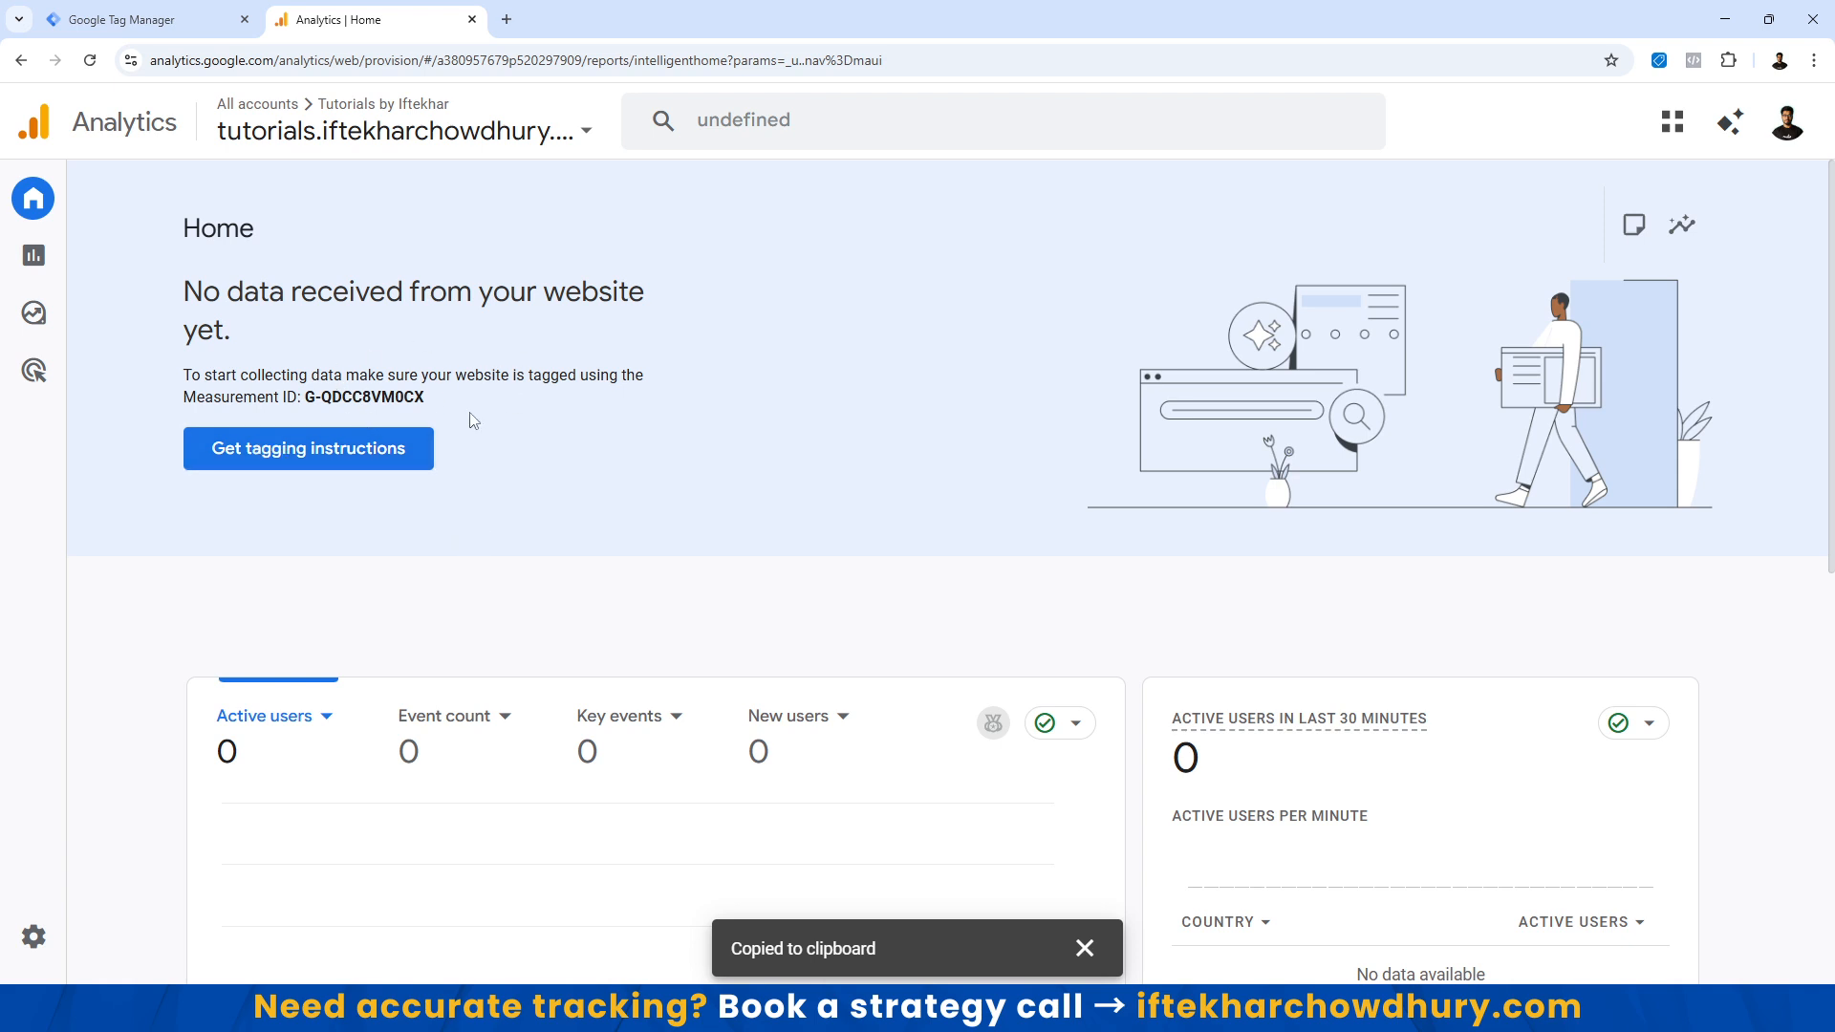
pyautogui.scroll(-2, 473, 421)
pyautogui.moveTo(36, 941)
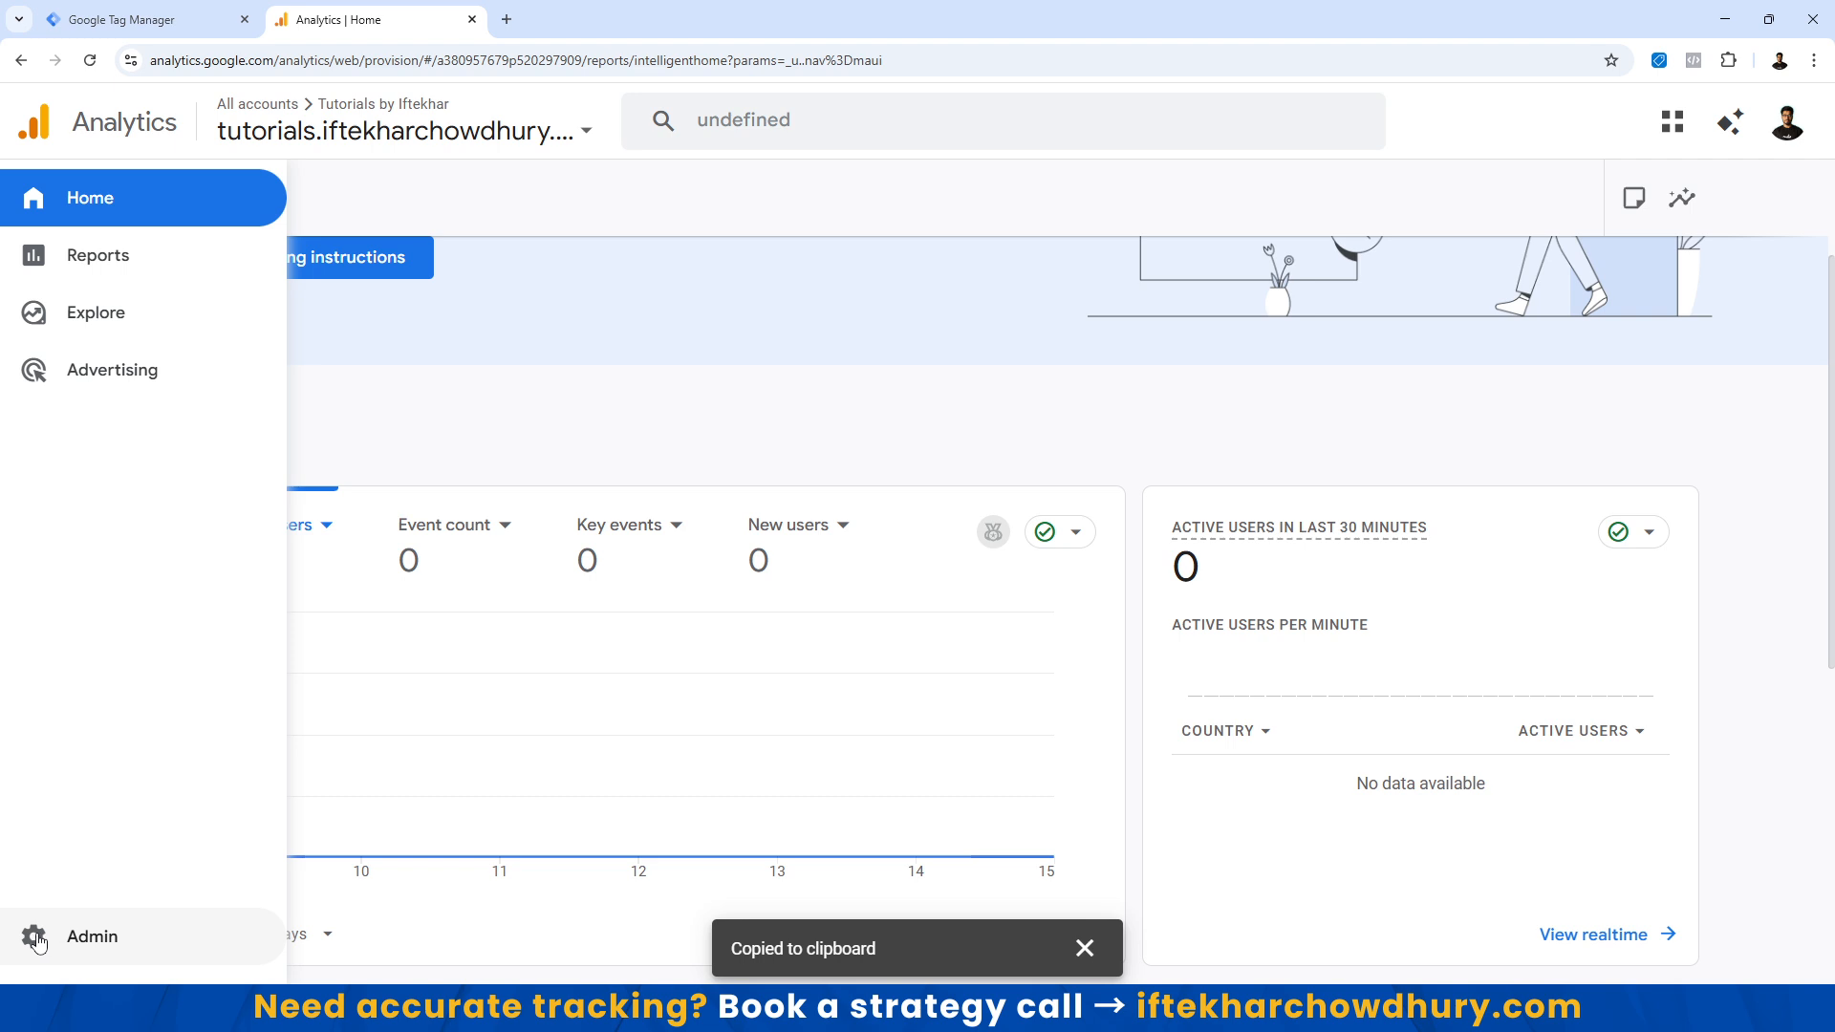
# Open the Baseline Report web stream from the property's data streams in the Admin settings, and copy its measurement ID.
pyautogui.click(81, 934)
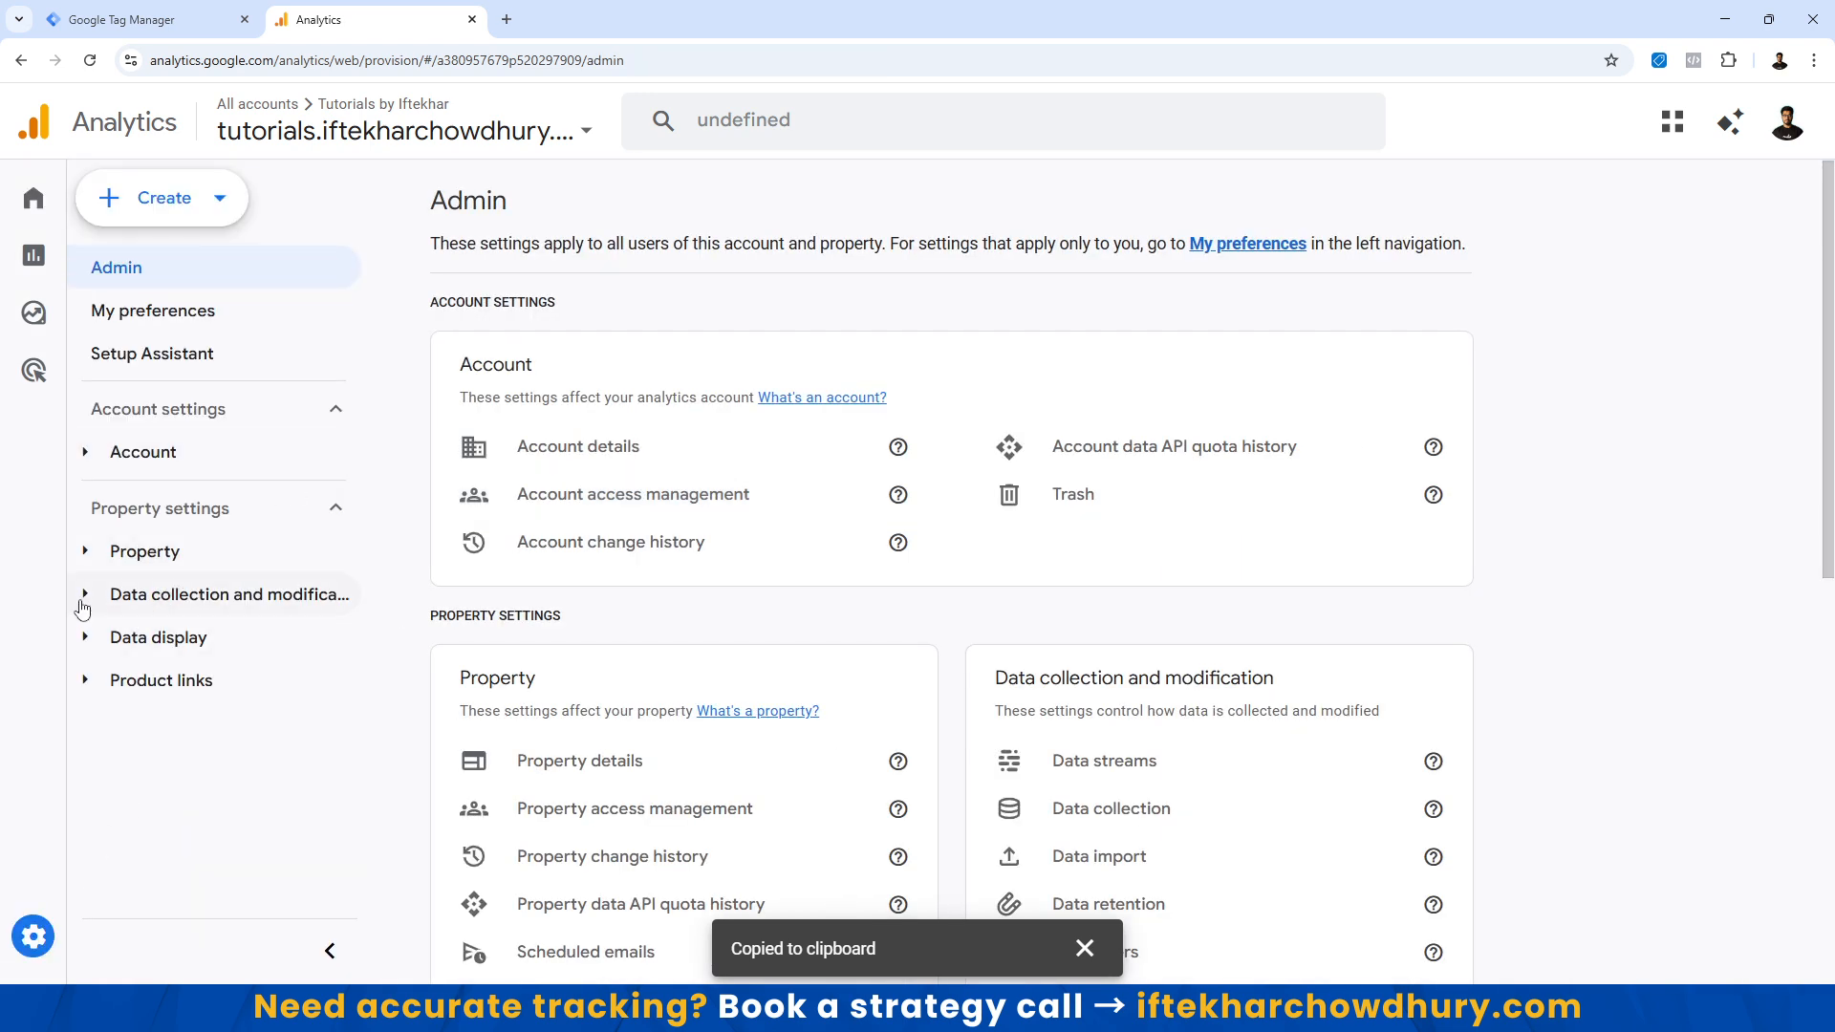
pyautogui.click(189, 604)
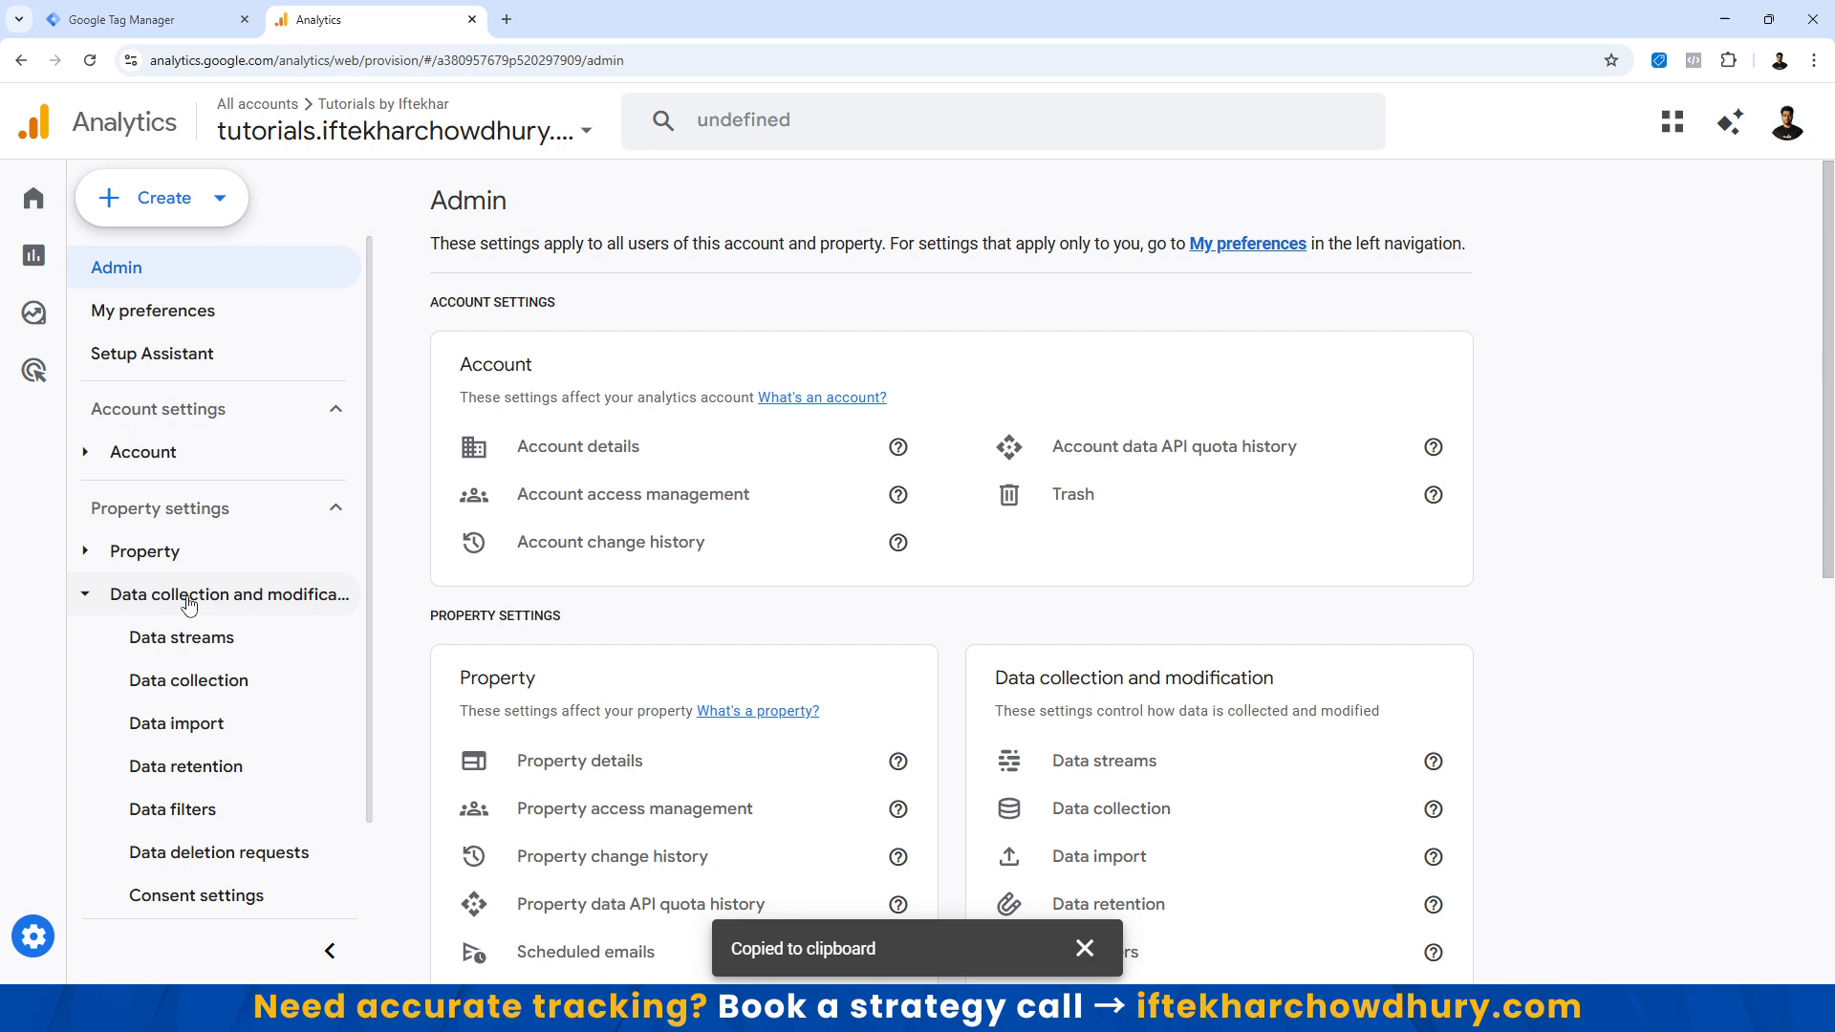
pyautogui.click(185, 646)
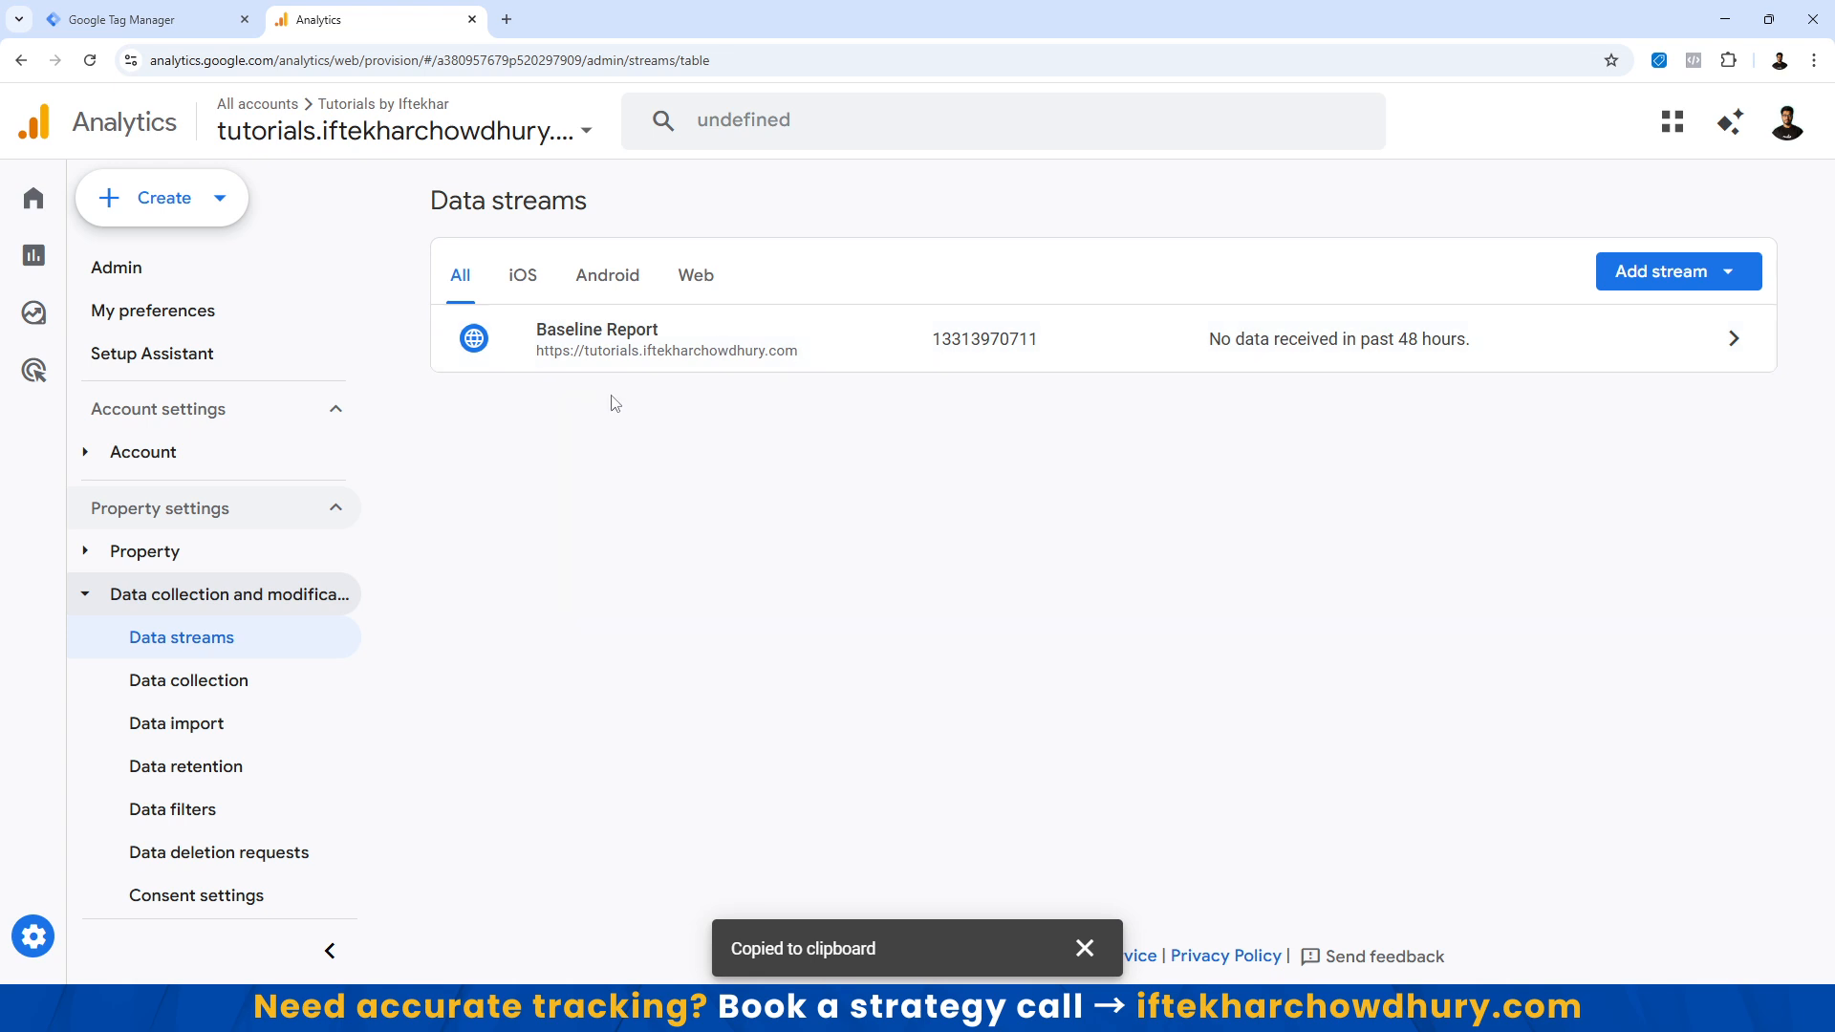
pyautogui.click(643, 352)
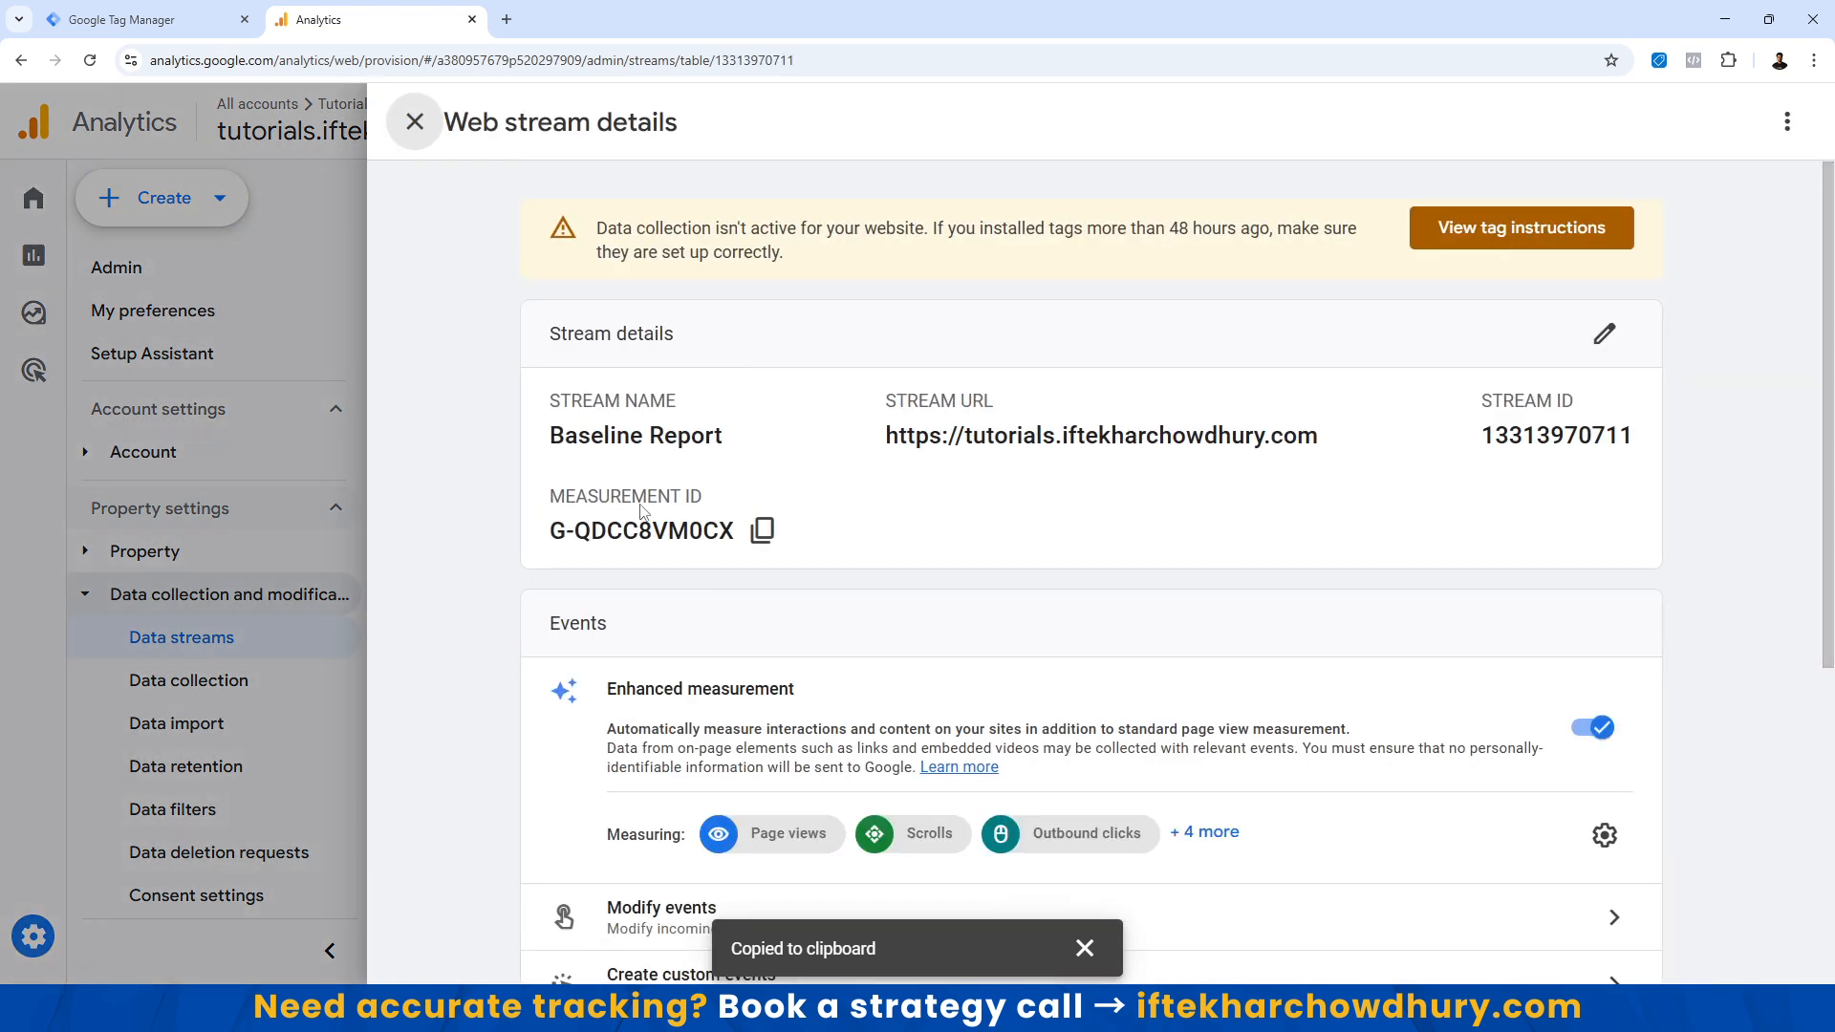
pyautogui.click(762, 529)
pyautogui.click(765, 531)
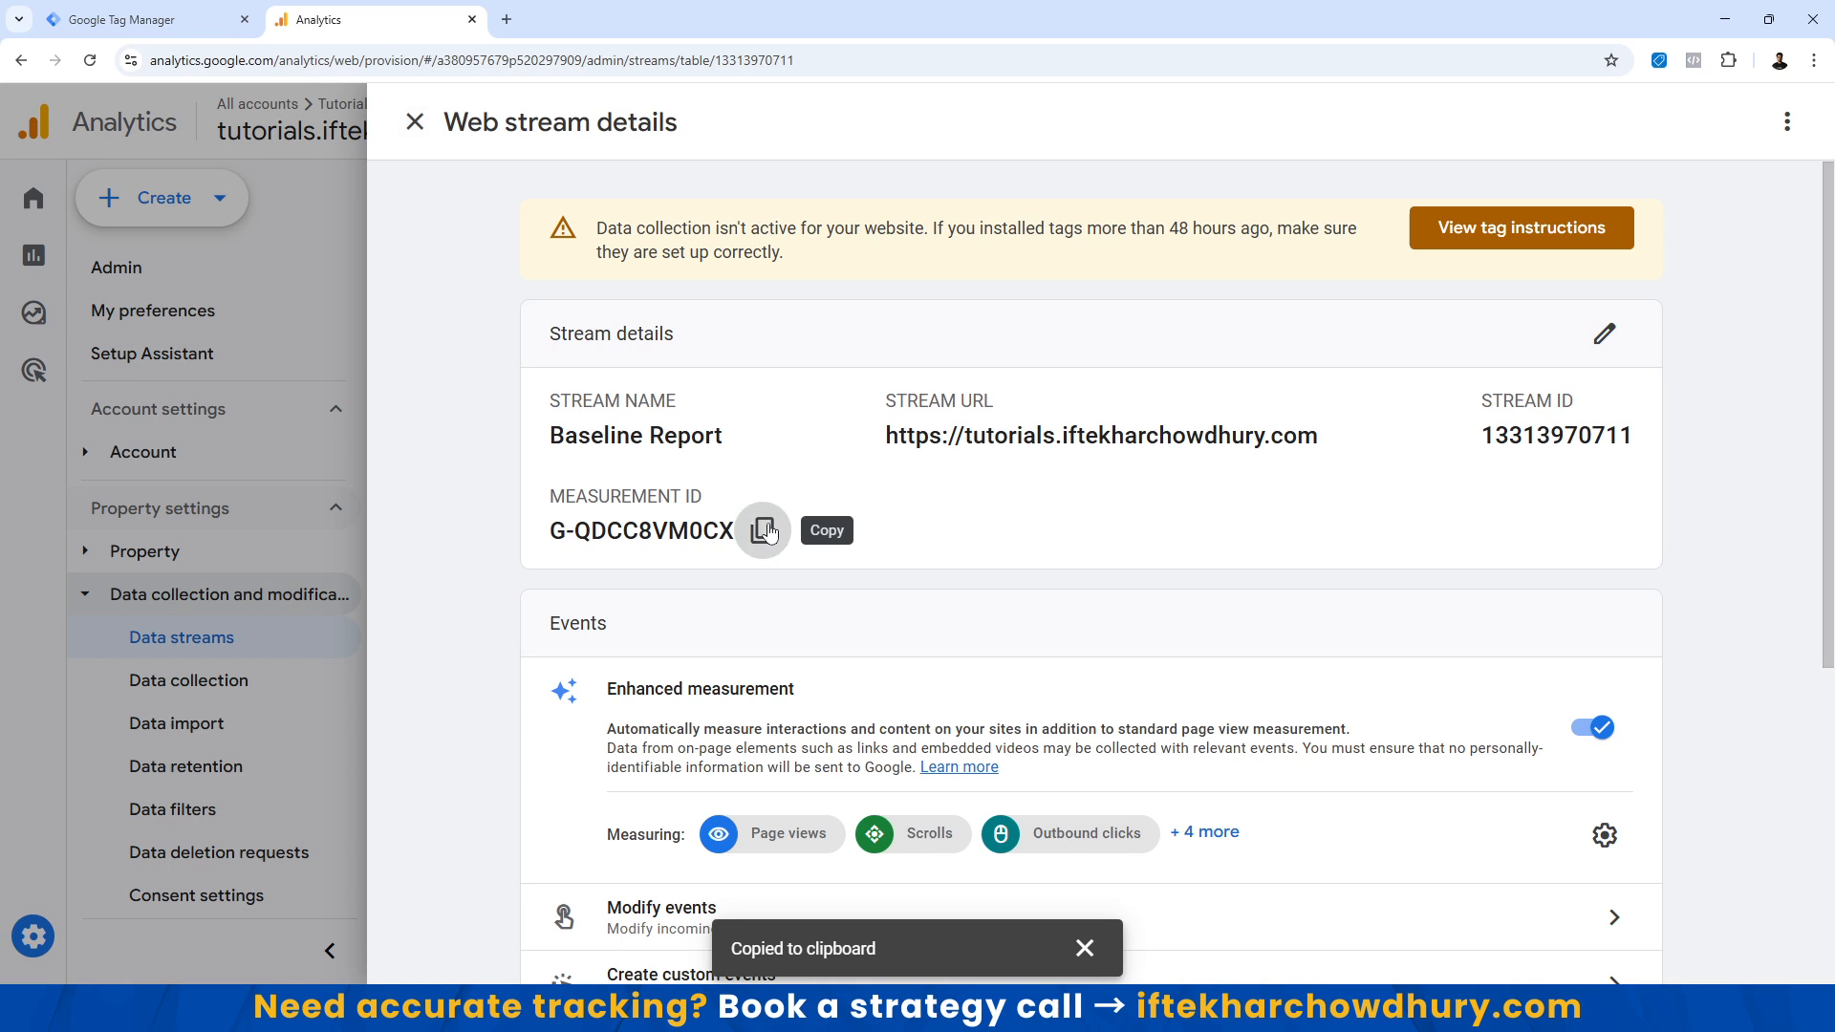
# Switch to Google Tag Manager and create a new tag named "GA4 Tag Installation" in the Default Workspace.
pyautogui.click(143, 20)
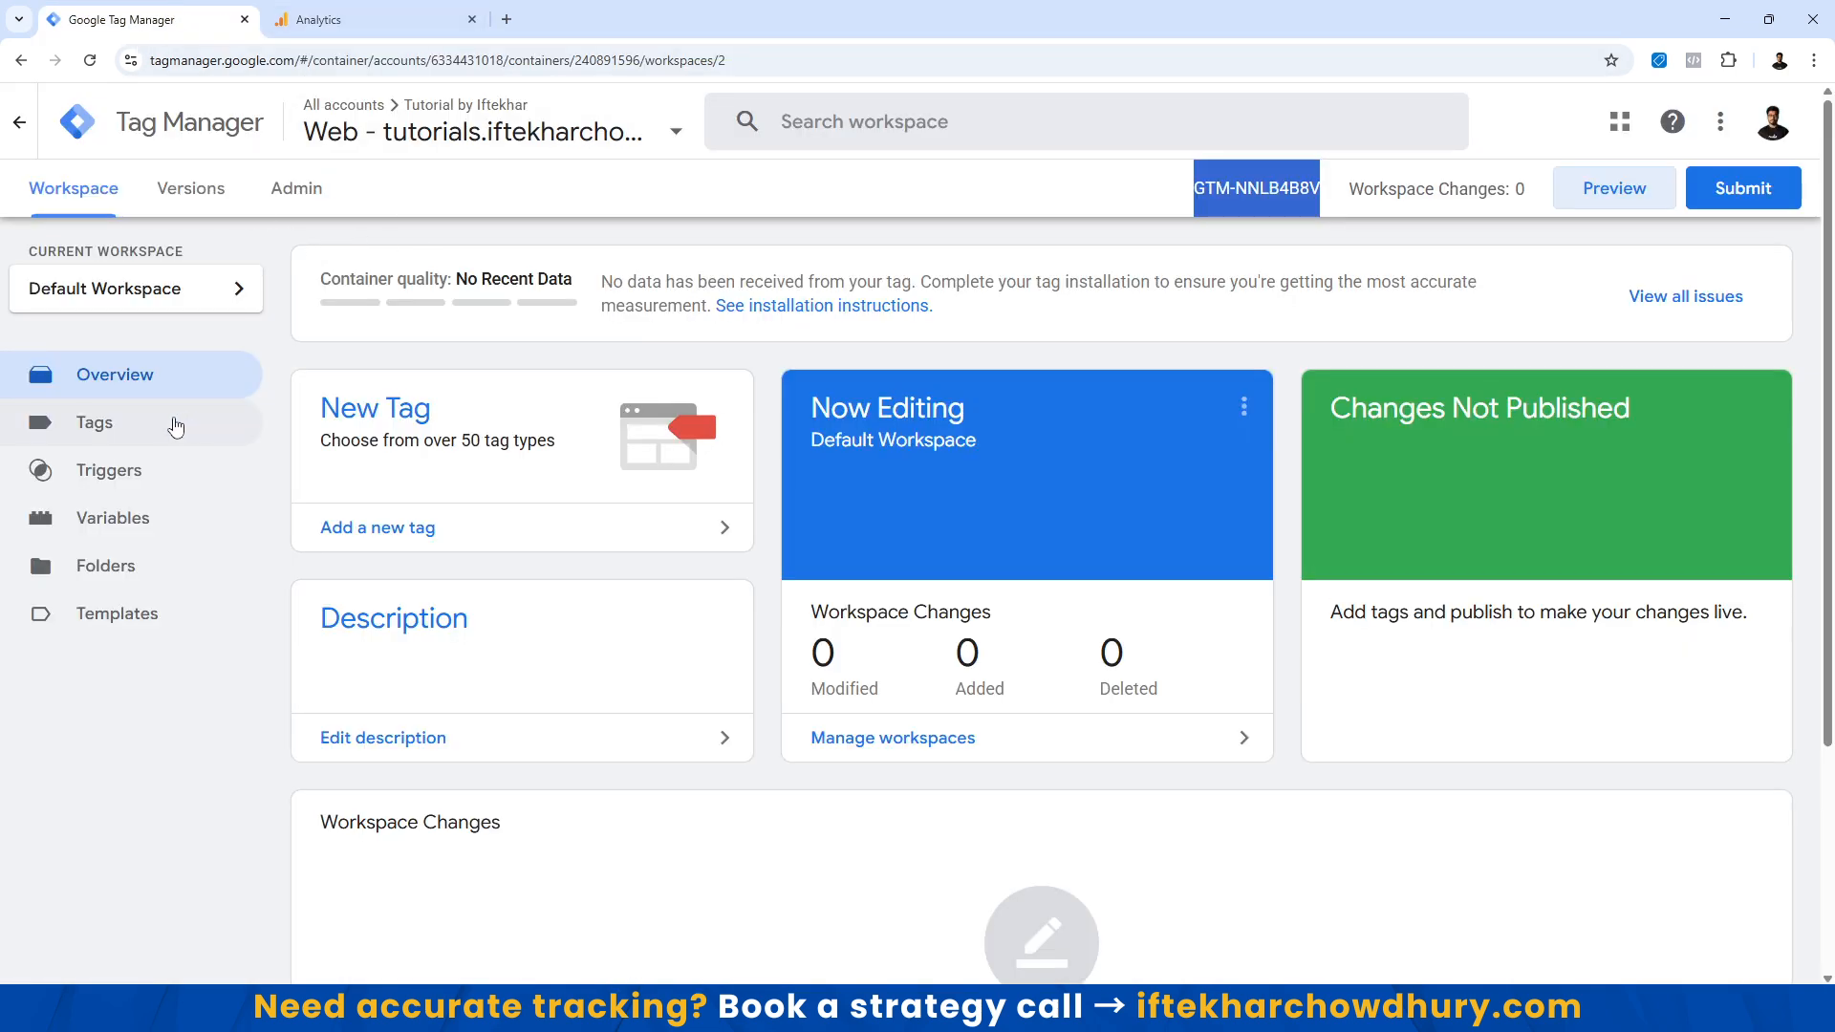
pyautogui.click(111, 433)
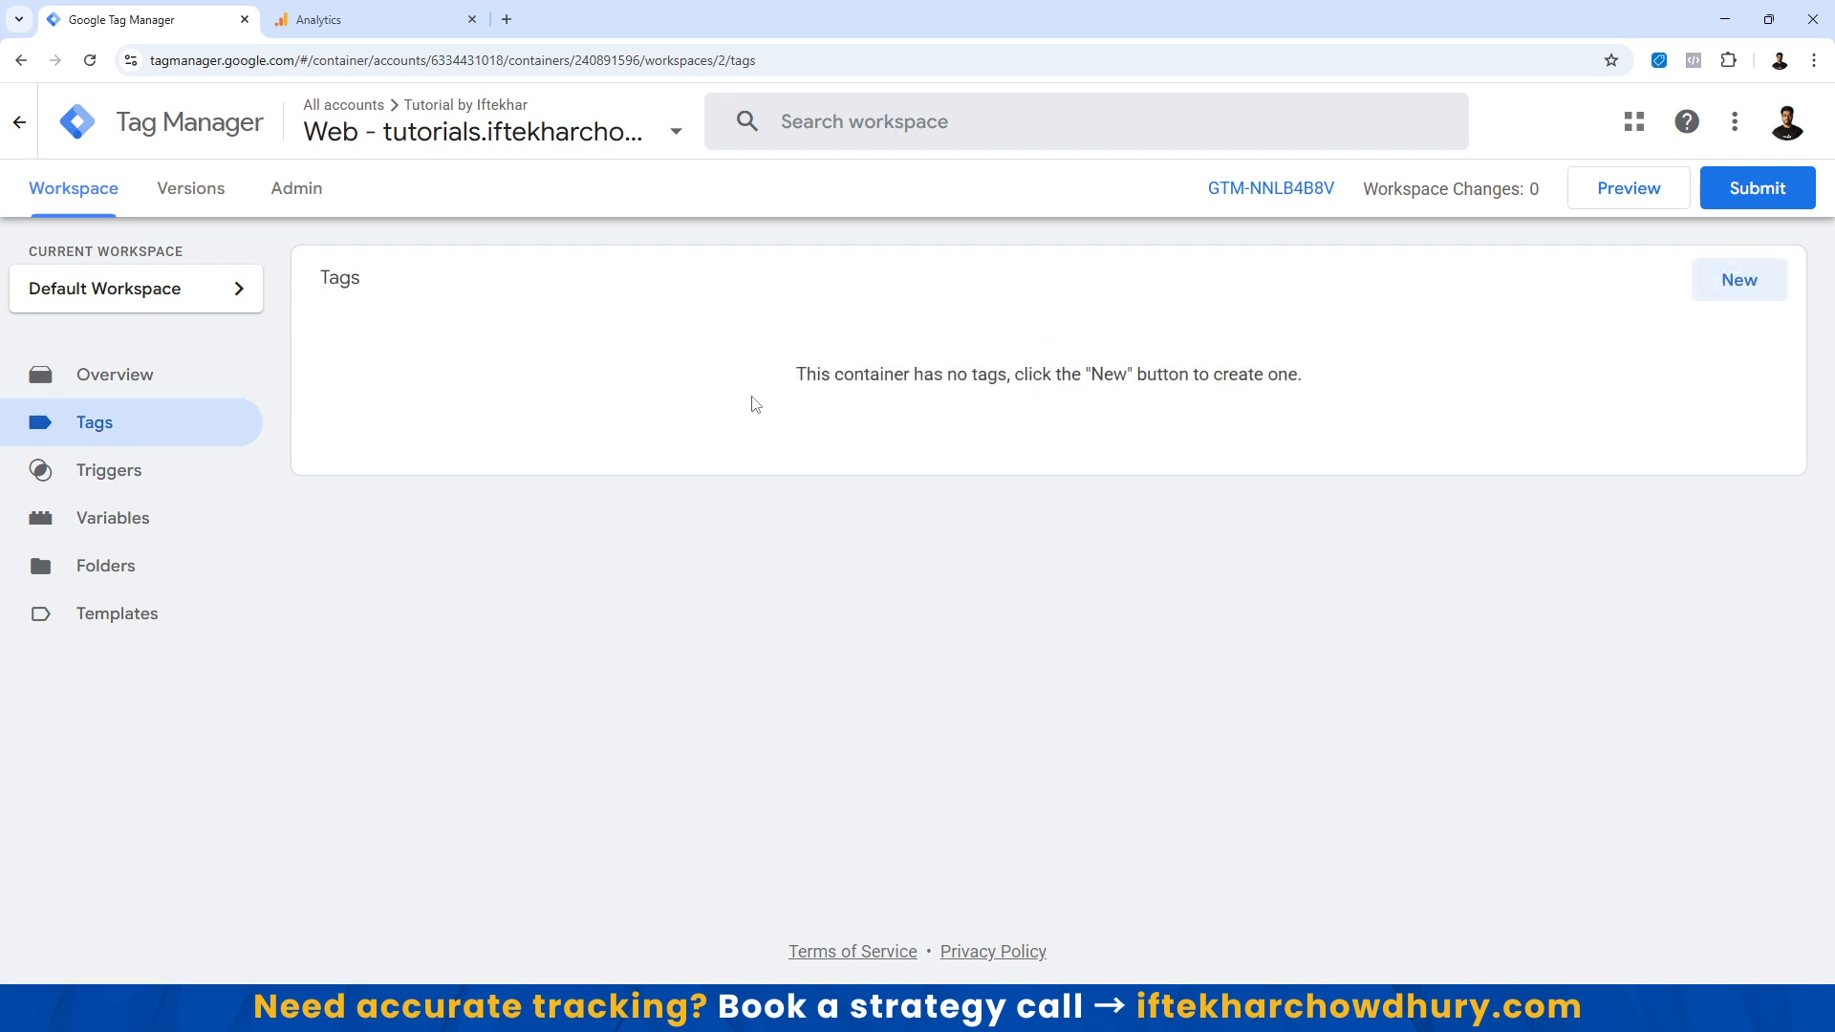
pyautogui.click(1749, 281)
pyautogui.tripleClick(541, 122)
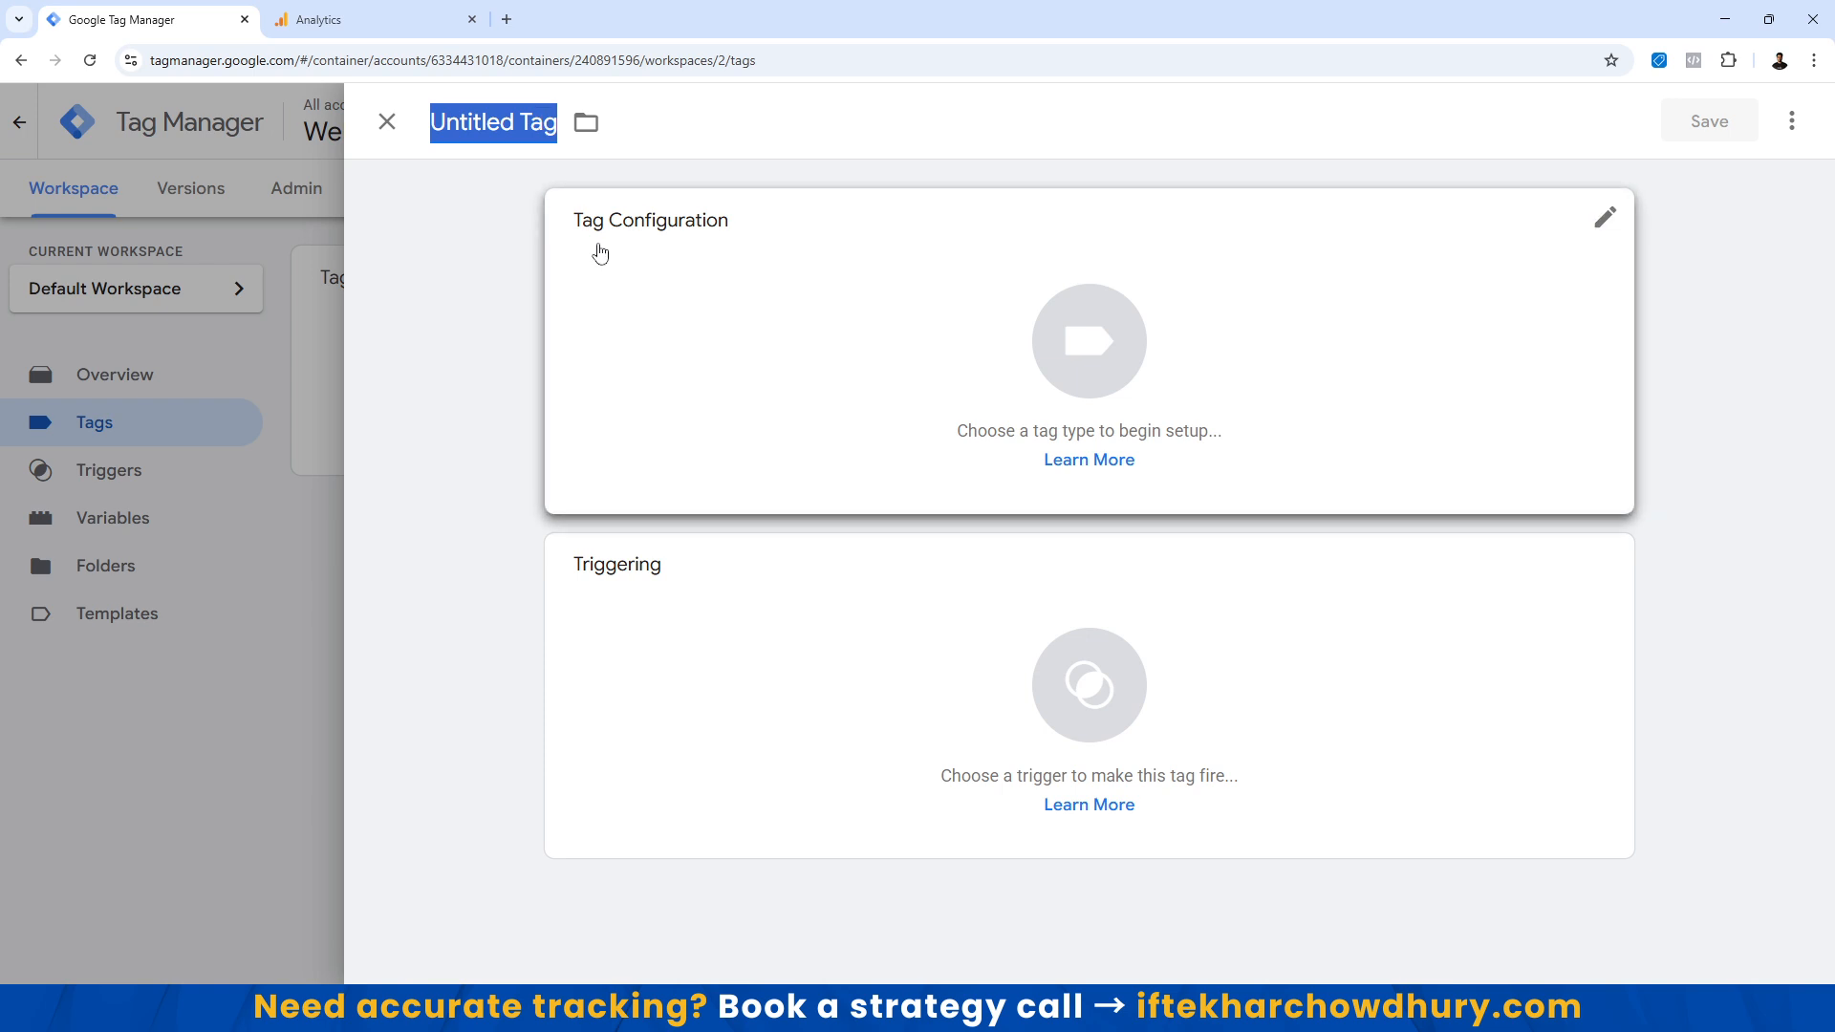
pyautogui.write('Google')
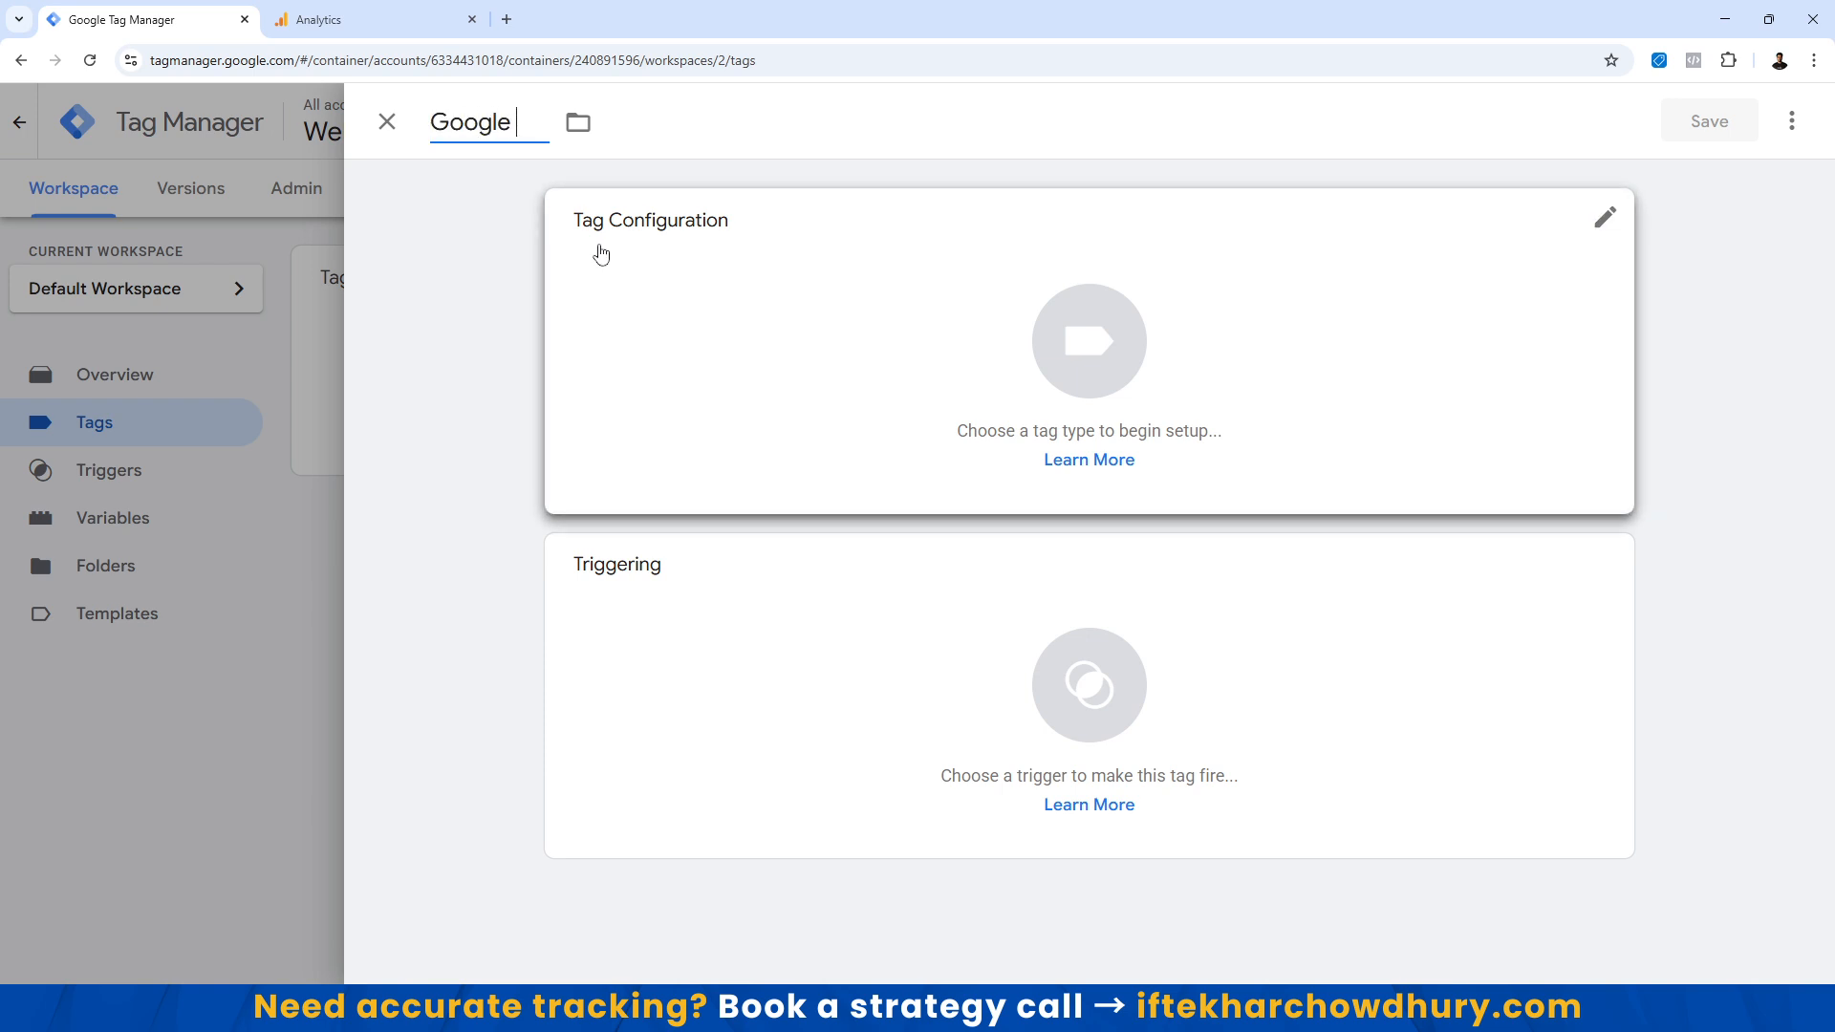
pyautogui.write(' Tag')
pyautogui.press('BackSpace')
pyautogui.press('BackSpace')
pyautogui.press('BackSpace')
pyautogui.press('BackSpace')
pyautogui.press('BackSpace')
pyautogui.press('BackSpace')
pyautogui.press('BackSpace')
pyautogui.press('BackSpace')
pyautogui.press('BackSpace')
pyautogui.press('BackSpace')
pyautogui.write('GA4 Tag Installation')
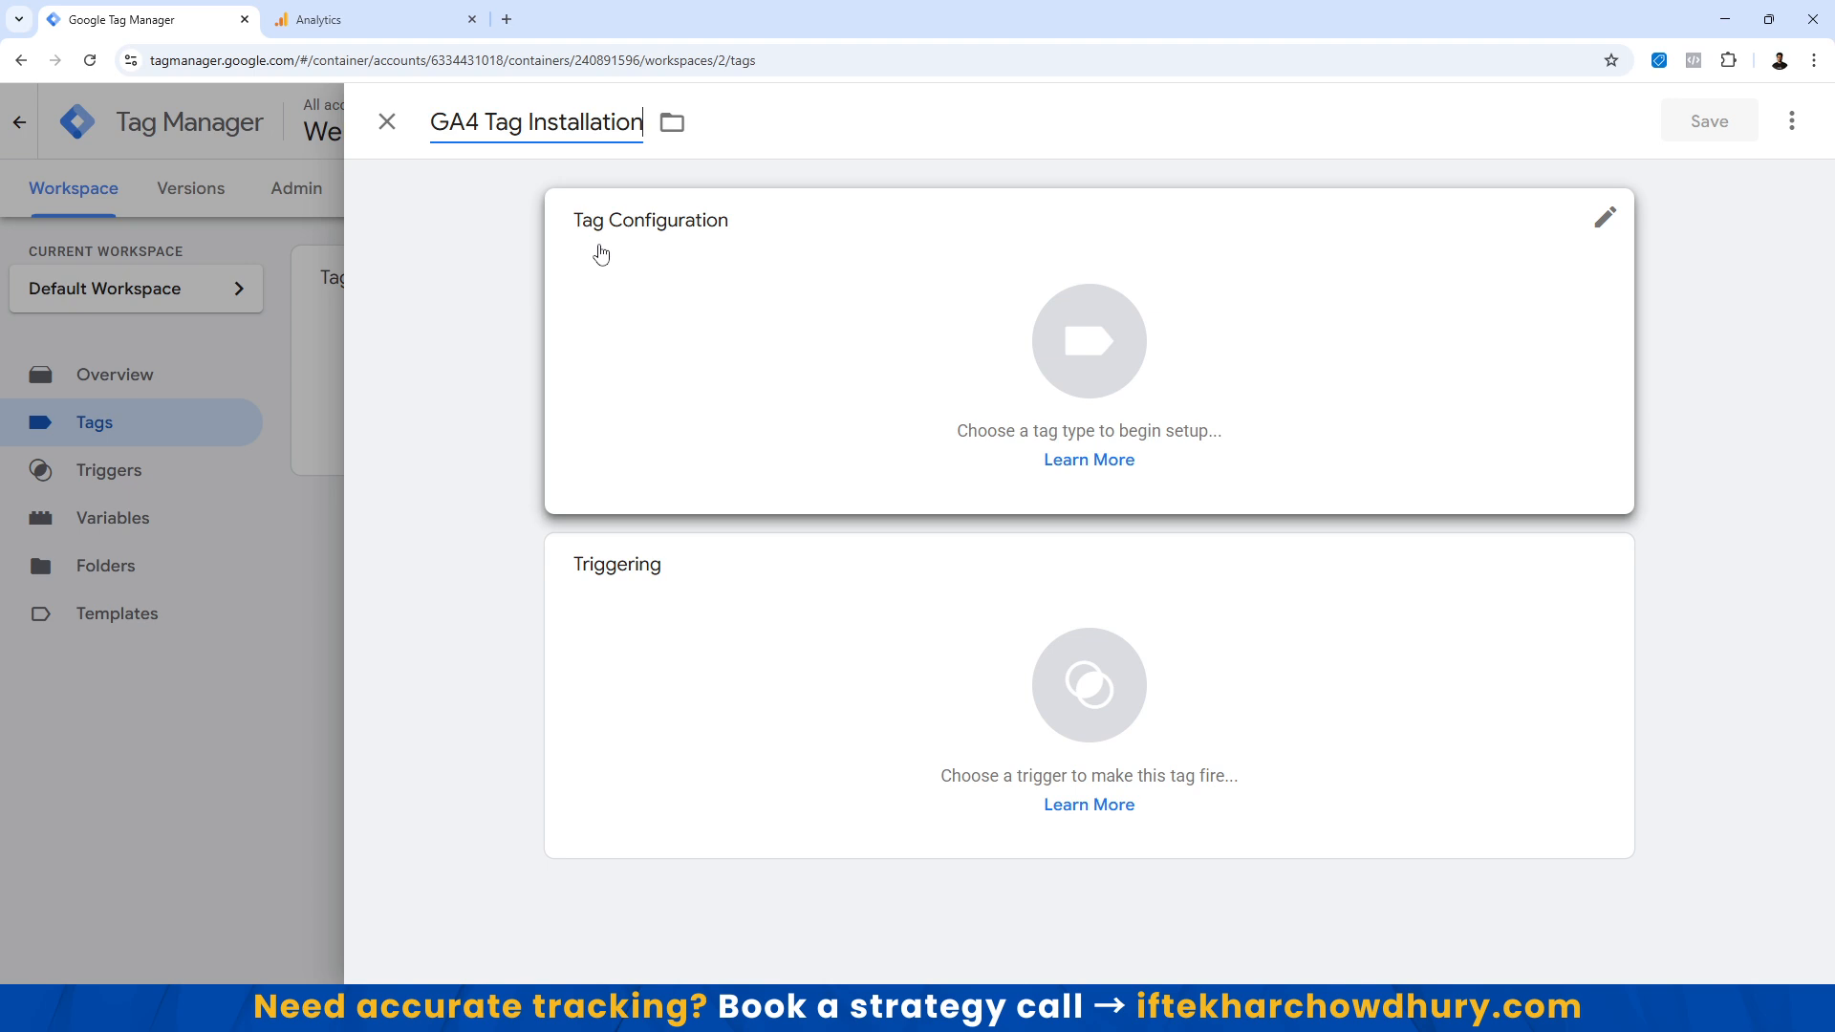
# Set the tag type to Google Tag from the Google Analytics tag types.
pyautogui.click(685, 255)
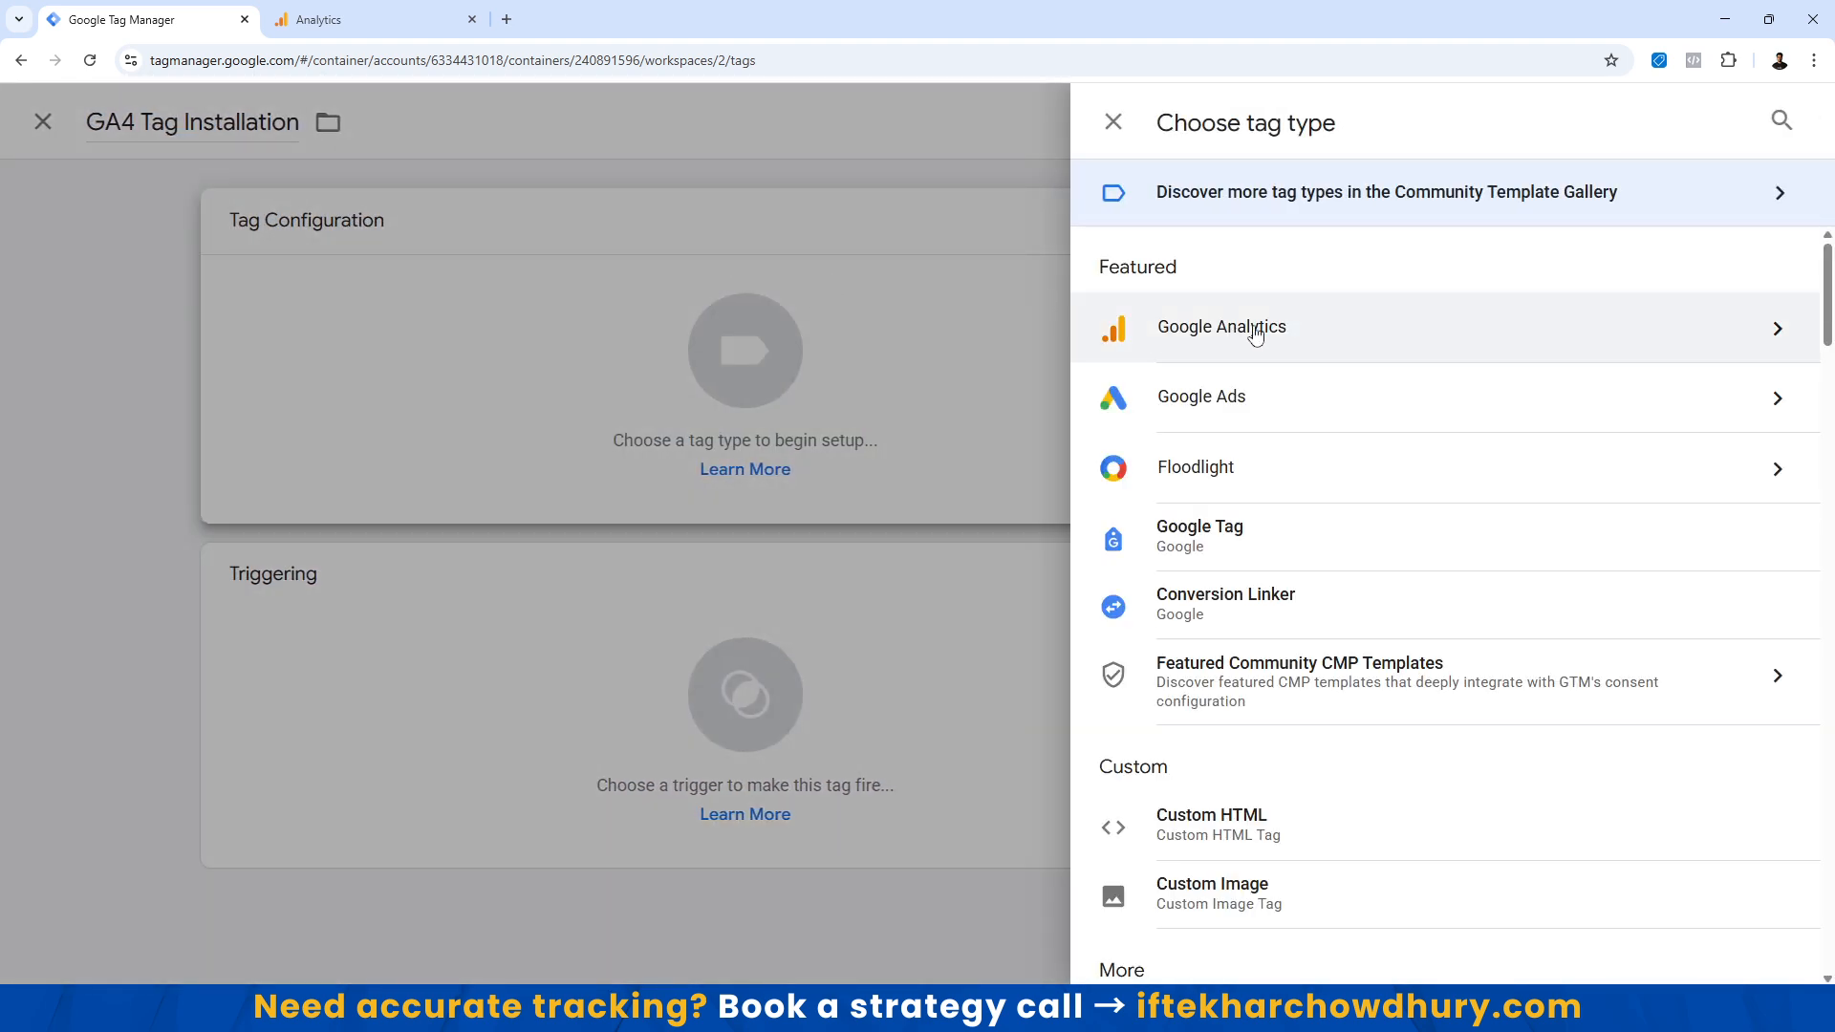
pyautogui.click(1255, 334)
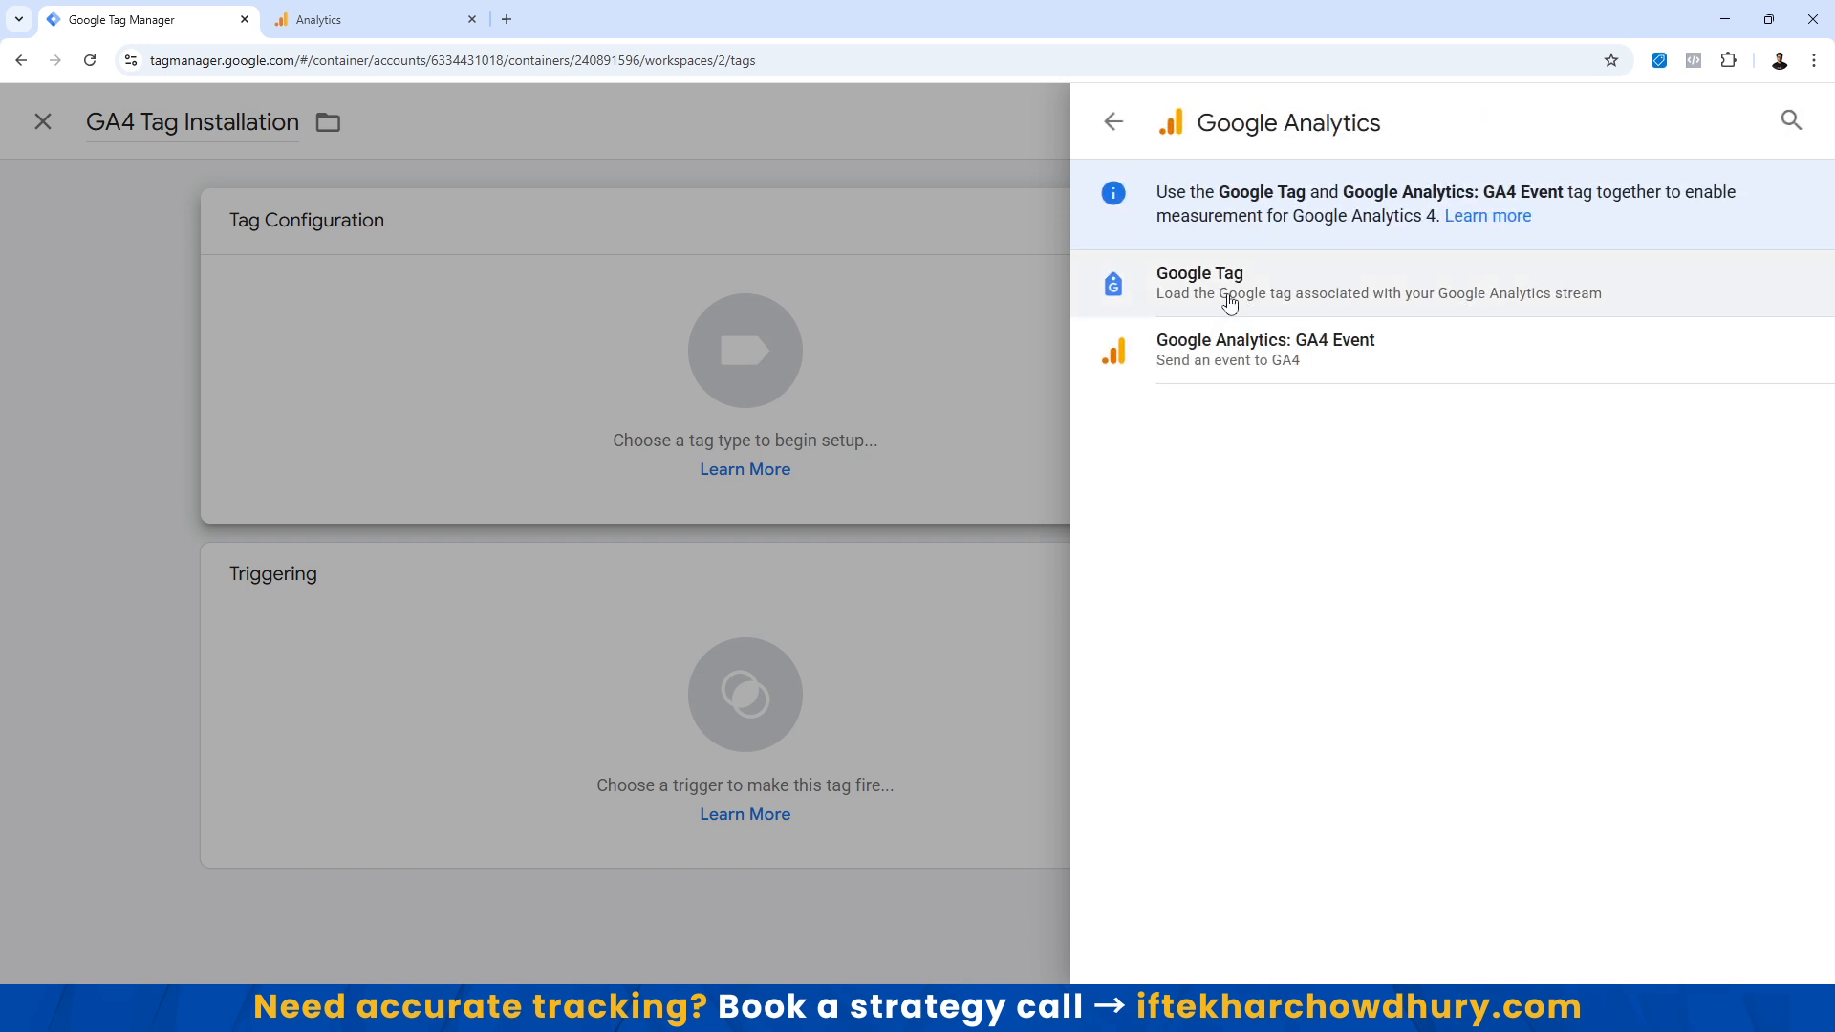
pyautogui.click(1190, 286)
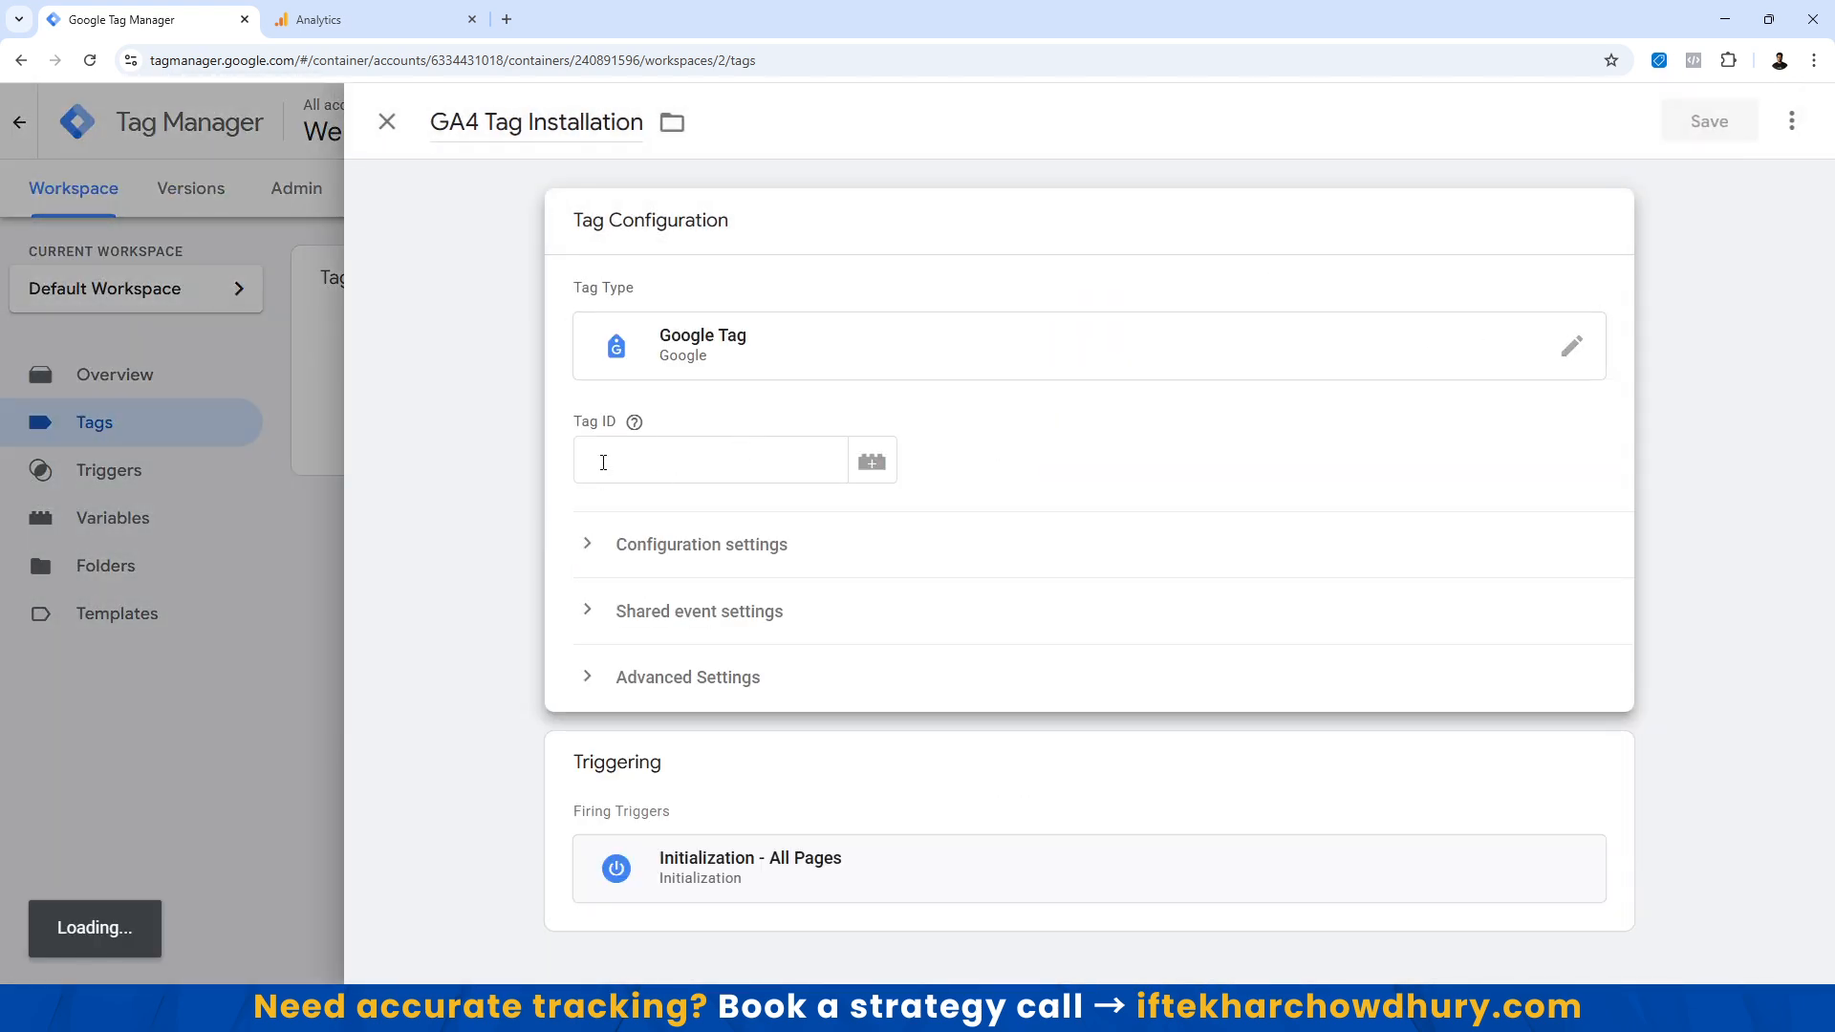
# Paste the copied measurement ID directly as the tag ID, and cut it out of the field again.
pyautogui.click(603, 462)
pyautogui.hotkey('ctrl', 'v')
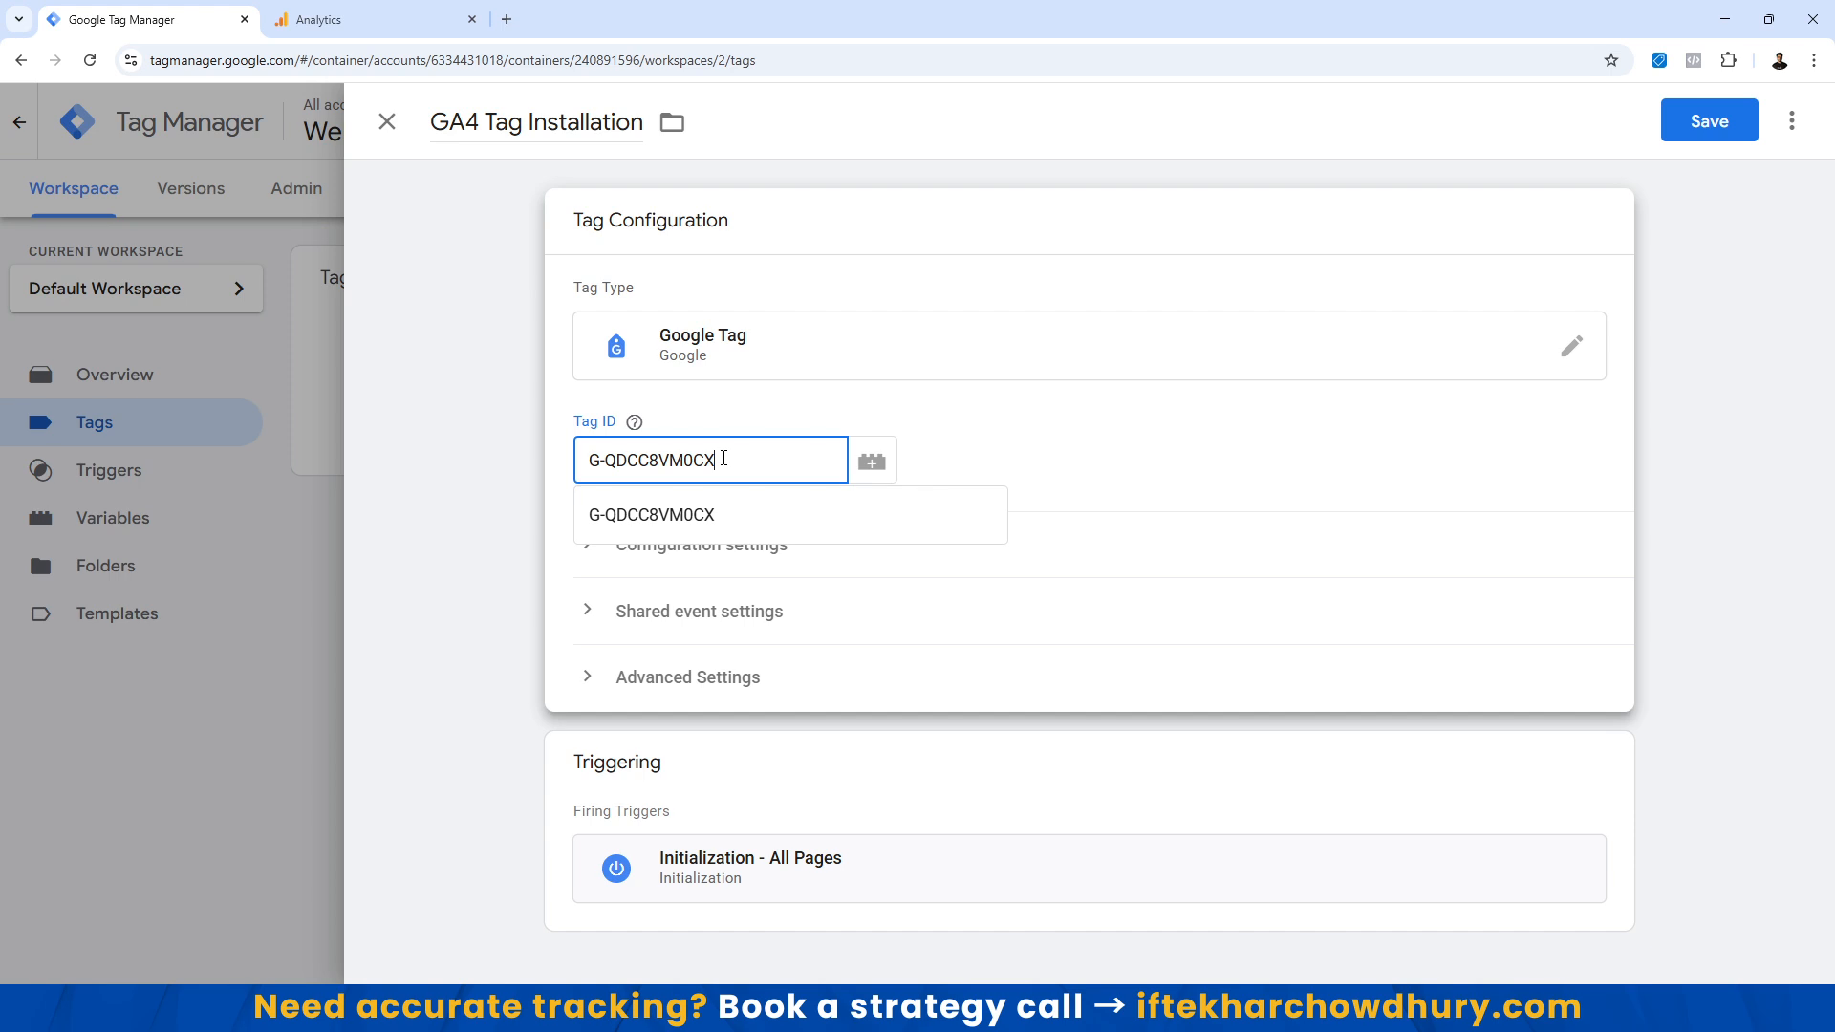
pyautogui.moveTo(724, 458); pyautogui.dragTo(575, 453)
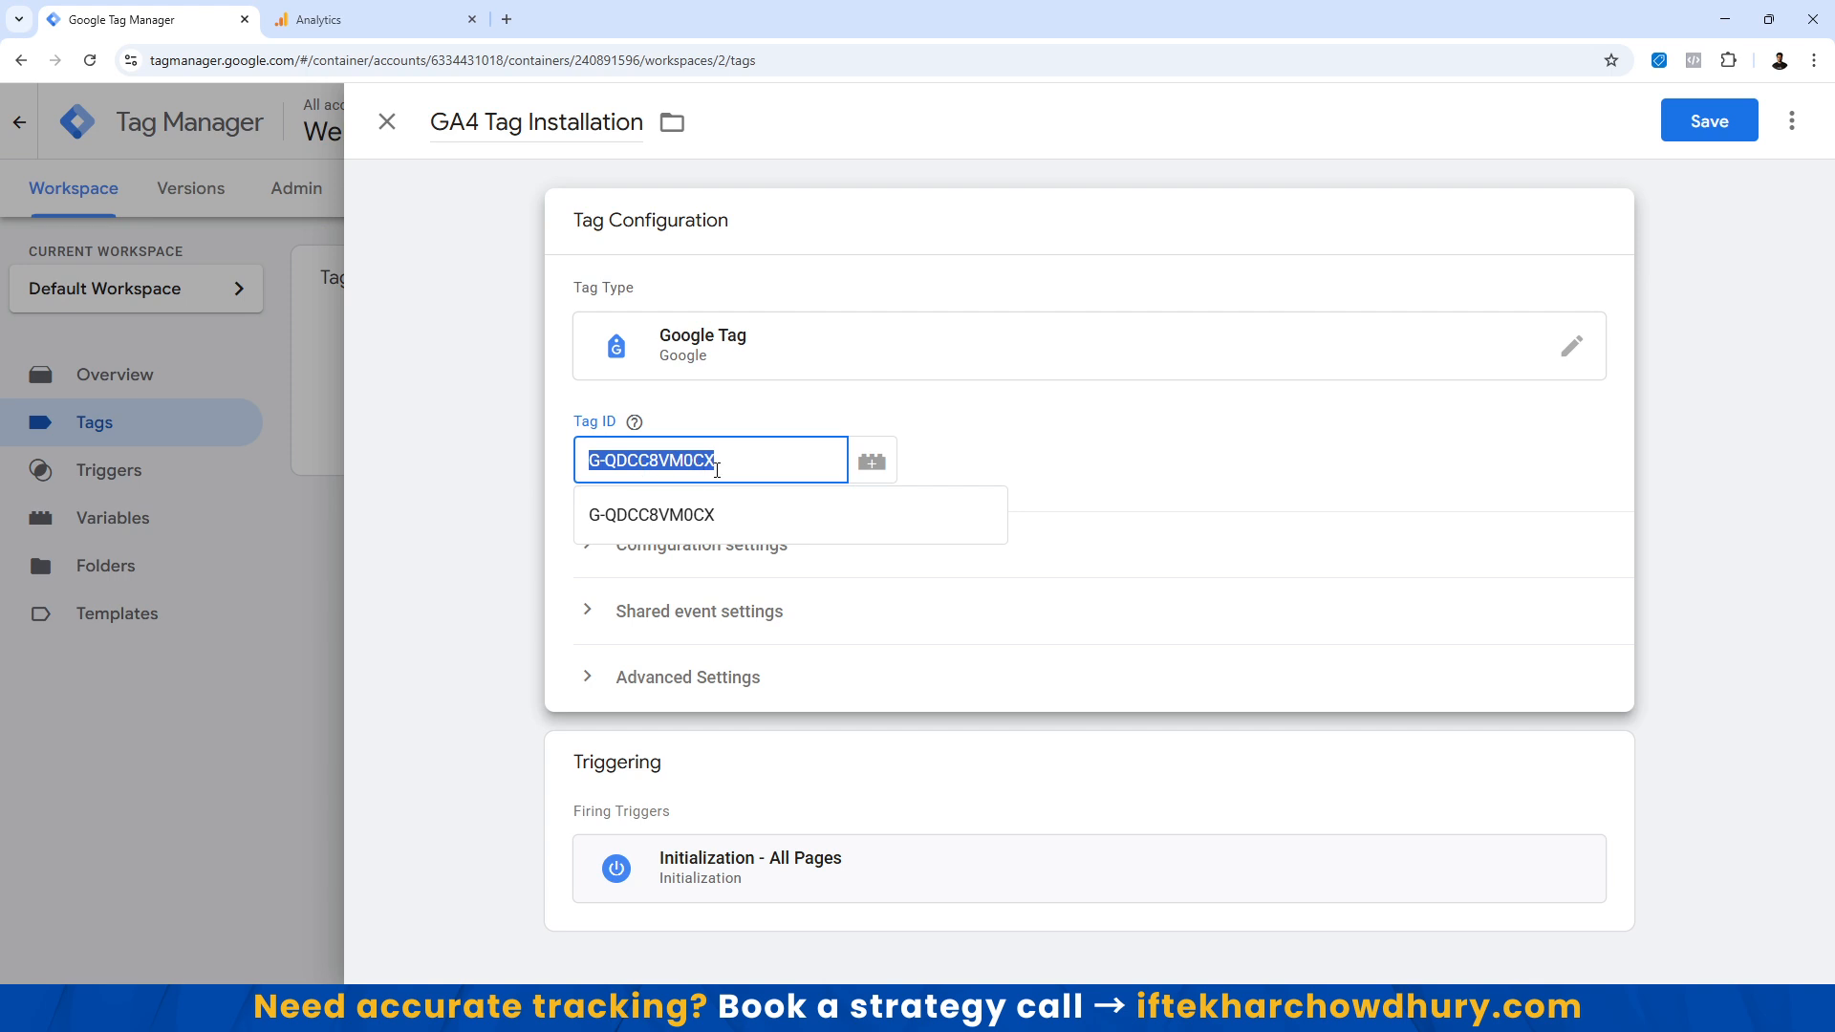
pyautogui.moveTo(752, 466); pyautogui.dragTo(551, 467)
pyautogui.hotkey('ctrl', 'x')
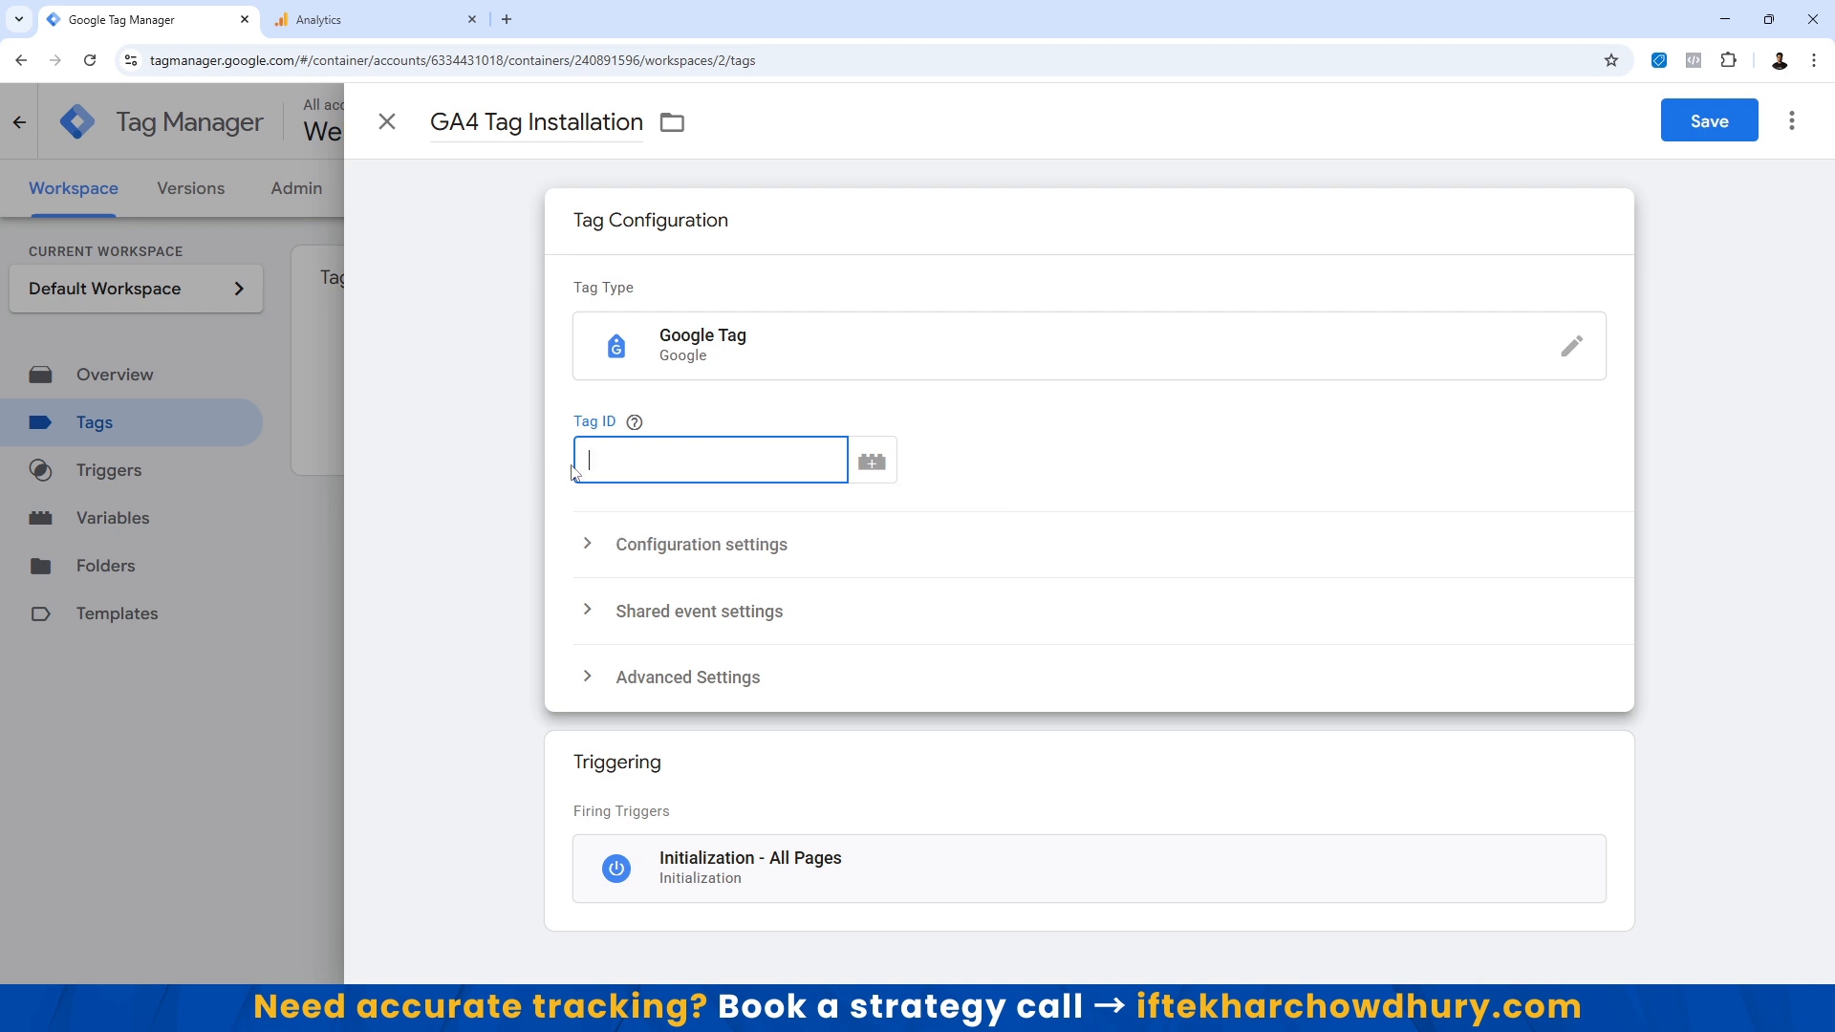
# Start a new user-defined variable for the tag ID and name it "GA4_MeasurementID".
pyautogui.click(872, 464)
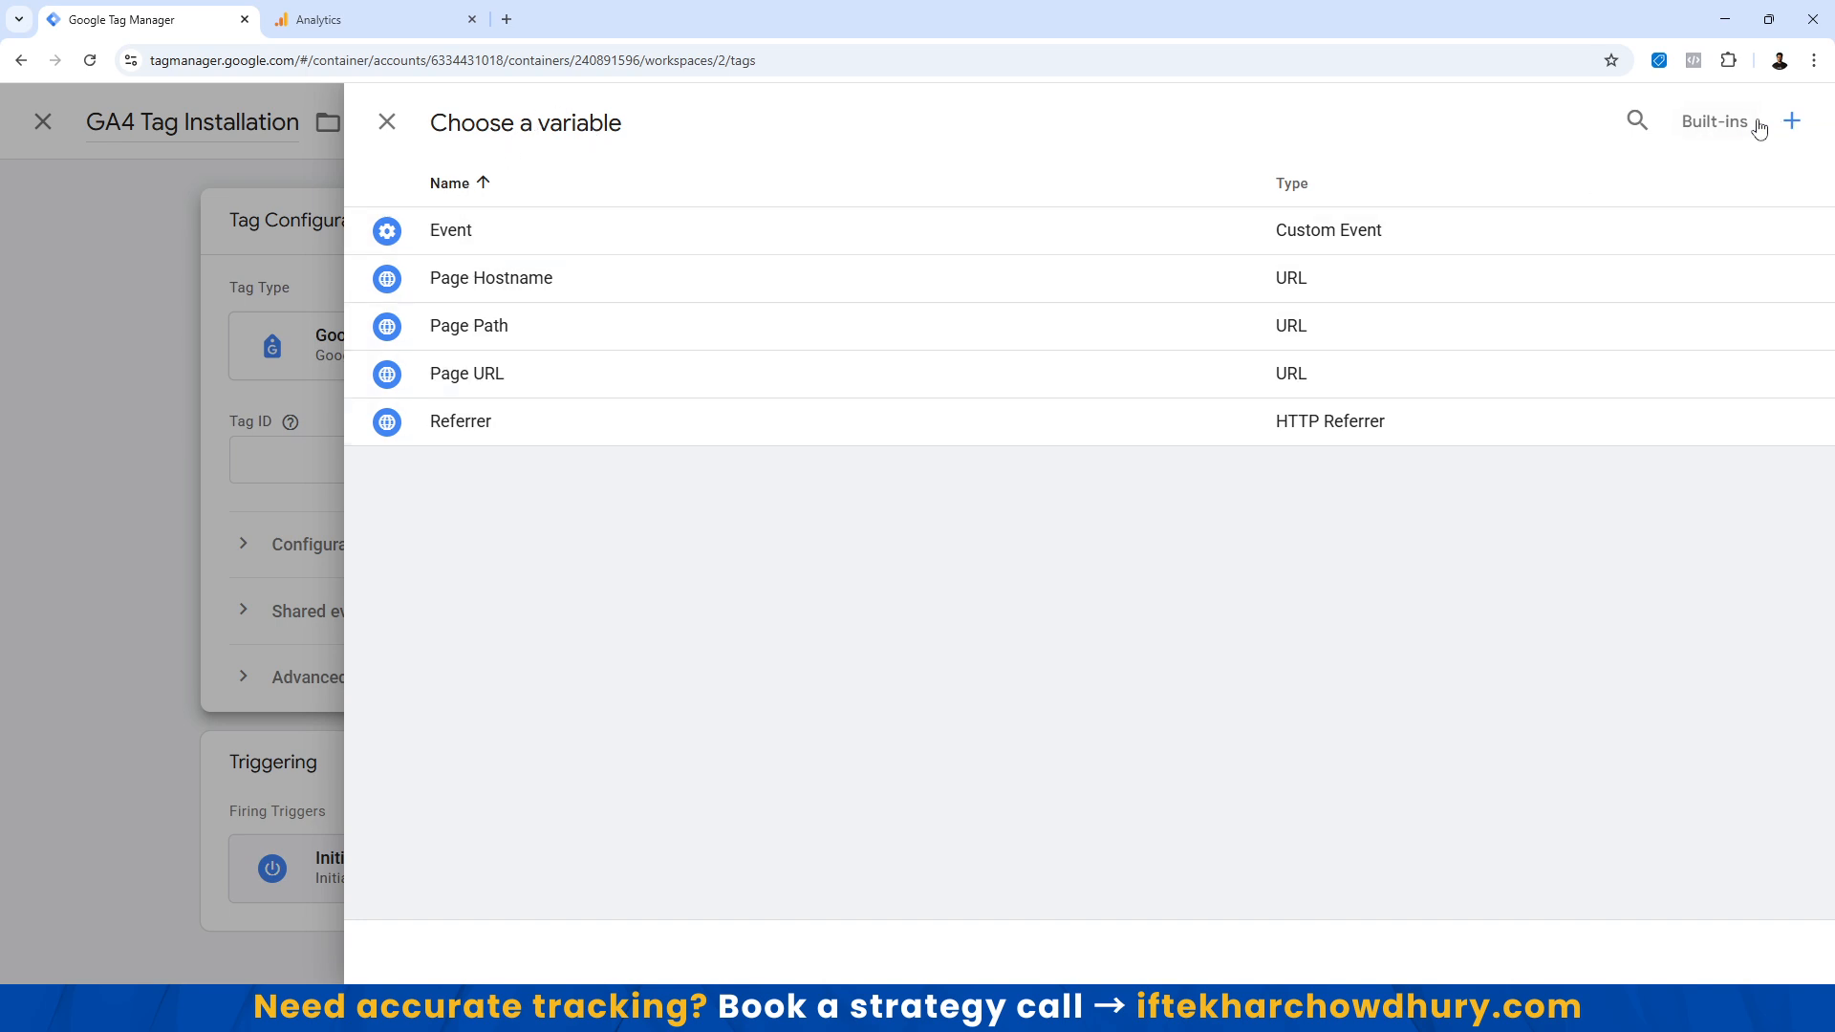
pyautogui.click(1793, 124)
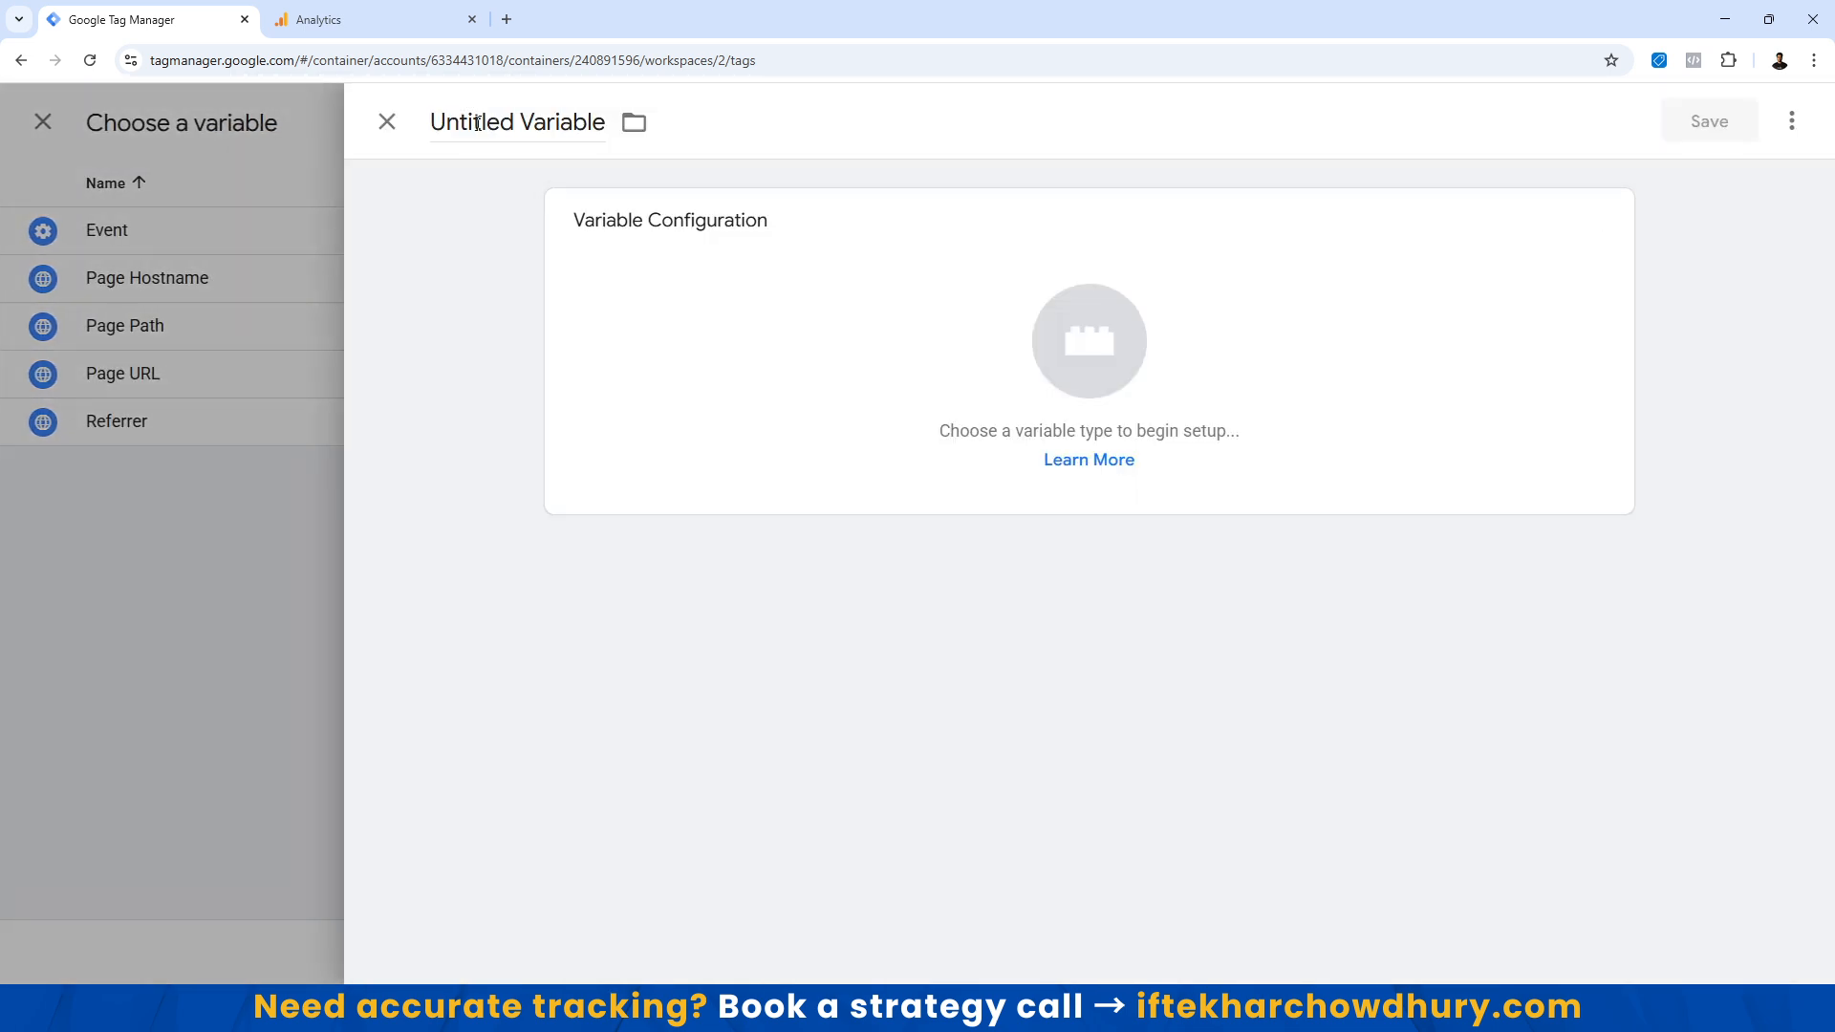
pyautogui.moveTo(474, 122); pyautogui.dragTo(569, 122)
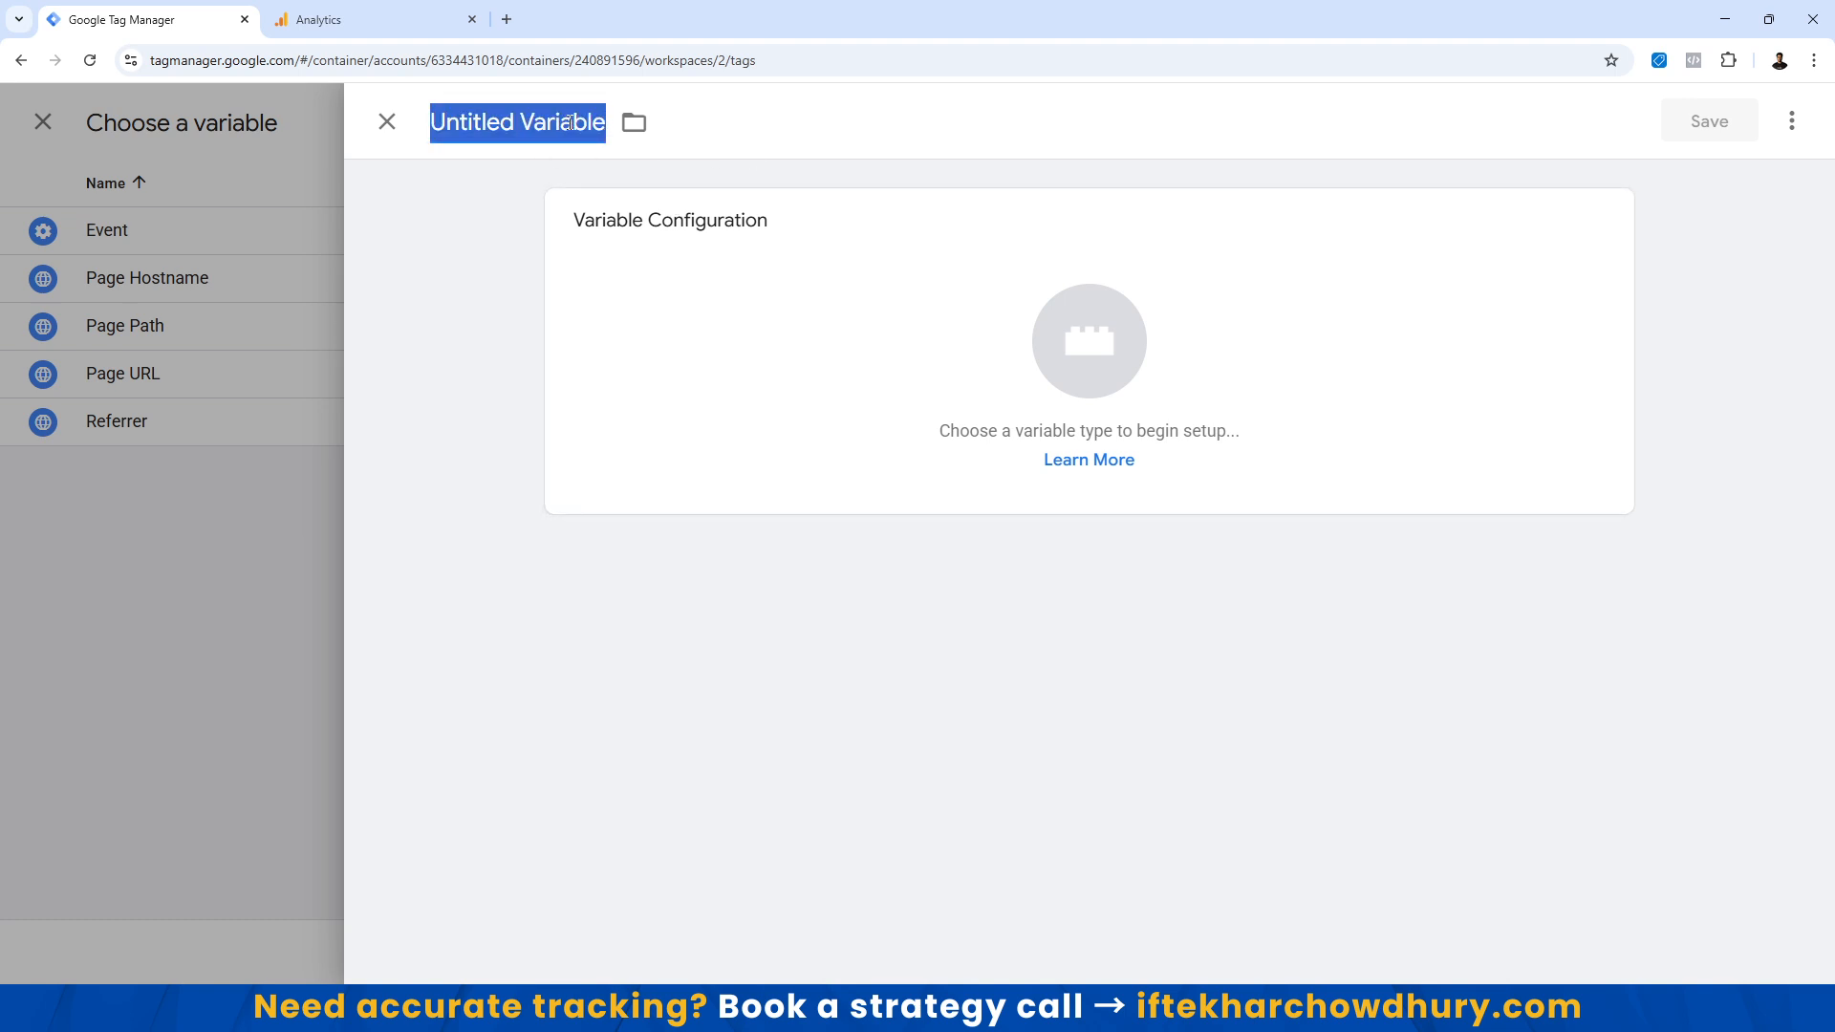
pyautogui.write('GA$')
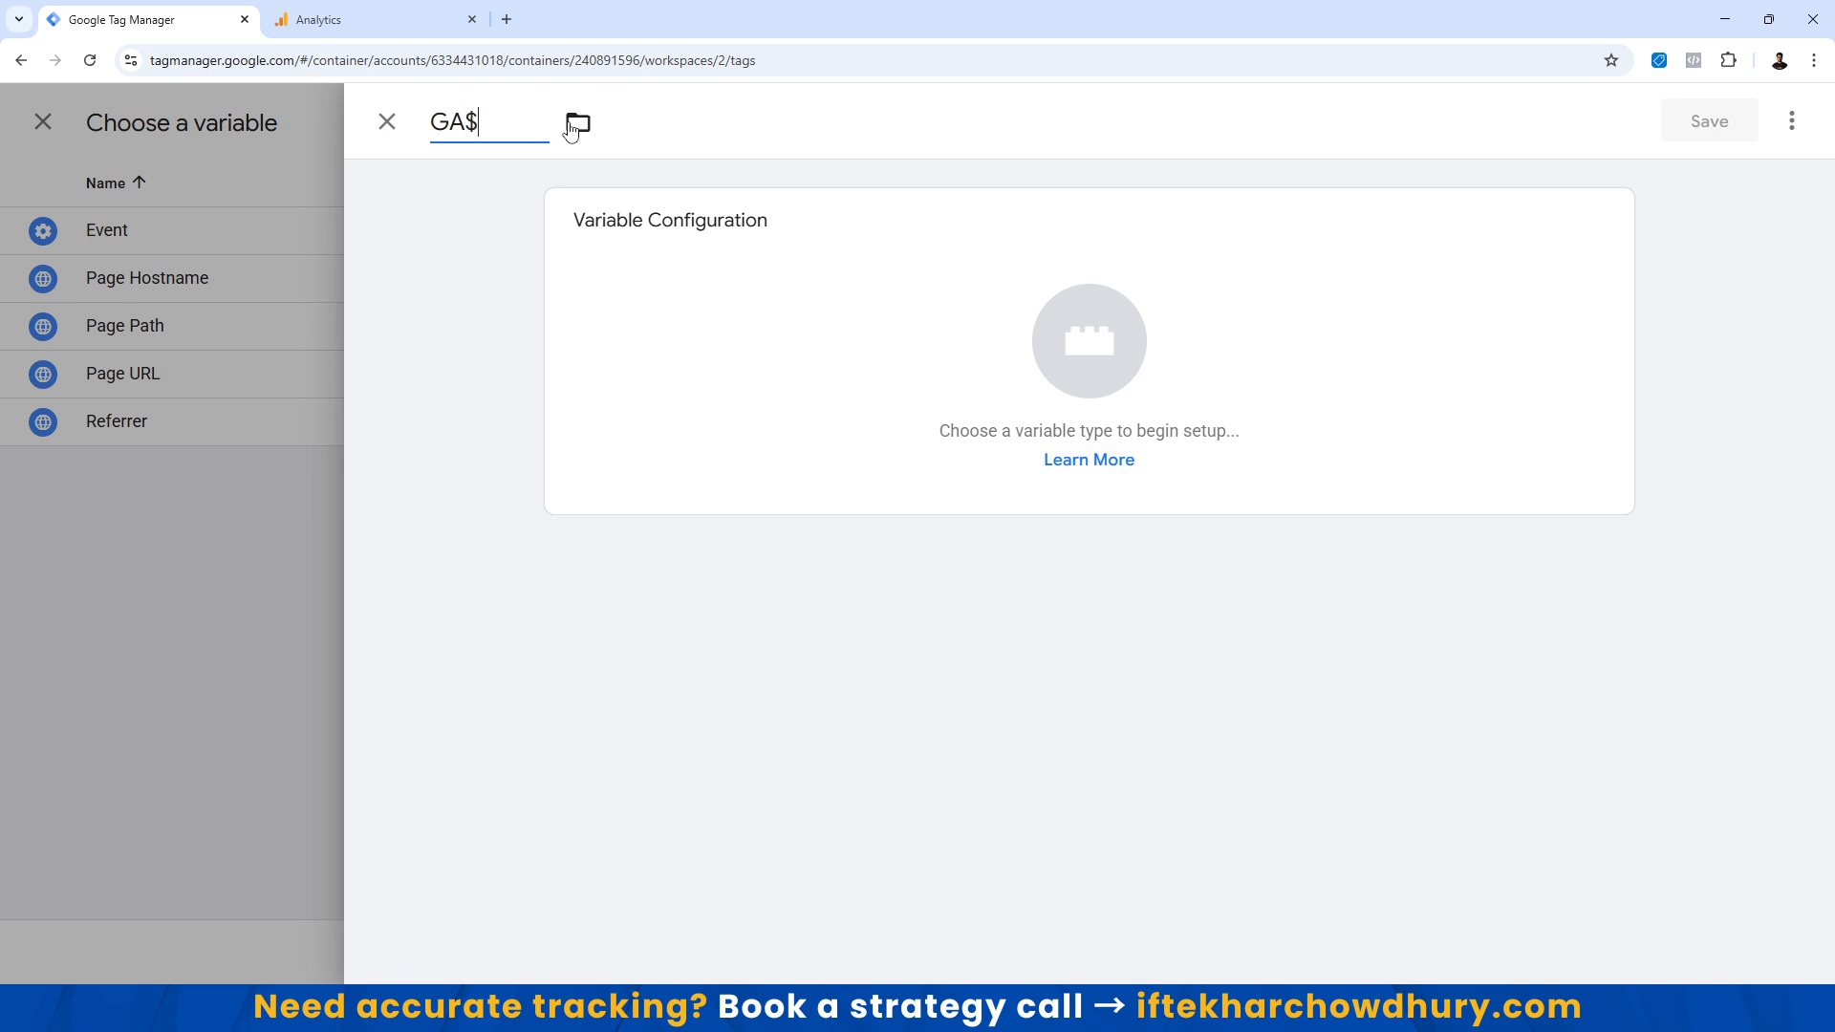
pyautogui.press('BackSpace')
pyautogui.write('4_Meady')
pyautogui.press('BackSpace')
pyautogui.write('urem')
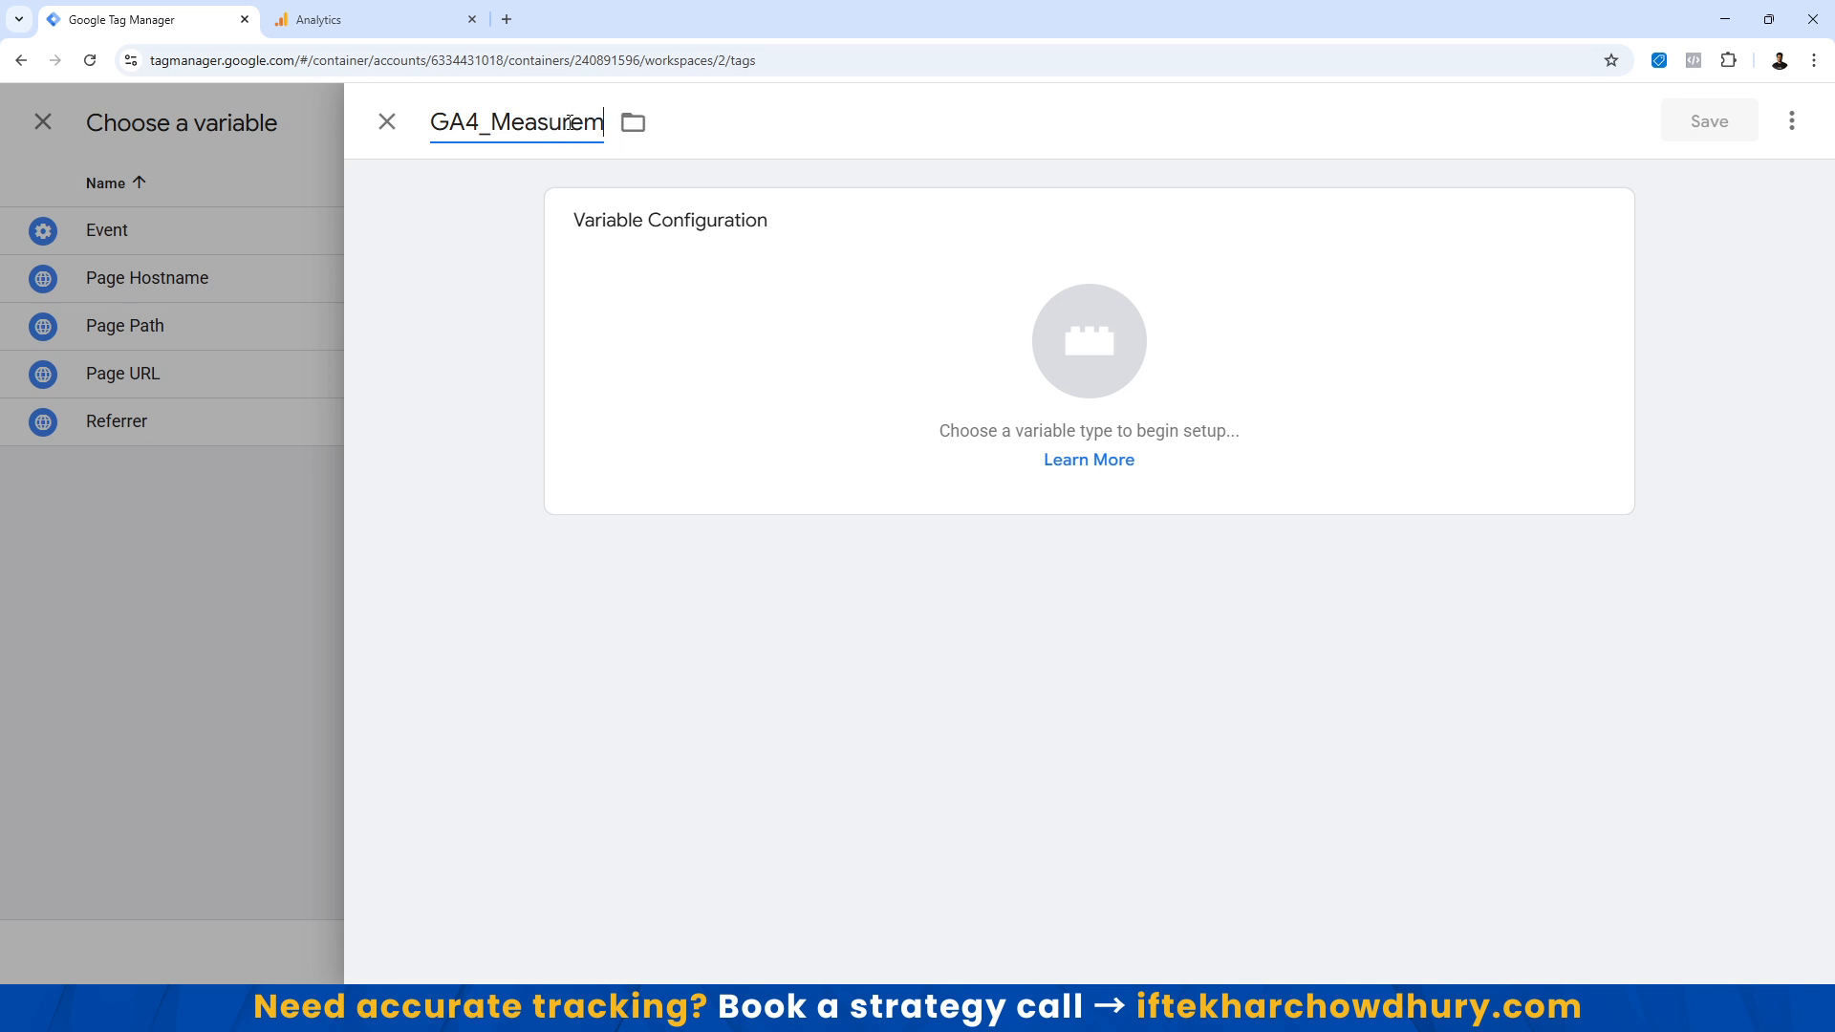
pyautogui.write('entID')
# Make the GA4_MeasurementID variable a Constant holding the copied measurement ID, and save it.
pyautogui.click(1449, 287)
pyautogui.scroll(-5, 1237, 607)
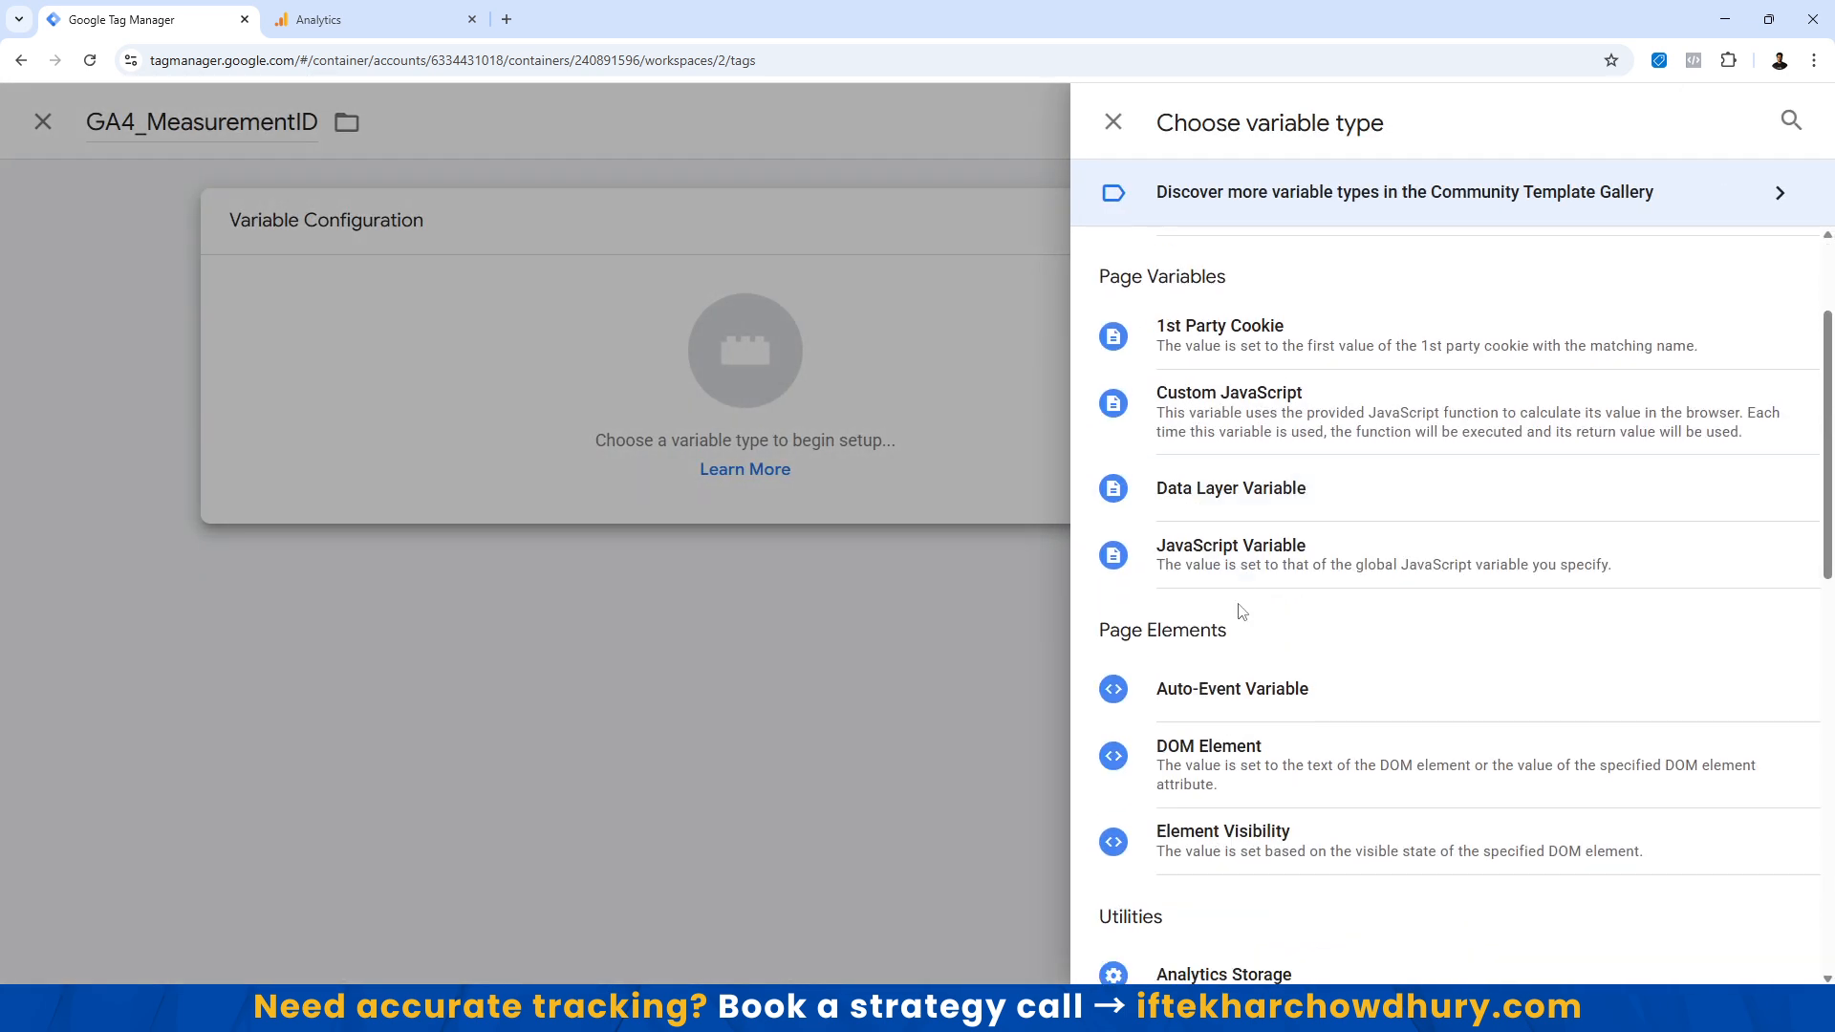
pyautogui.click(1113, 122)
pyautogui.click(1176, 370)
pyautogui.scroll(-4, 1257, 680)
pyautogui.scroll(-2, 1254, 683)
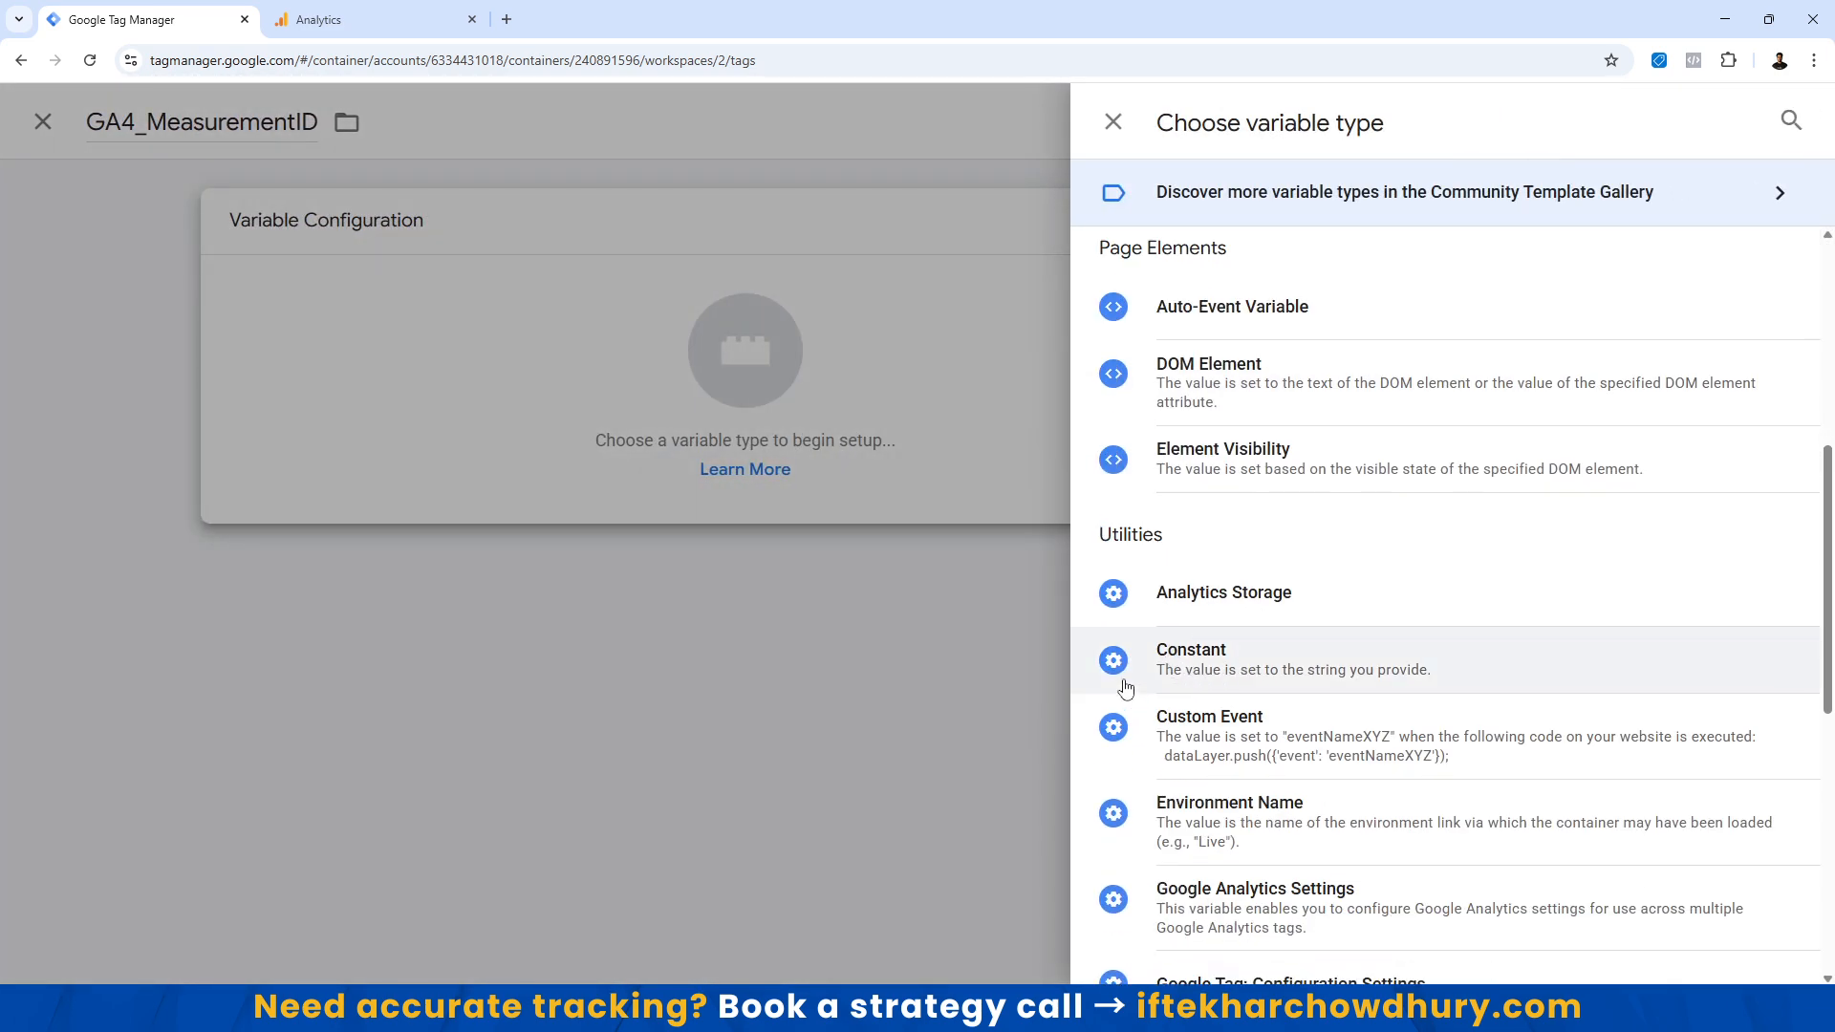
pyautogui.click(1204, 679)
pyautogui.click(690, 456)
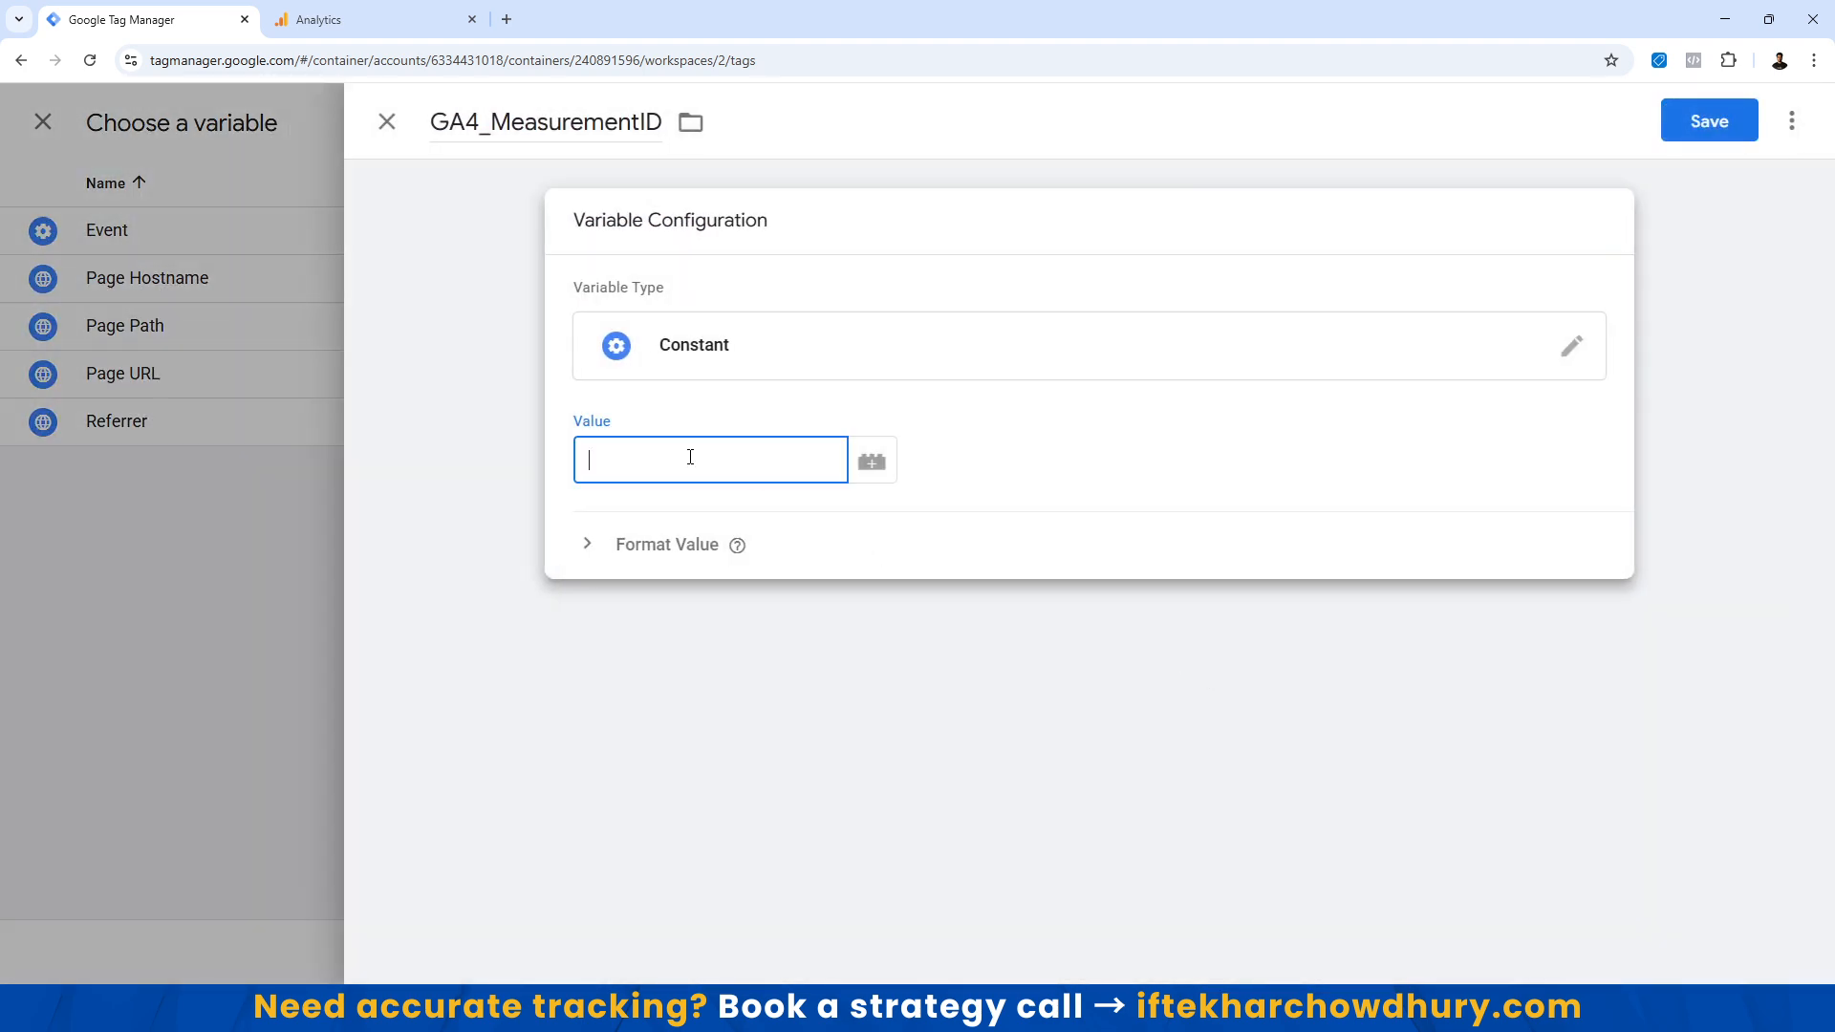
pyautogui.hotkey('ctrl', 'v')
pyautogui.click(1711, 134)
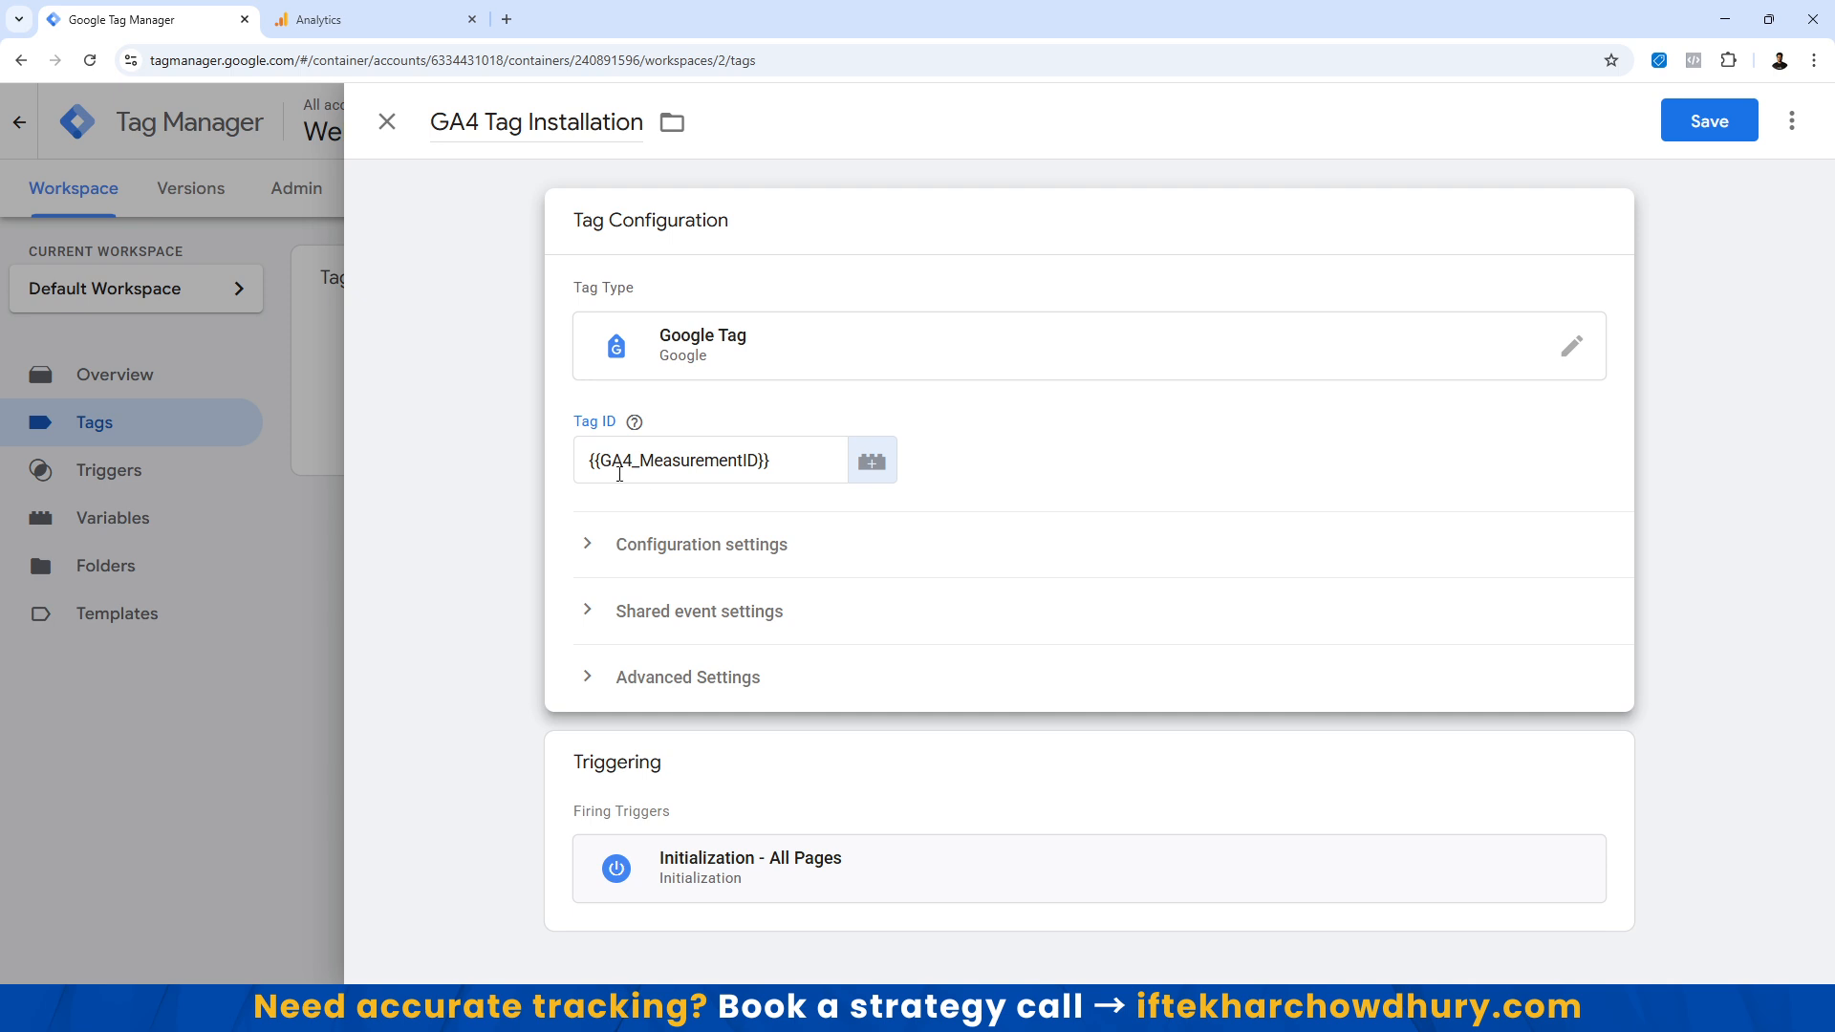
# Clear the tag ID and choose the GA4_MeasurementID variable for it again from the variable list.
pyautogui.click(780, 463)
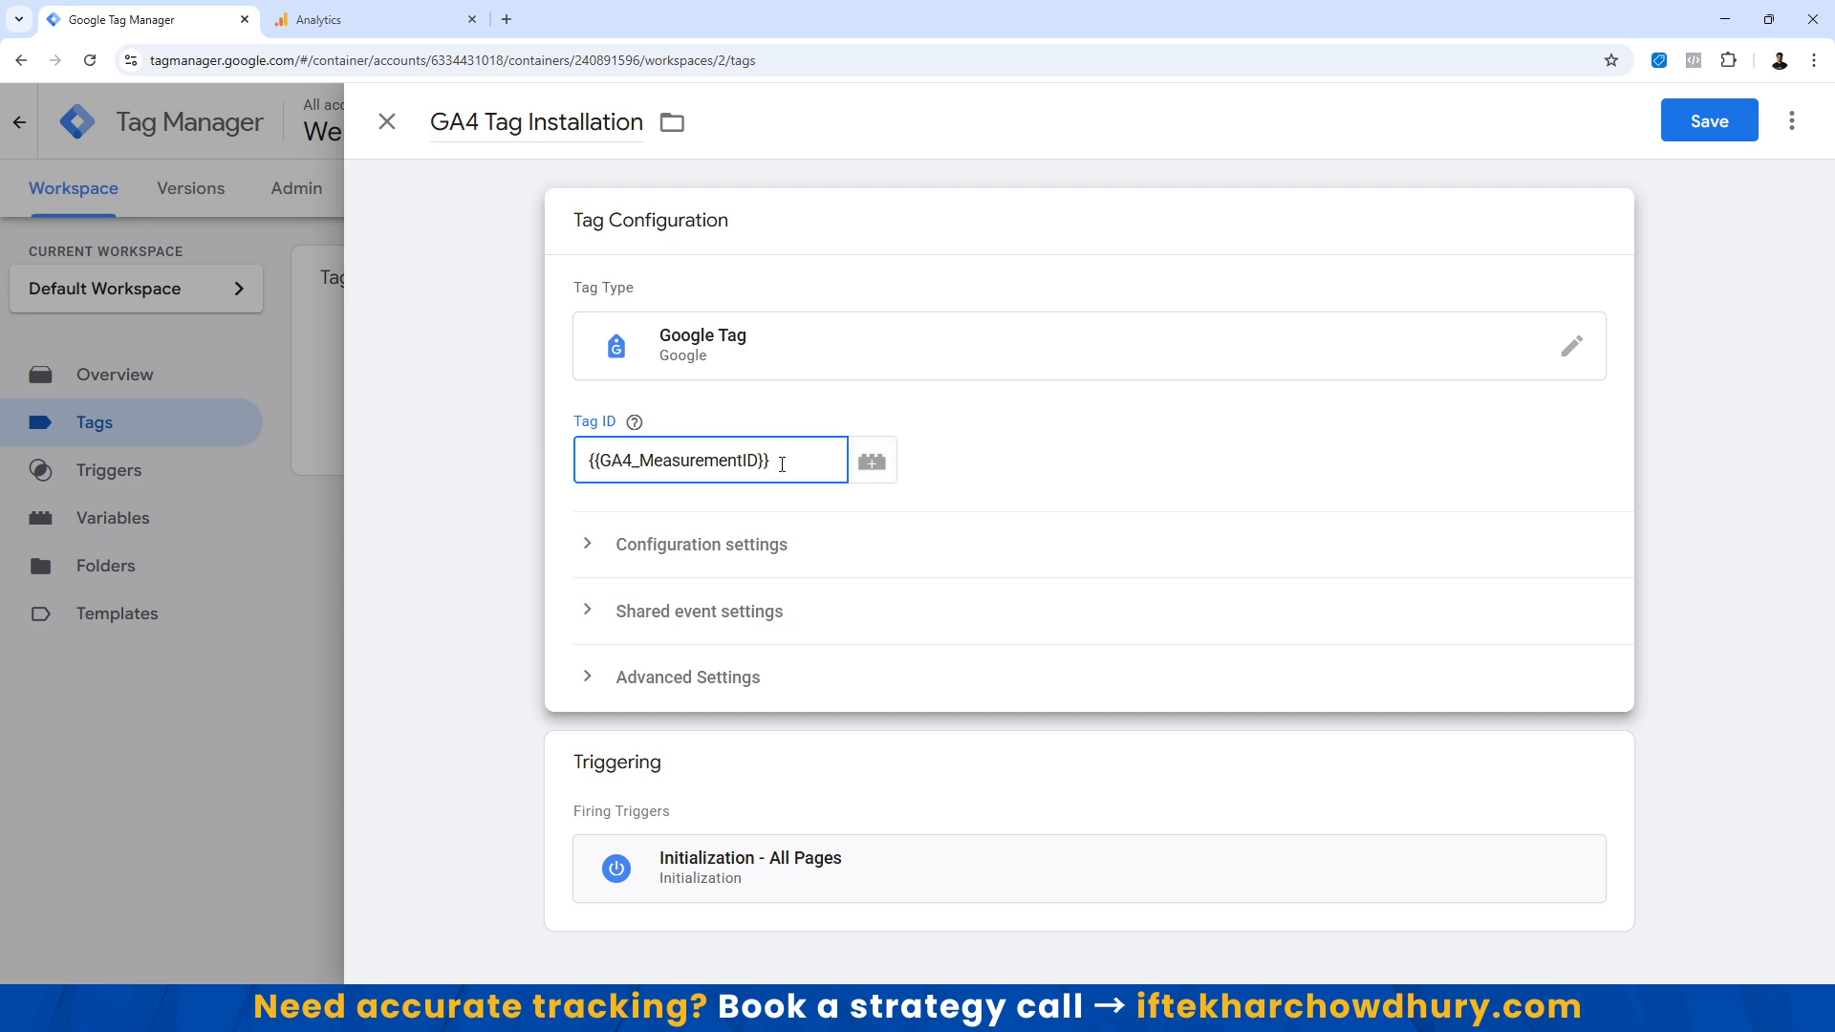
pyautogui.moveTo(802, 458); pyautogui.dragTo(566, 474)
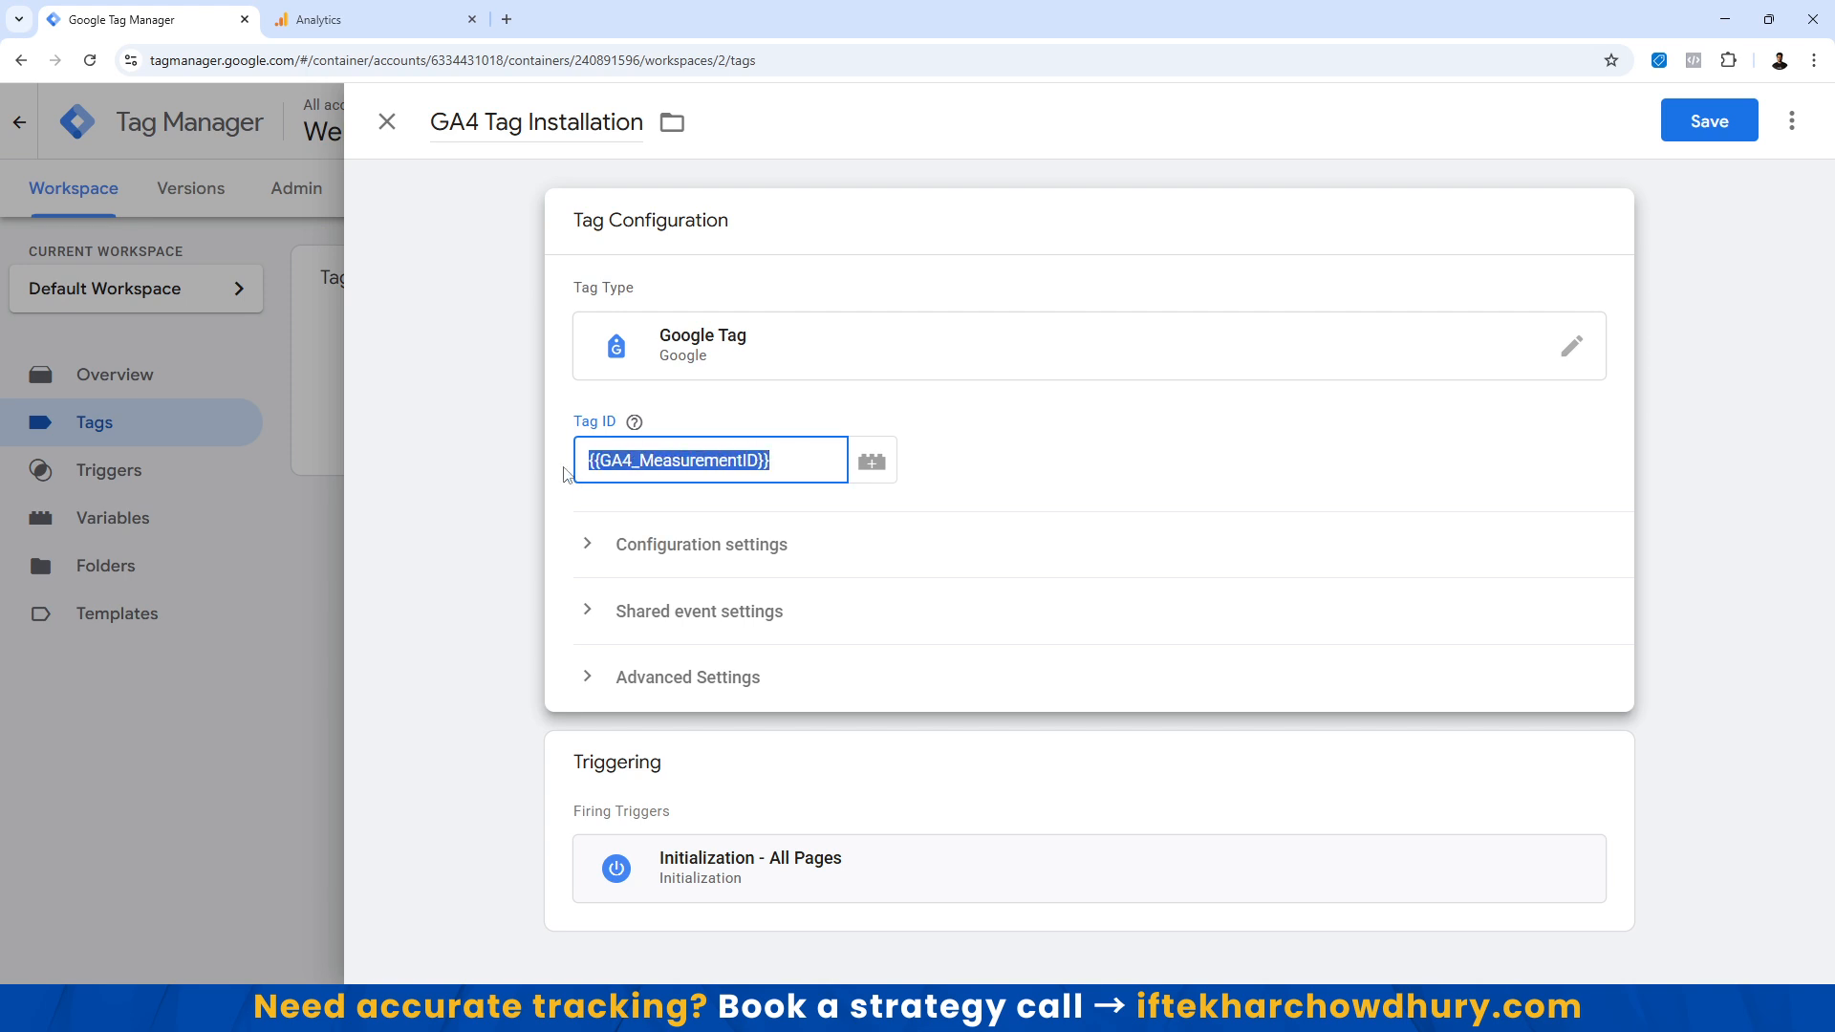
pyautogui.press('BackSpace')
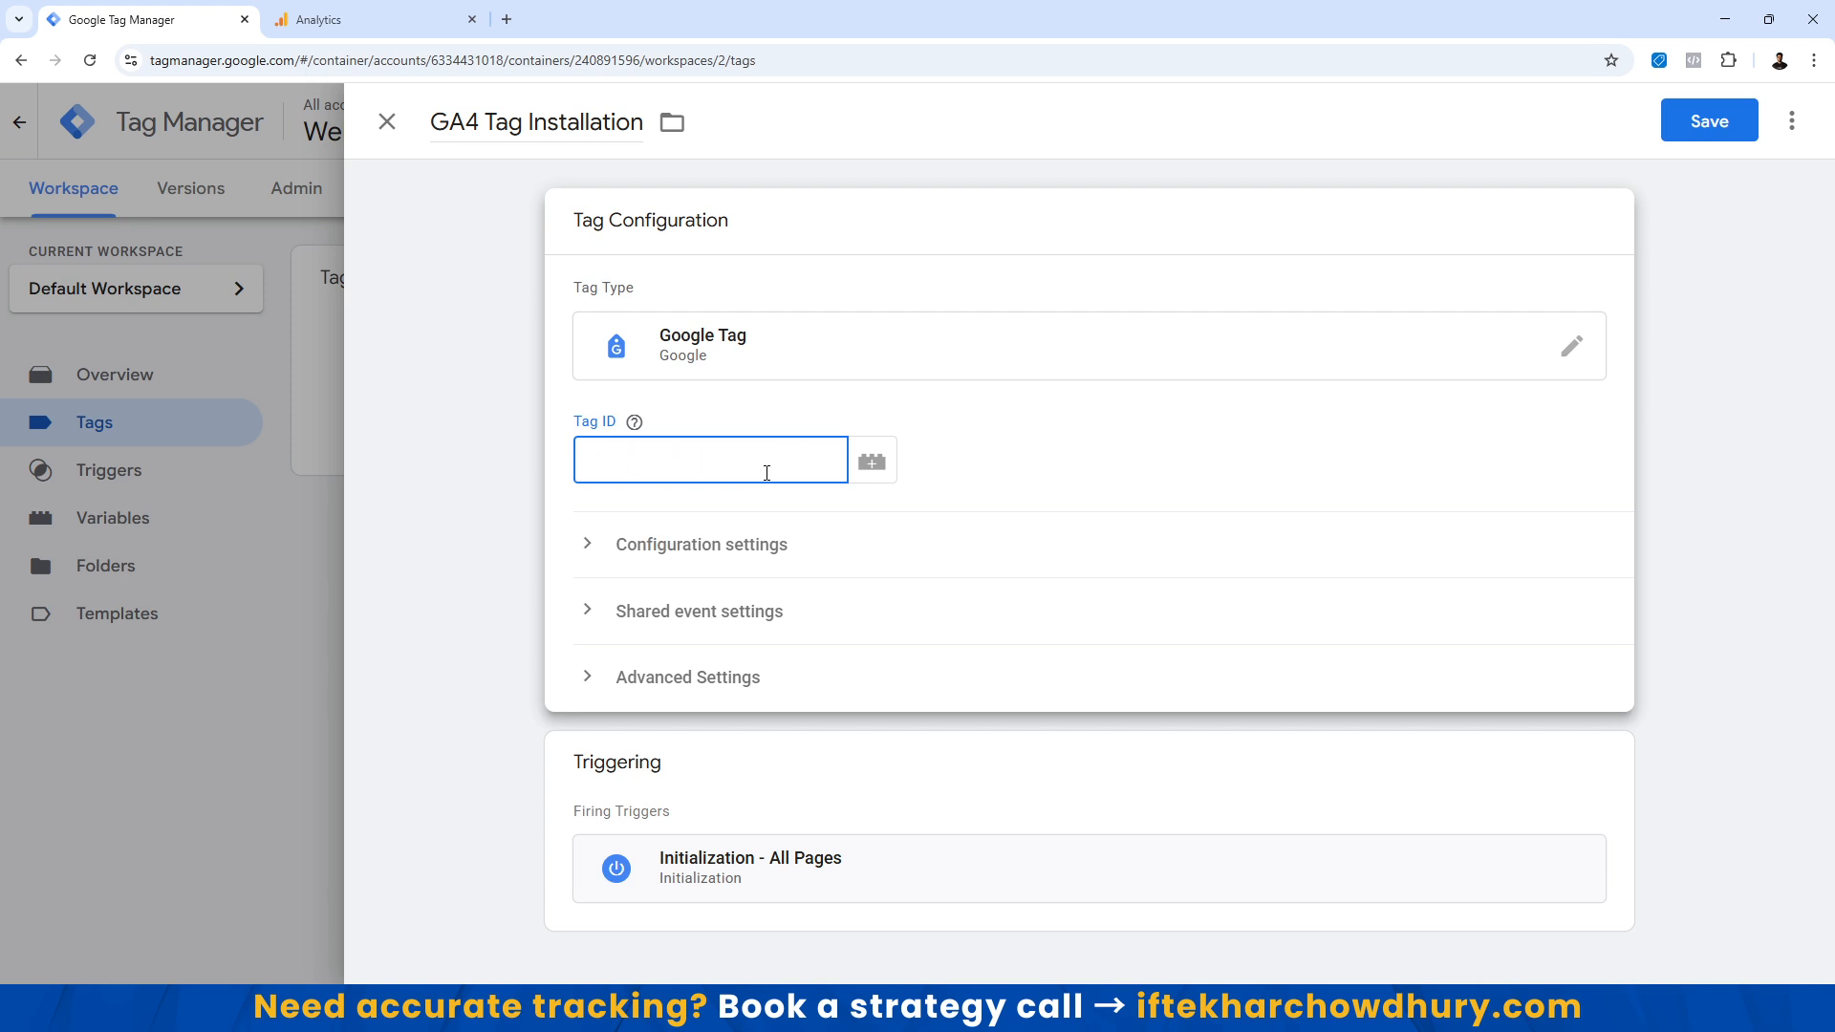
pyautogui.click(870, 467)
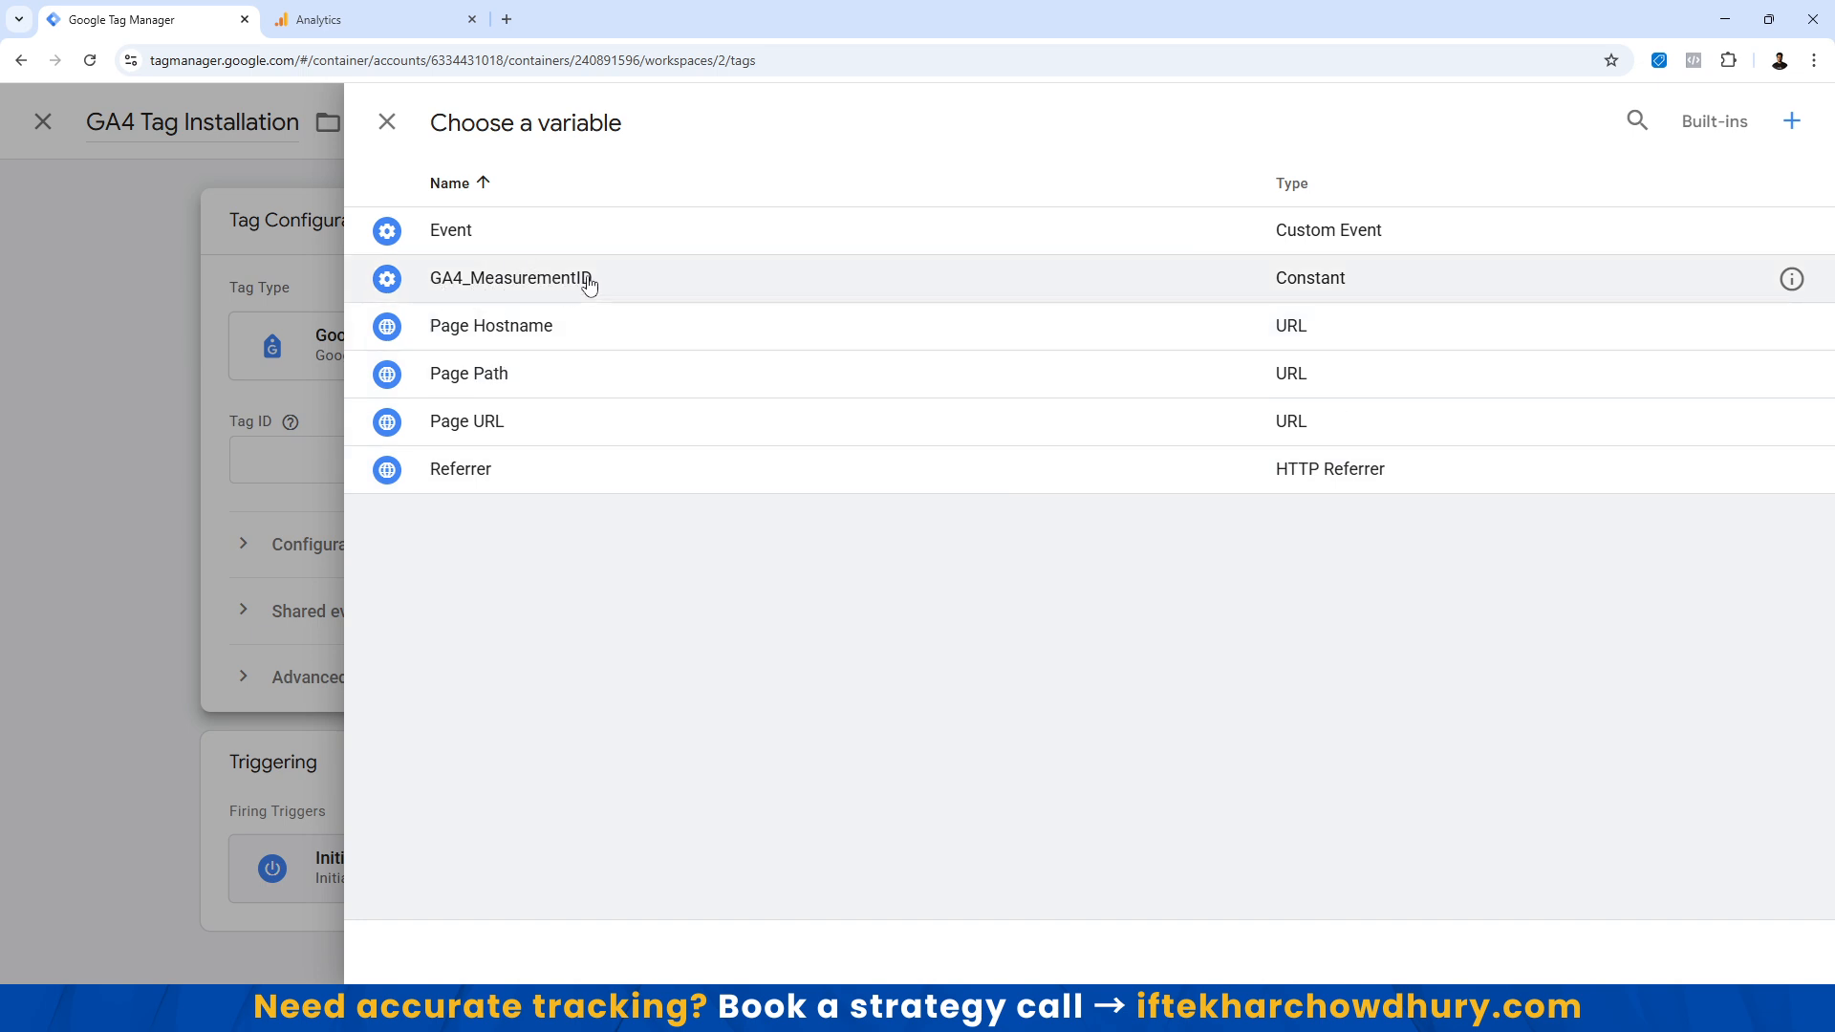
pyautogui.click(505, 289)
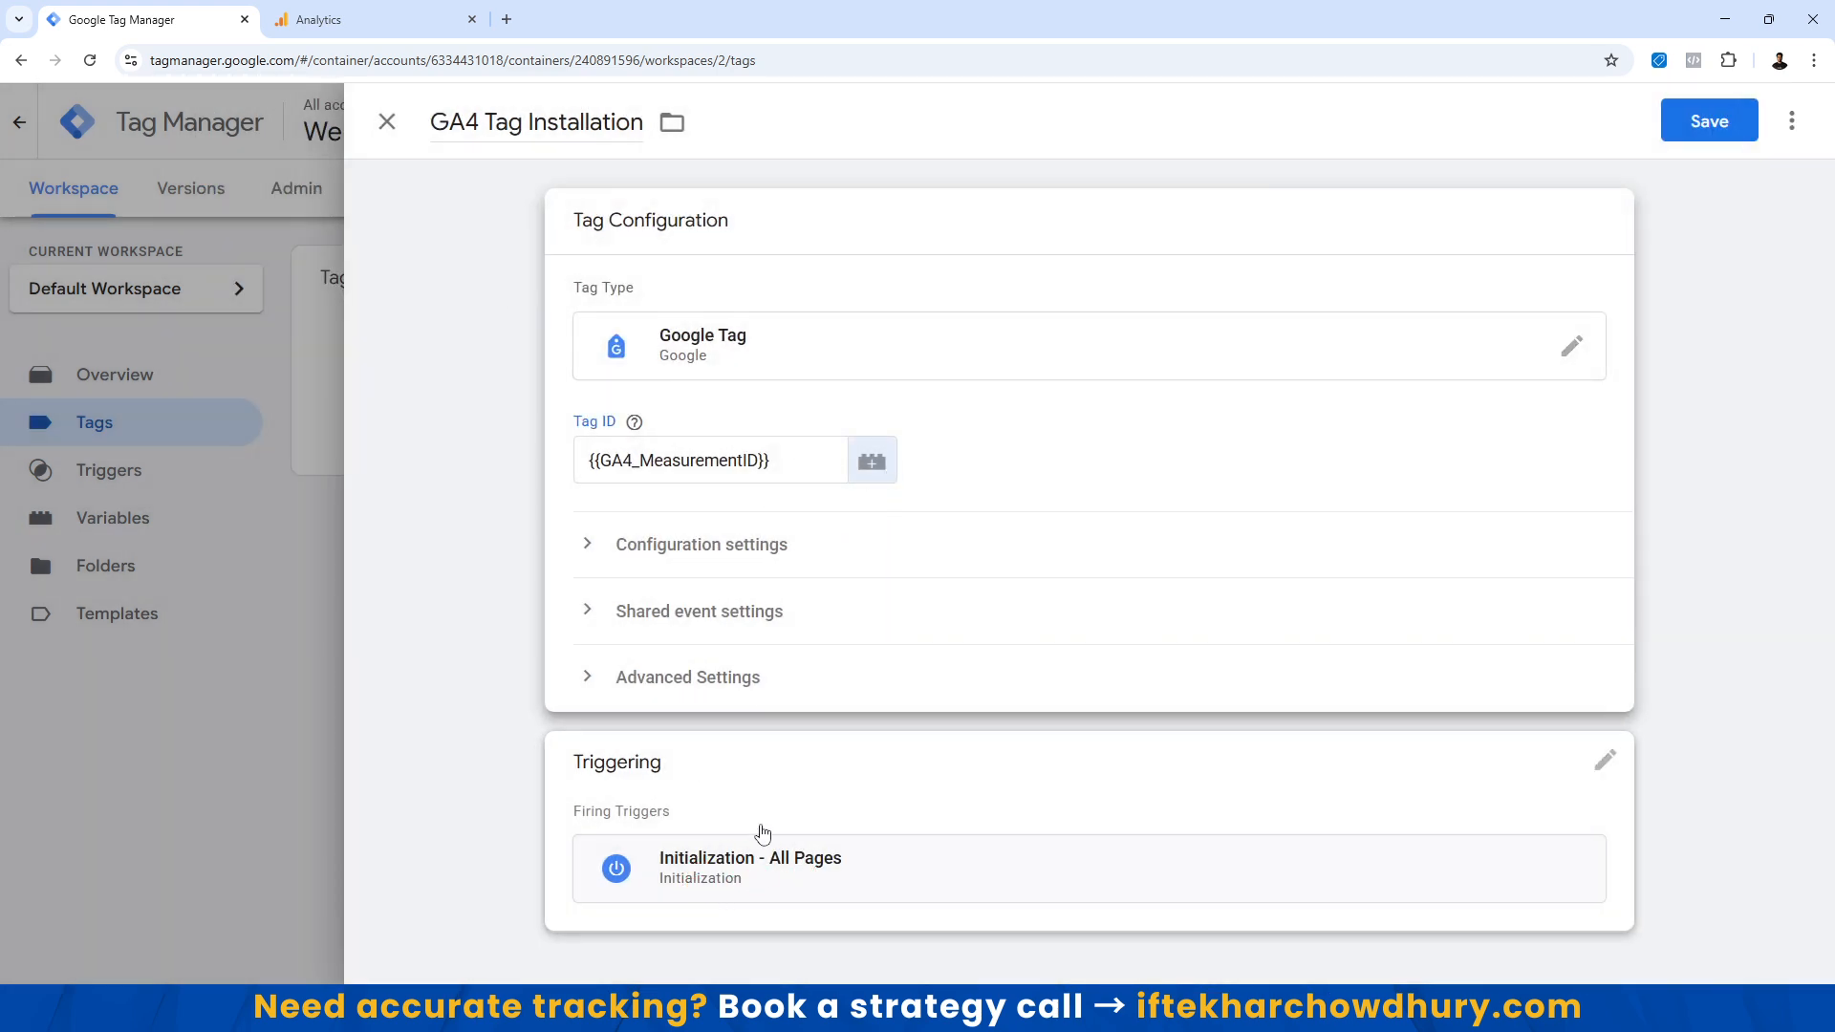
# Remove the tag's firing trigger, assign Initialization - All Pages again, and save the GA4 Tag Installation tag.
pyautogui.click(860, 792)
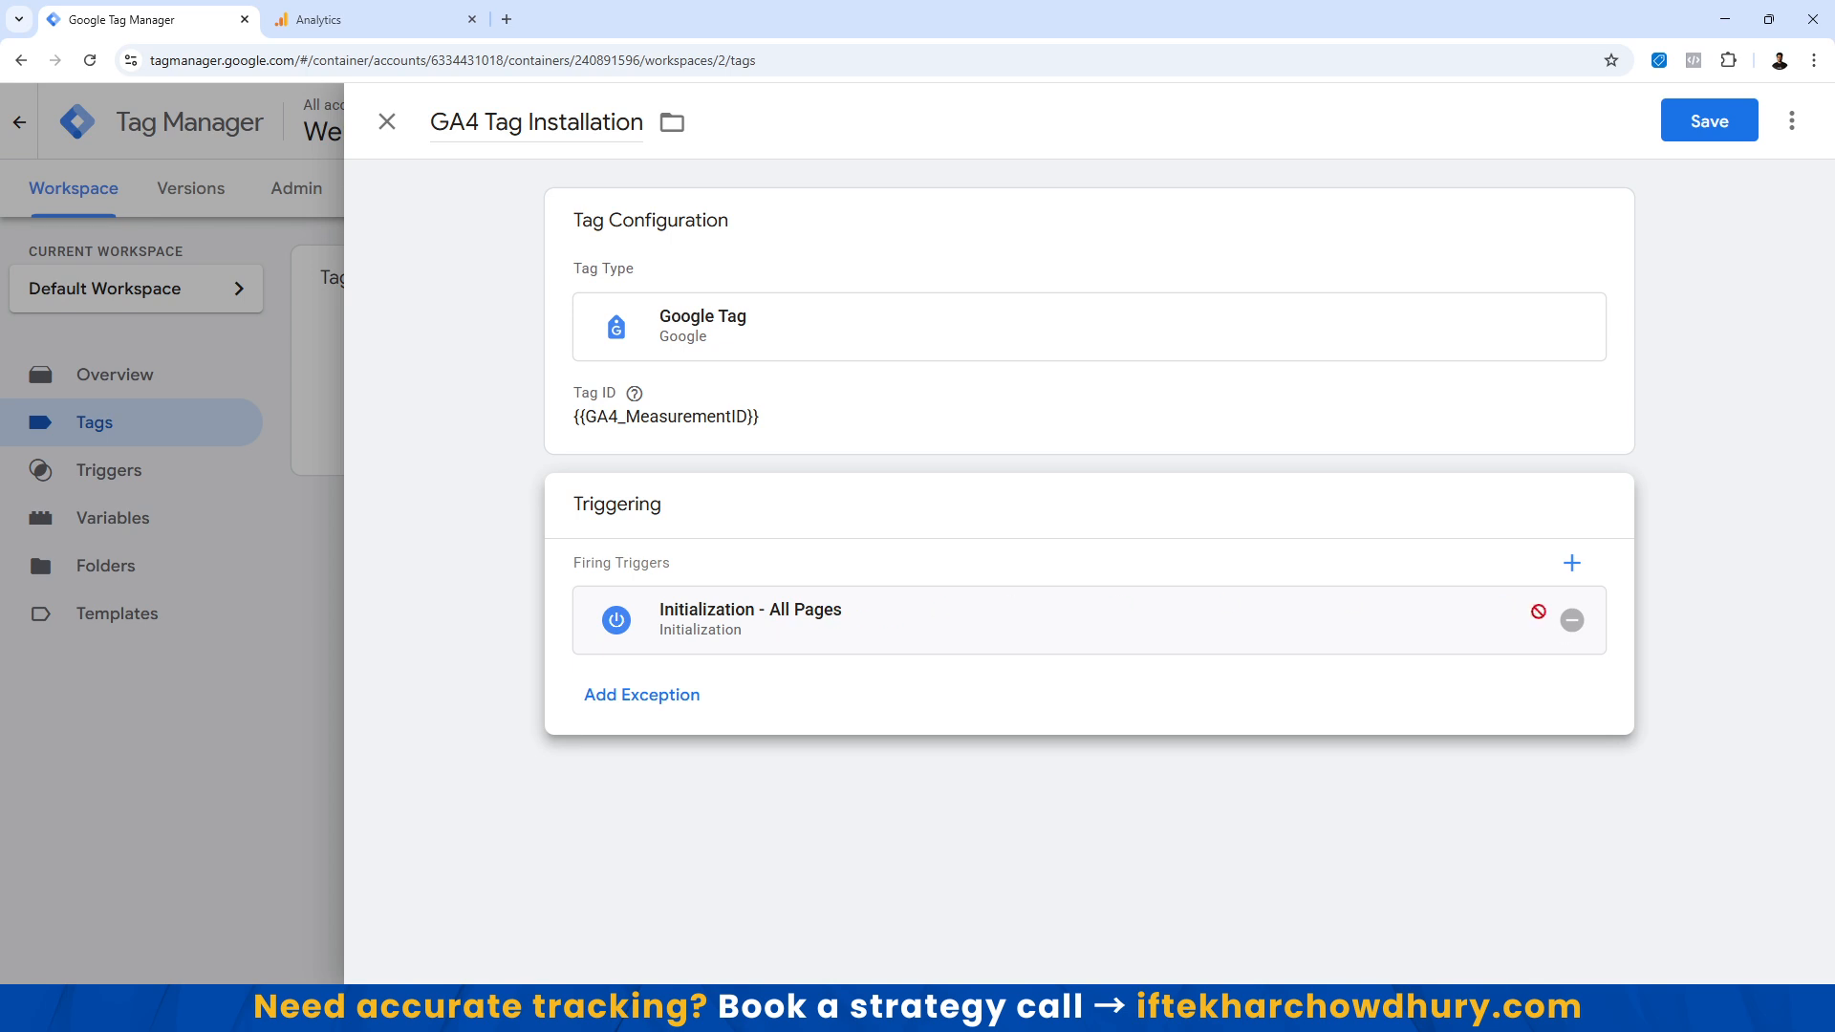
pyautogui.click(1570, 622)
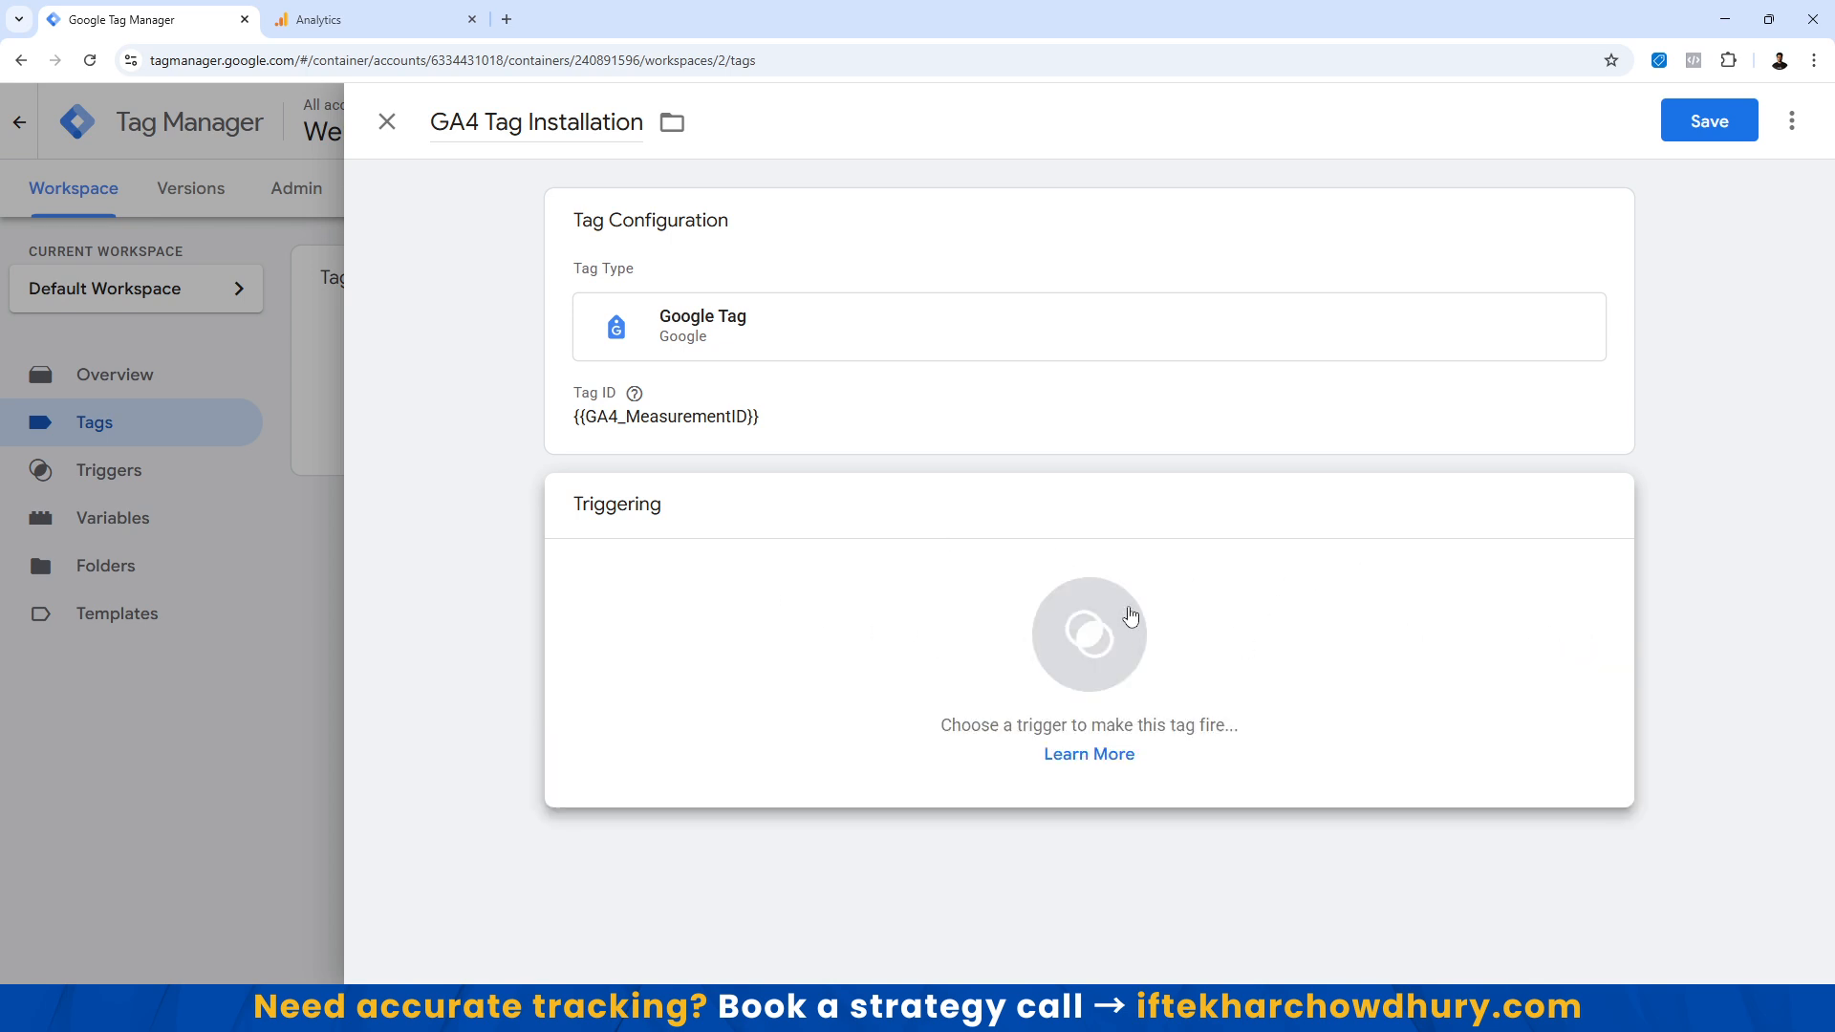
pyautogui.click(1392, 593)
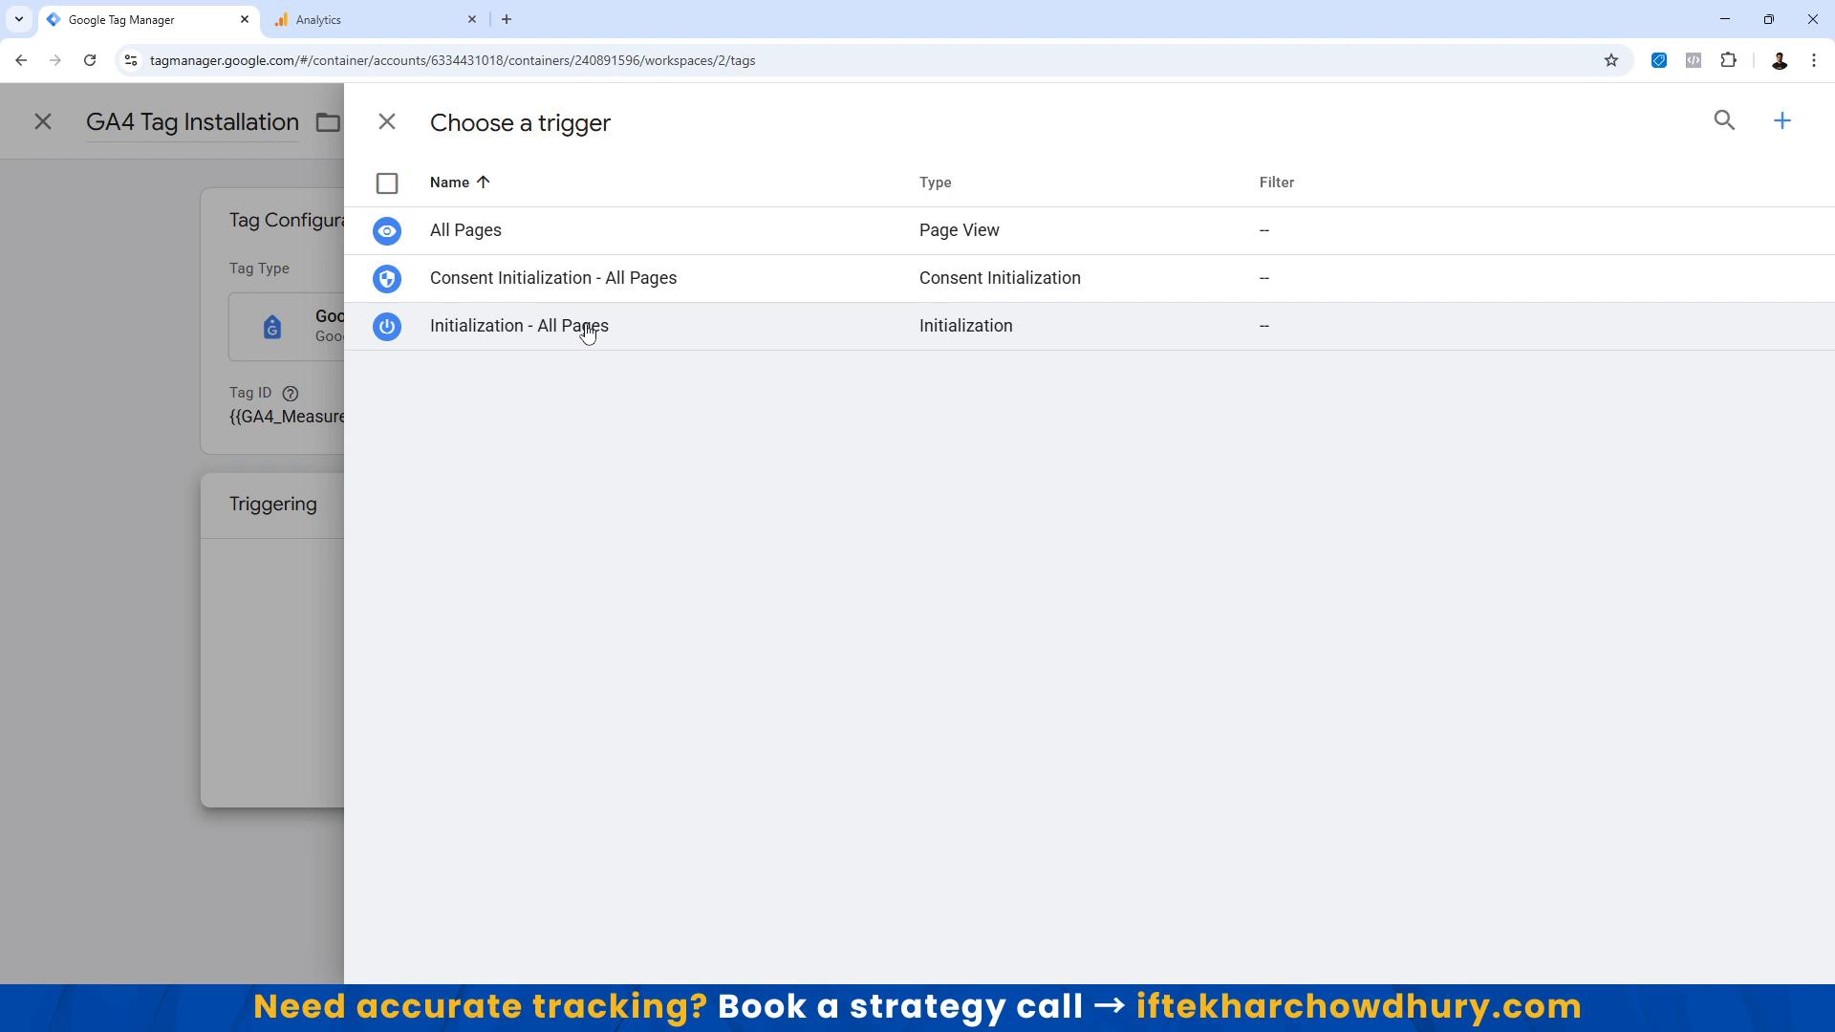
pyautogui.click(513, 341)
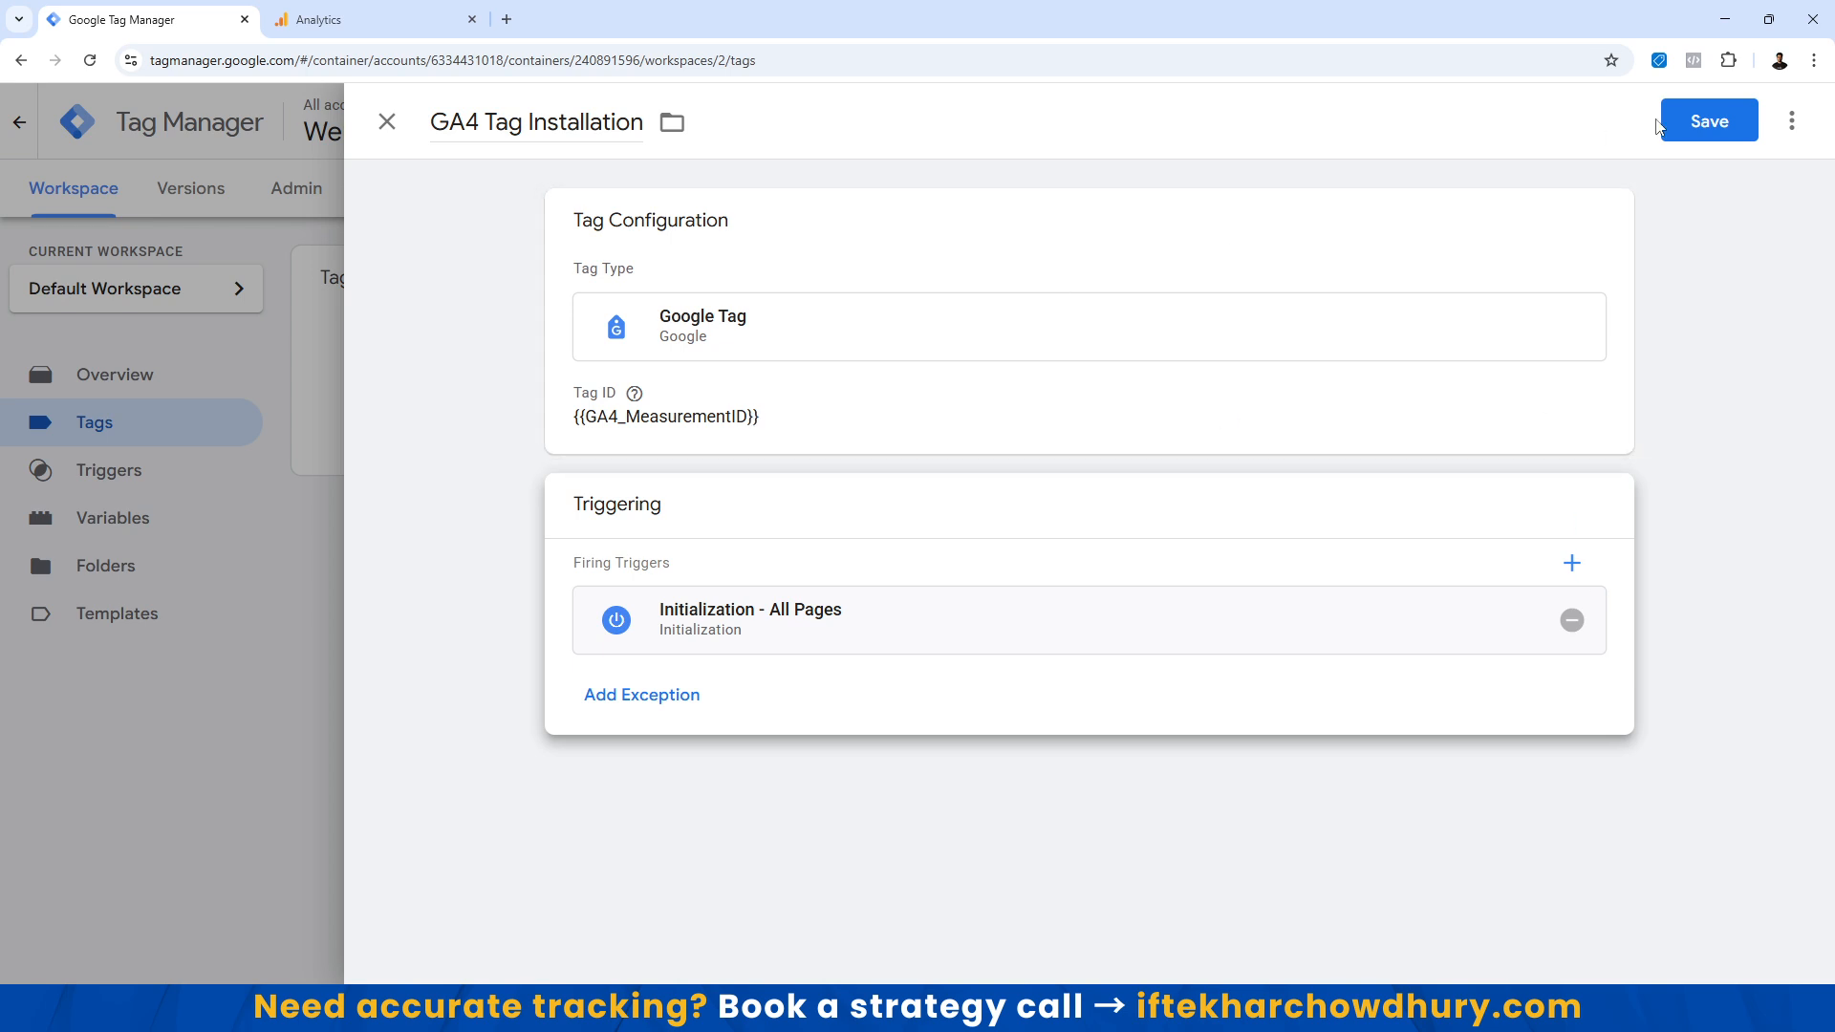
pyautogui.click(1716, 135)
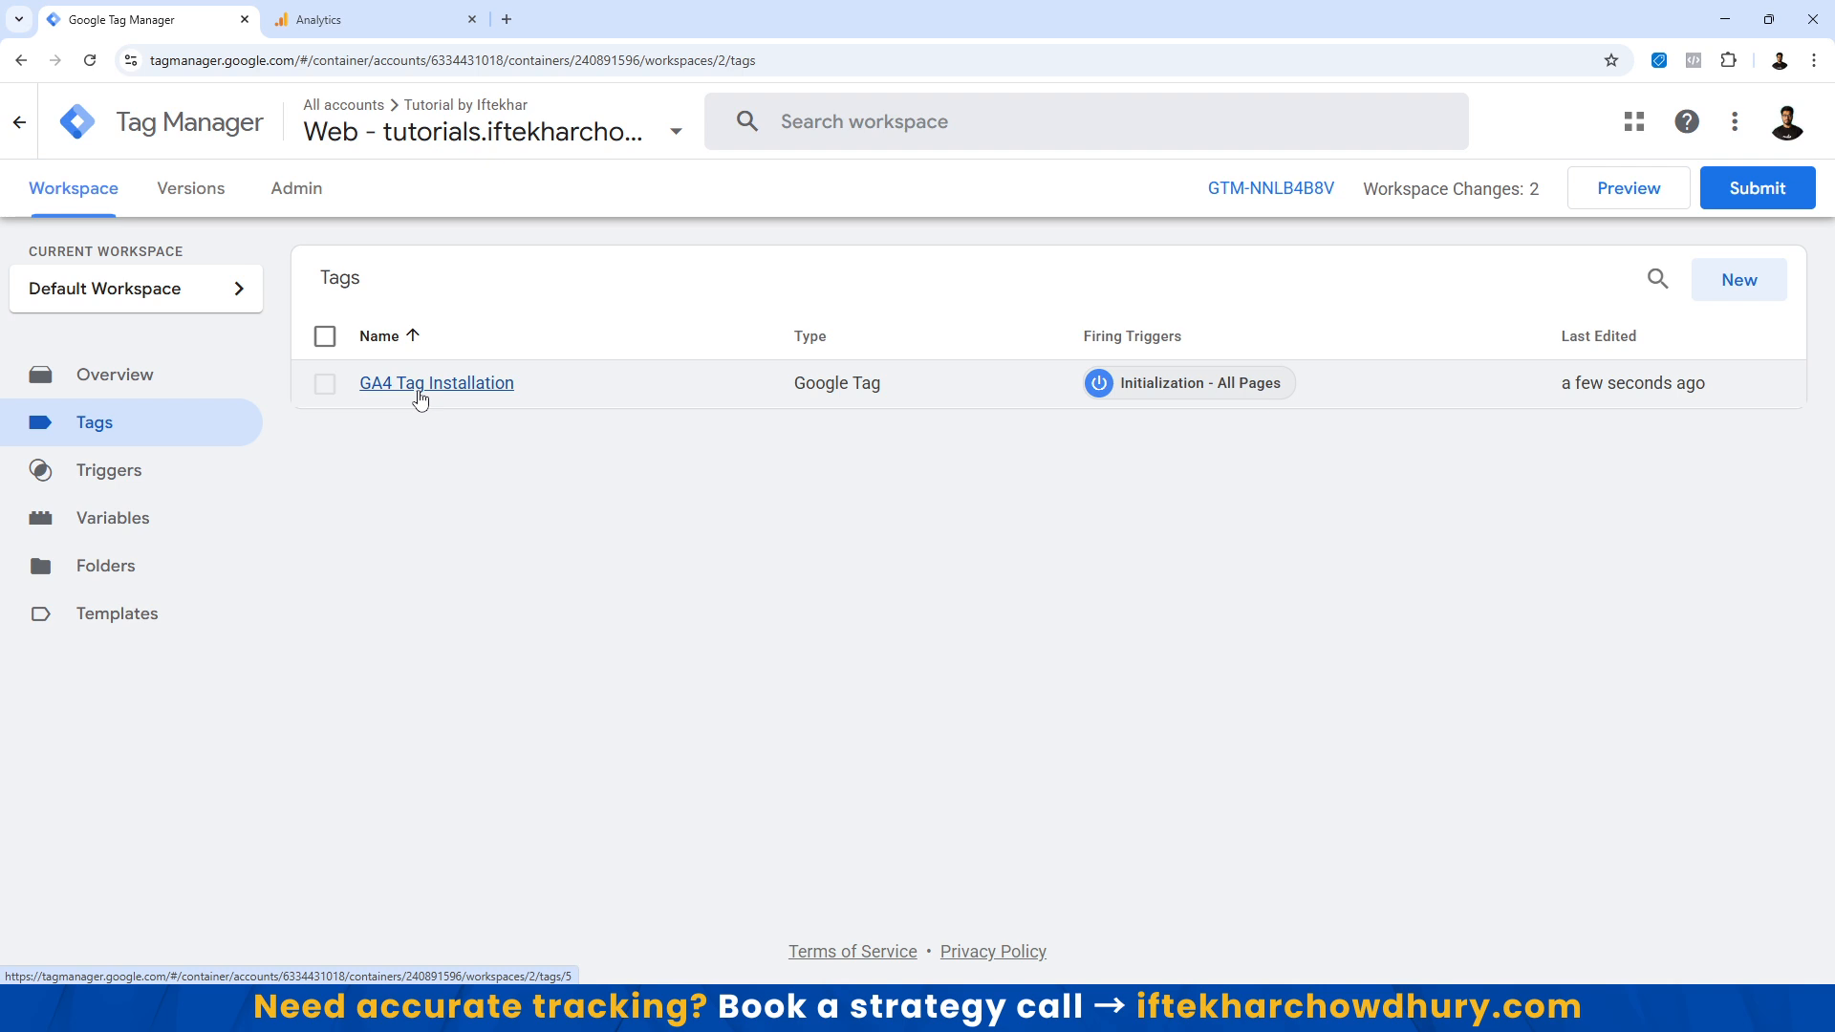
# Preview the container and connect Tag Assistant to the tutorials website, keeping the debug signal in the URL.
pyautogui.click(1606, 210)
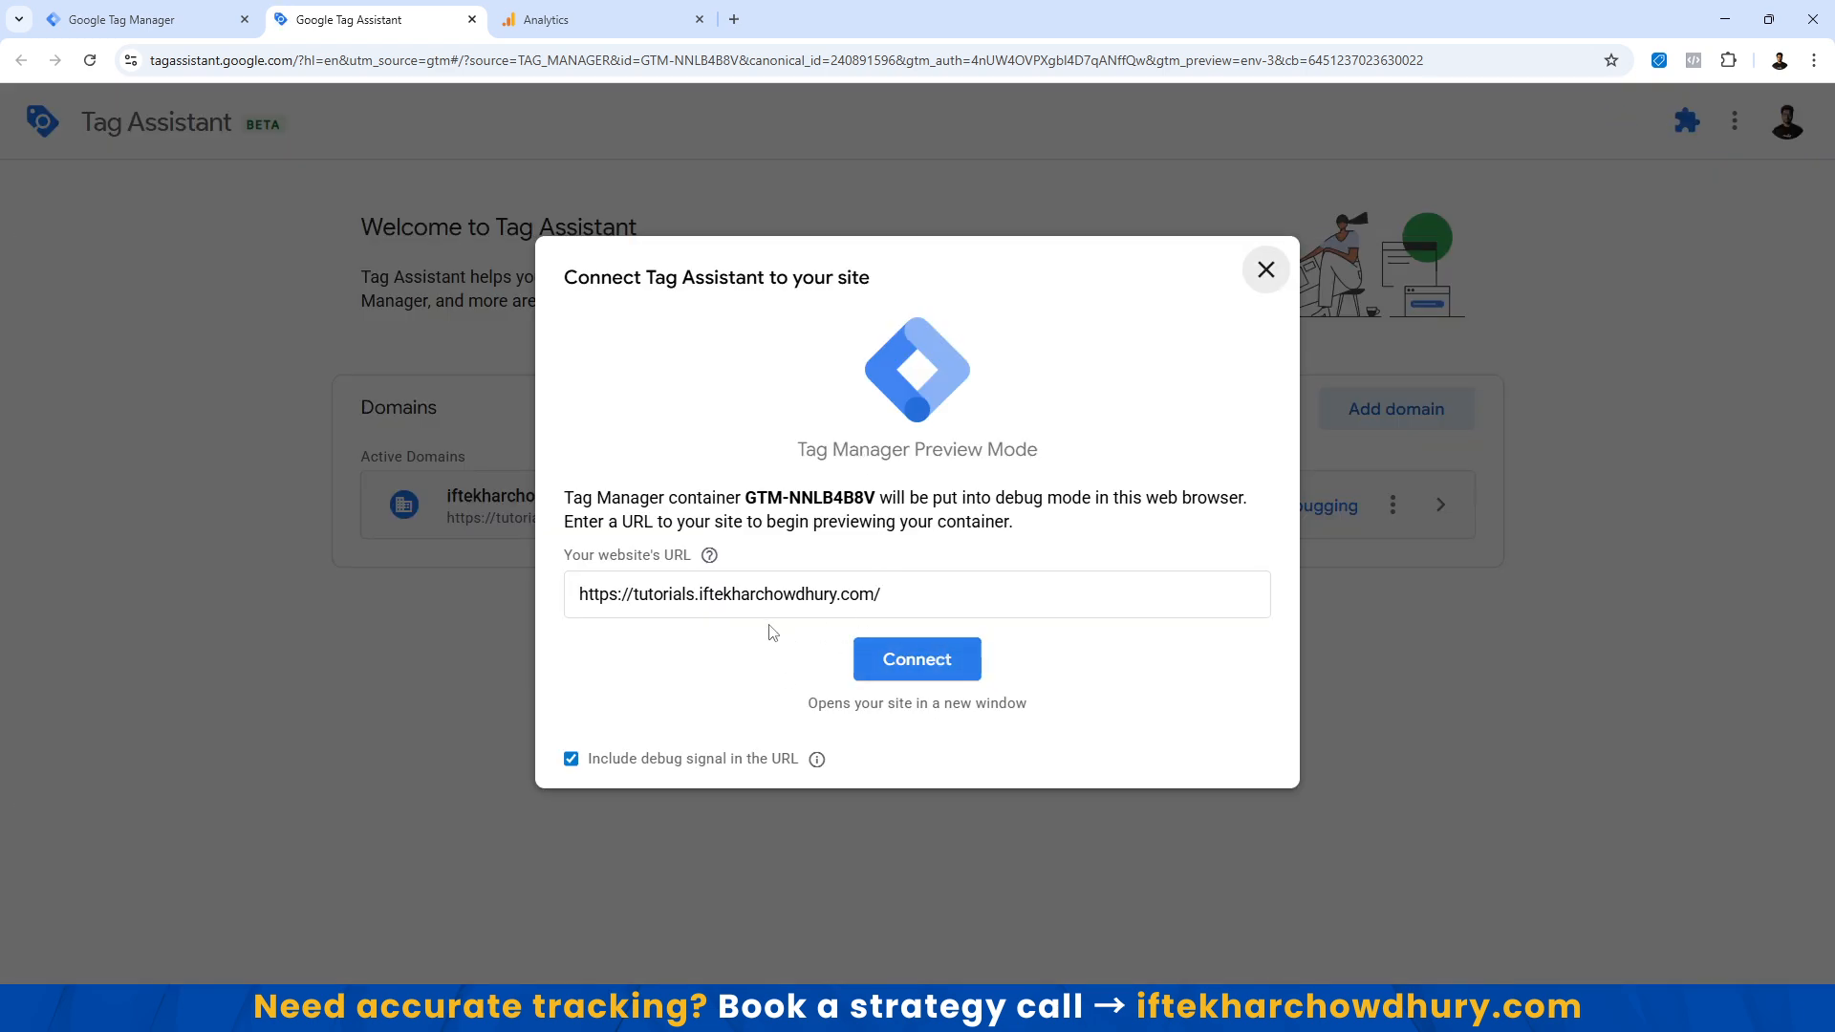
pyautogui.click(917, 660)
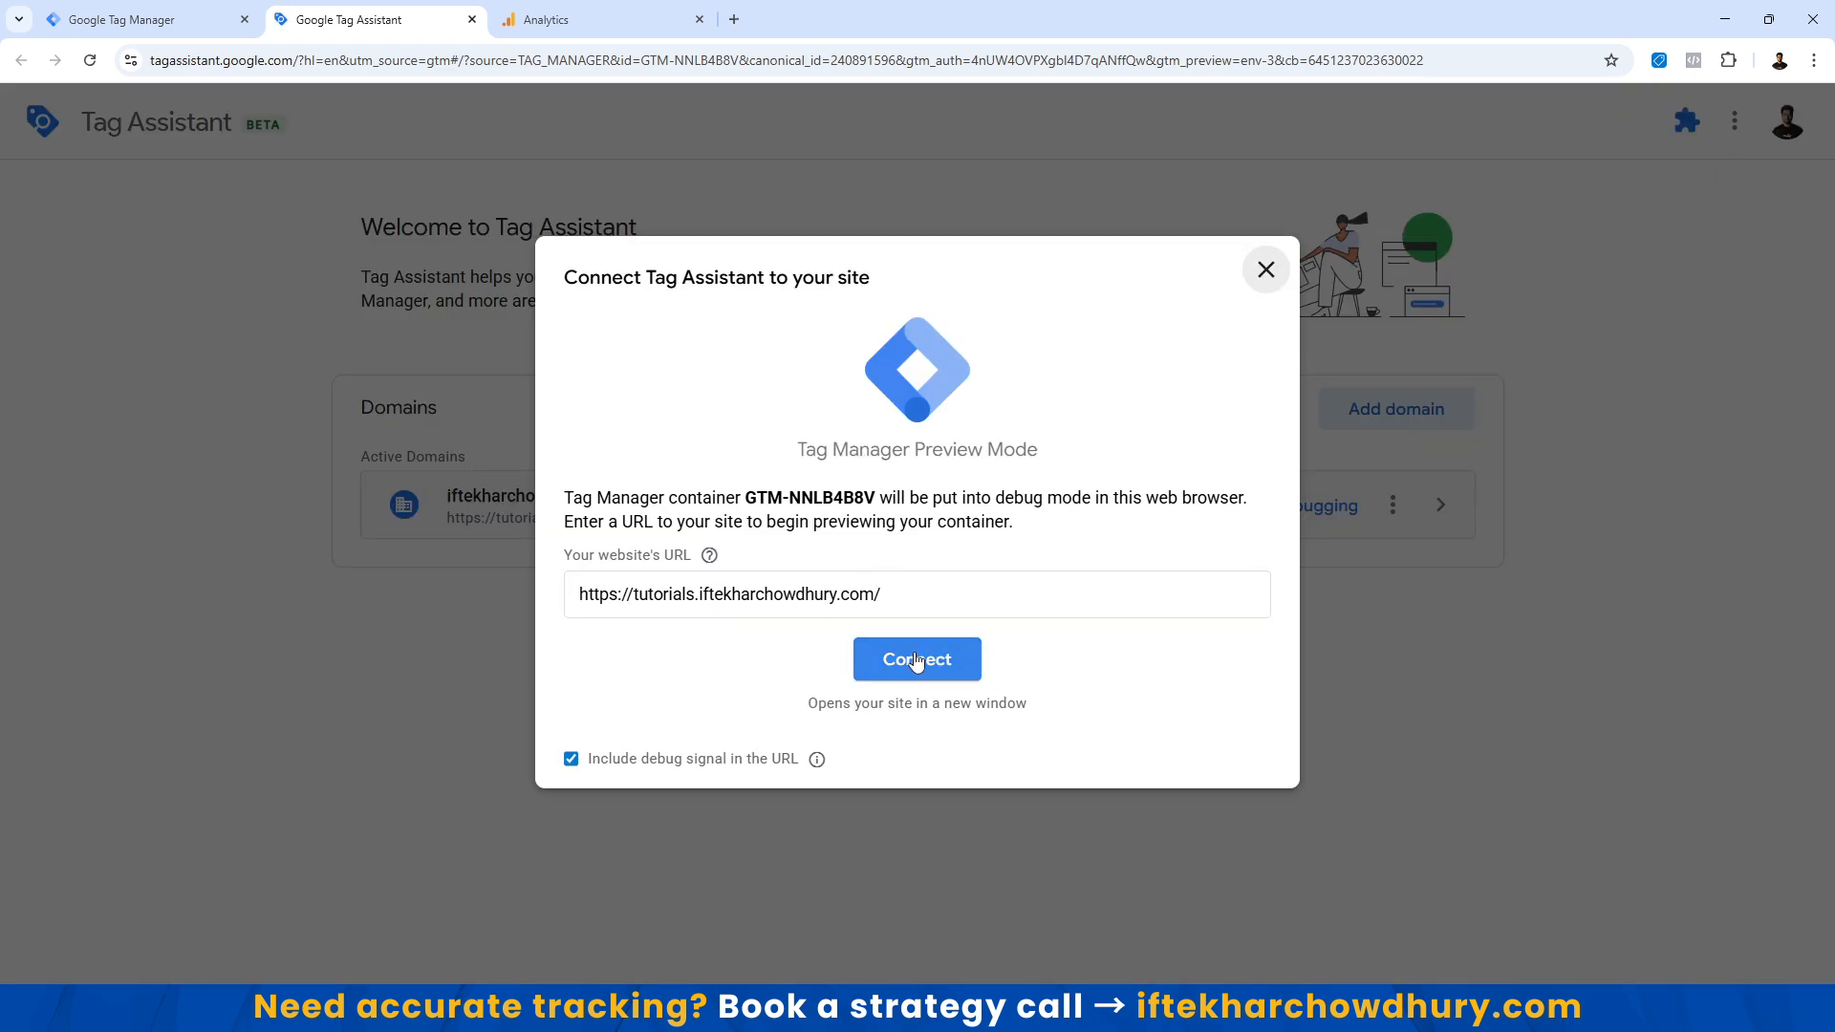
pyautogui.click(916, 661)
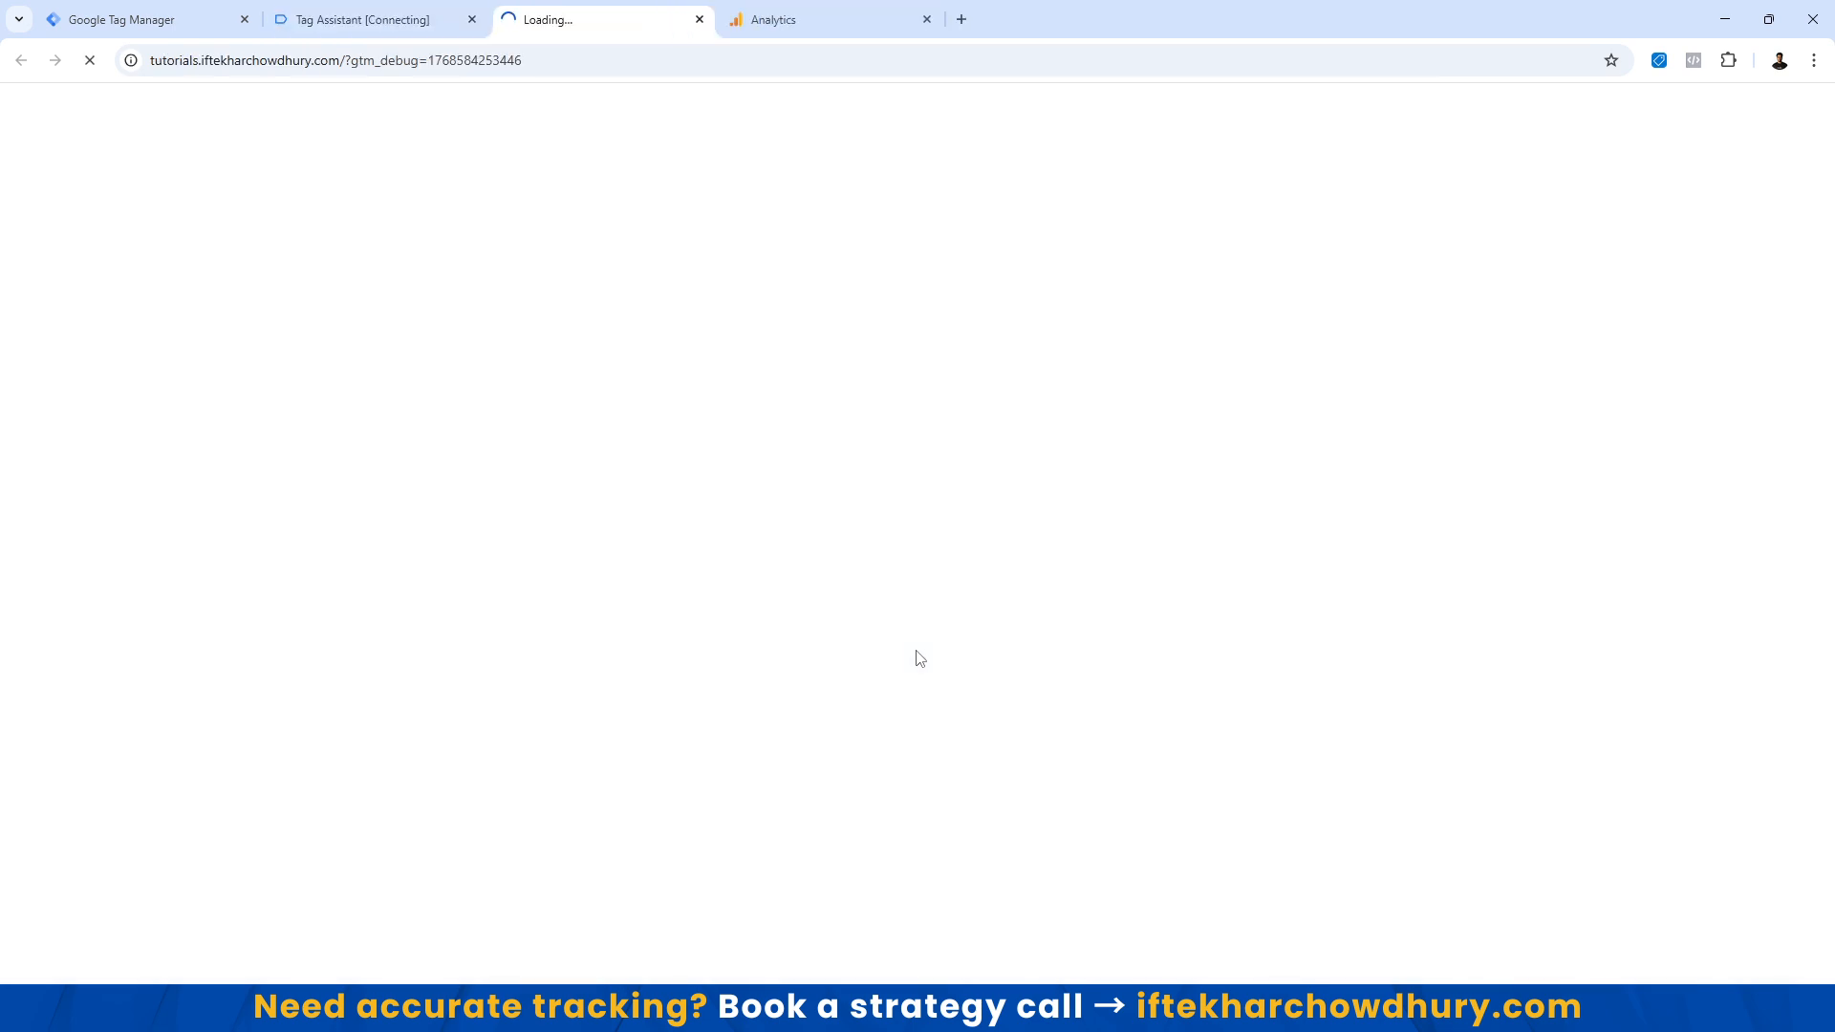
pyautogui.scroll(-3, 774, 483)
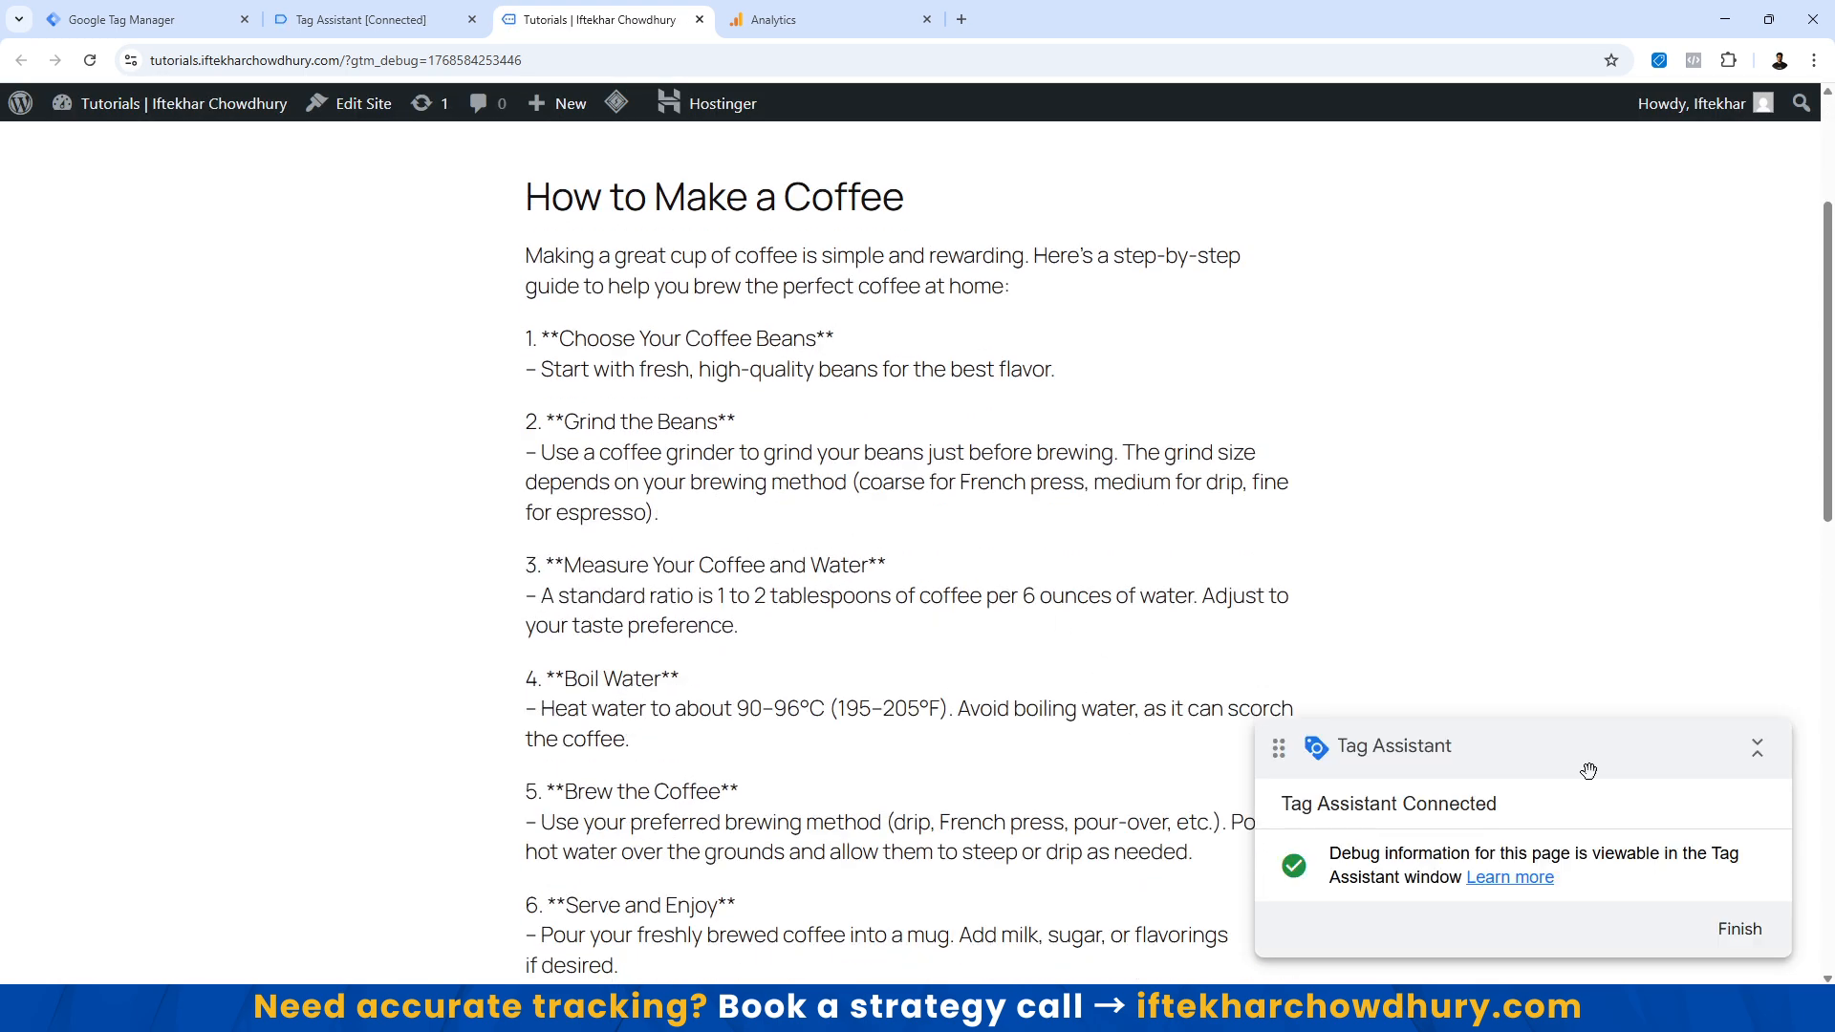
pyautogui.click(387, 21)
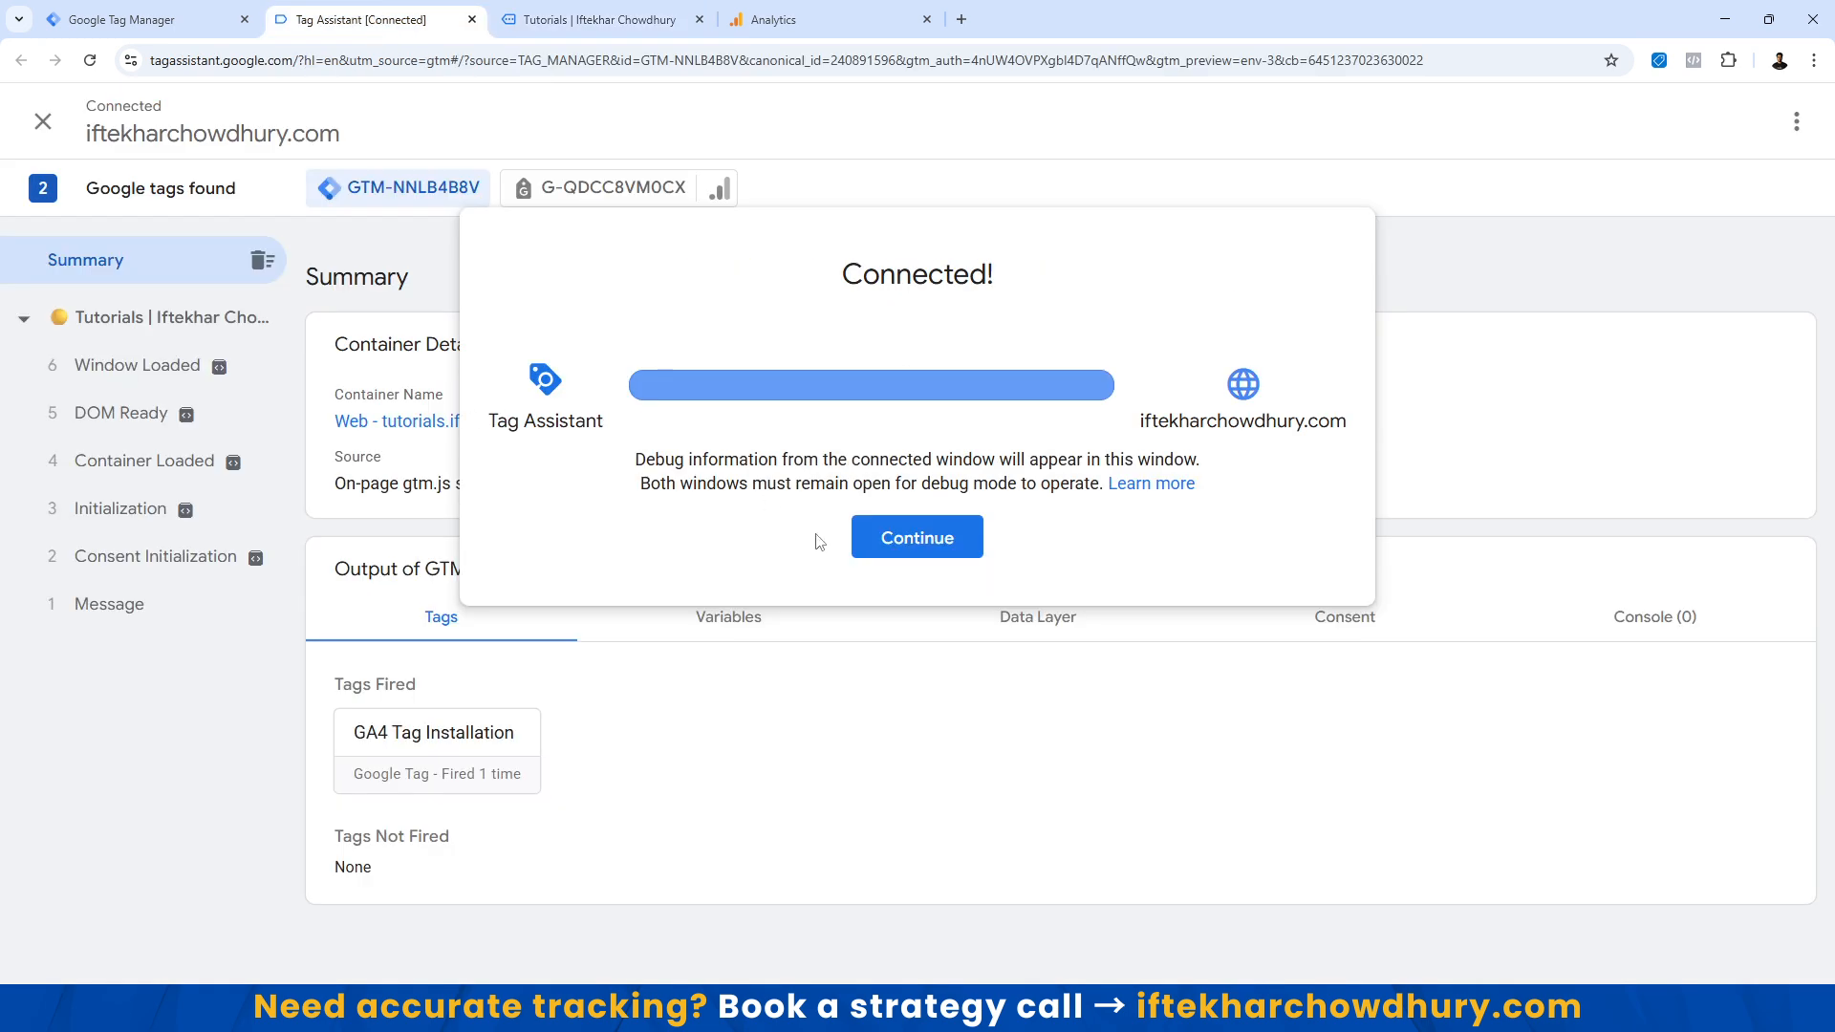
pyautogui.click(892, 536)
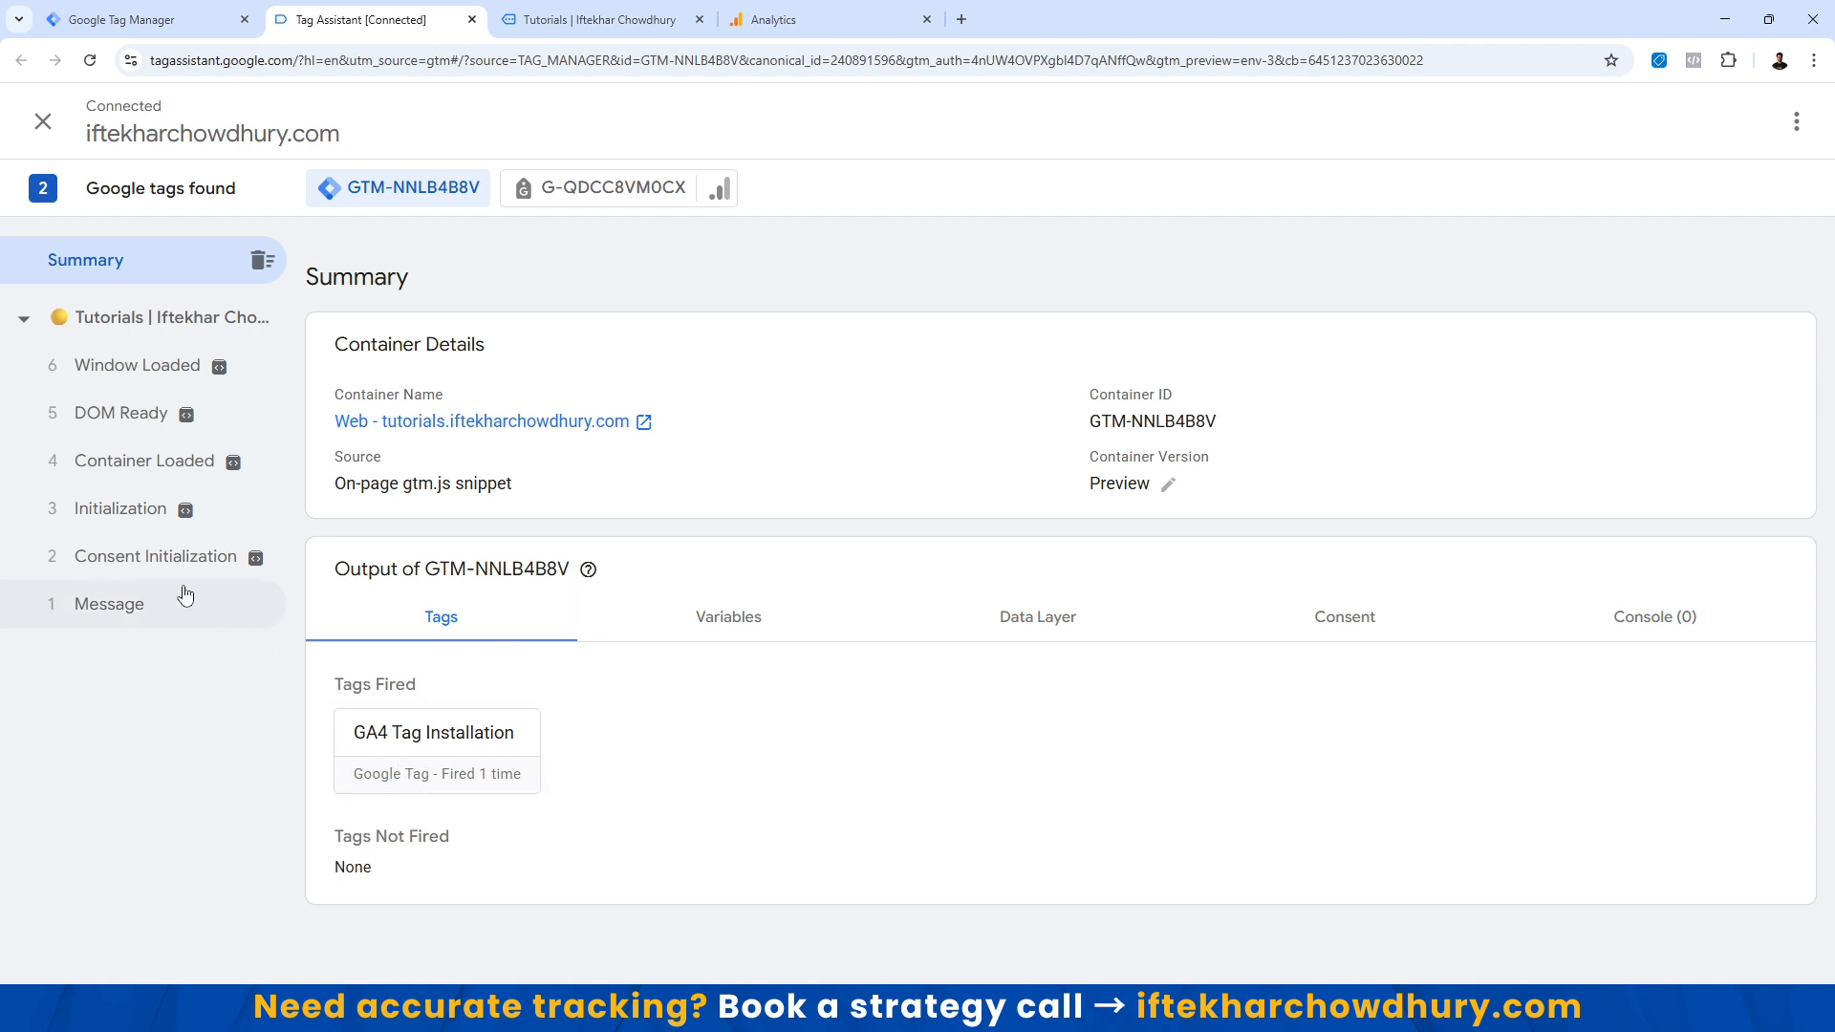
# Compare which tags fired on the Initialization and Consent Initialization events in Tag Assistant.
pyautogui.click(112, 521)
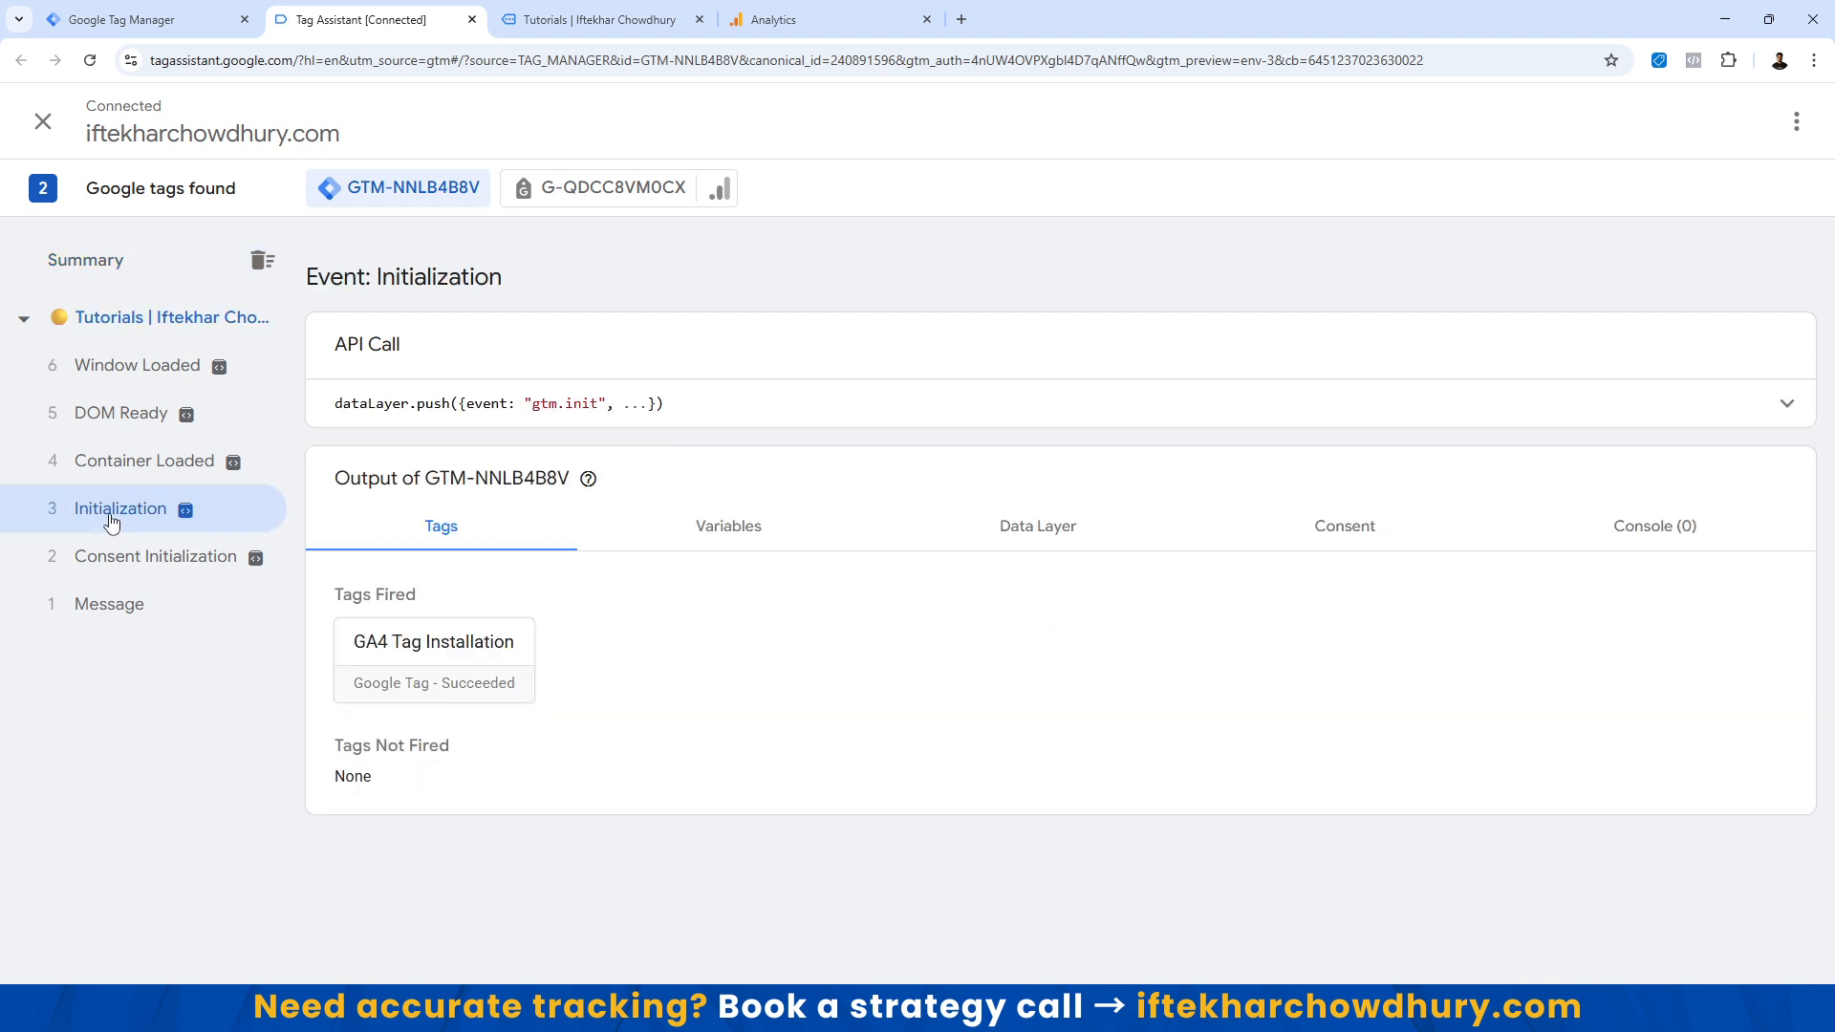
pyautogui.click(181, 559)
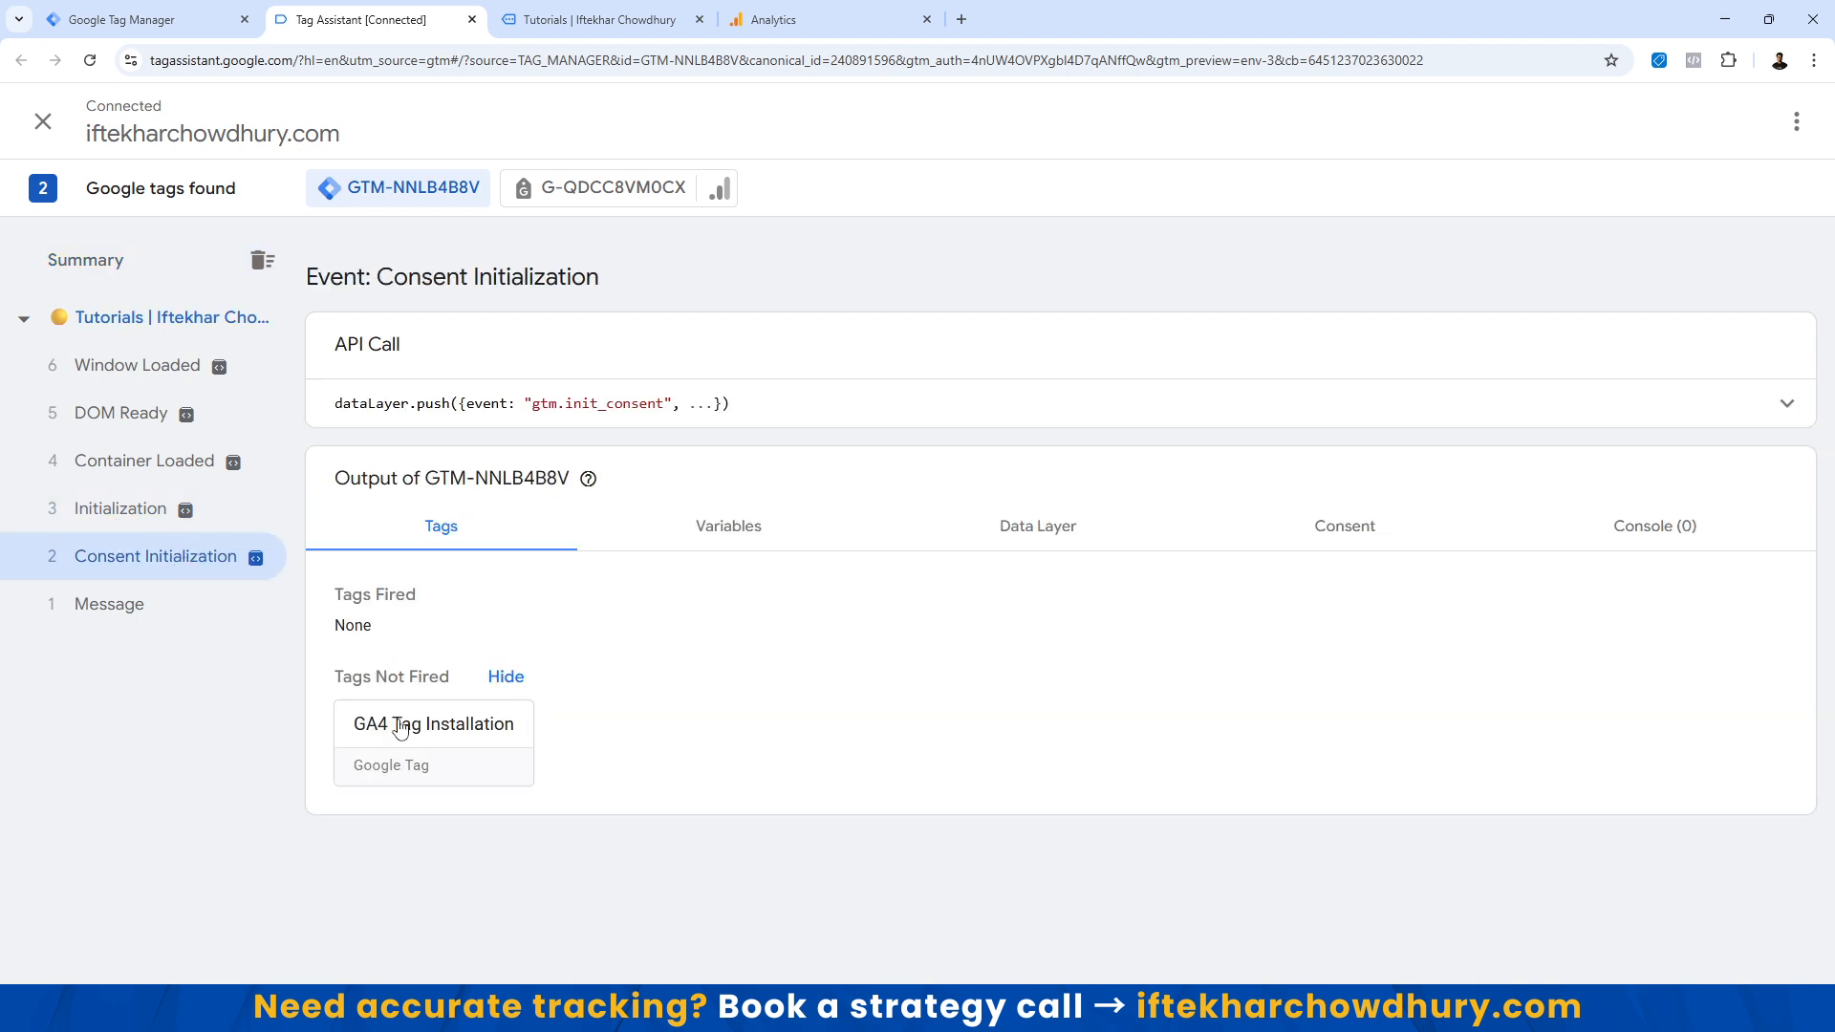
pyautogui.click(110, 514)
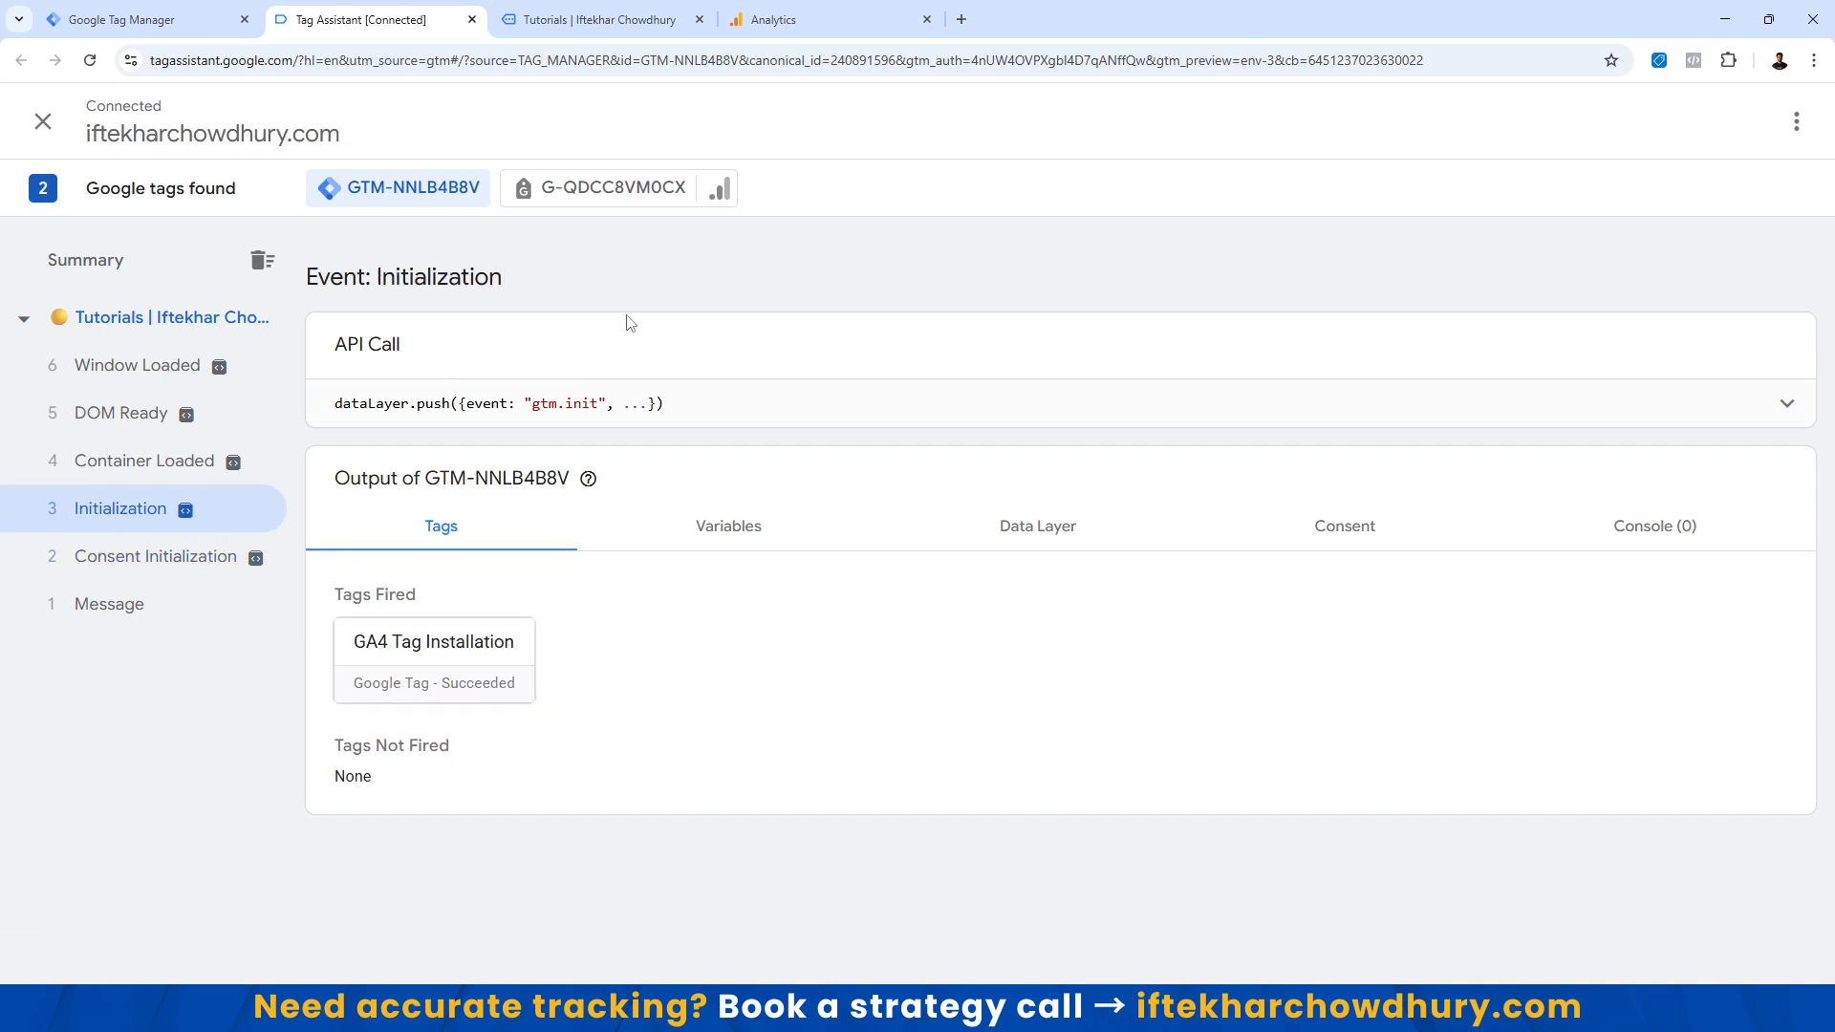
# Switch to Google Analytics, close the web stream details, and check the active users in the last 30 minutes on Home.
pyautogui.click(767, 26)
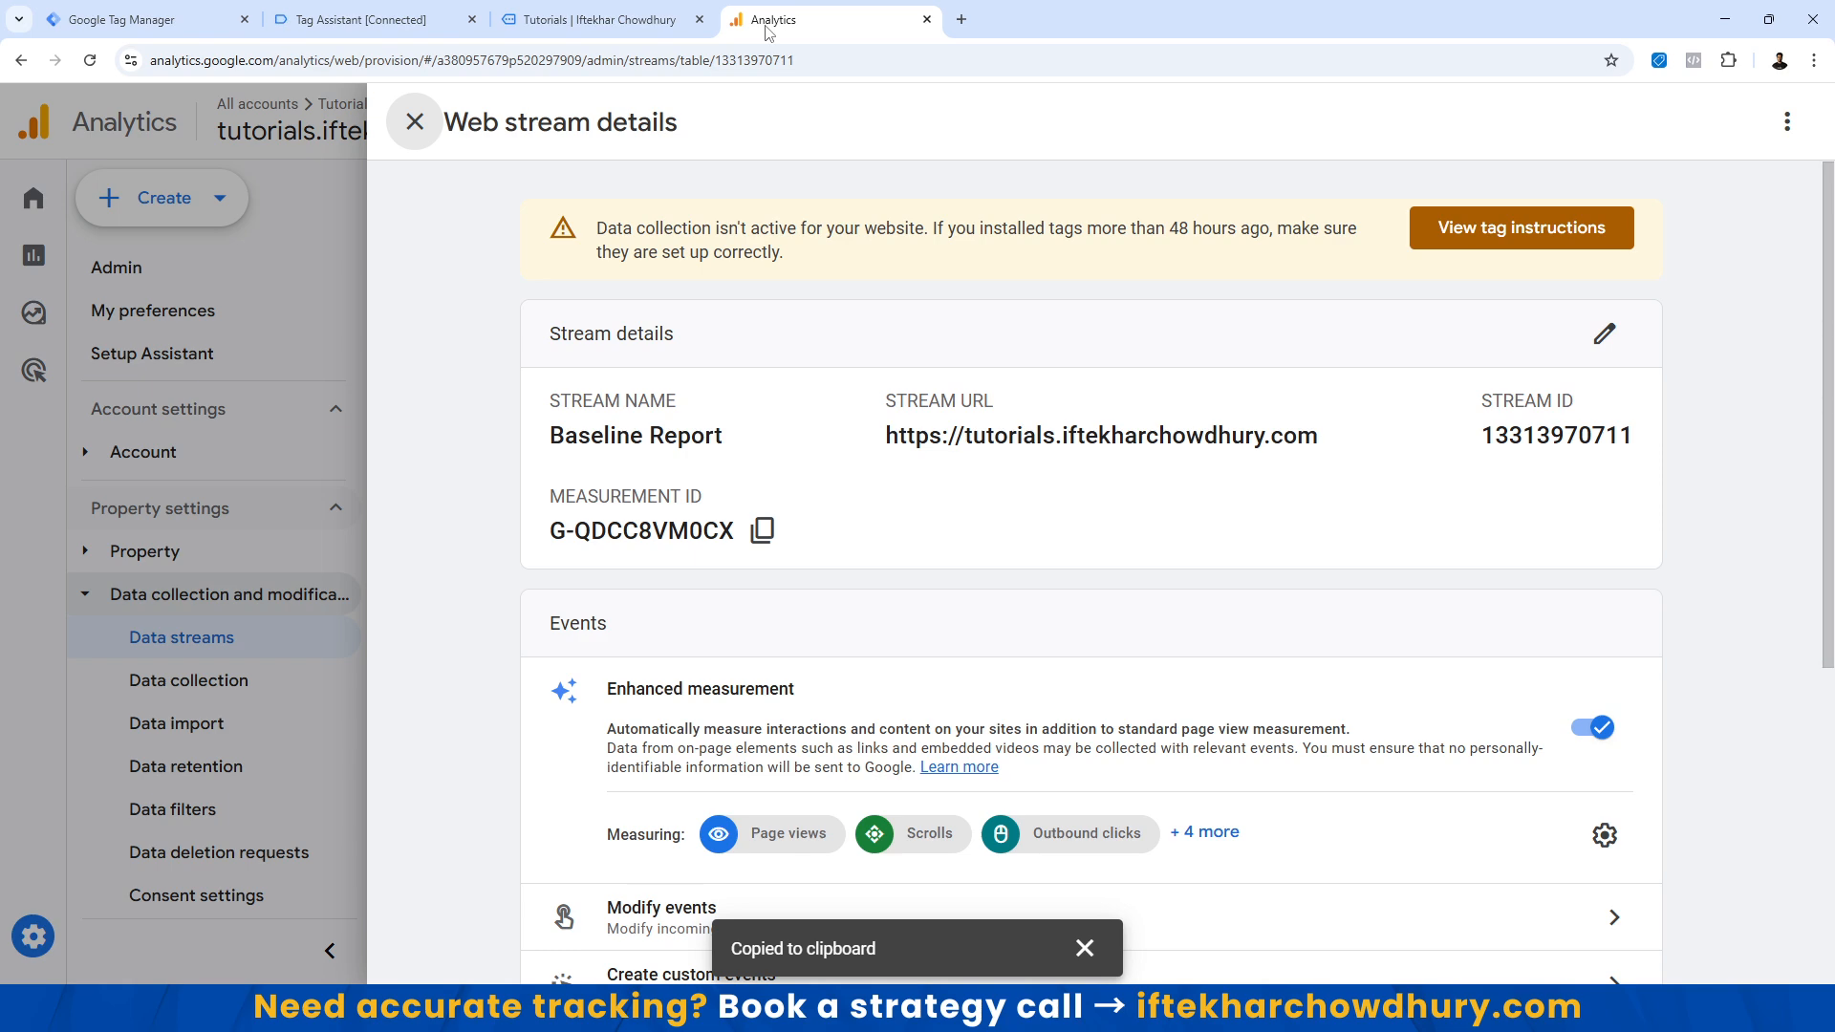
pyautogui.click(414, 124)
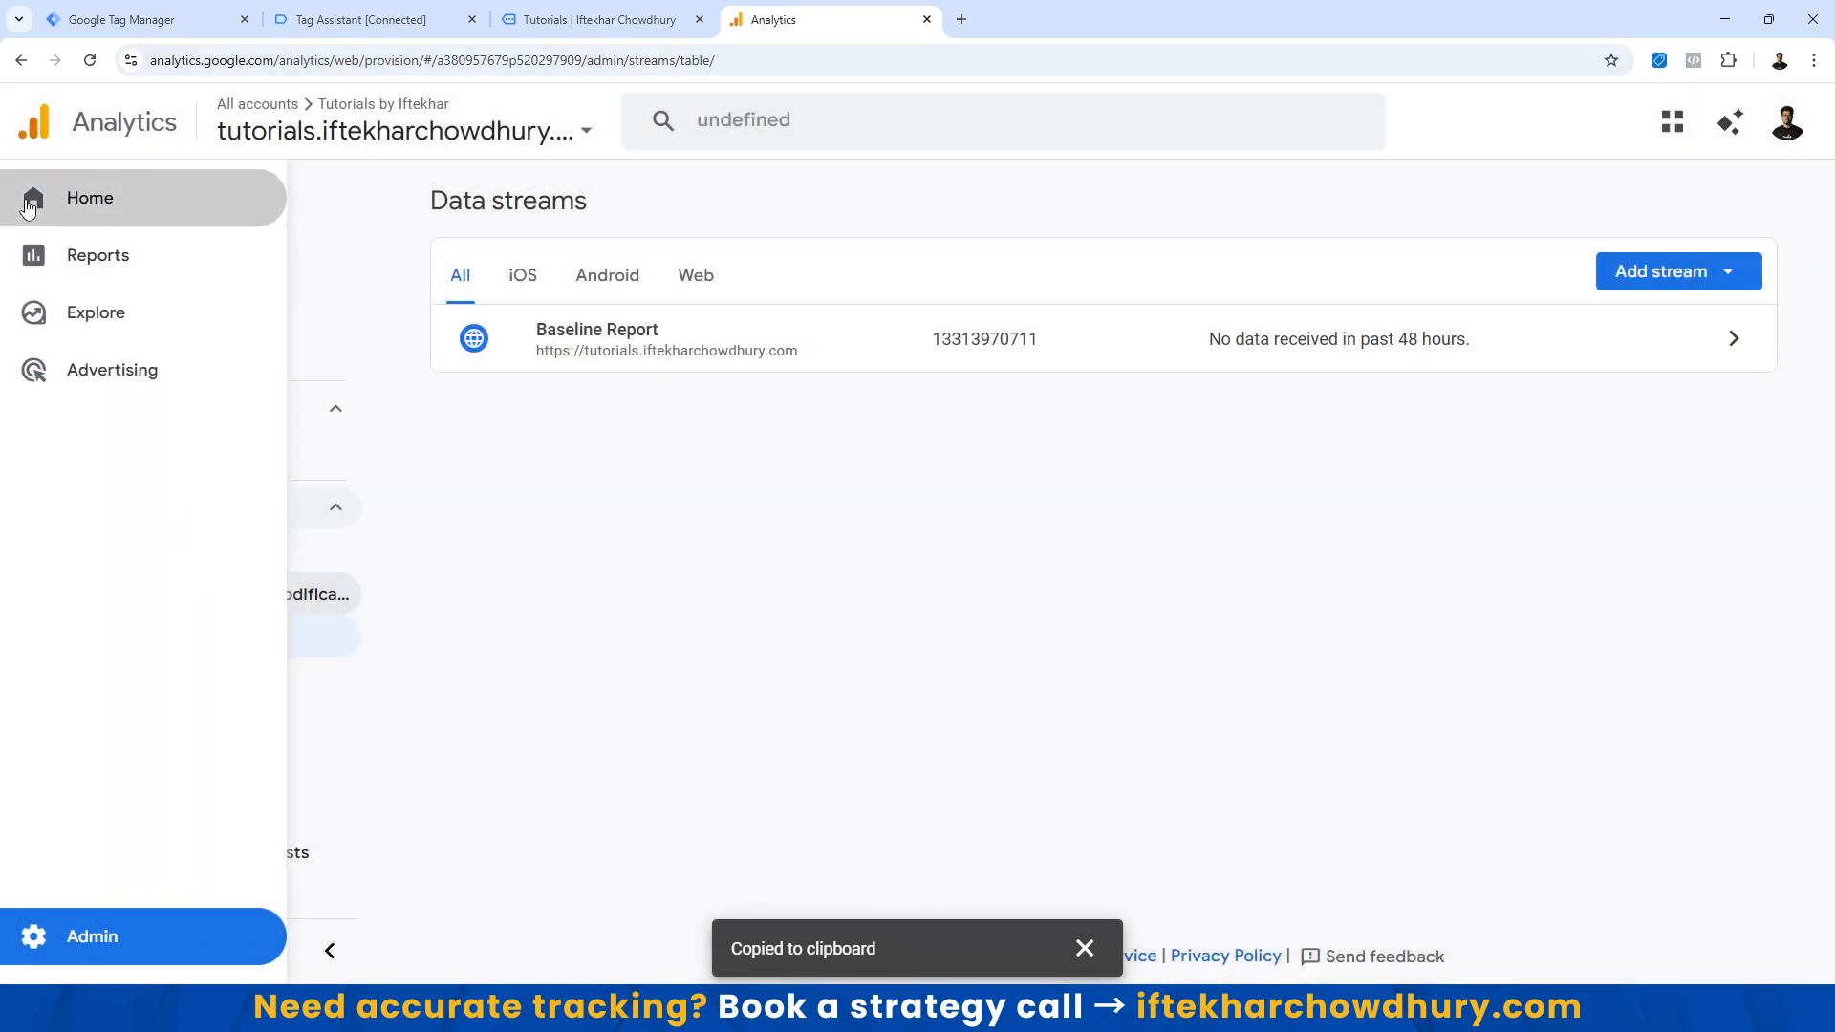
pyautogui.click(27, 206)
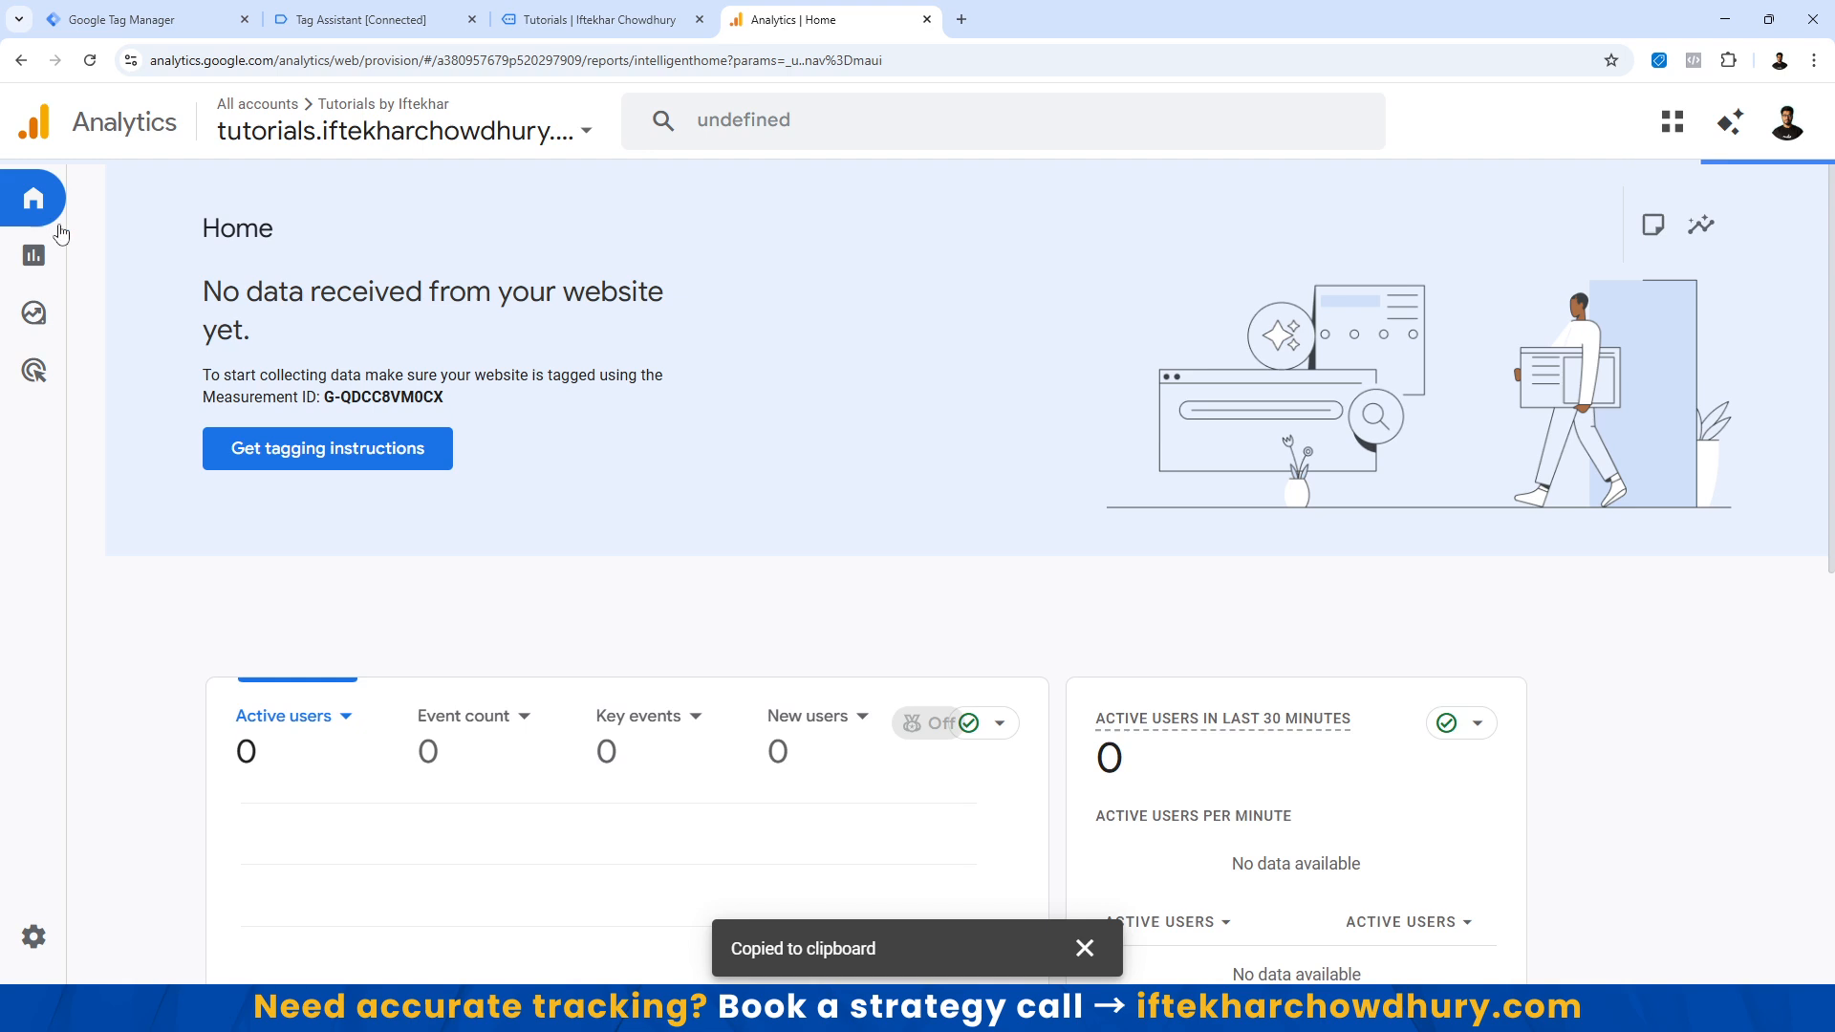
pyautogui.scroll(-2, 1286, 643)
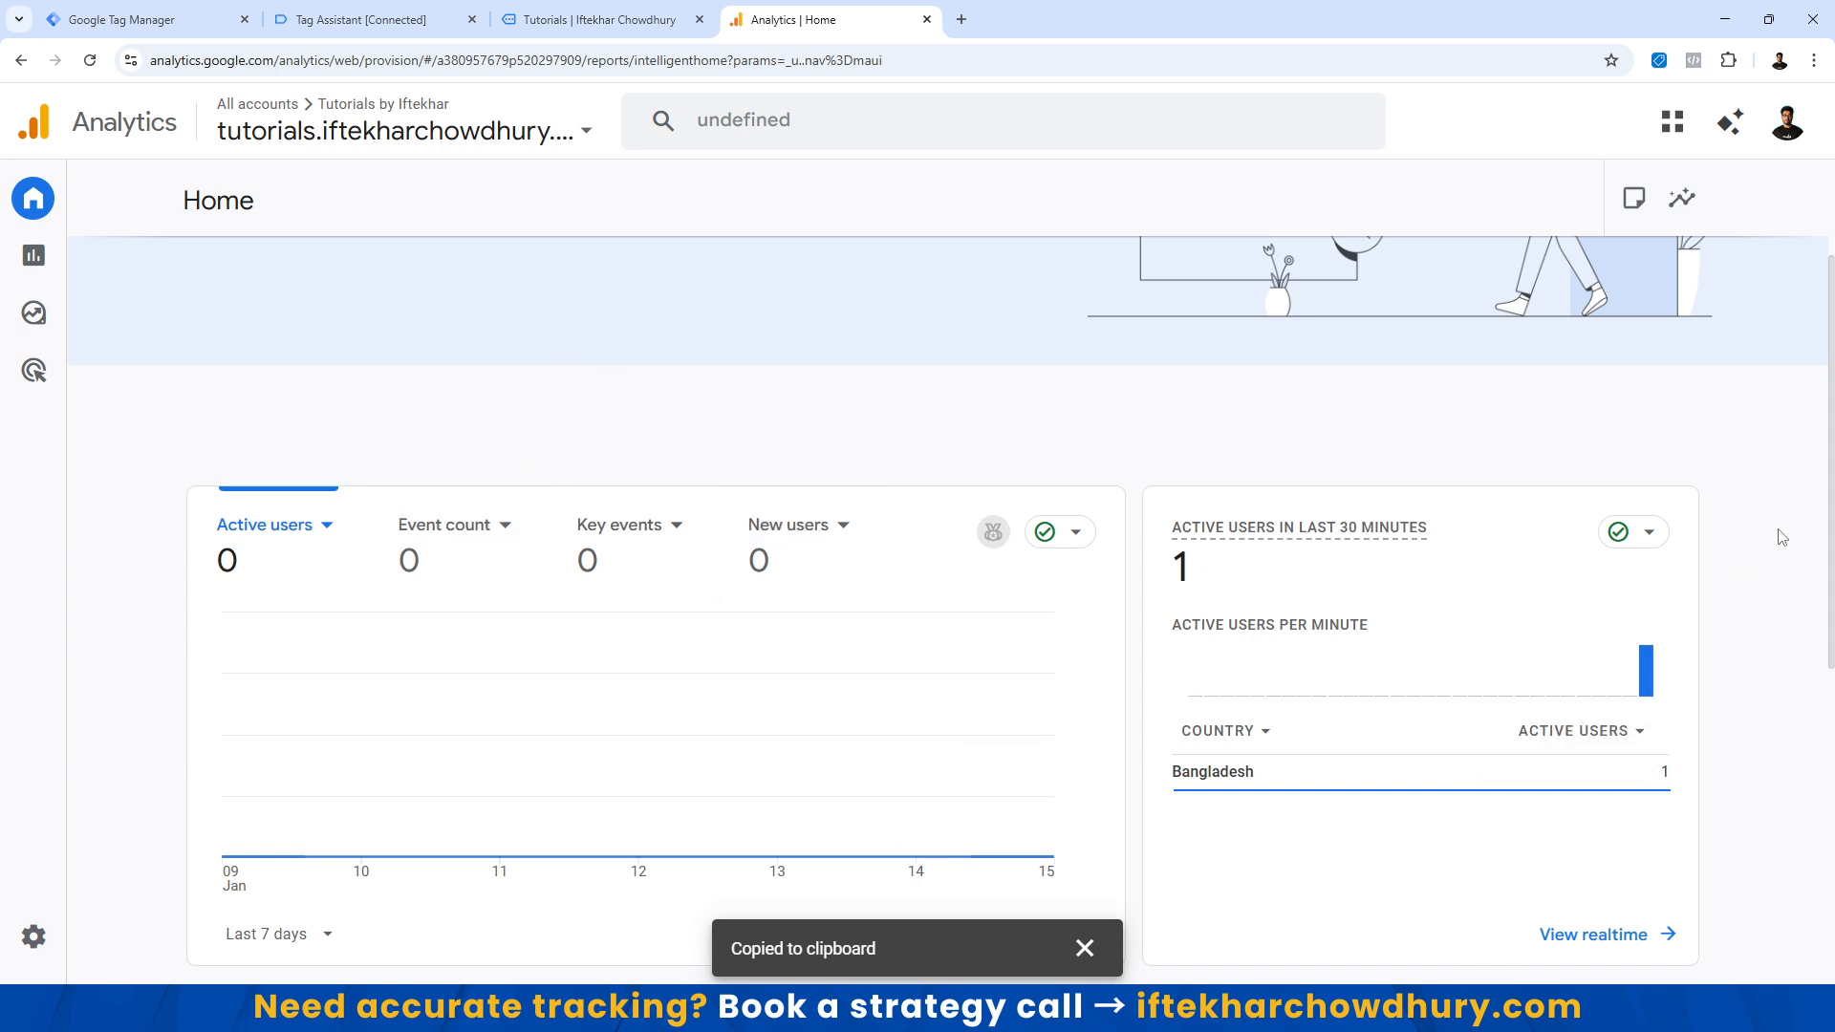
# Open DebugView from the property's Data display settings to examine the incoming debug events.
pyautogui.click(34, 939)
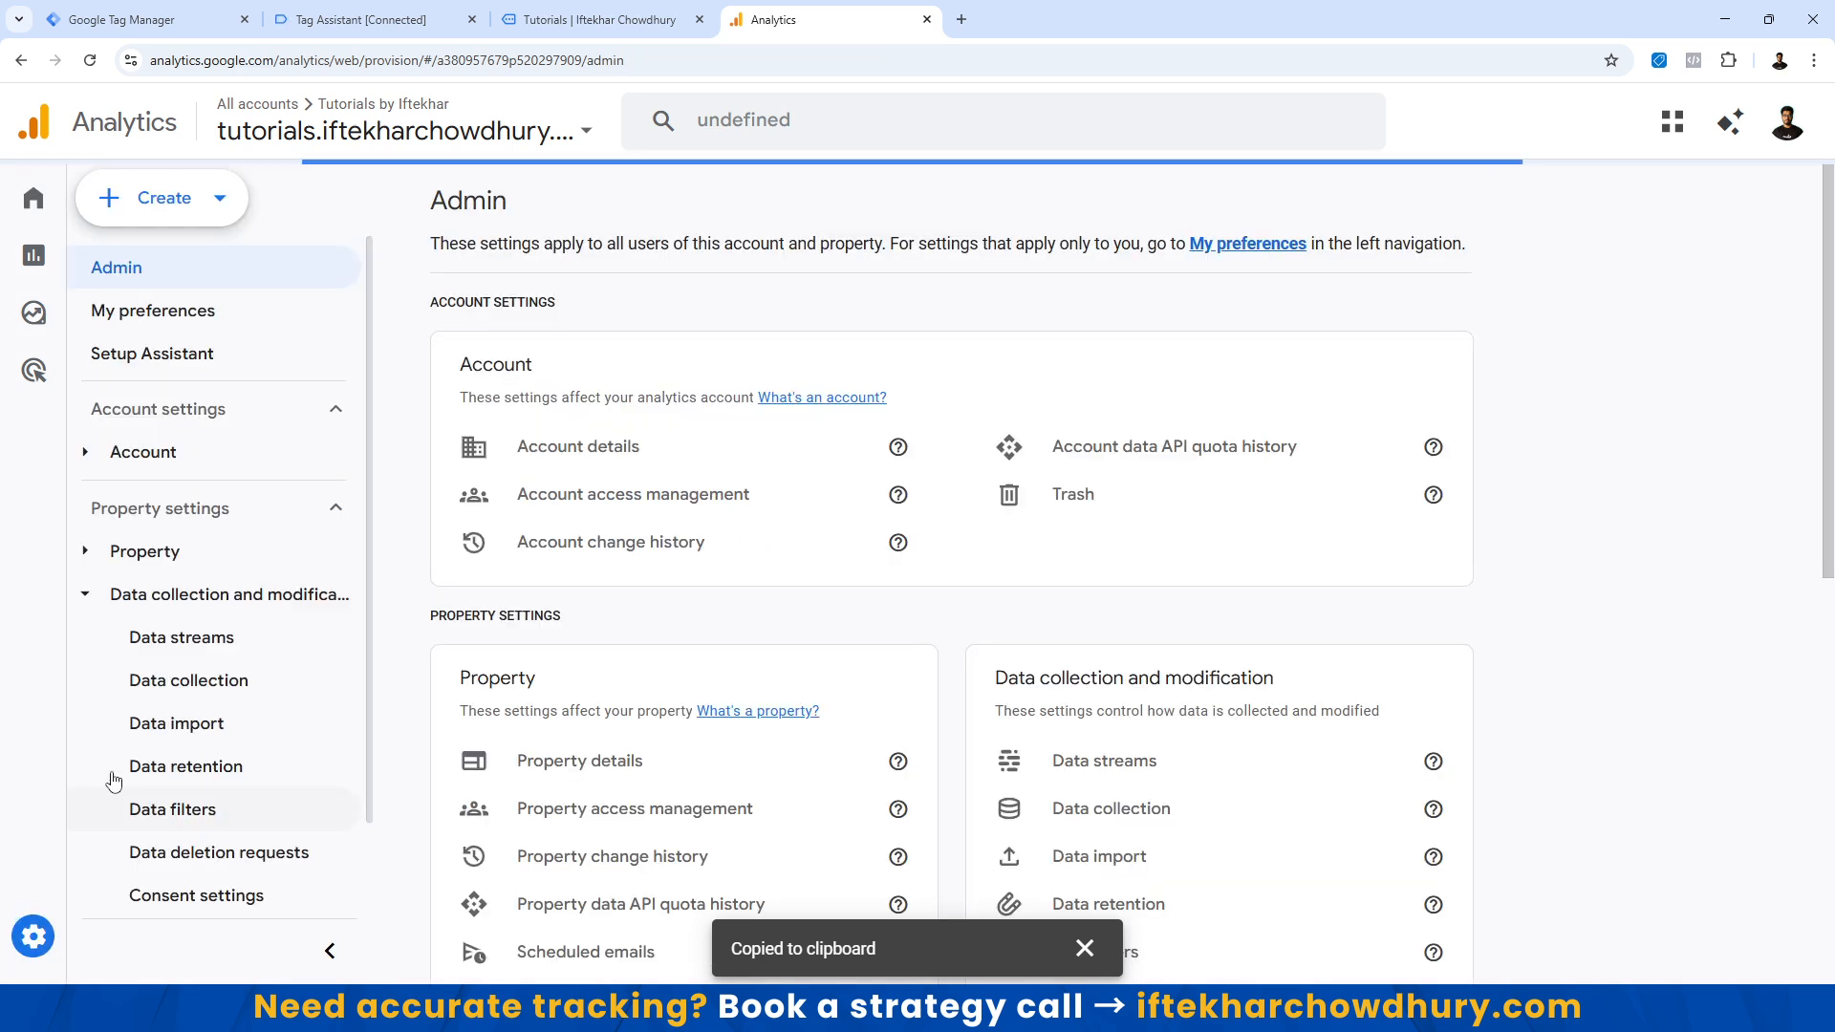
pyautogui.click(85, 594)
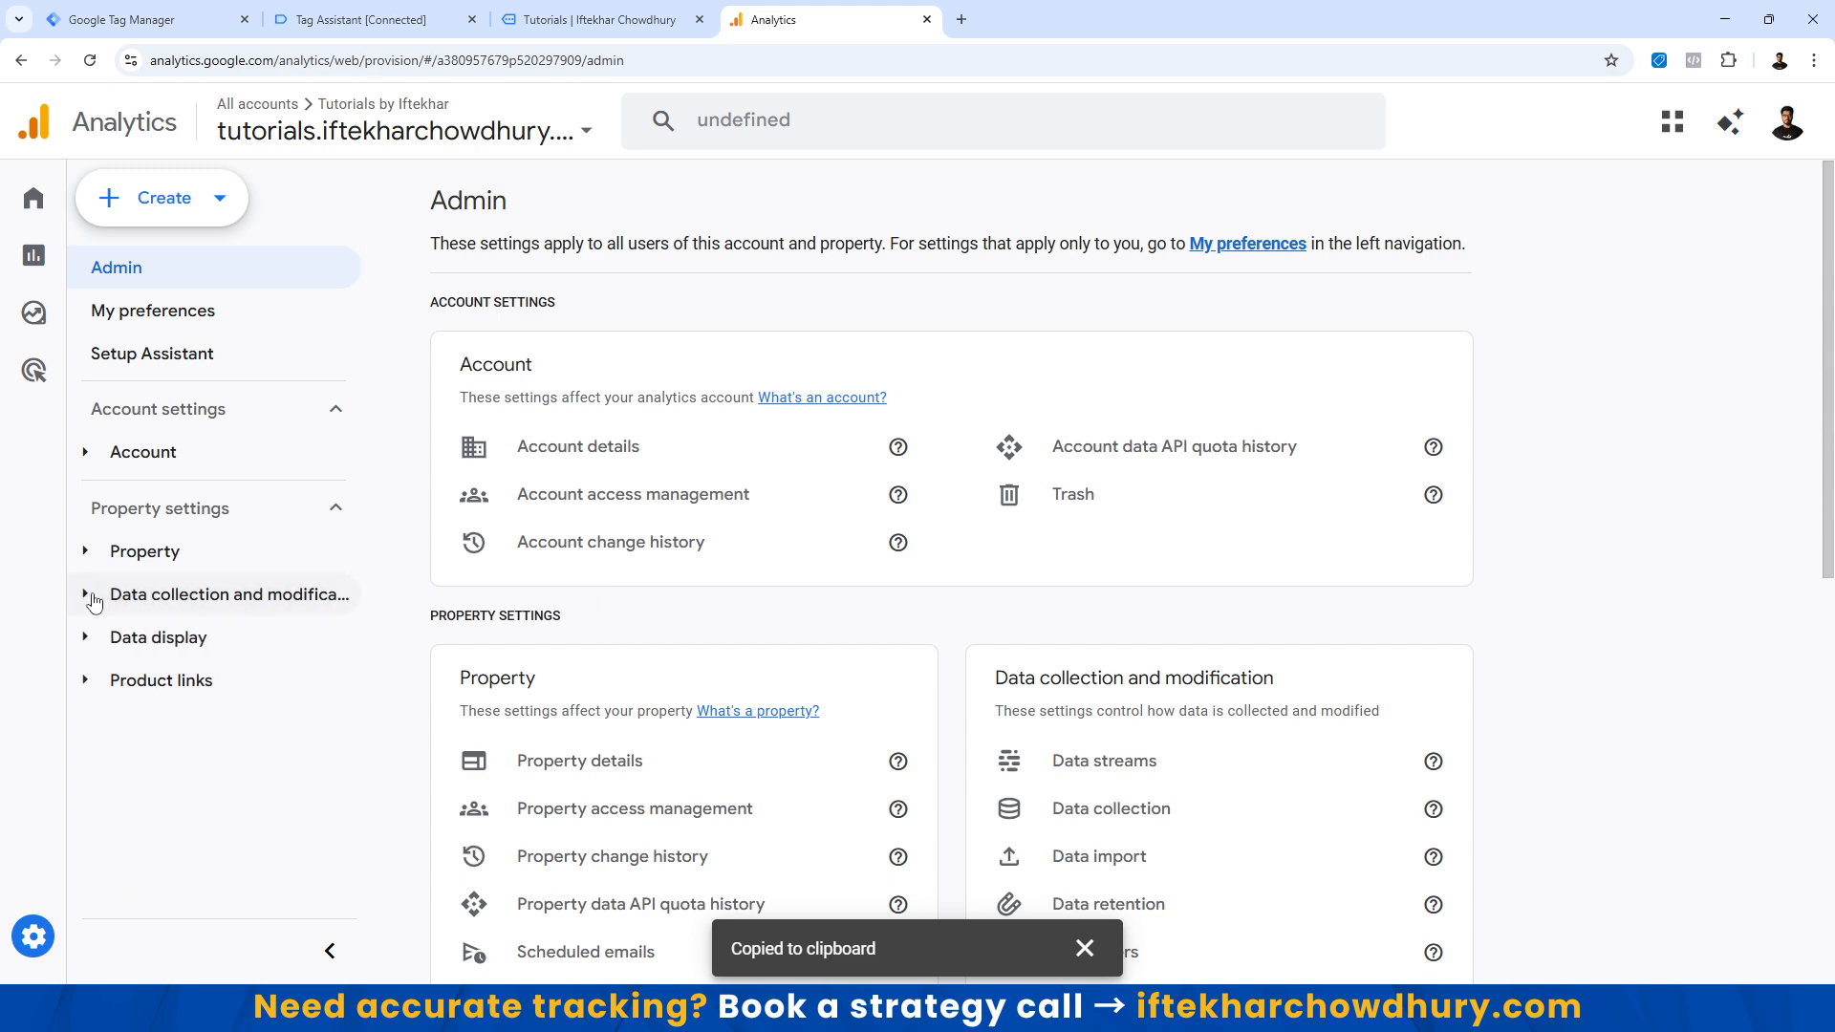
pyautogui.click(87, 638)
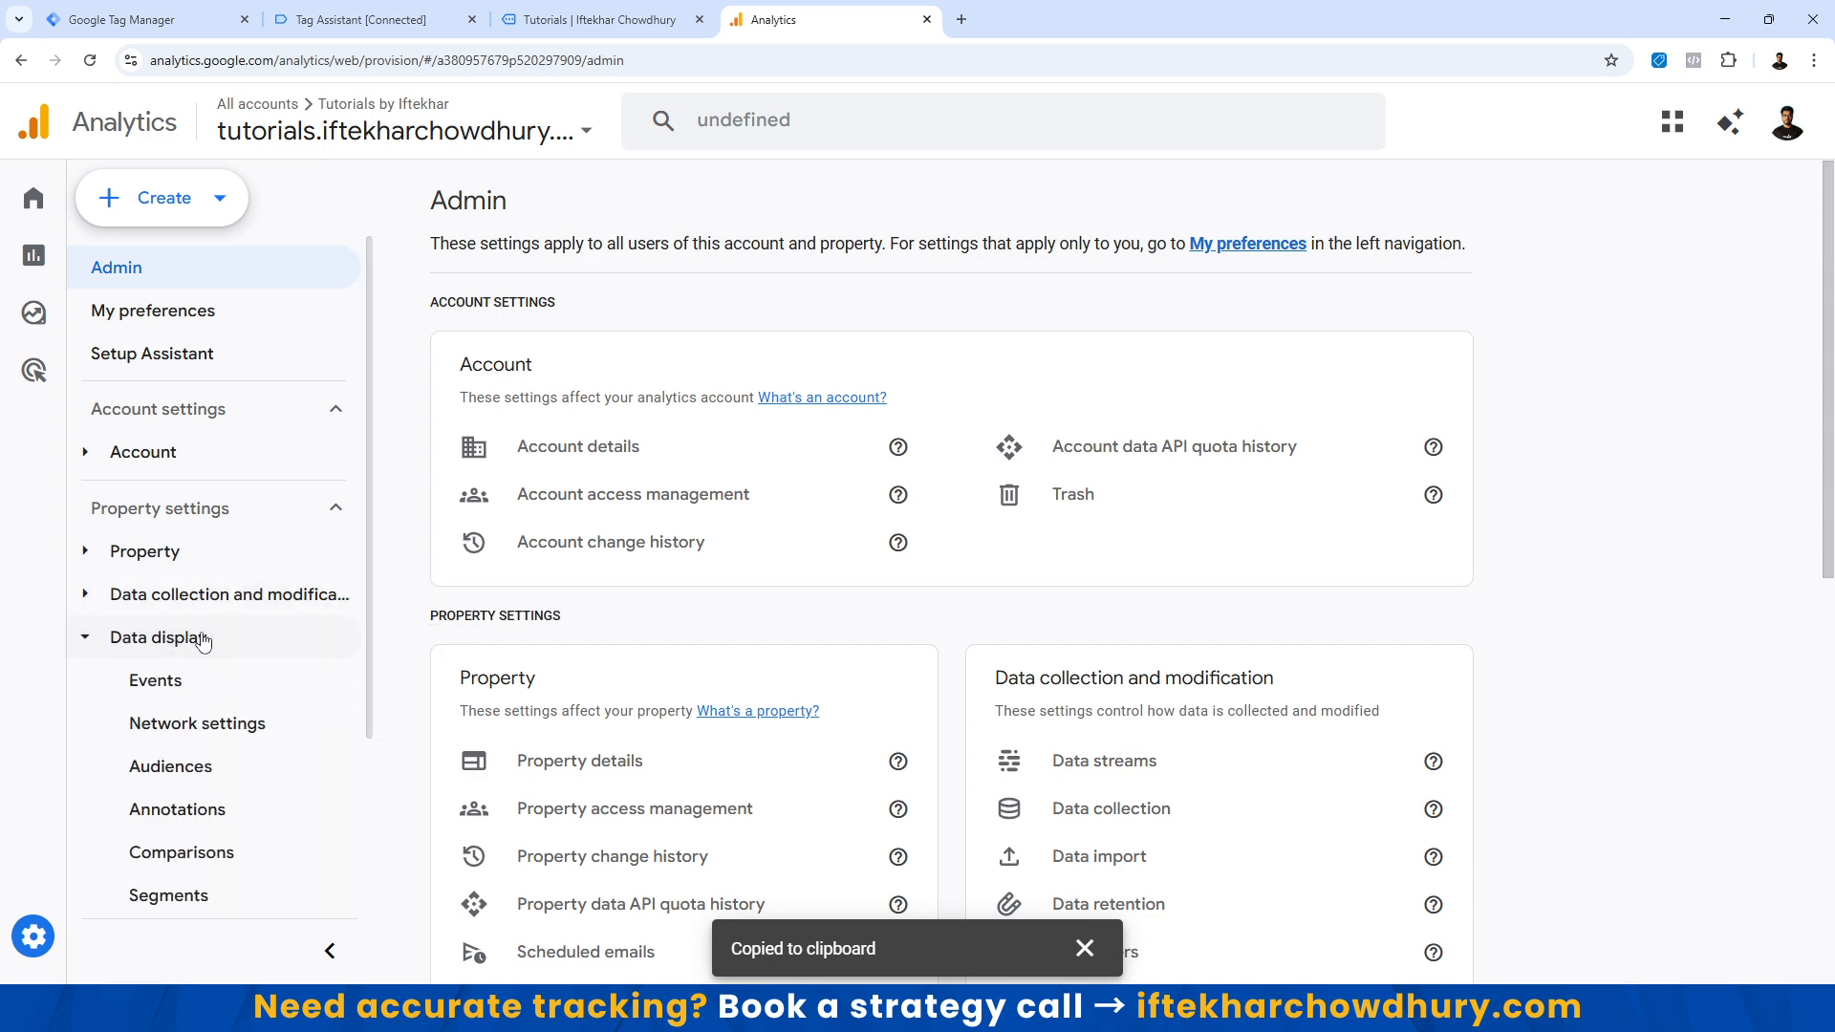
pyautogui.scroll(-2, 202, 639)
pyautogui.scroll(-1, 206, 683)
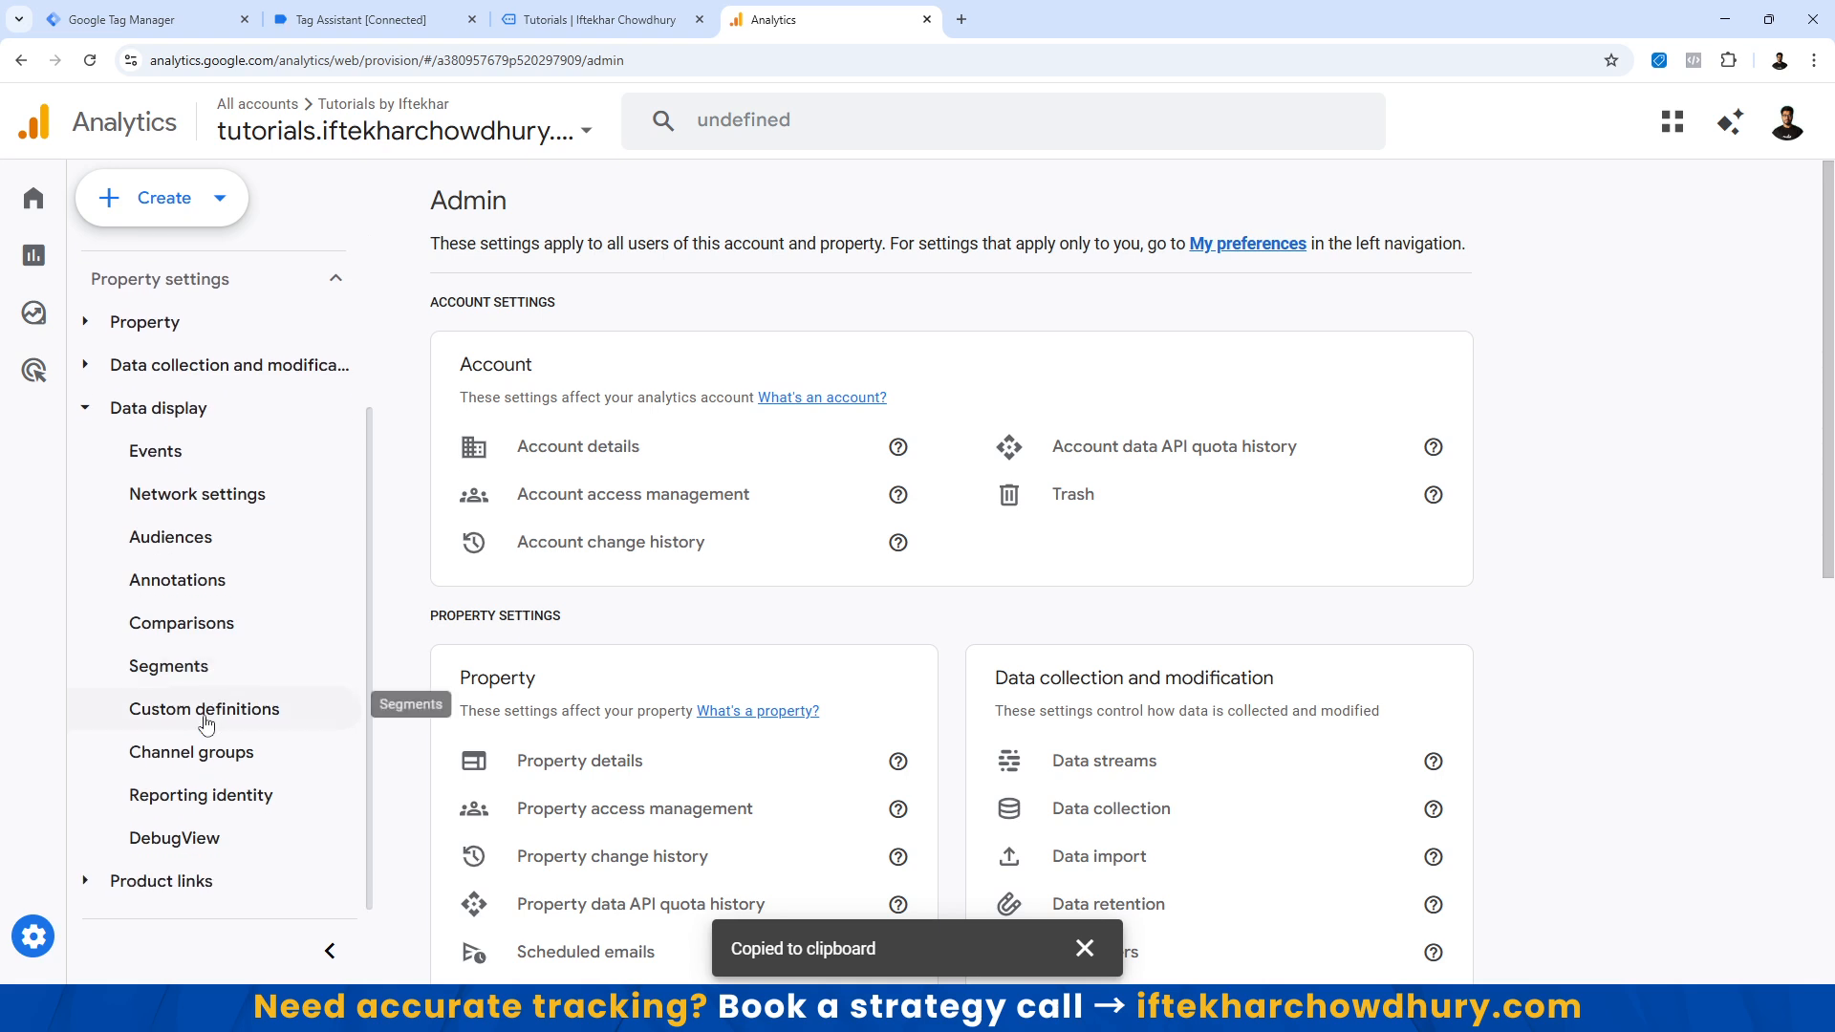
pyautogui.click(179, 839)
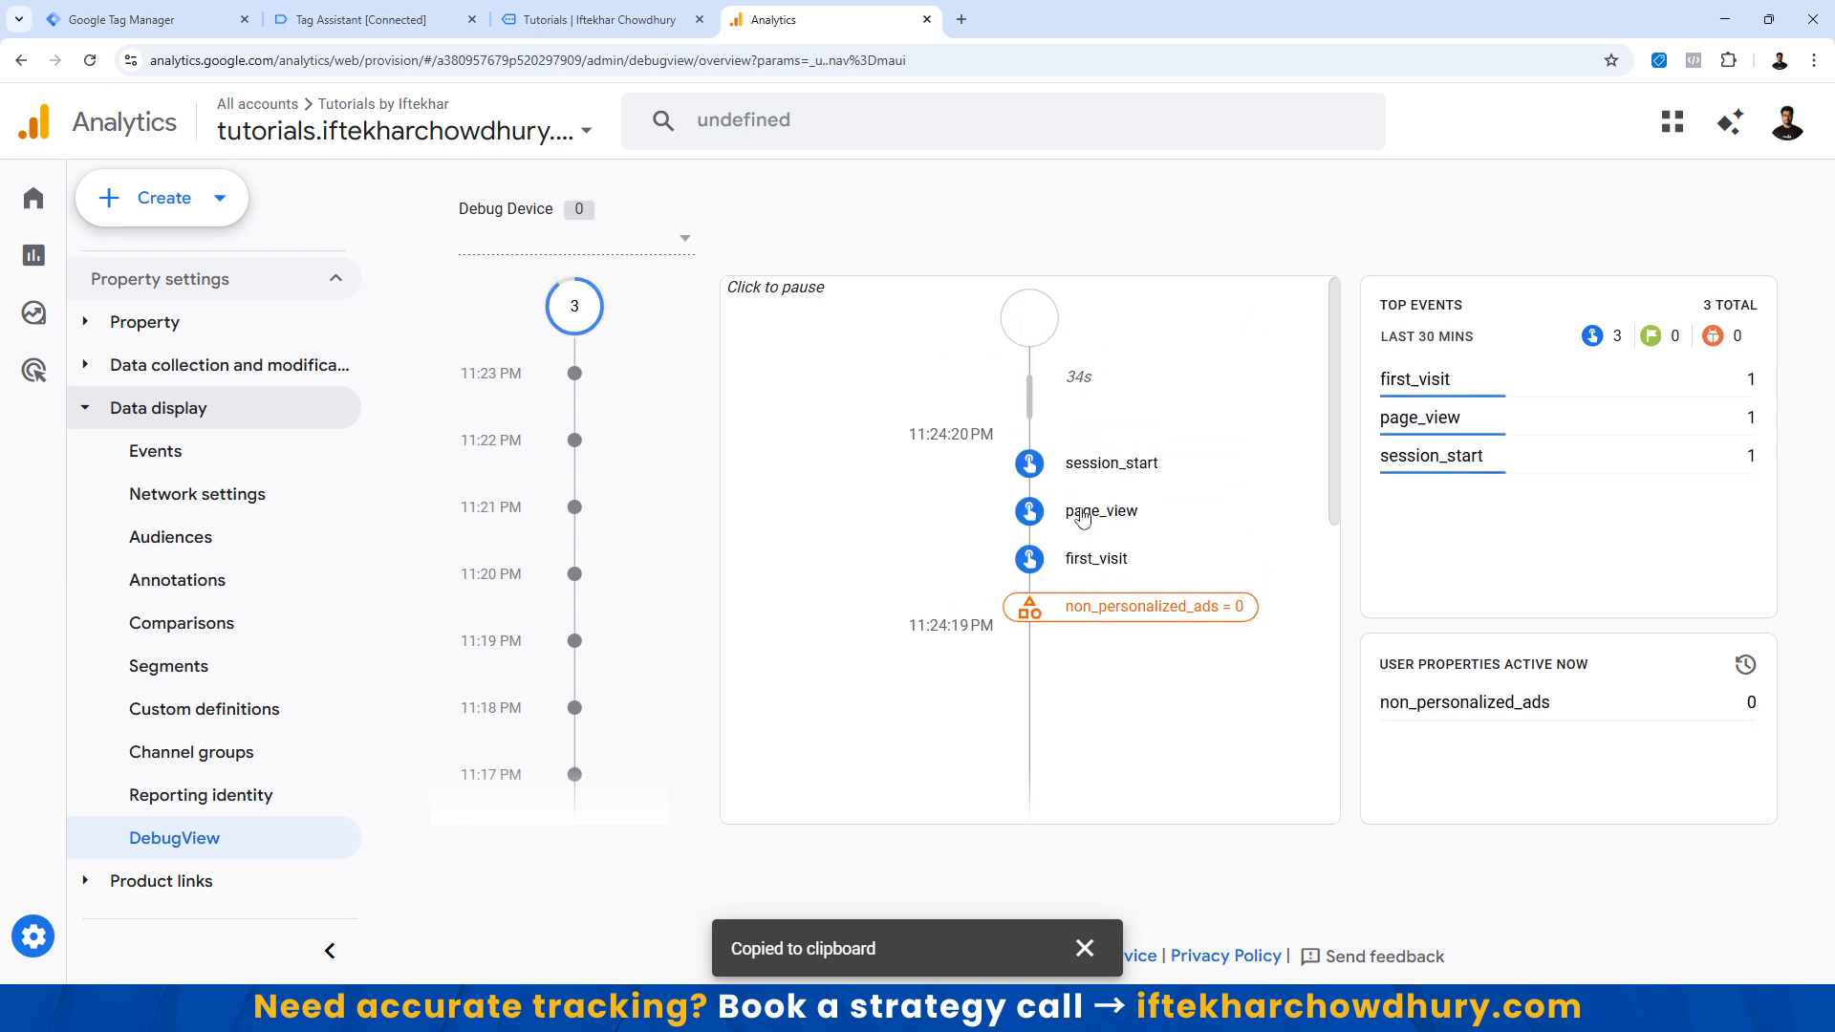
# Switch to the previewed website and look through its blog page from the heading down to the last post.
pyautogui.click(582, 27)
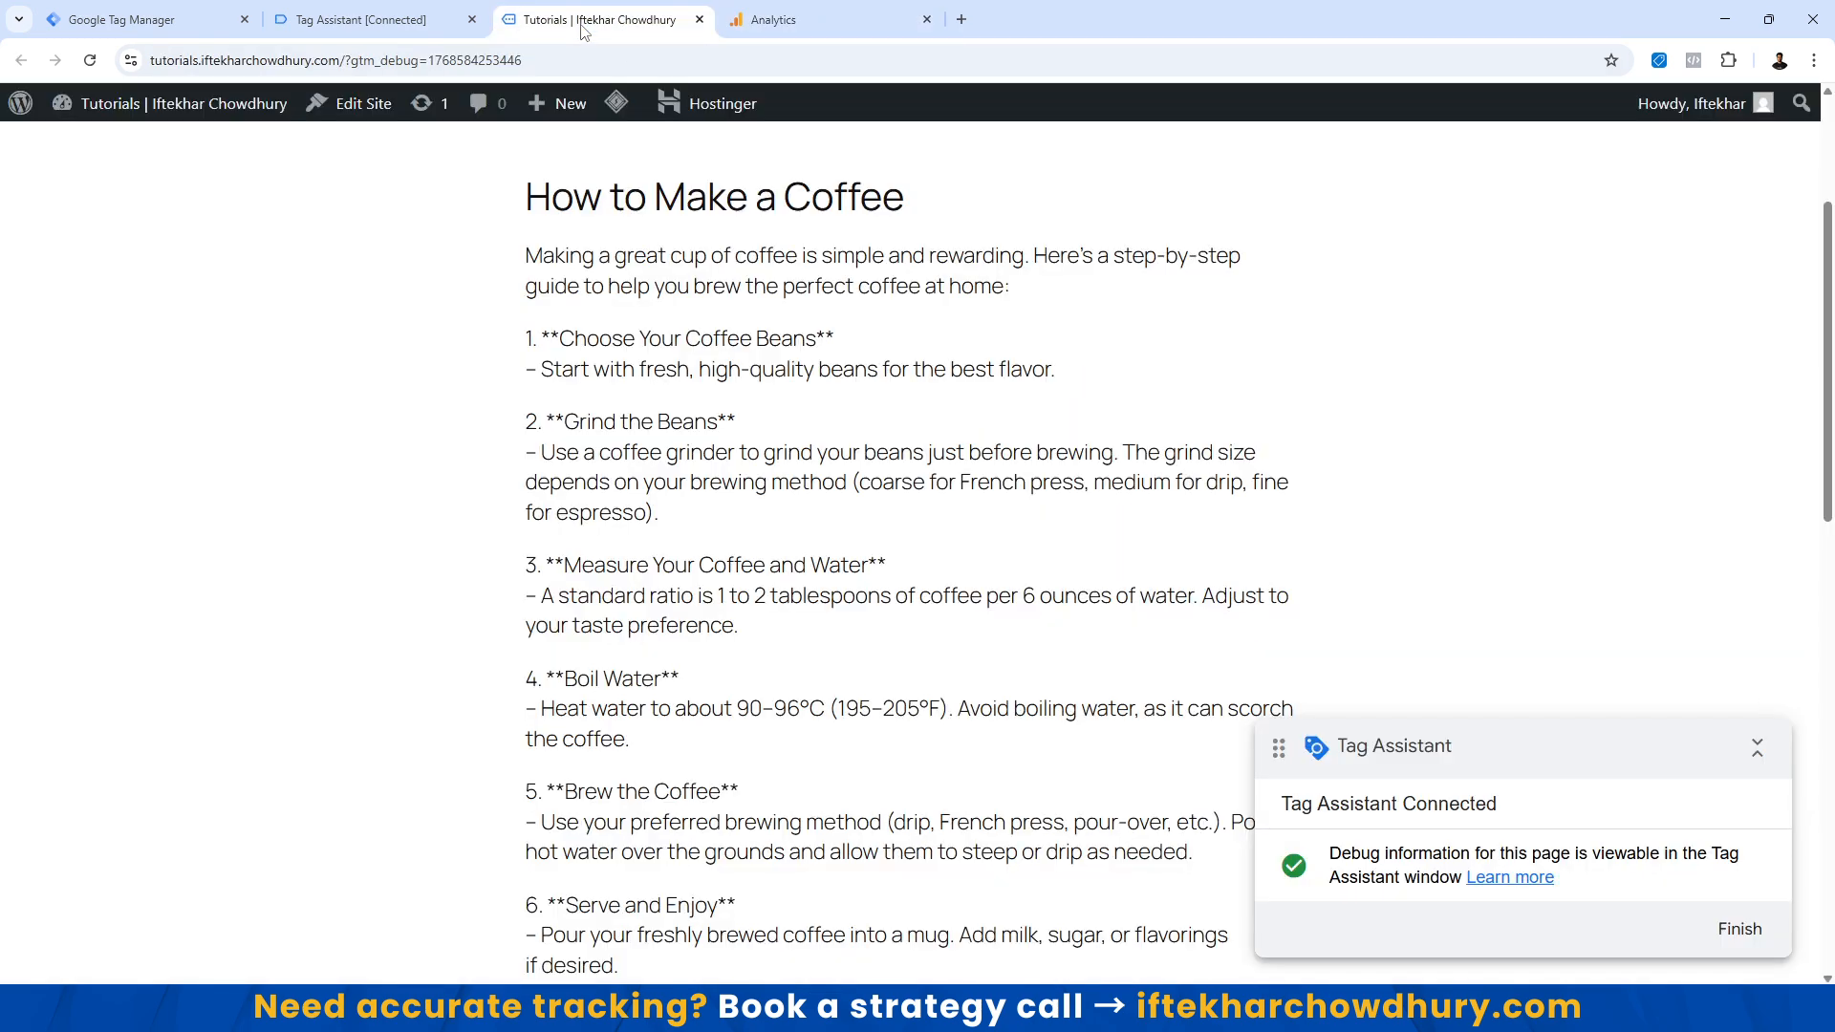
pyautogui.scroll(-2, 846, 582)
pyautogui.scroll(5, 825, 430)
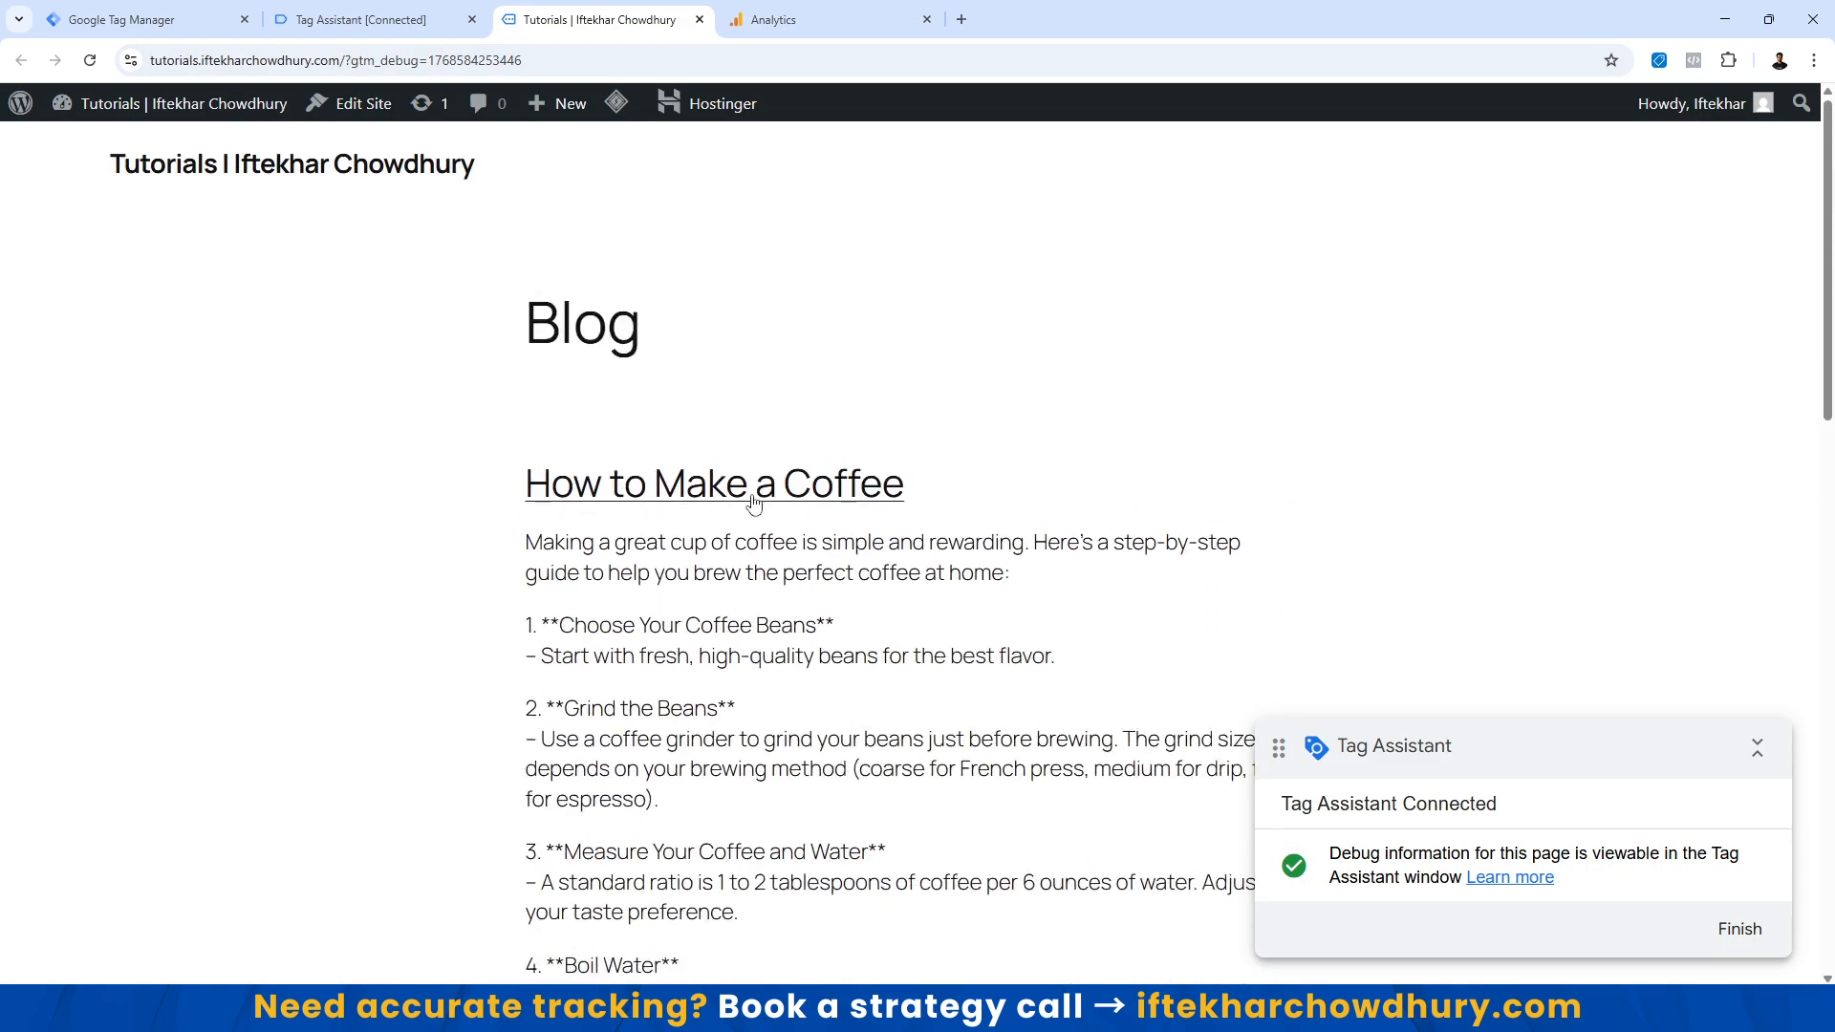
pyautogui.scroll(-10, 950, 585)
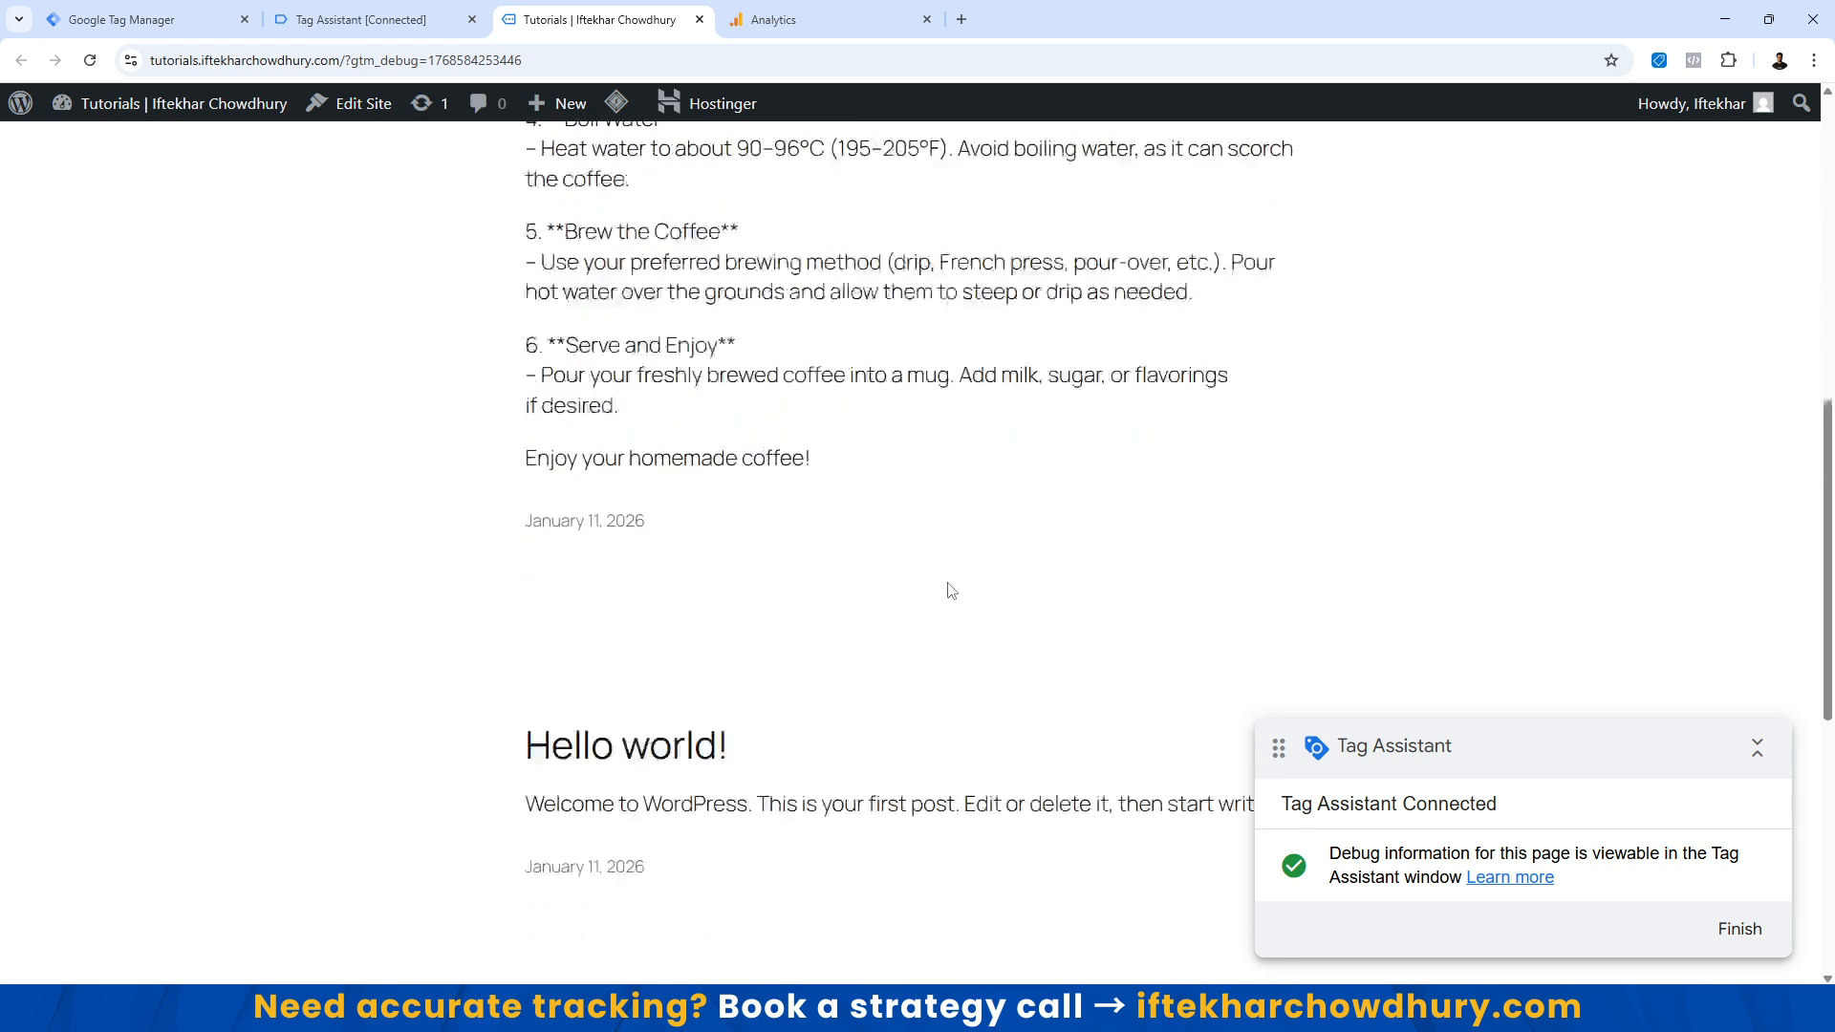
pyautogui.scroll(5, 895, 702)
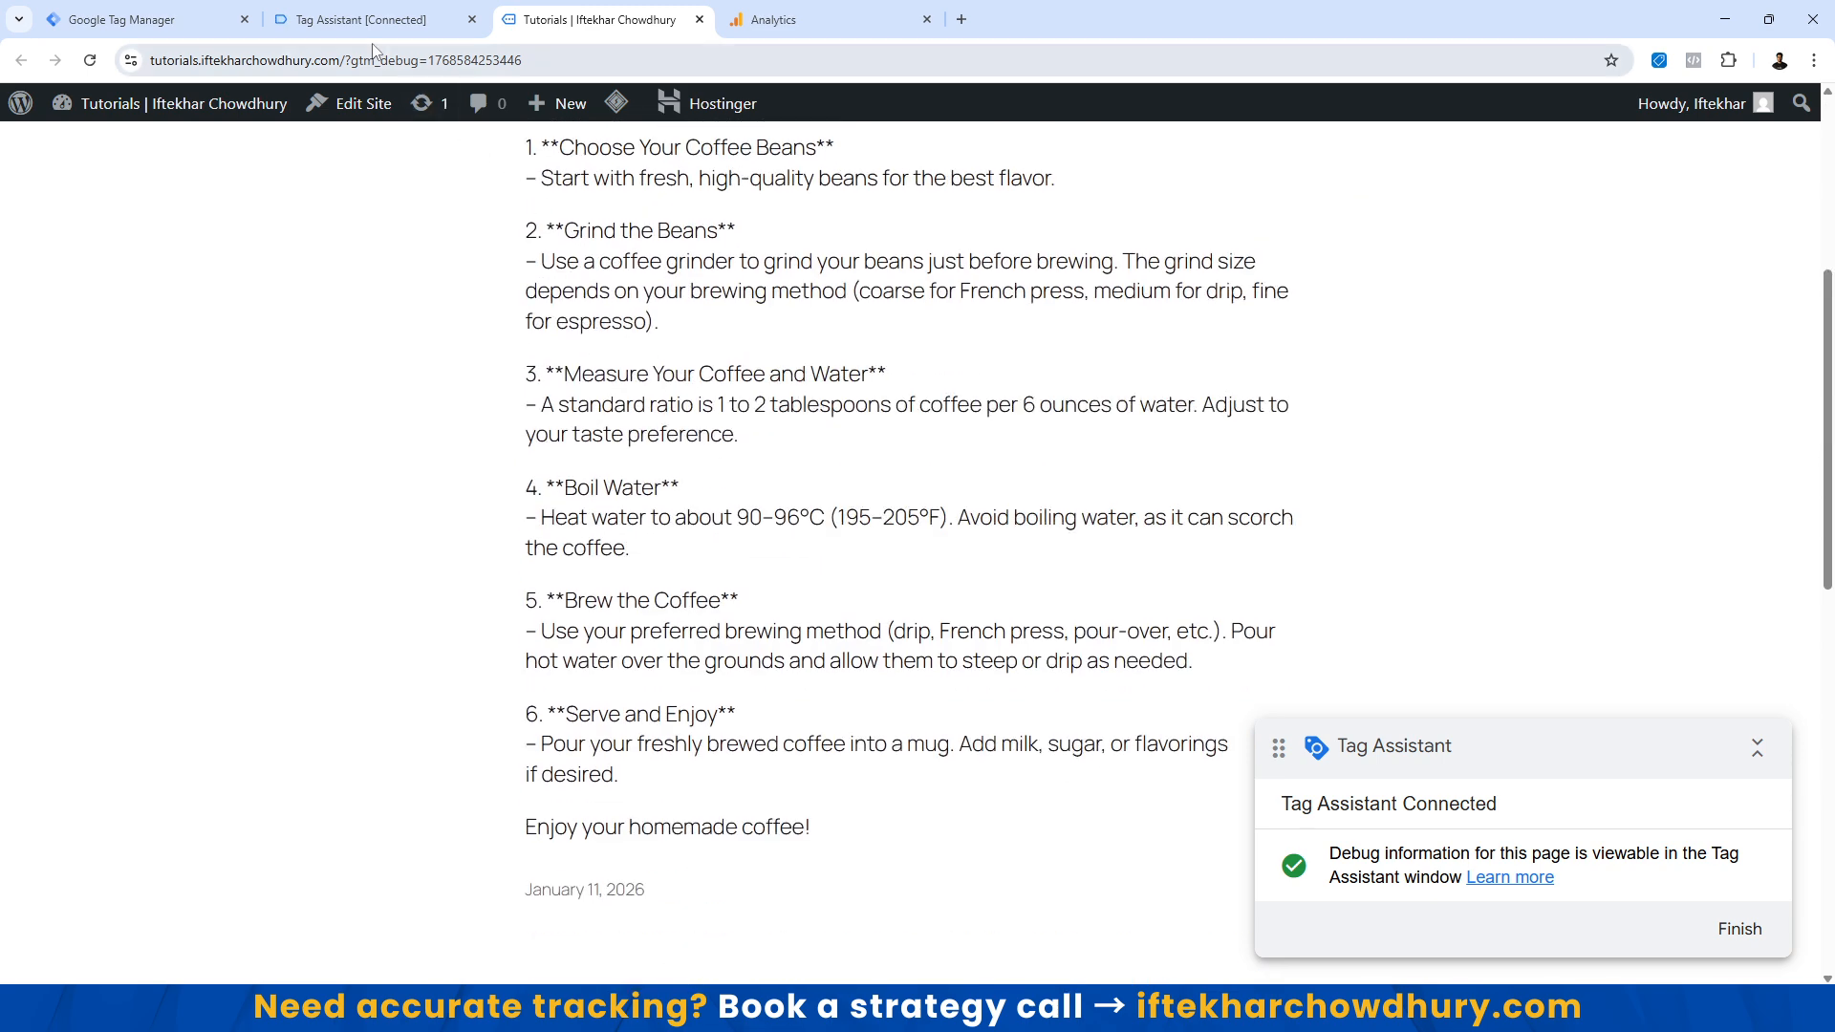
# Close the Tag Assistant session and the previewed website, and return to the tag list in Tag Manager.
pyautogui.click(420, 19)
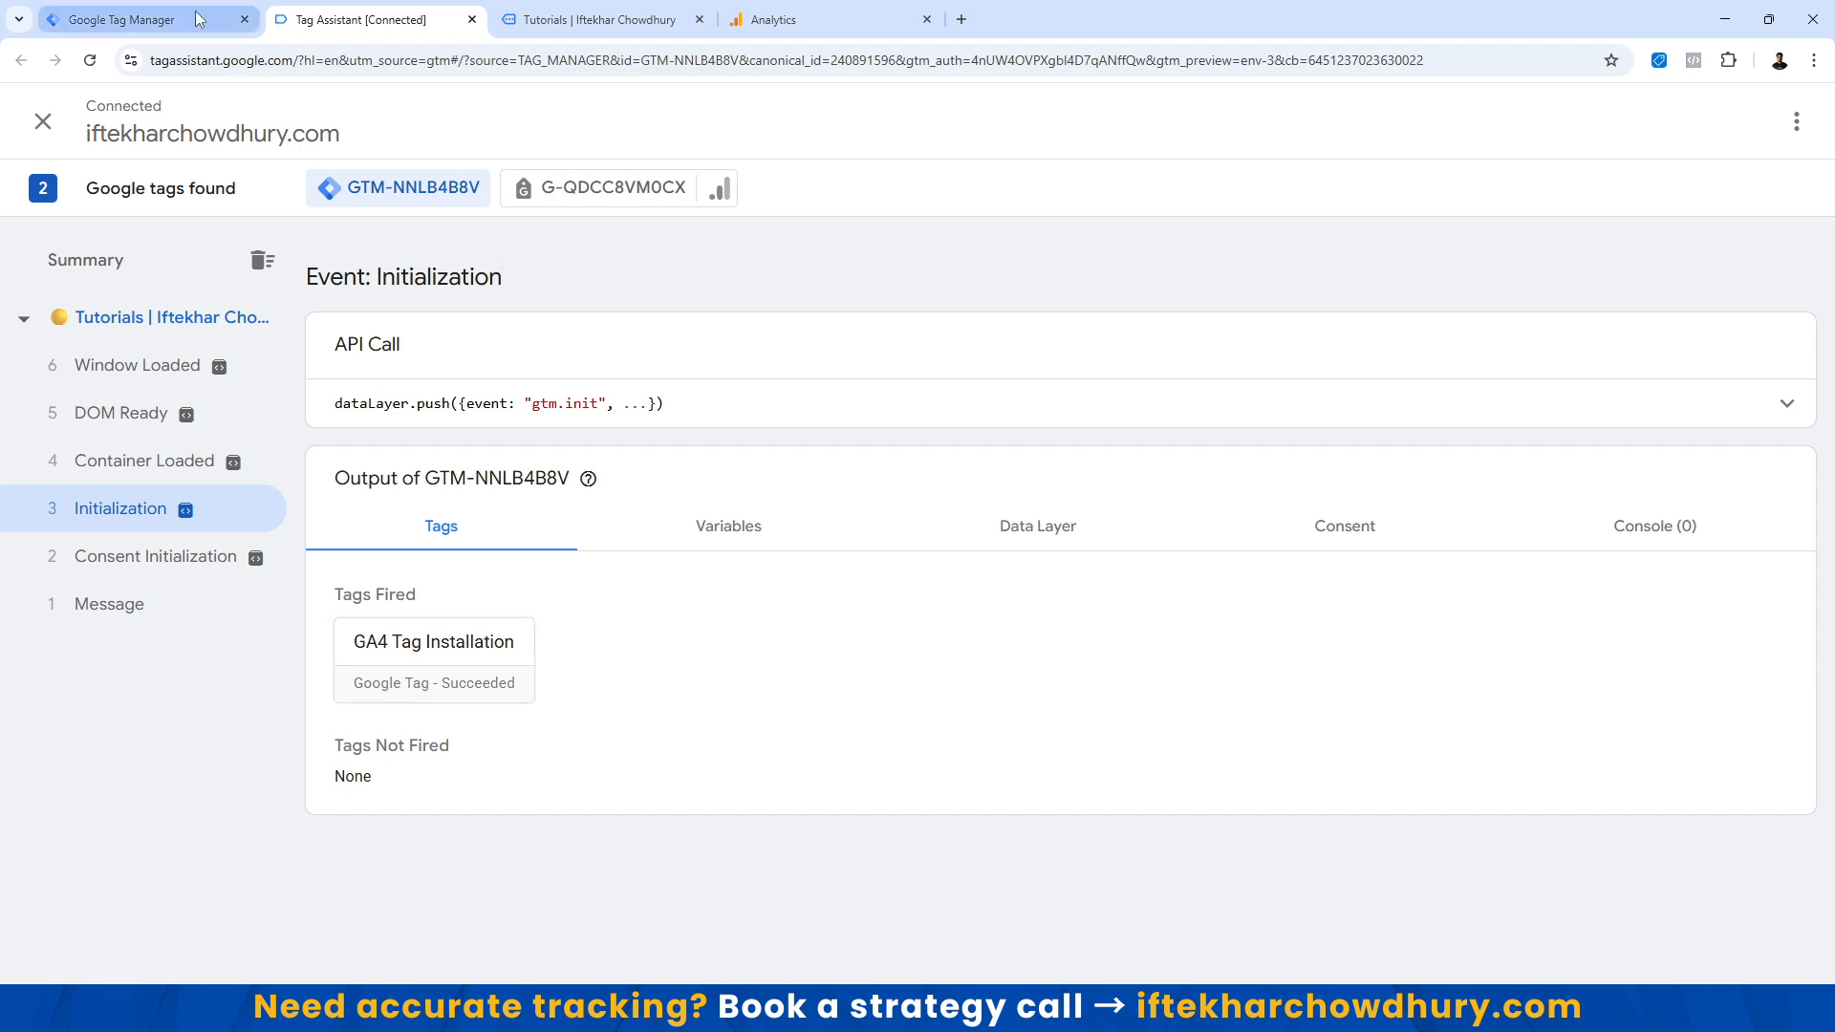
pyautogui.click(472, 19)
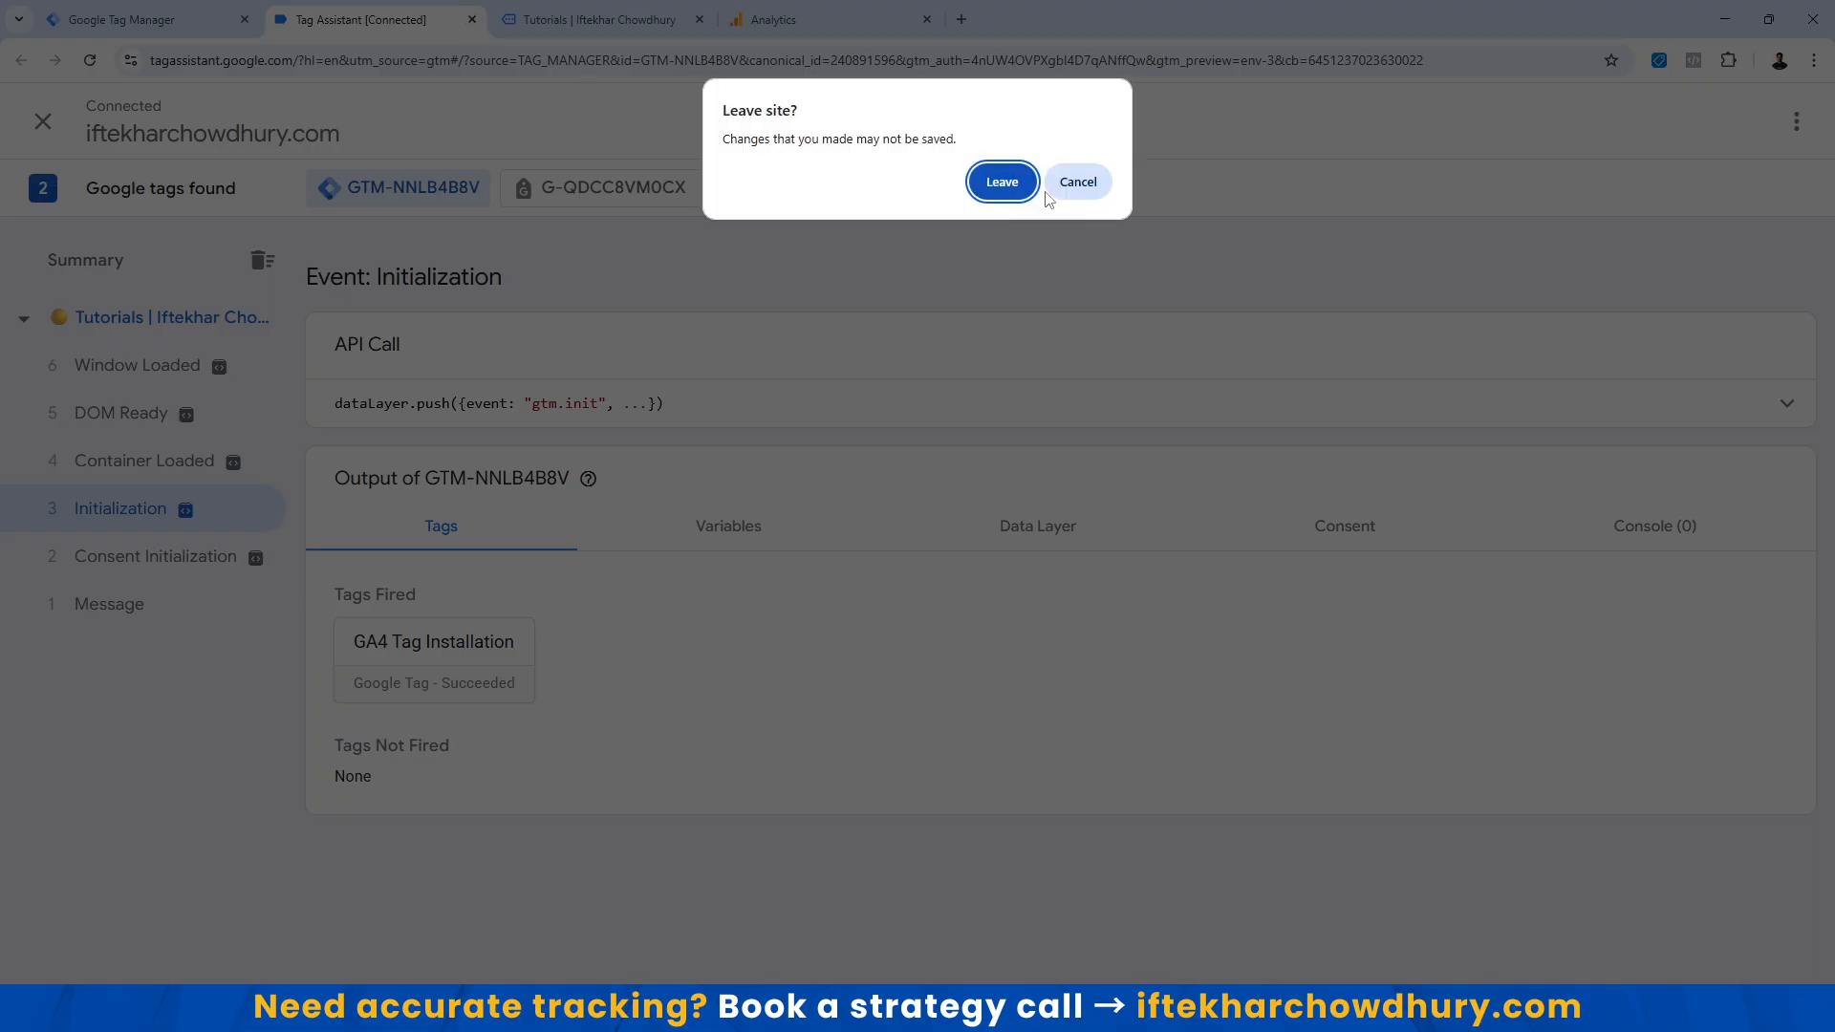
pyautogui.click(1013, 182)
pyautogui.click(471, 19)
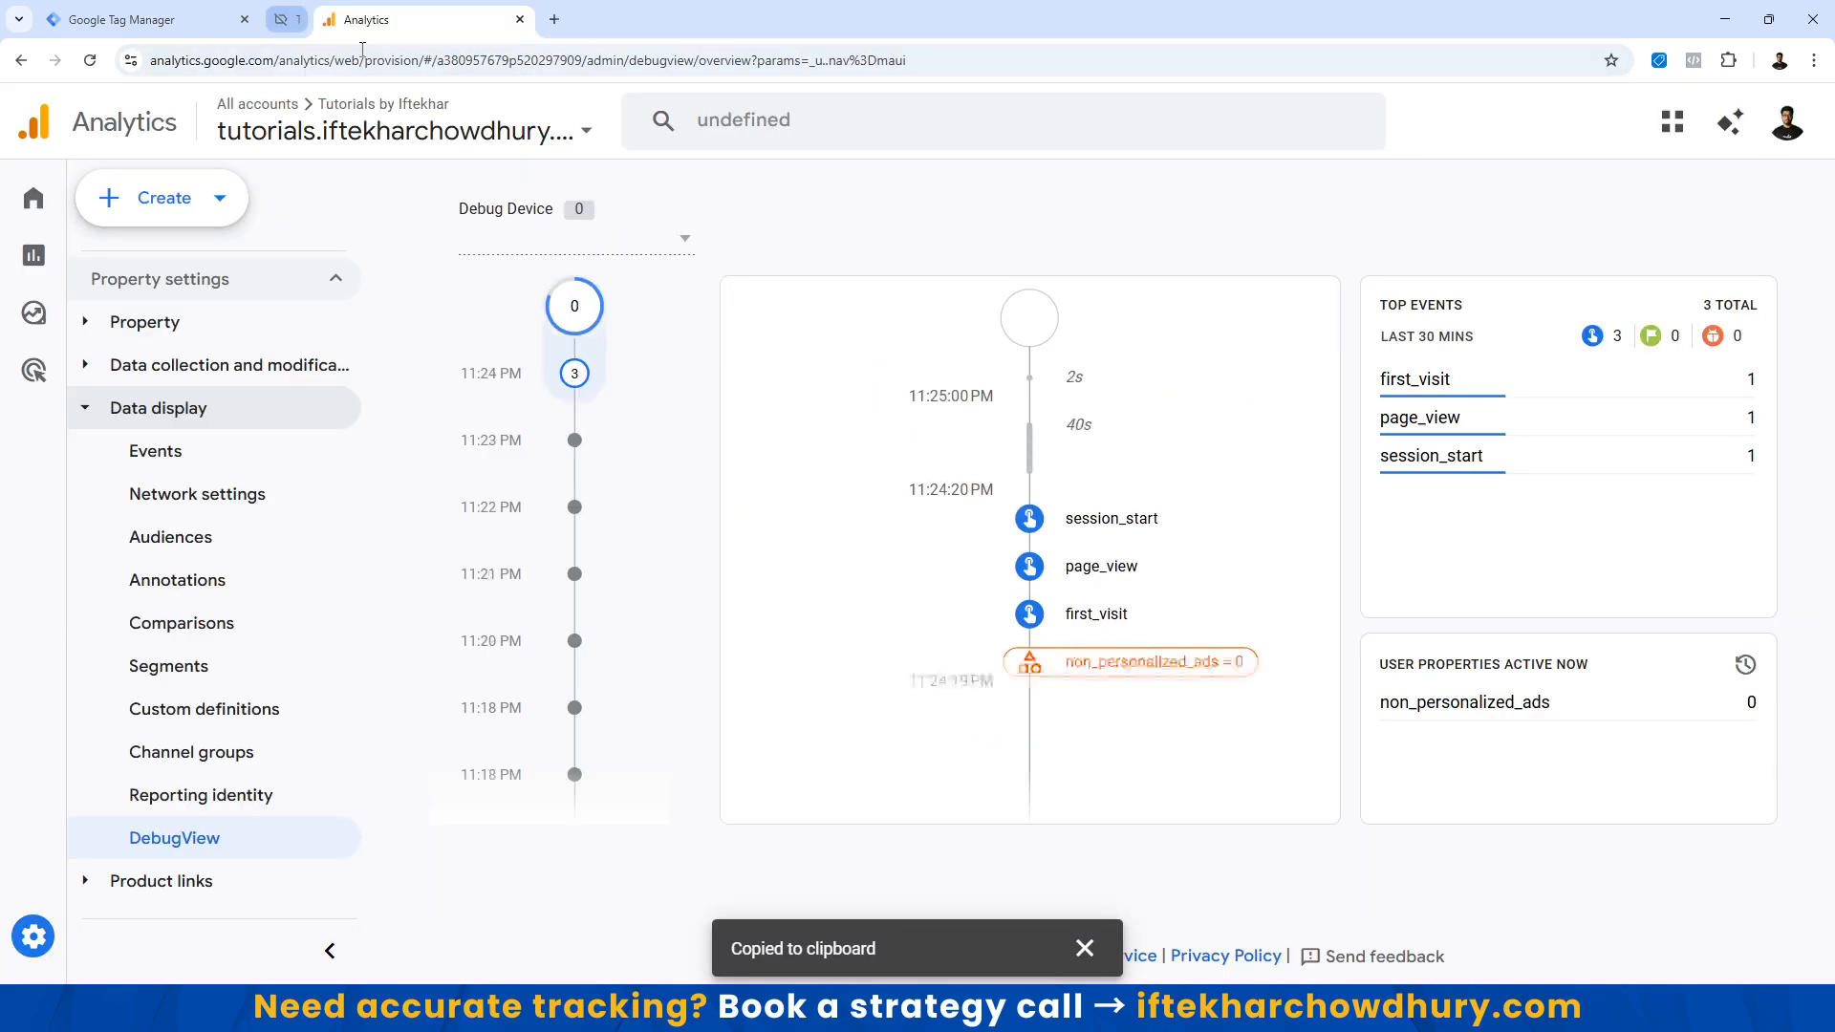
pyautogui.click(123, 26)
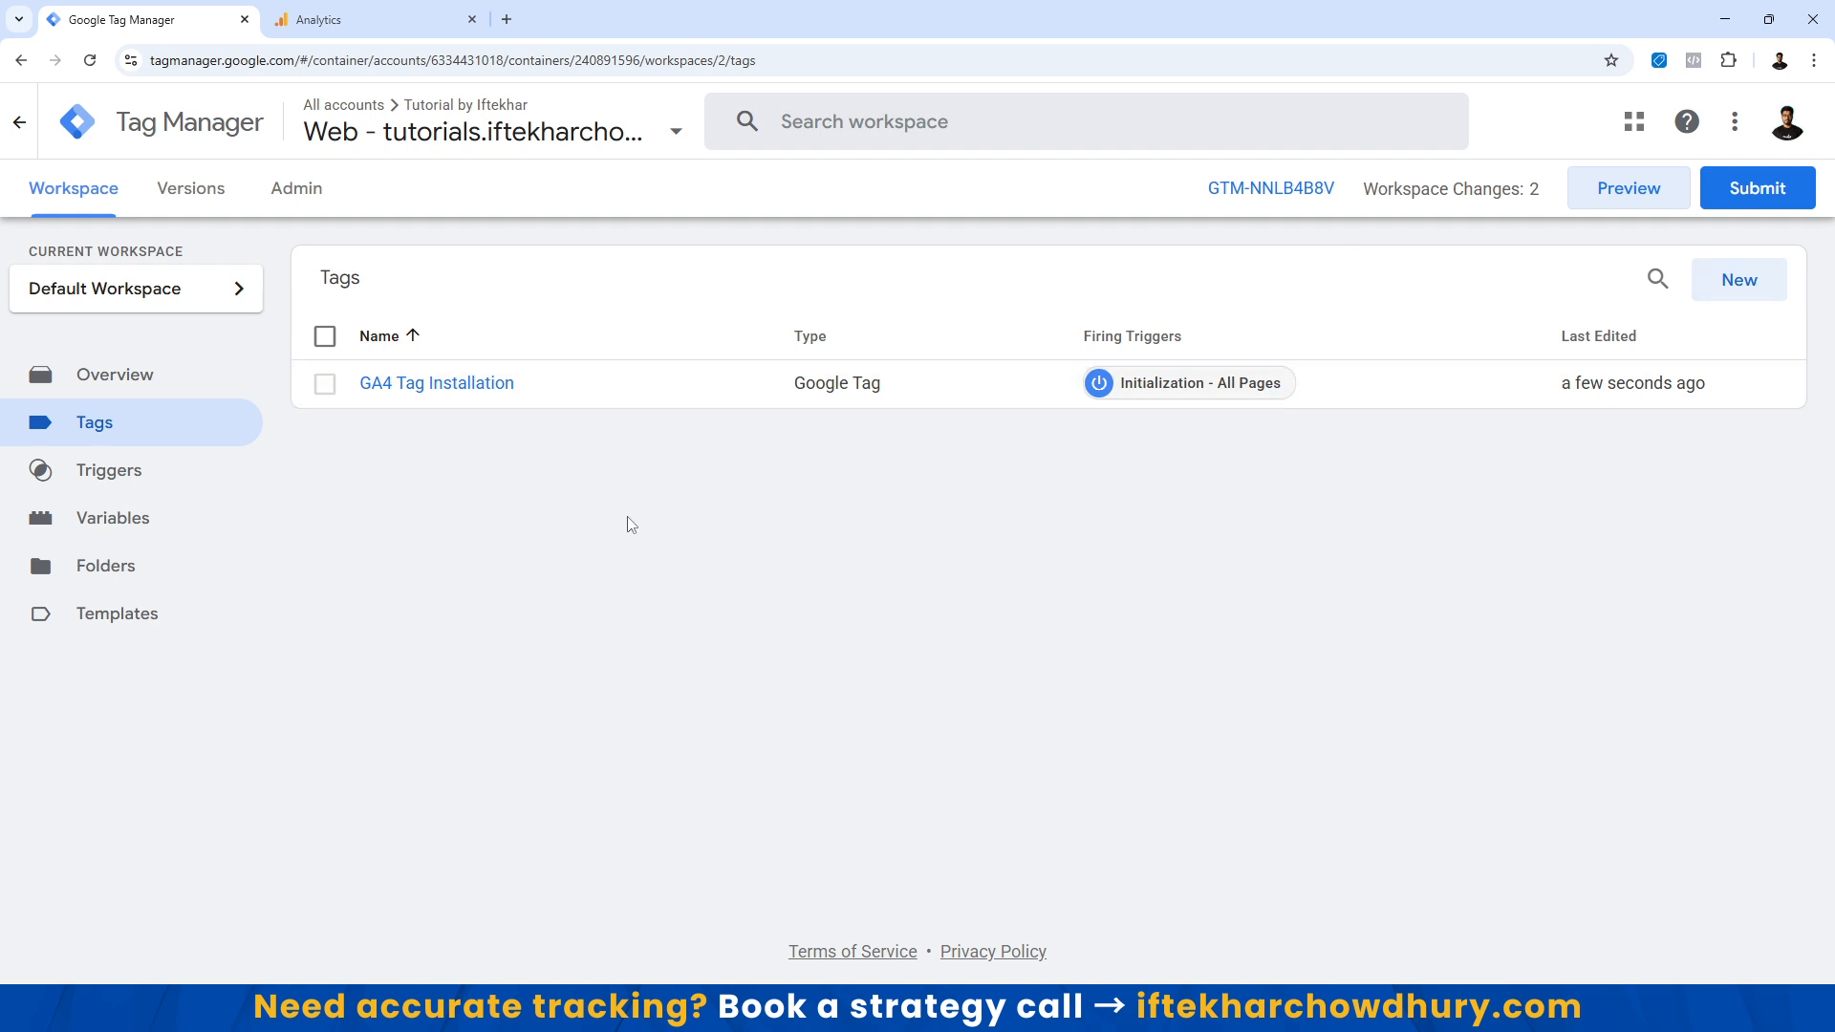
# Submit the workspace changes as a version named "Google Analytics 4 Install", publish it to Live, and close the version summary.
pyautogui.click(1754, 205)
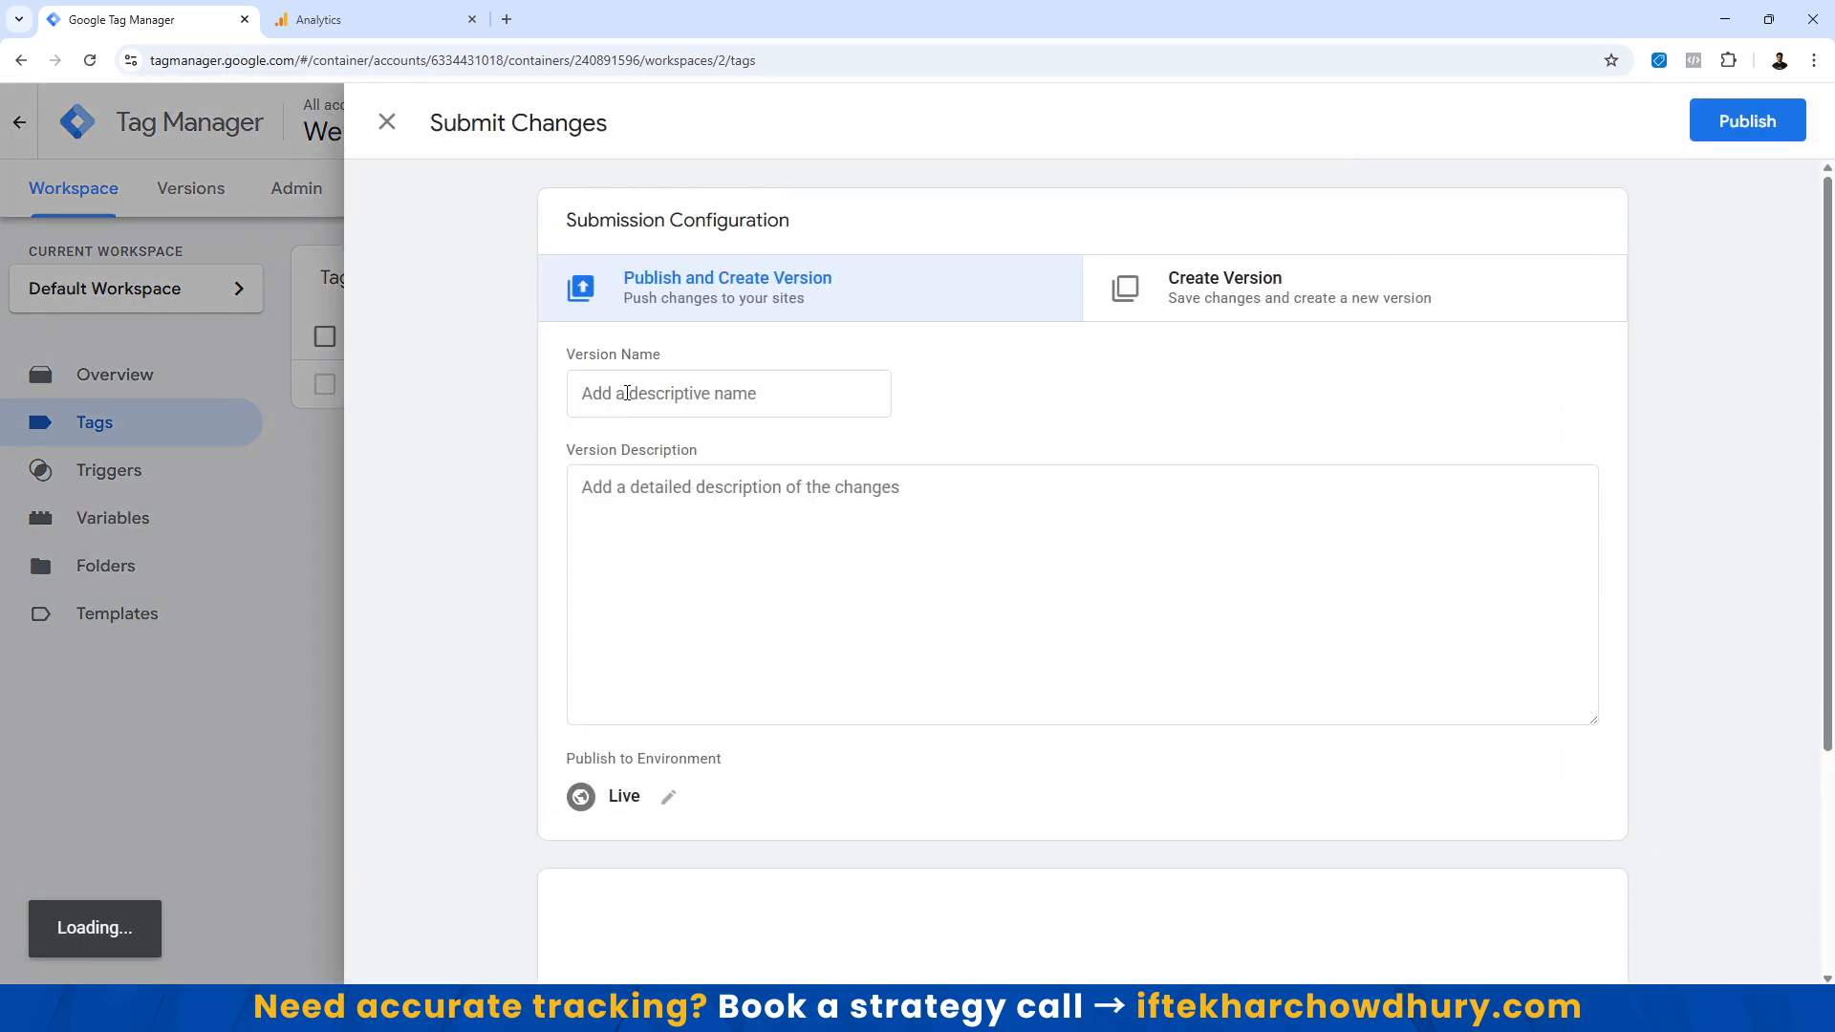
pyautogui.click(627, 393)
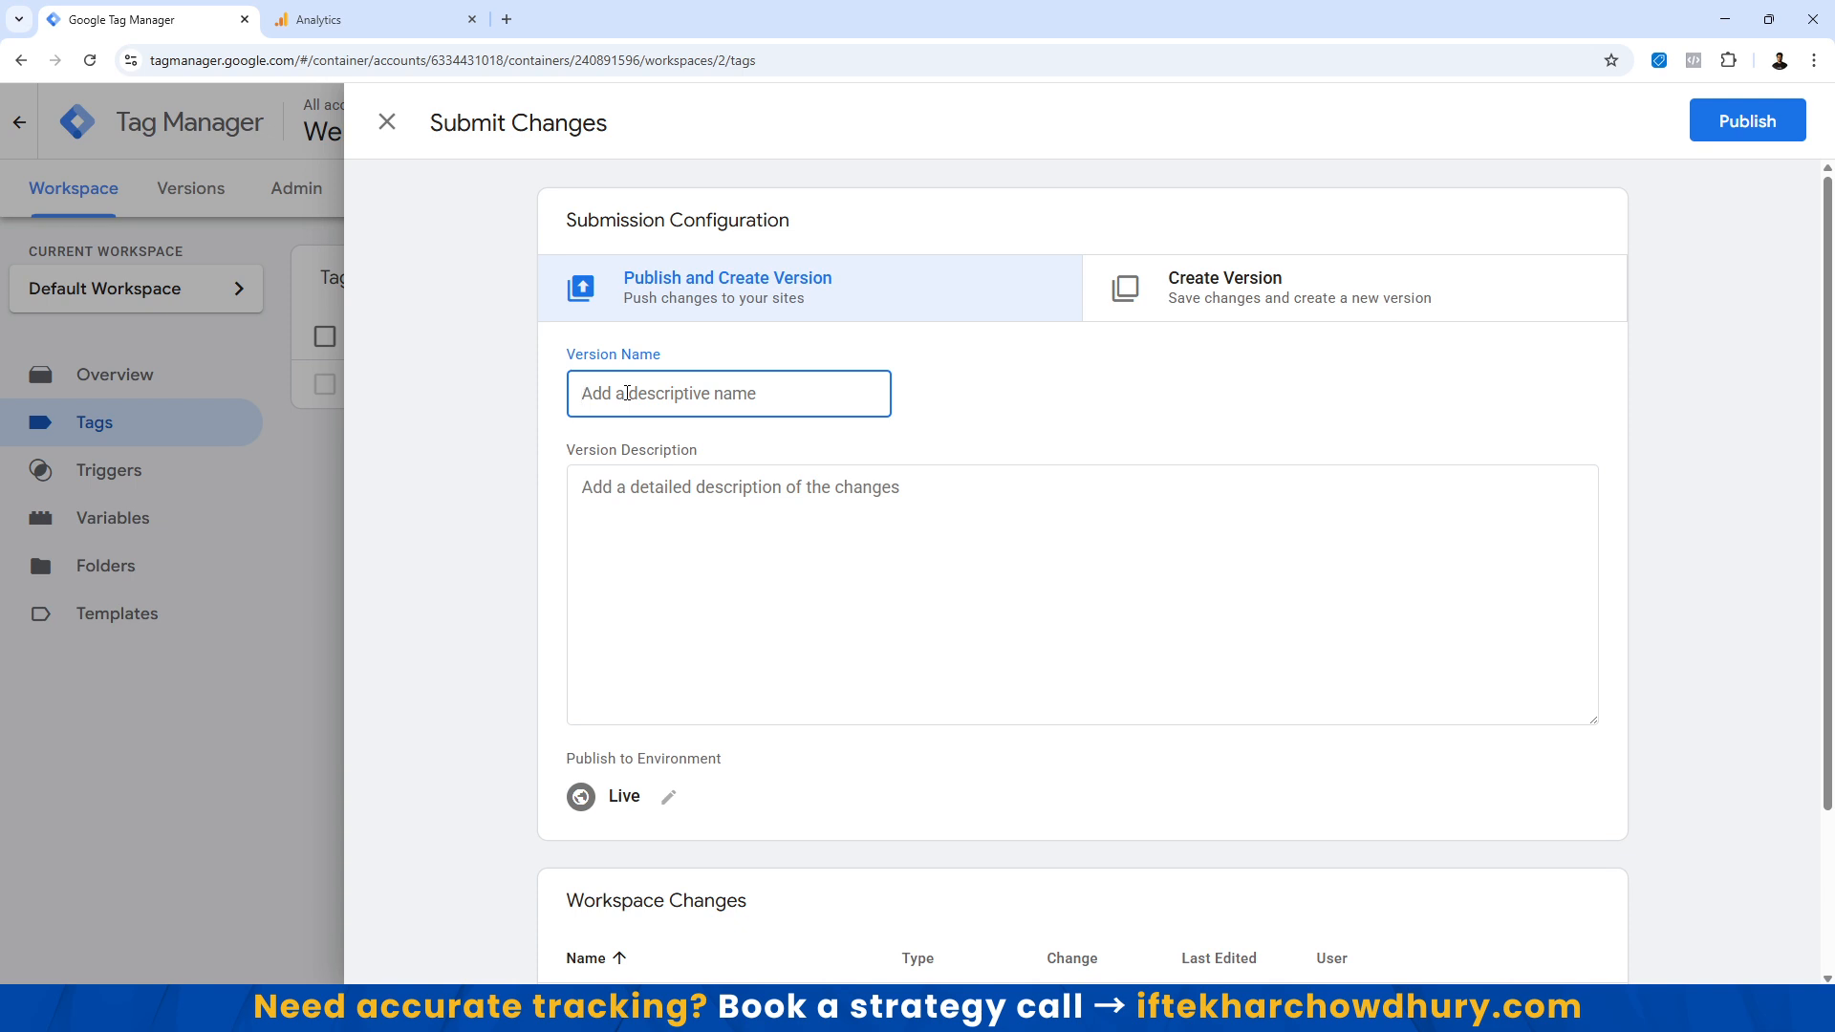
pyautogui.write('Googl')
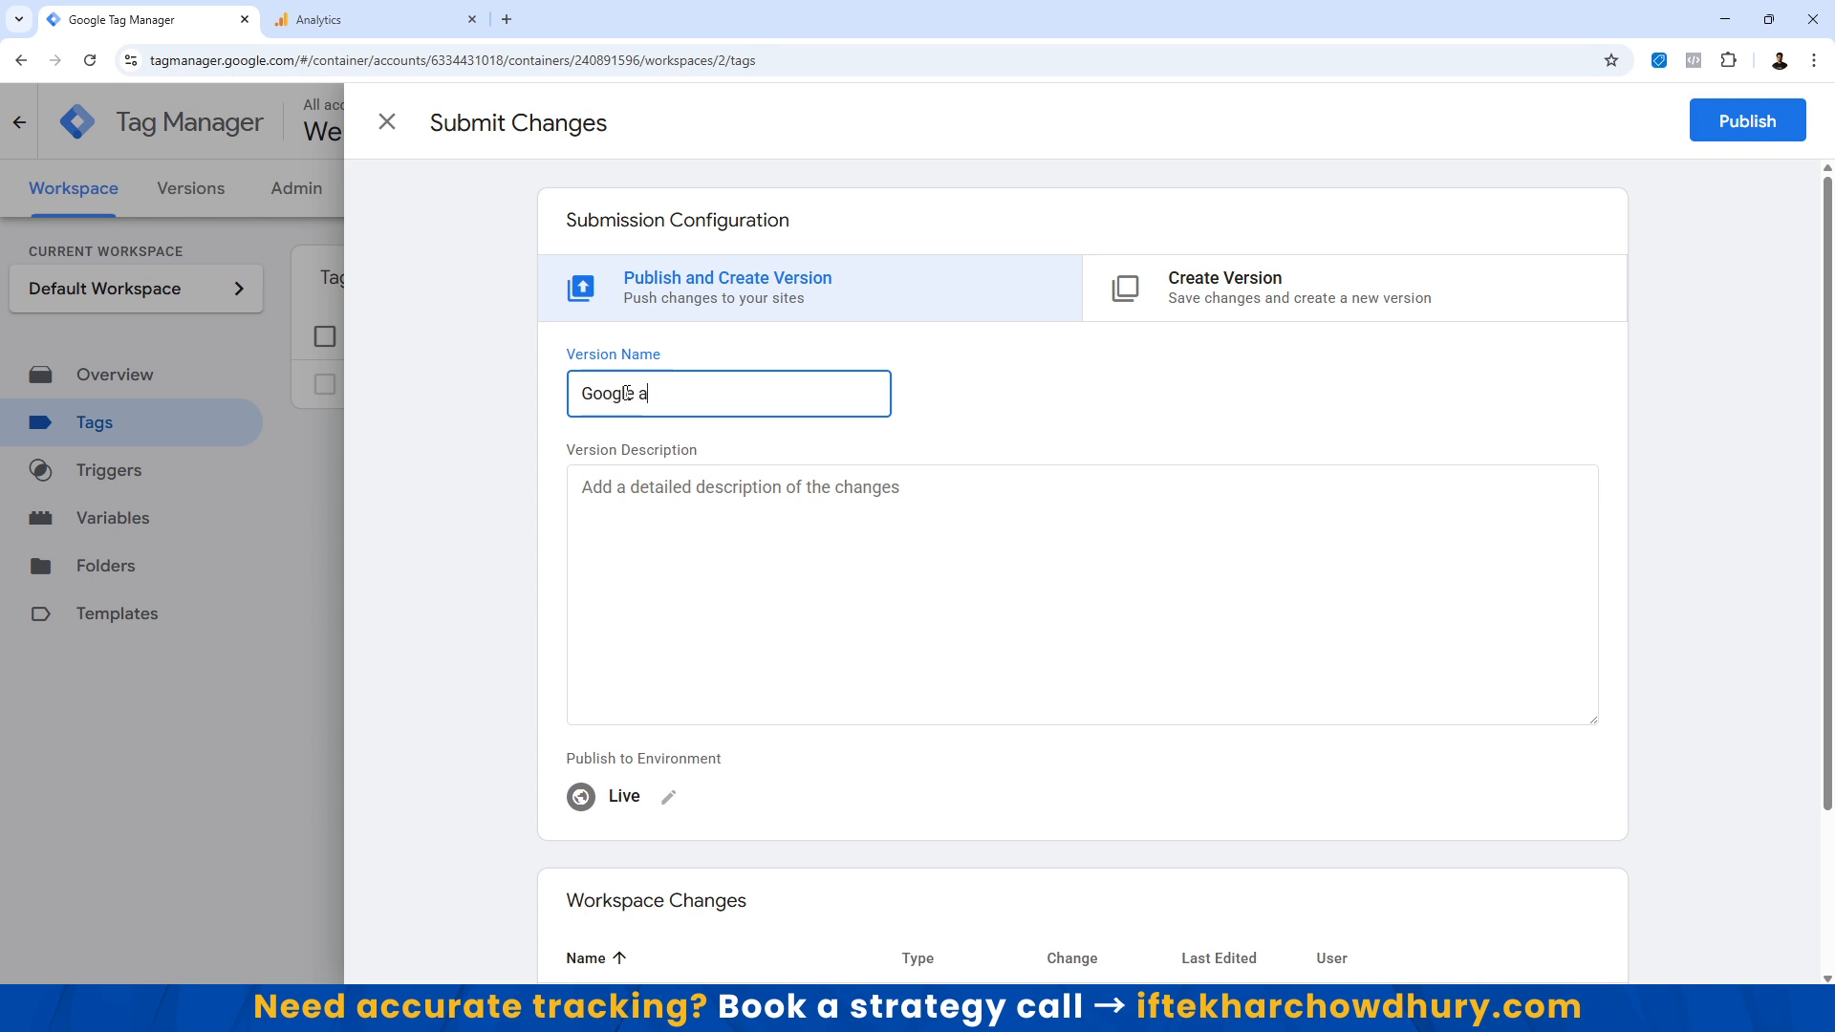
pyautogui.write('e Analytics 4 Insta')
pyautogui.write('ll')
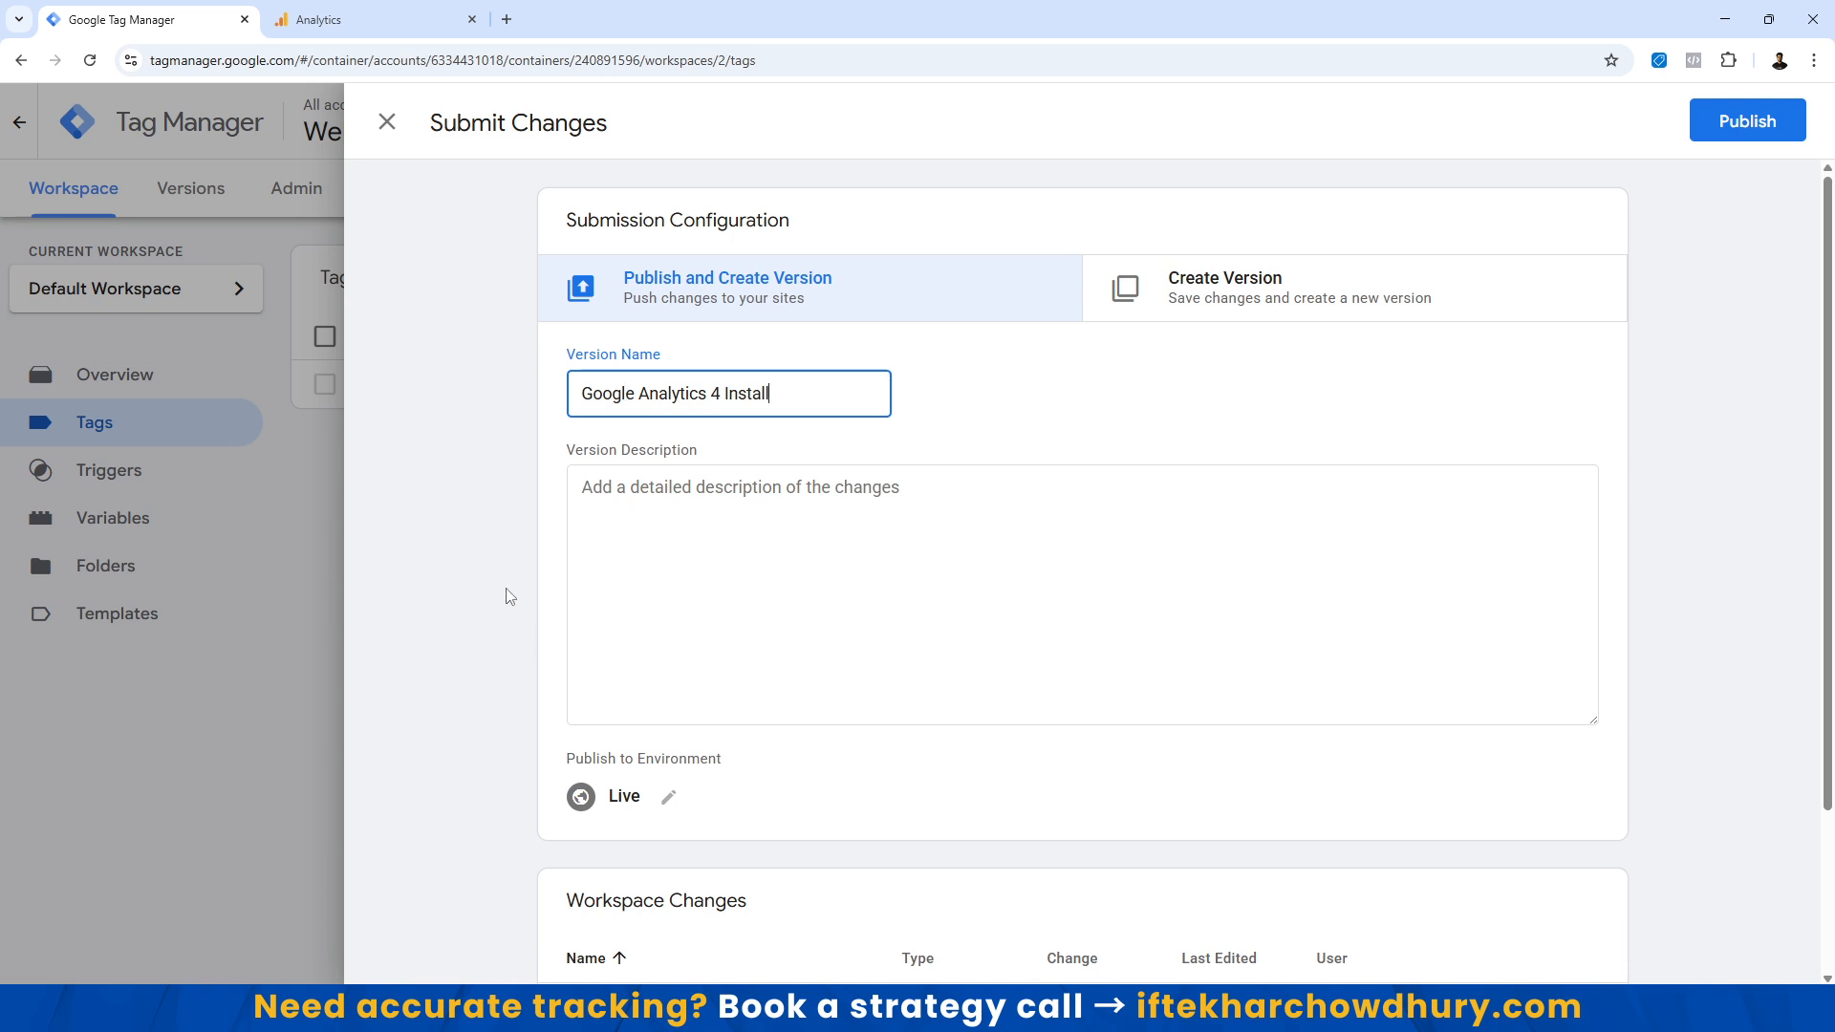
pyautogui.click(1751, 121)
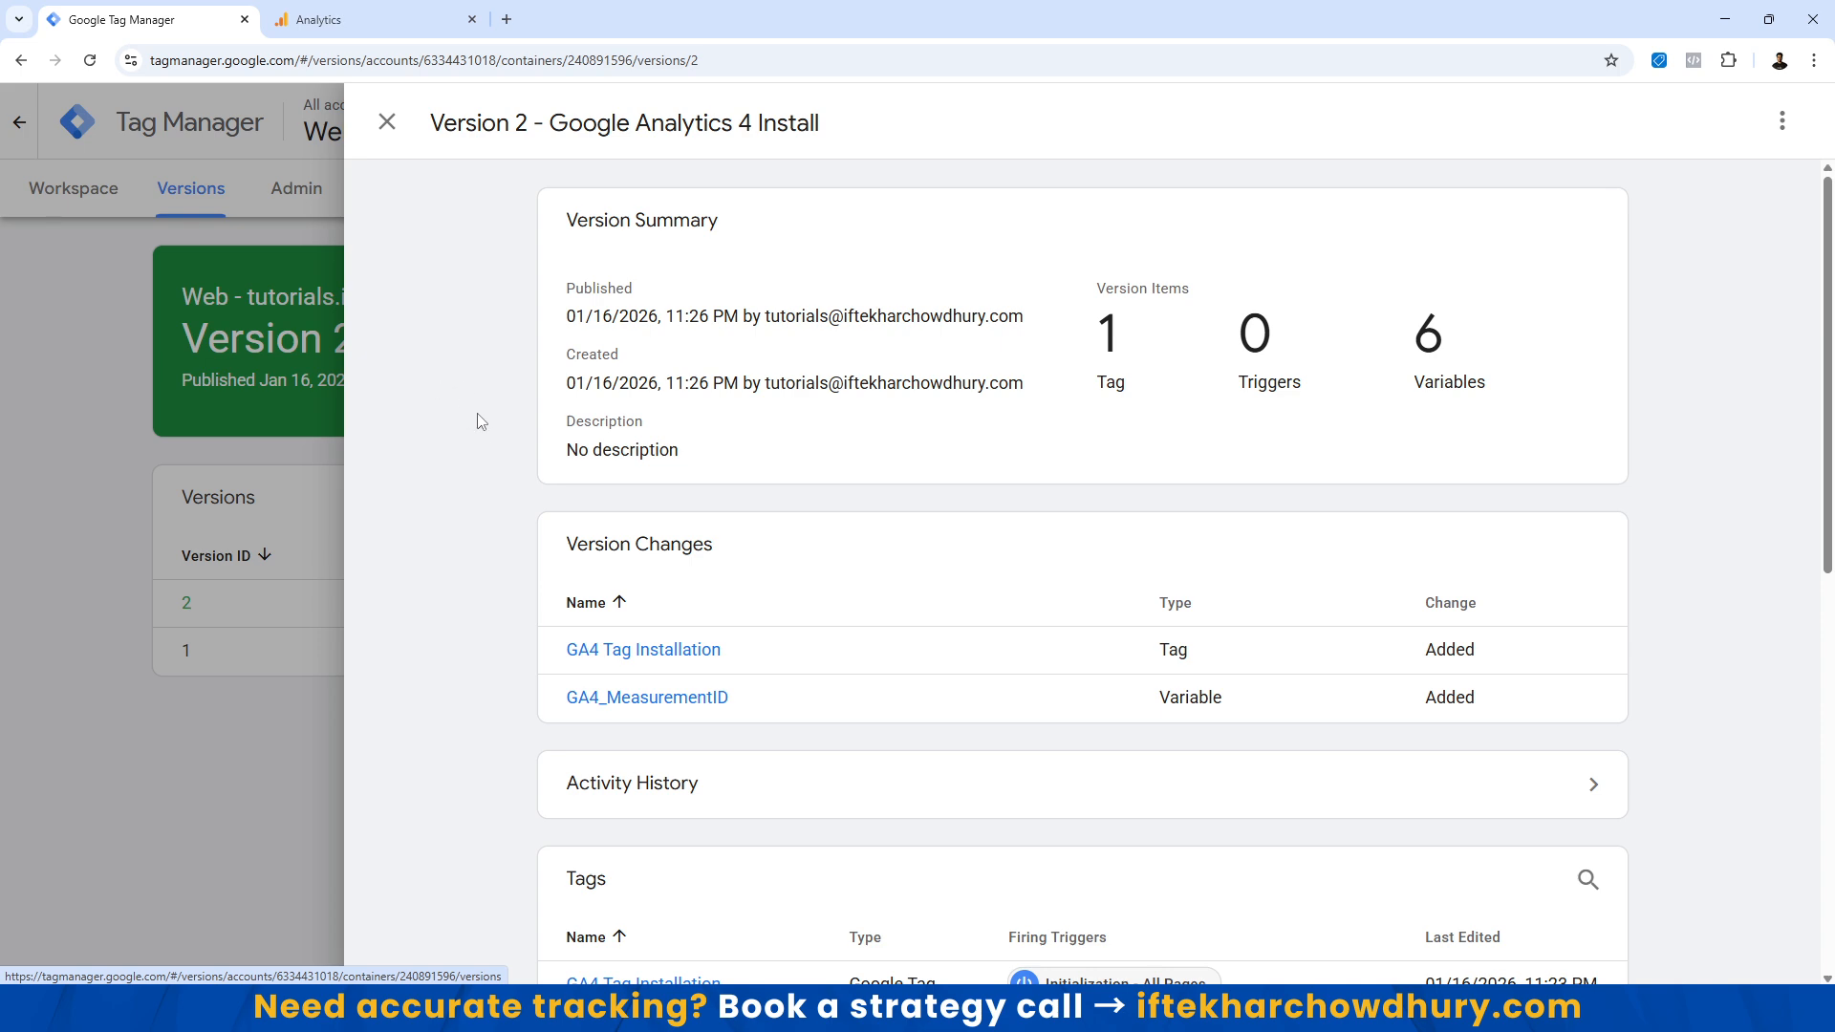
pyautogui.click(387, 122)
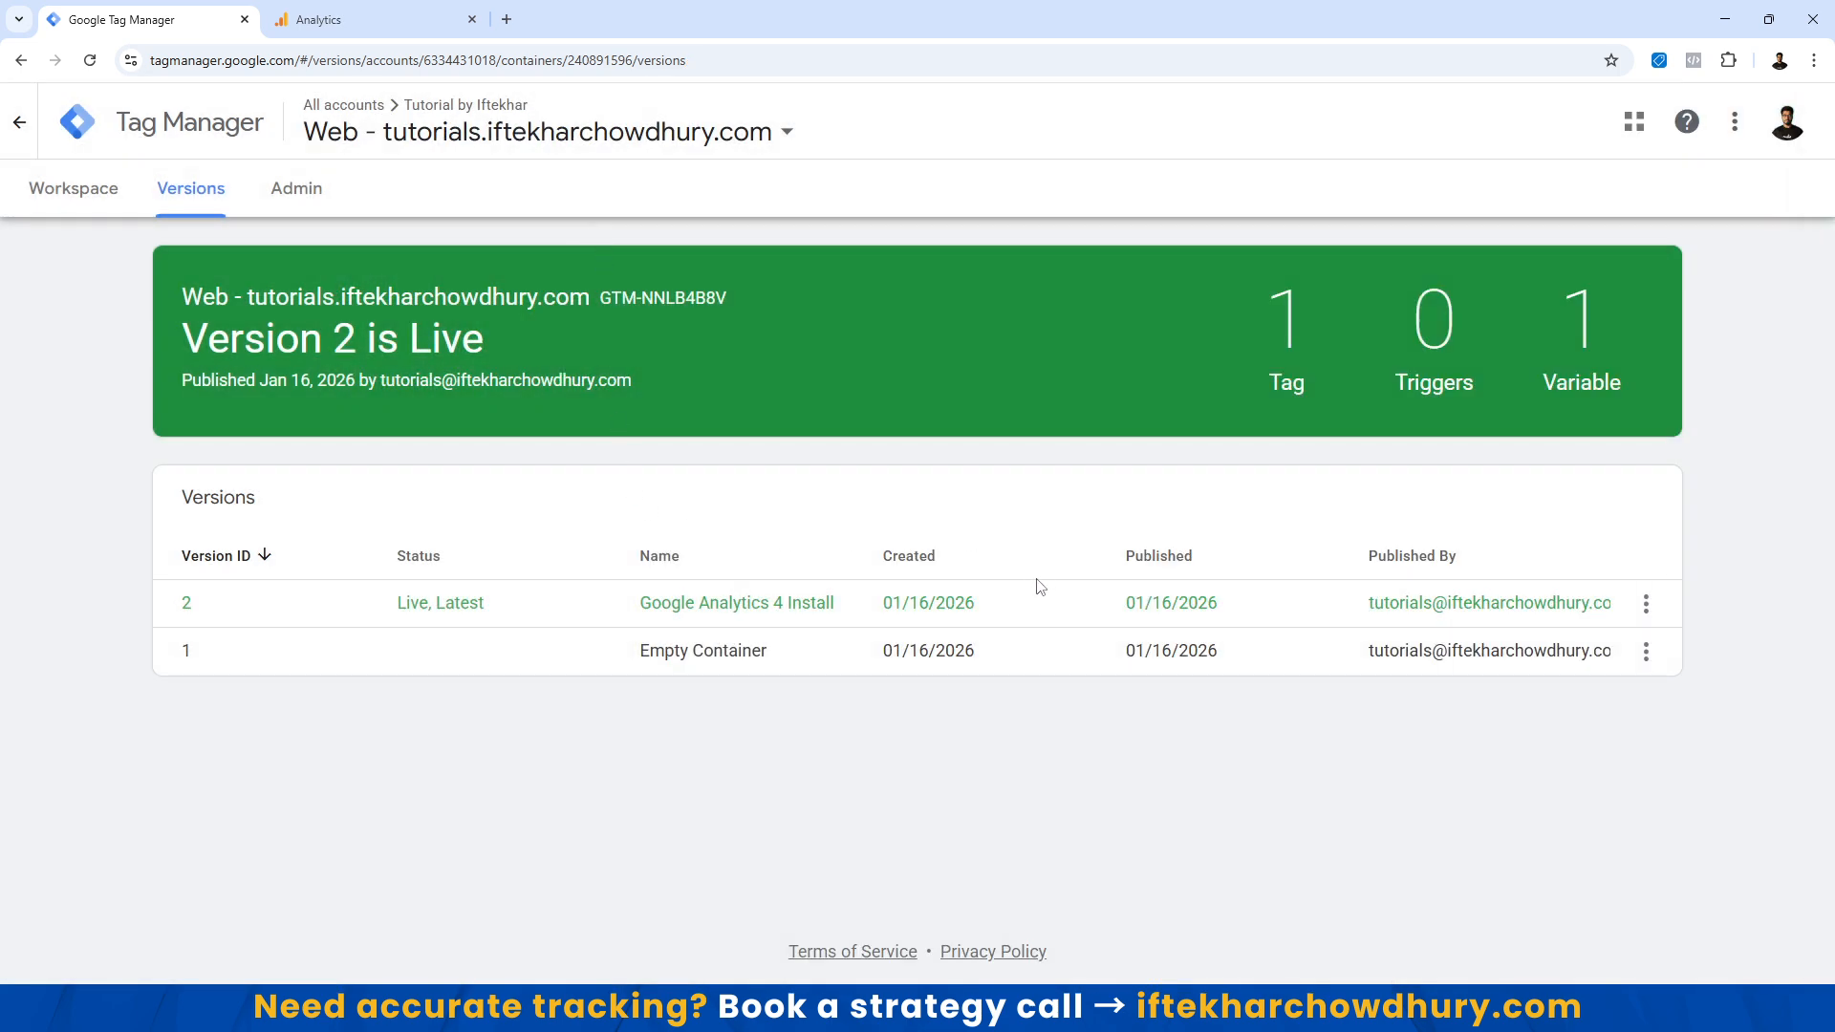